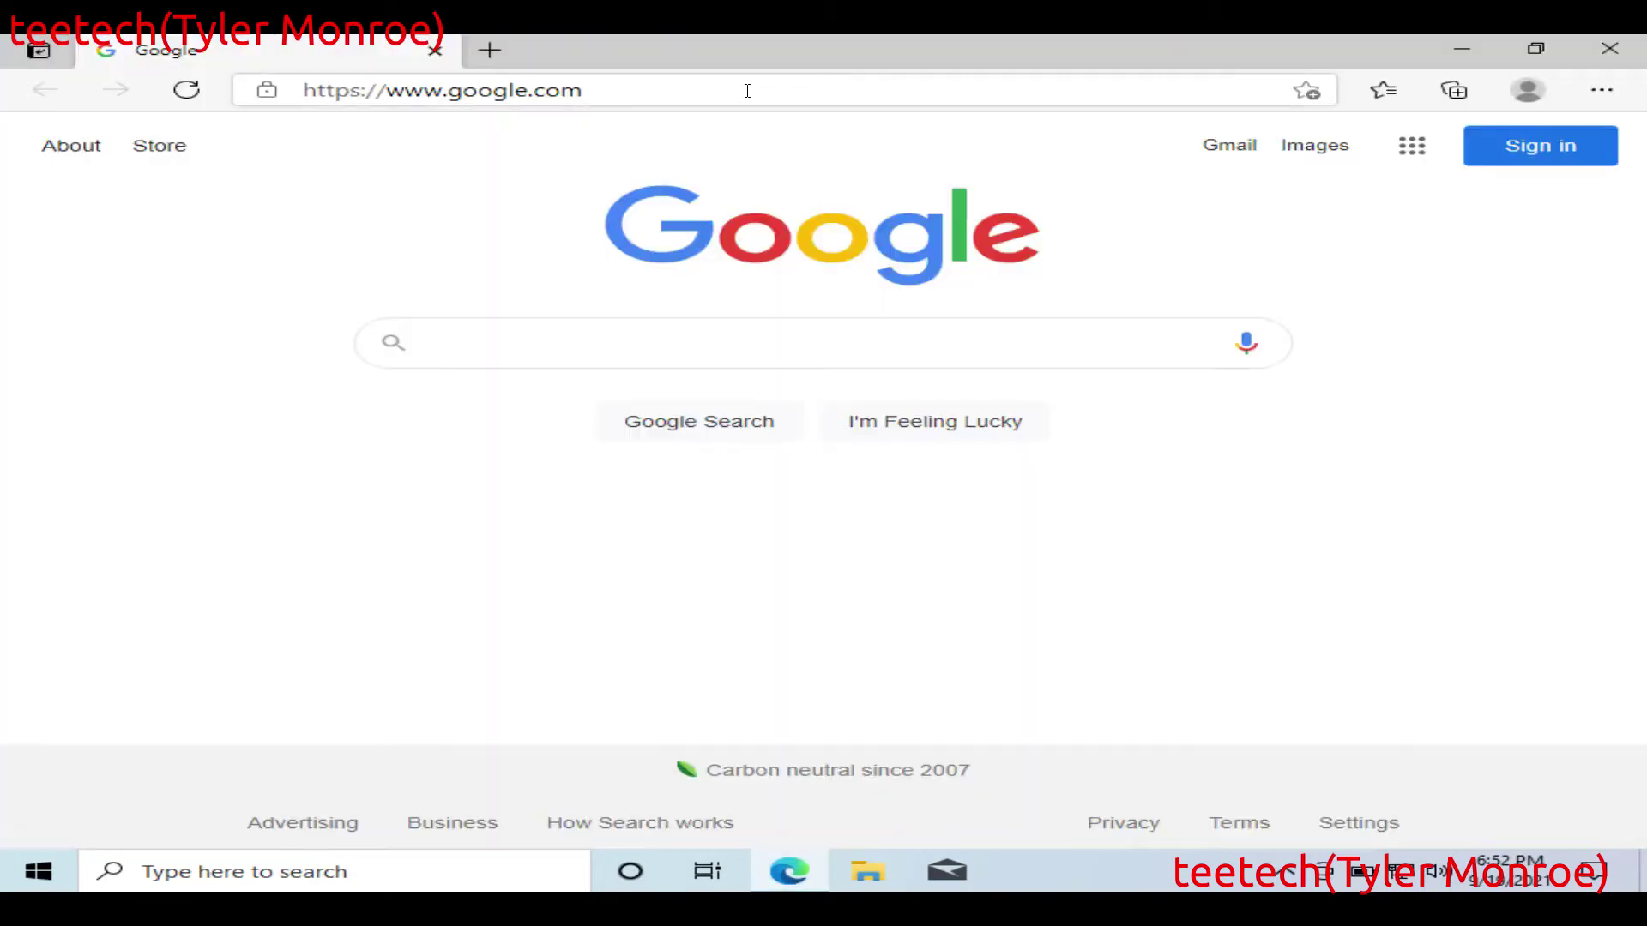
# Step: Go to tightvnc.com and open the download page, scrolling to the 64-bit Windows installer
pyautogui.click(748, 91)
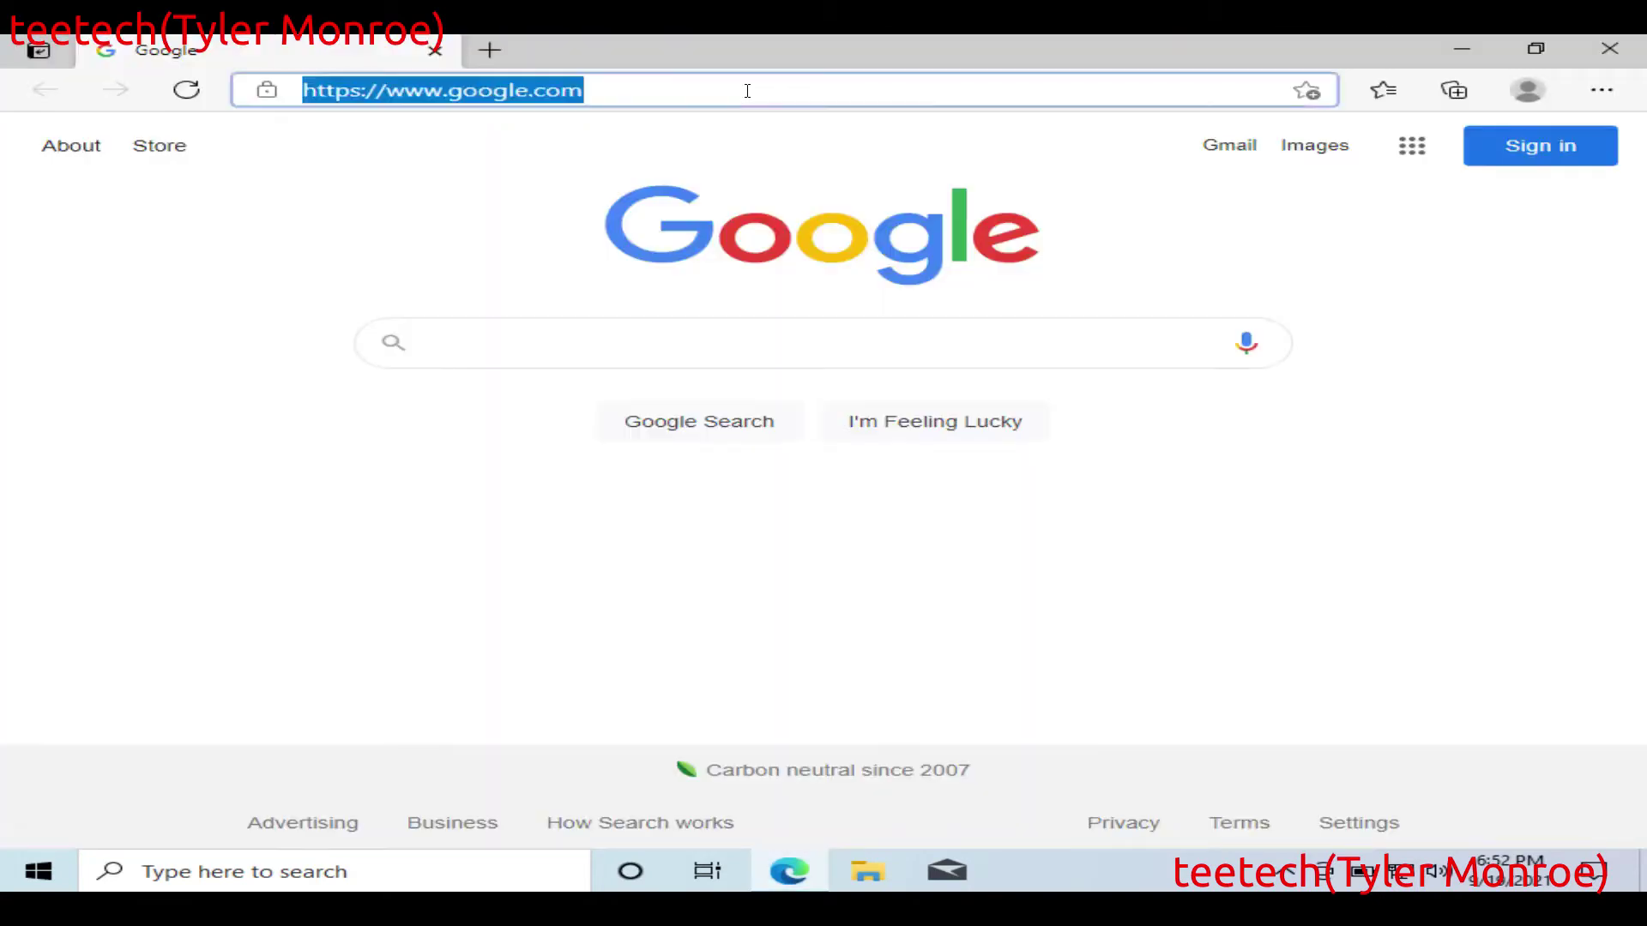
pyautogui.press('BackSpace')
pyautogui.write('tightv')
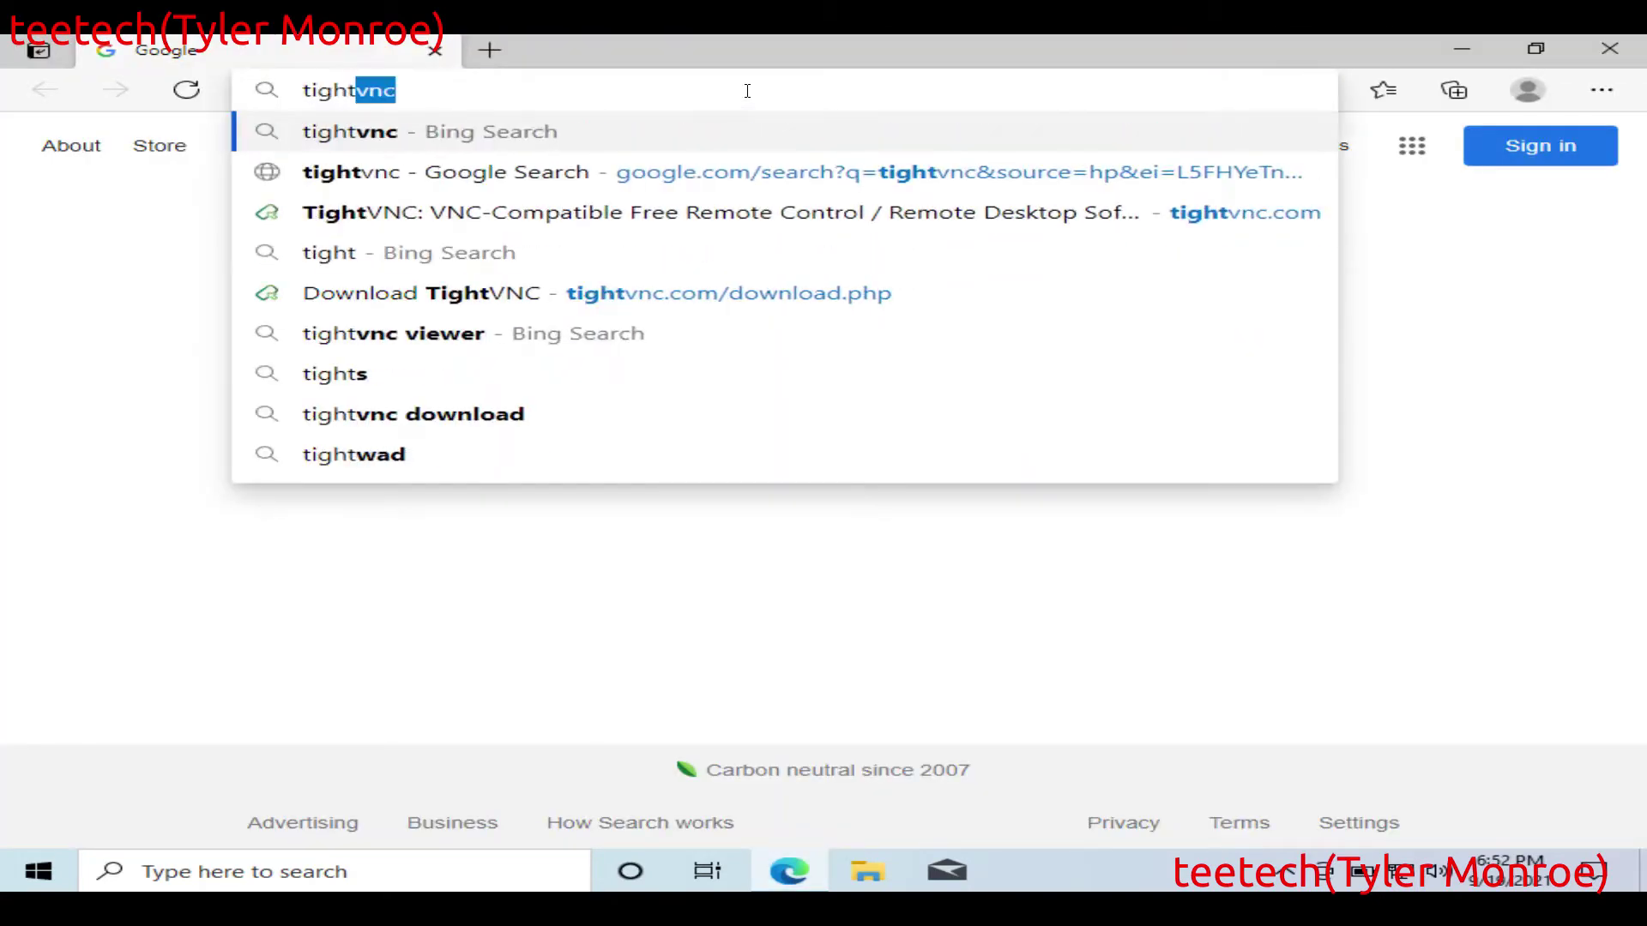
pyautogui.write('nc.com')
pyautogui.press('Return')
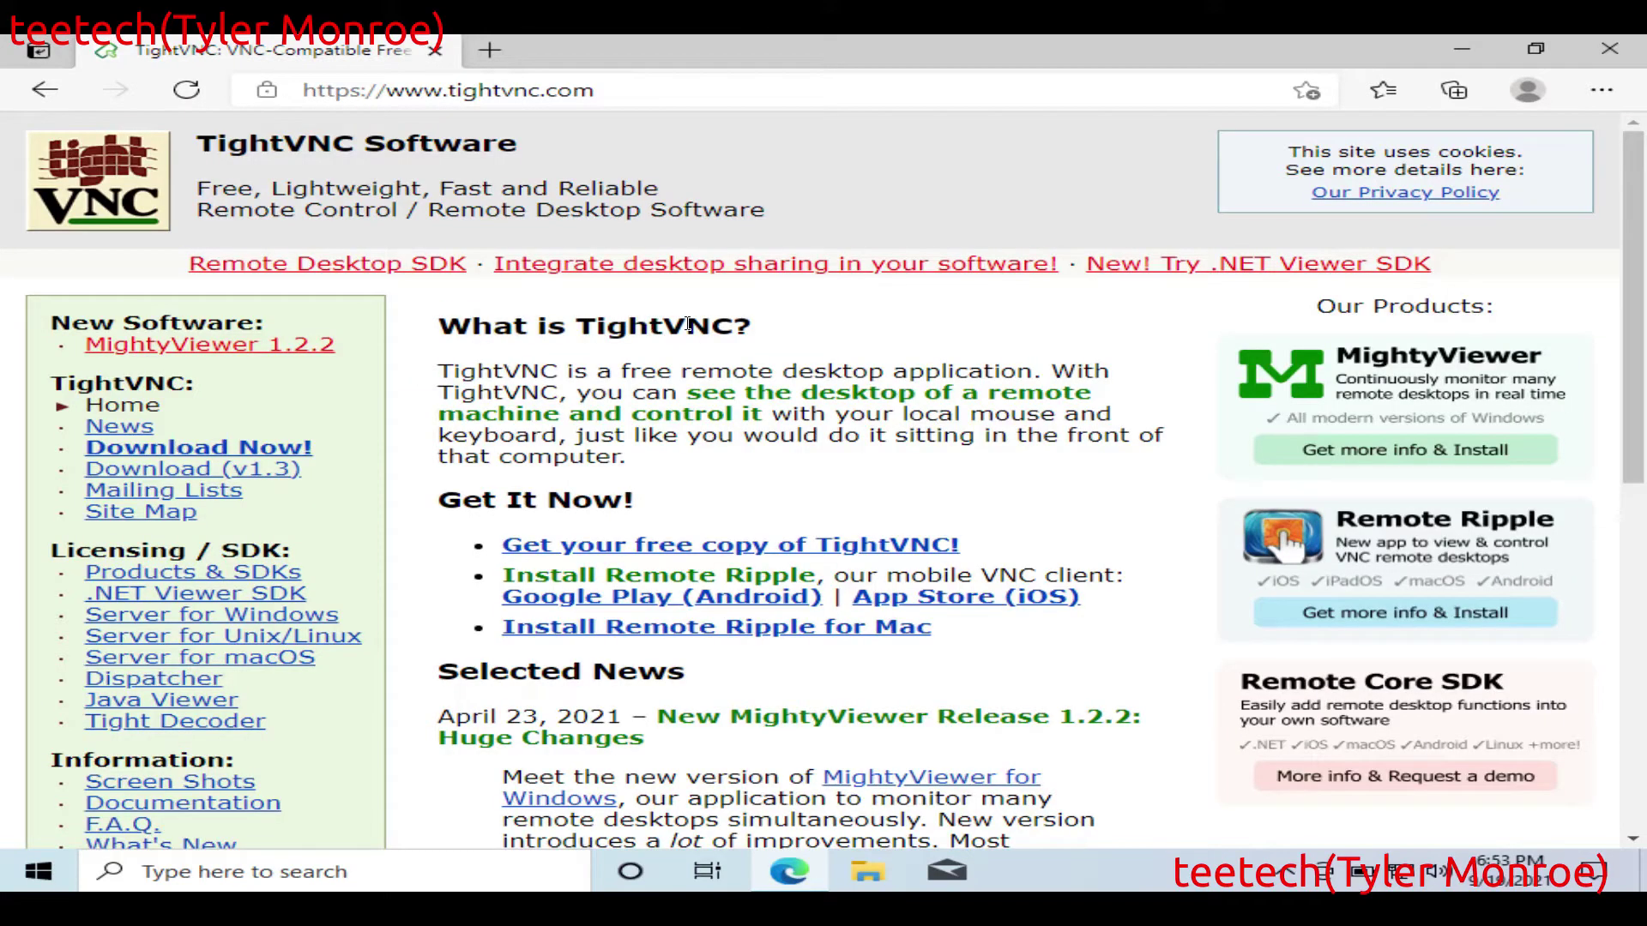
pyautogui.click(204, 455)
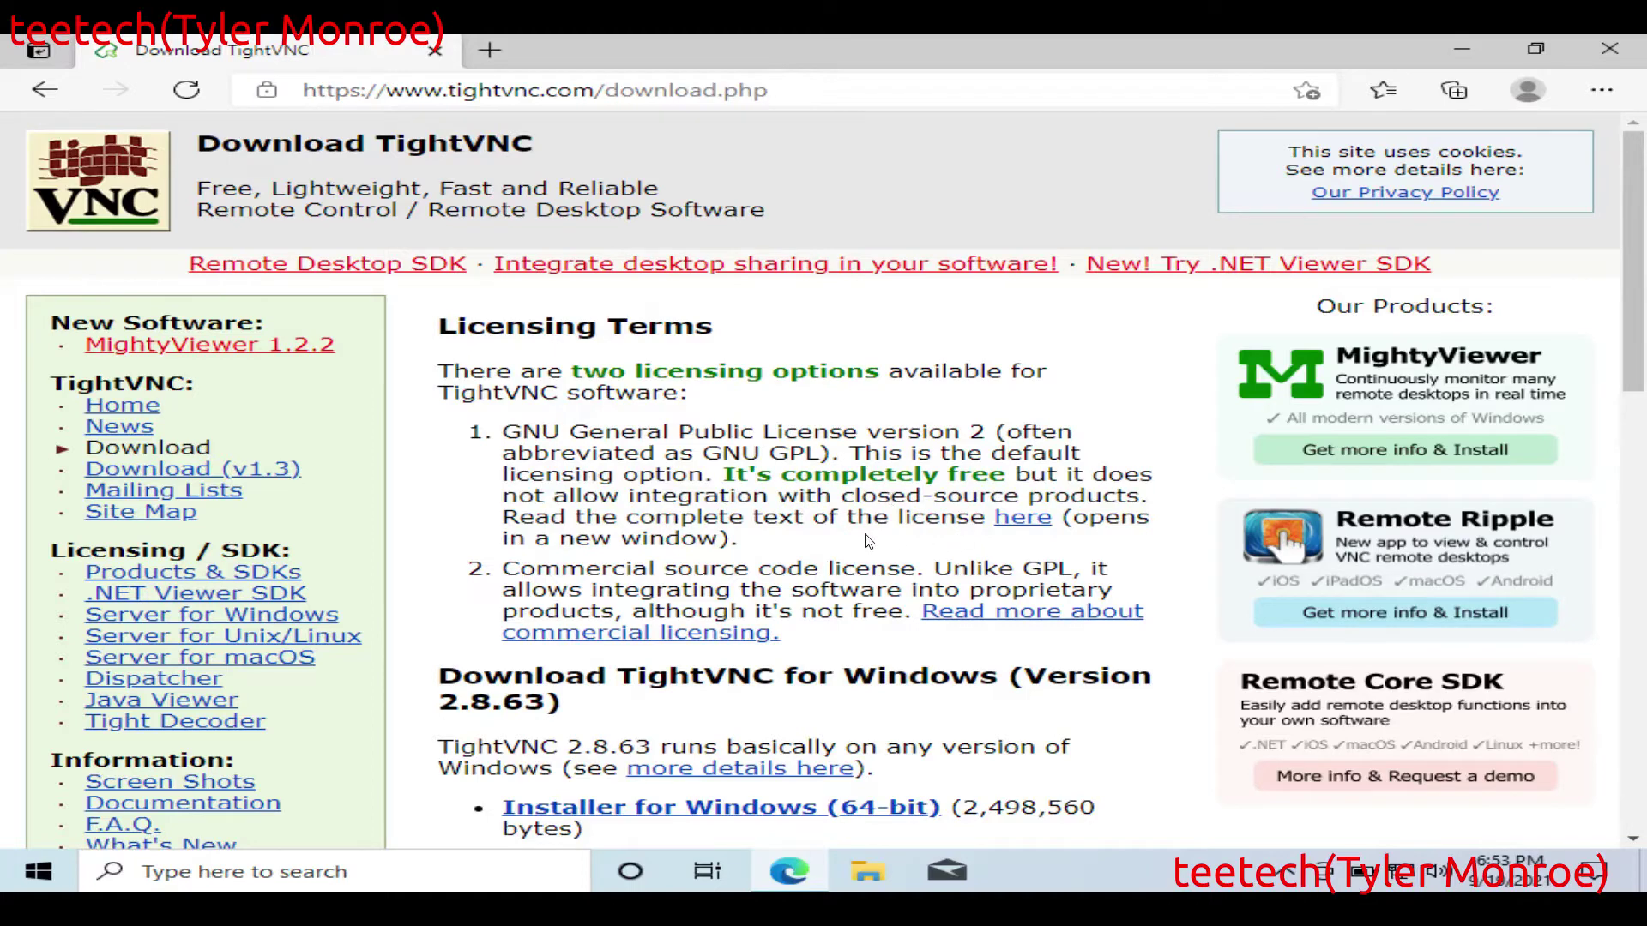
pyautogui.scroll(-4, 867, 541)
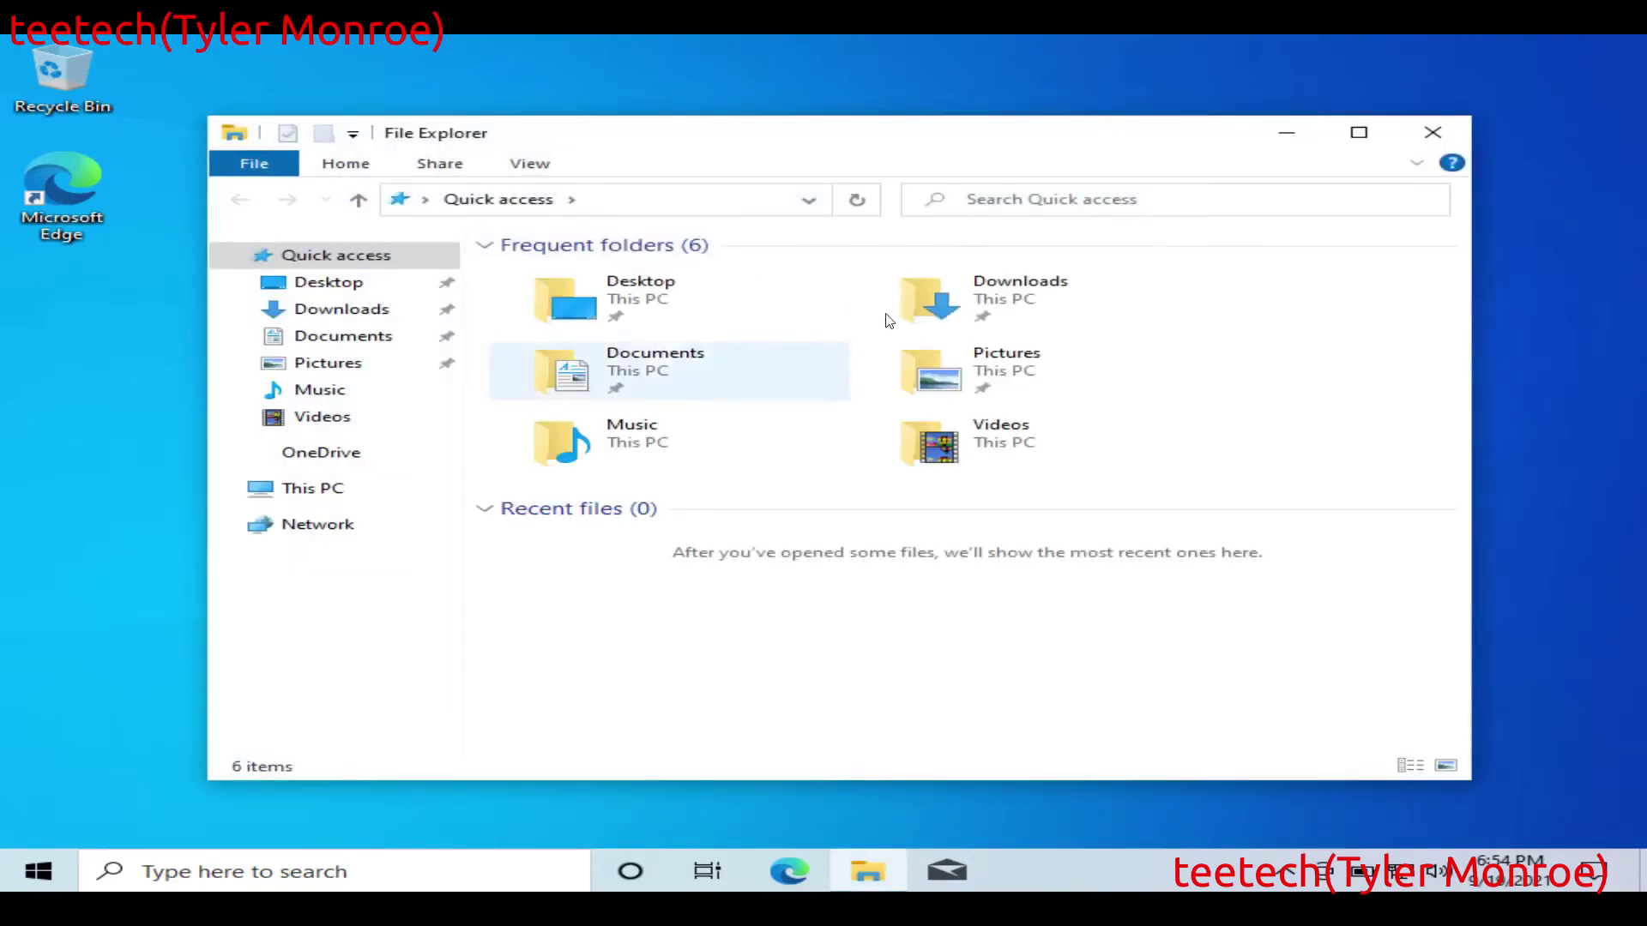
# Step: Launch the downloaded TightVNC installer from the Downloads folder
pyautogui.click(1016, 307)
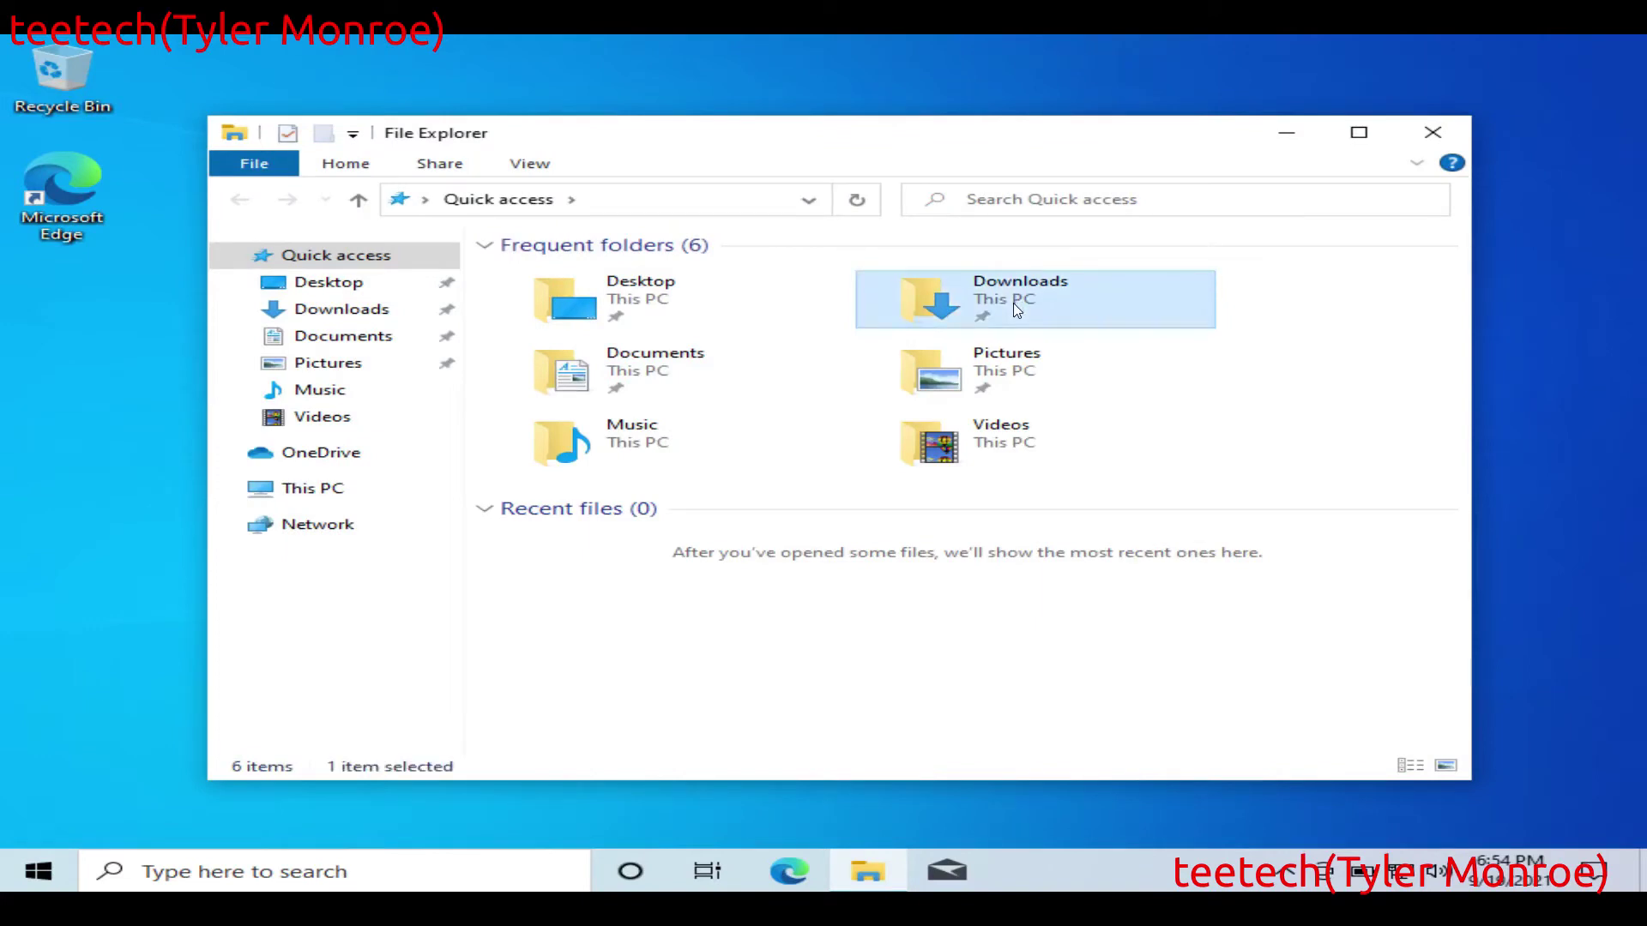
pyautogui.doubleClick(1069, 296)
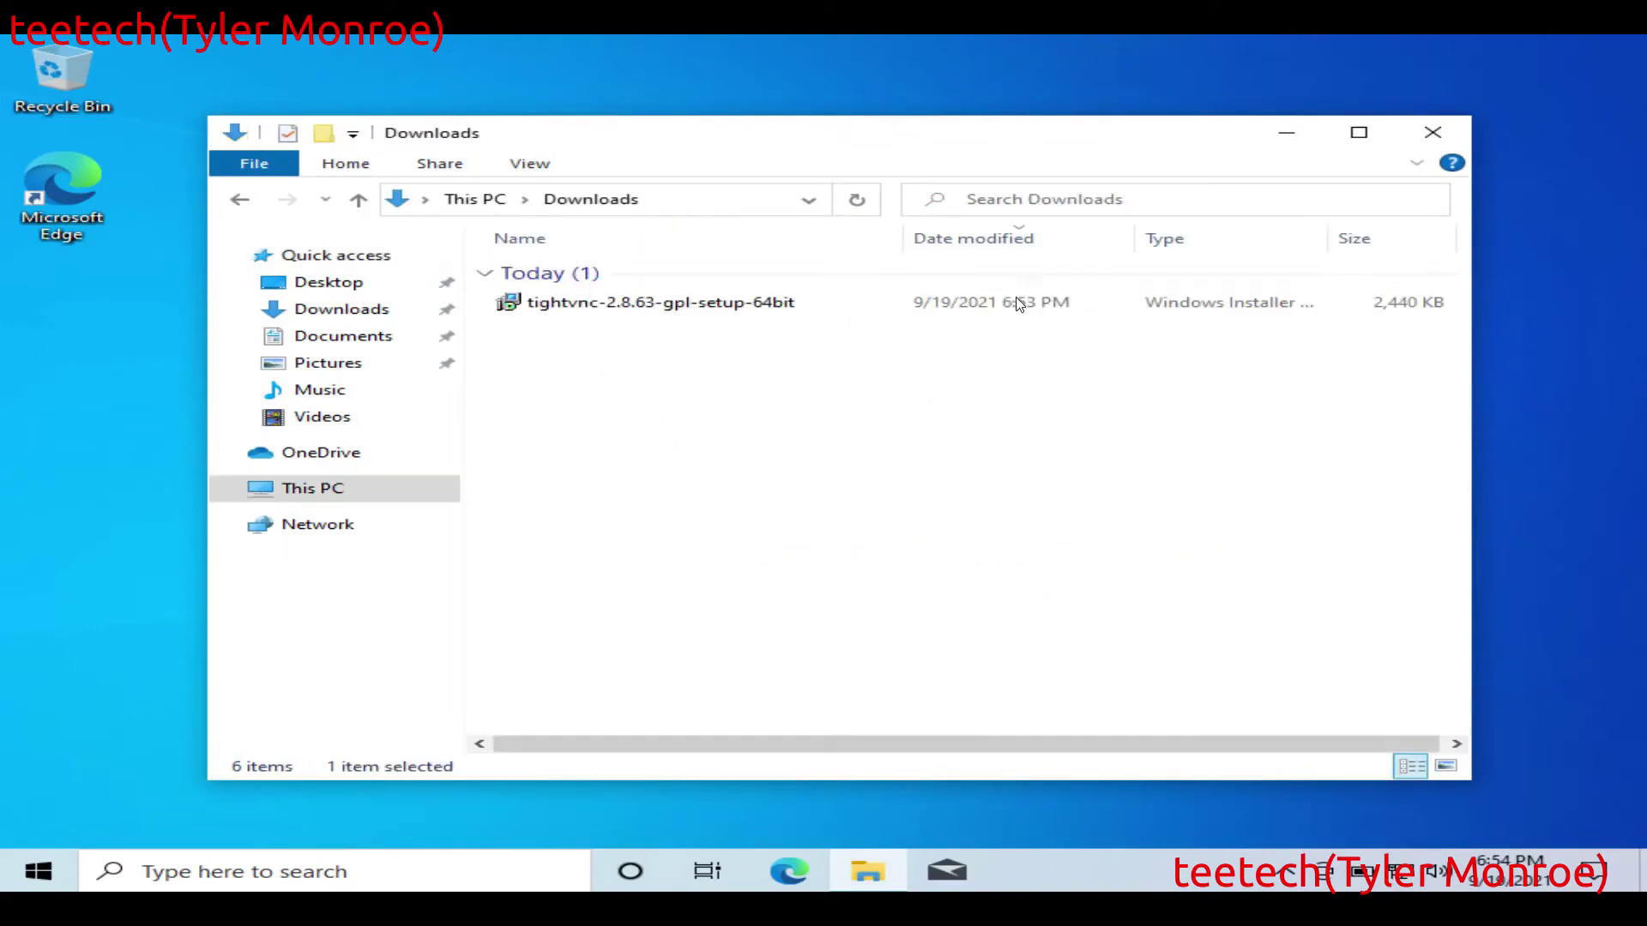
pyautogui.click(680, 308)
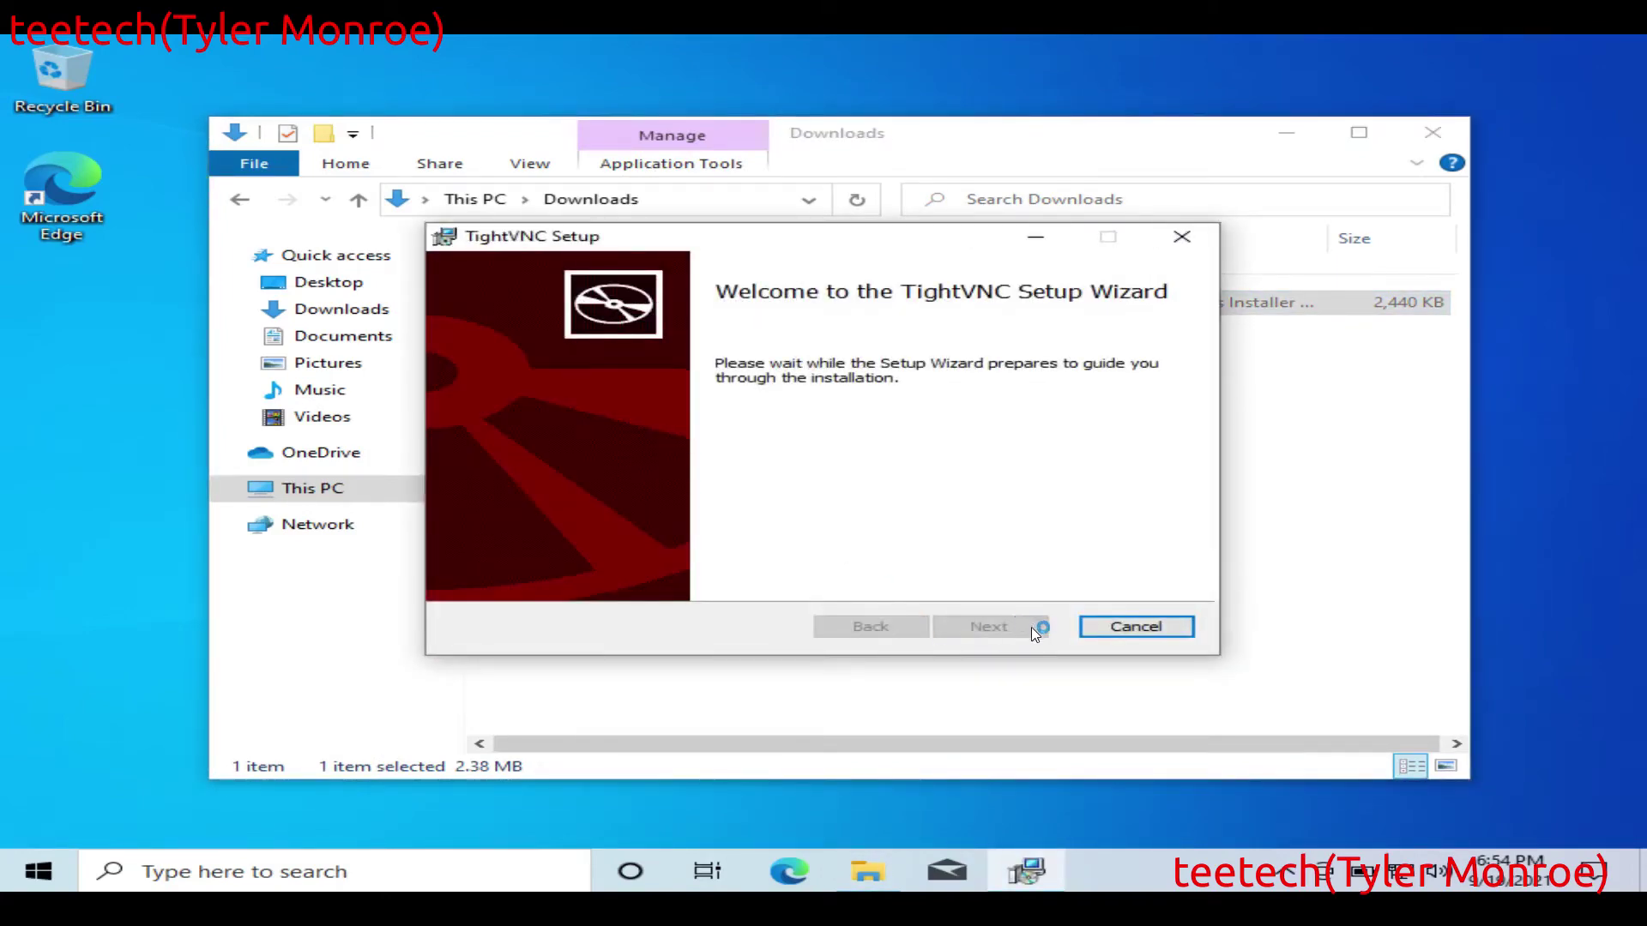
# Step: Accept the GPL license, choose the Complete setup type, and start installing
pyautogui.click(1001, 625)
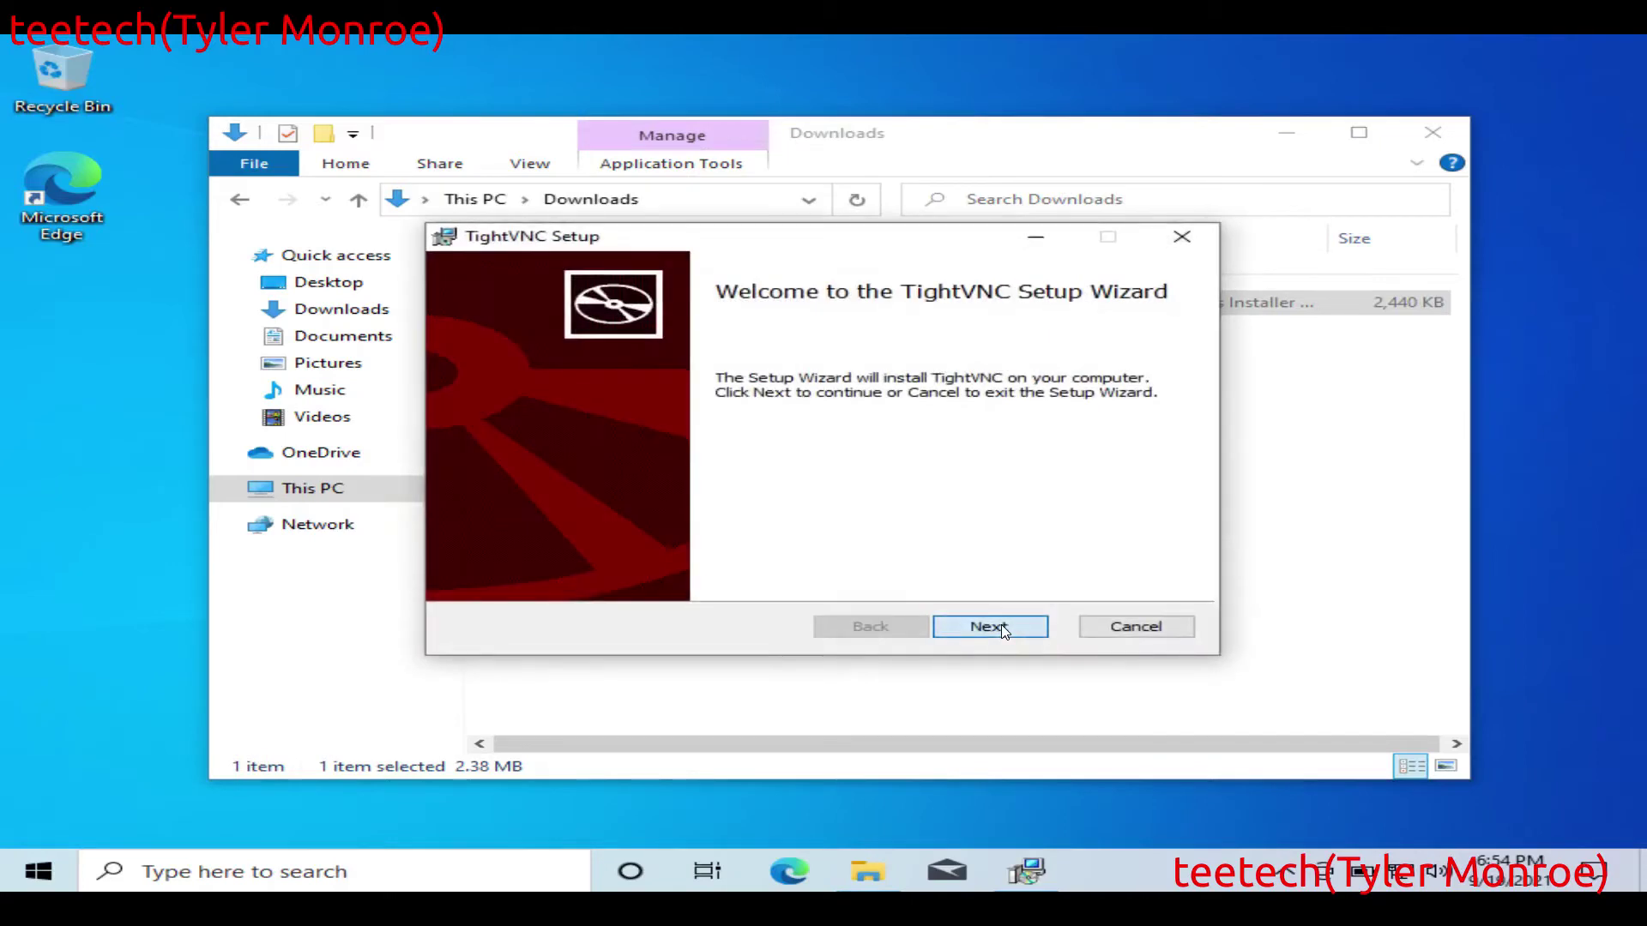
pyautogui.click(815, 574)
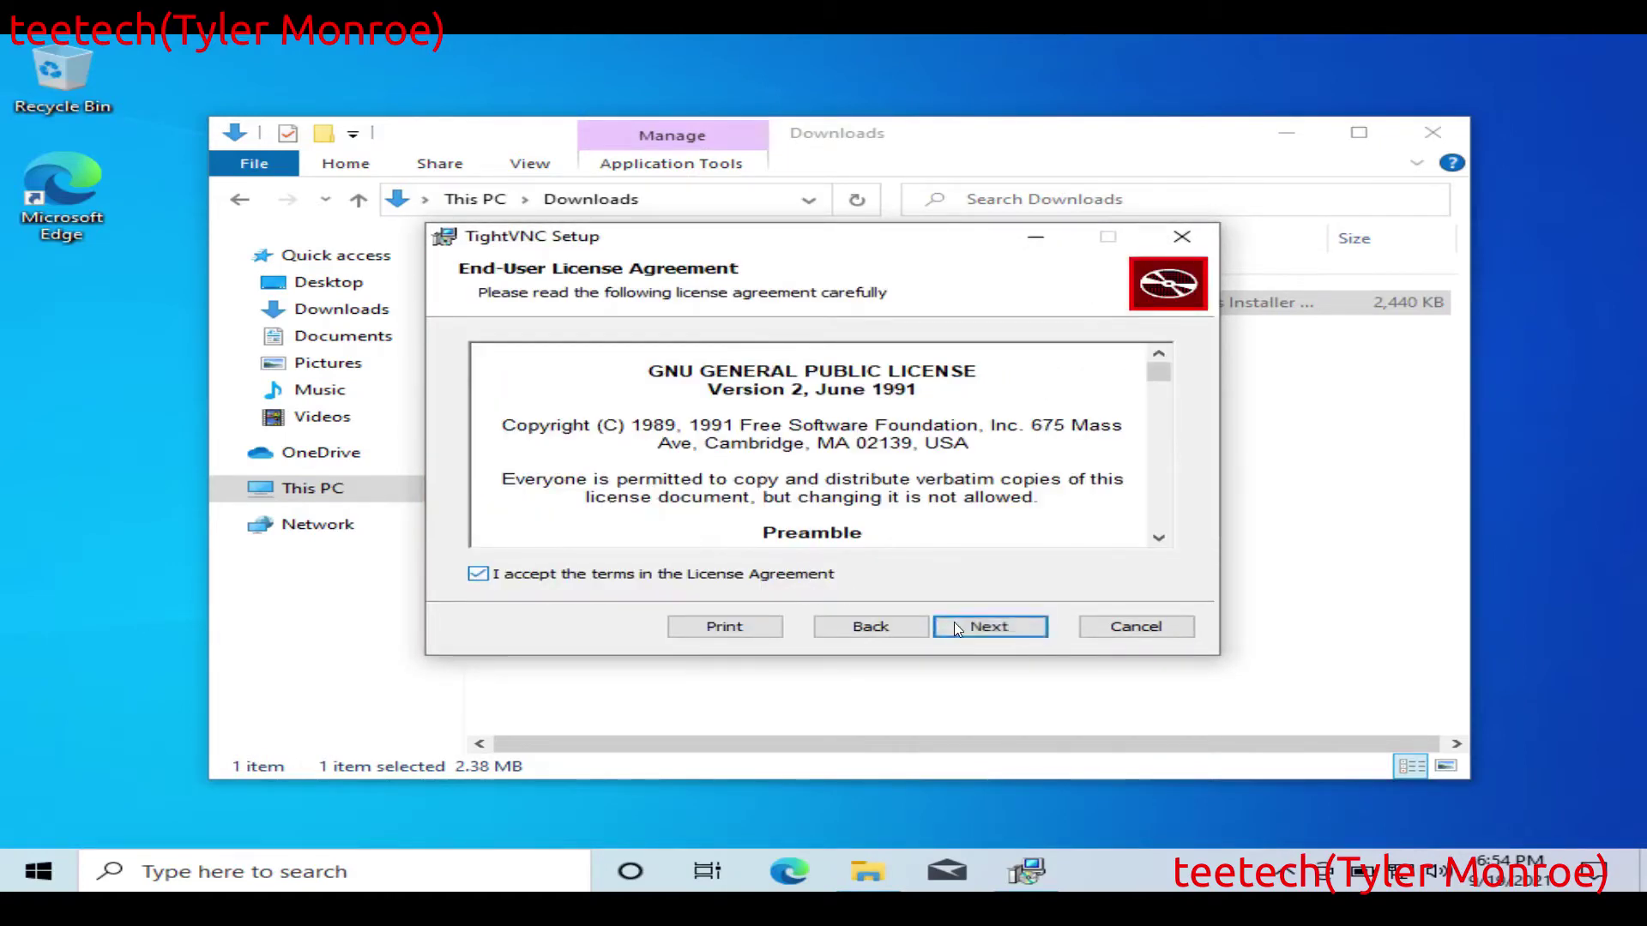
pyautogui.click(991, 626)
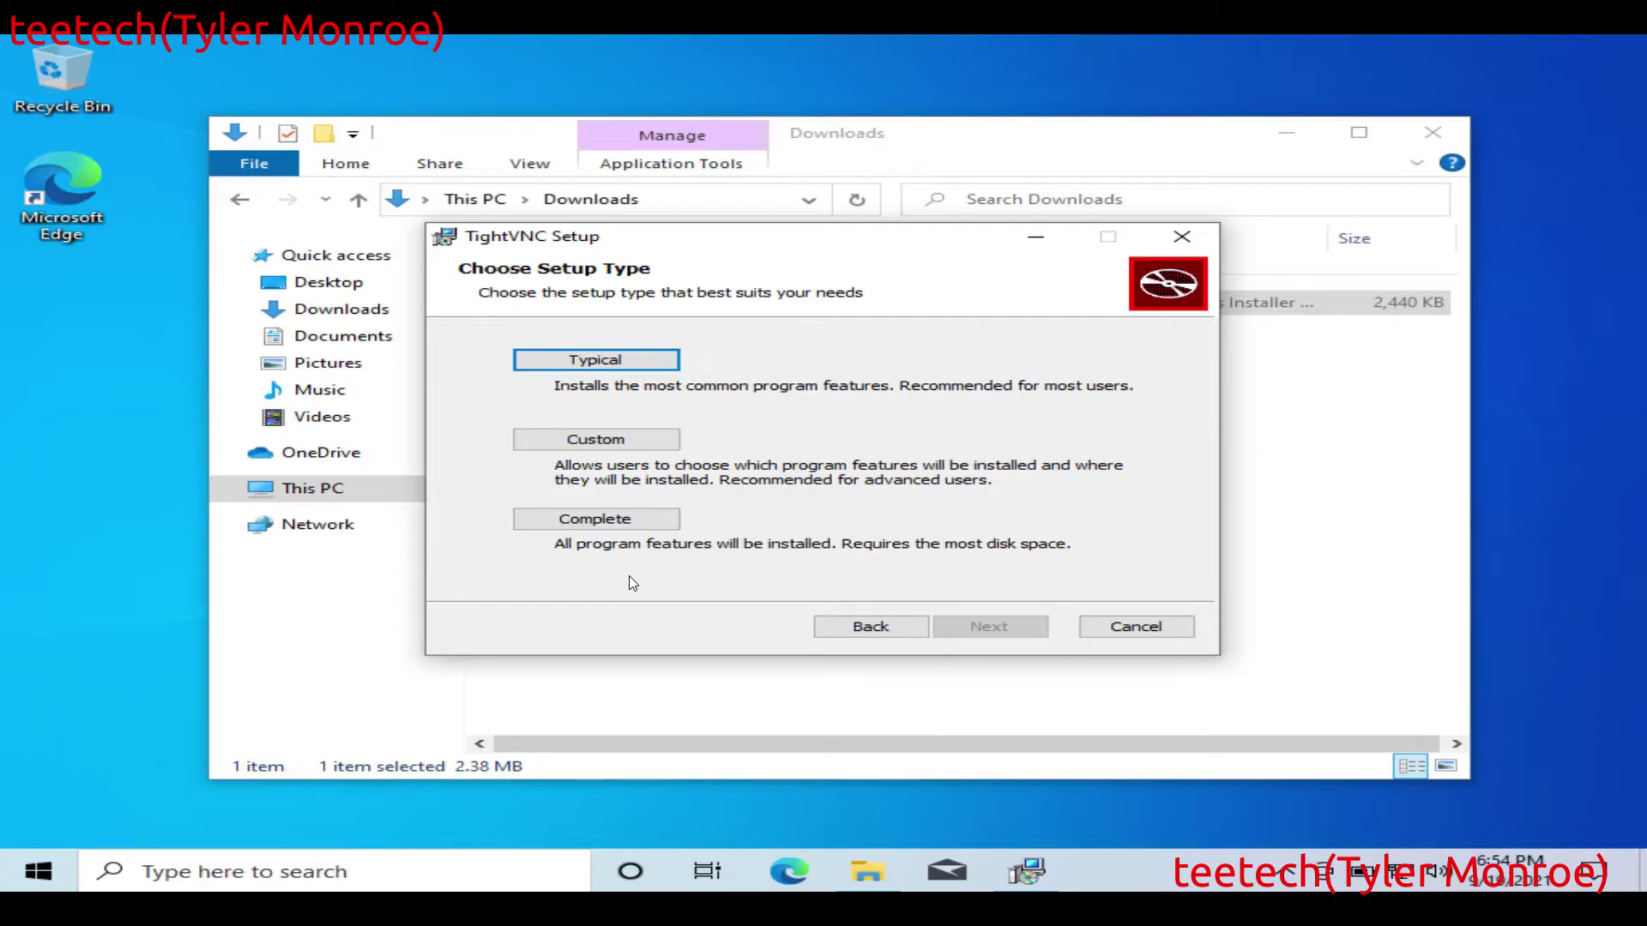
pyautogui.click(623, 523)
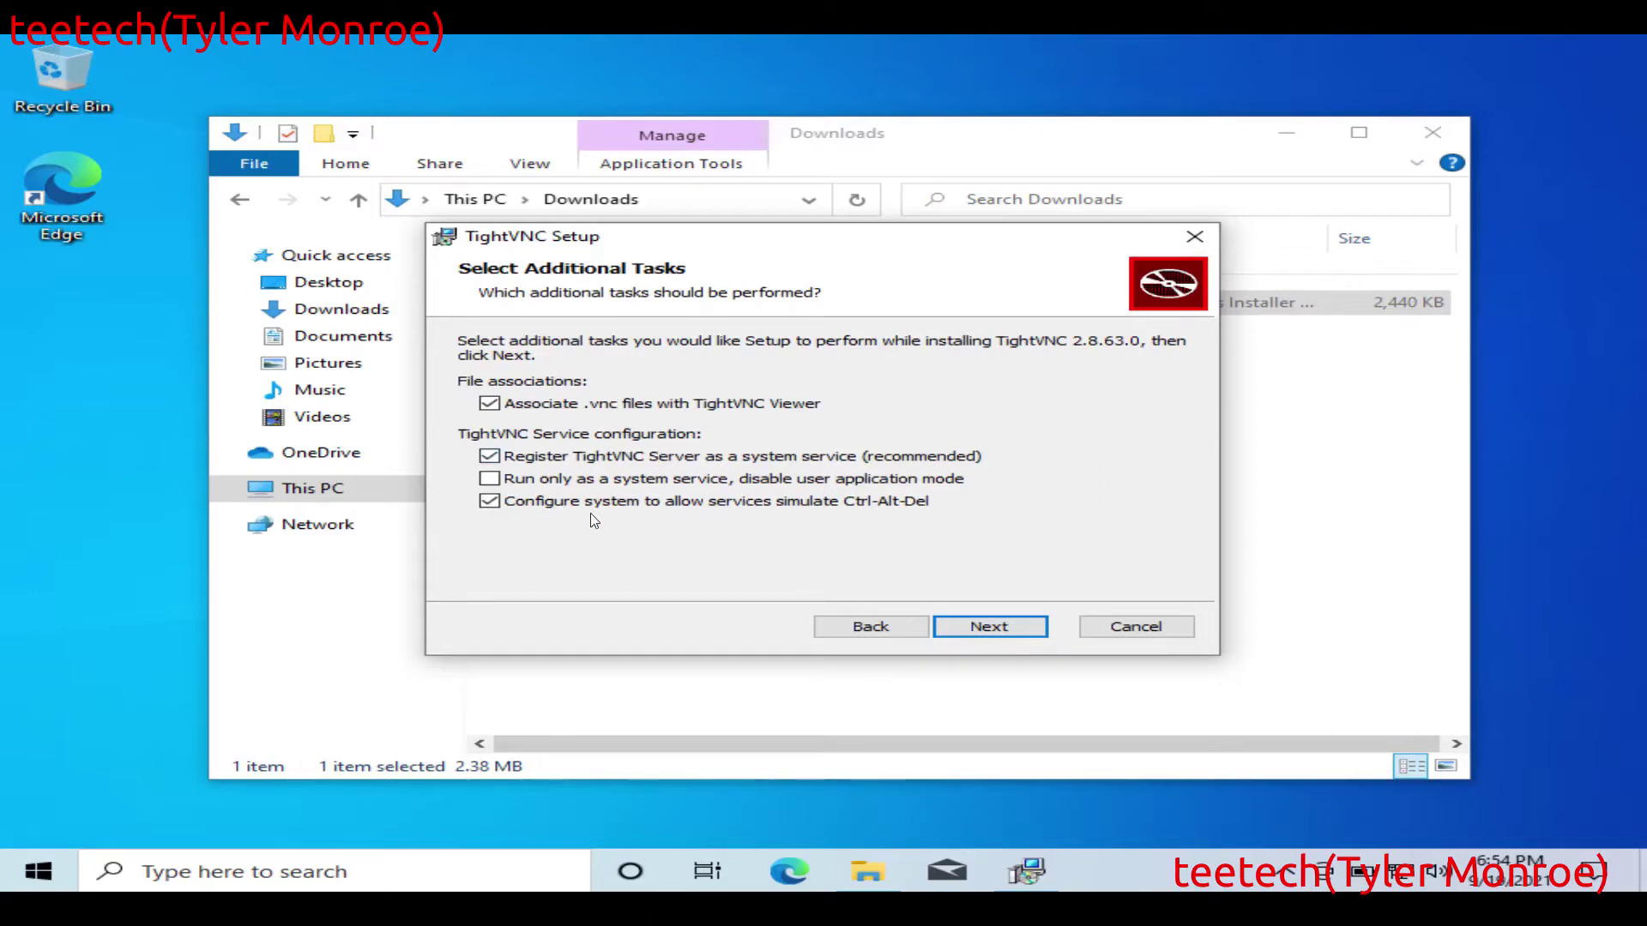
pyautogui.click(1000, 626)
pyautogui.click(964, 627)
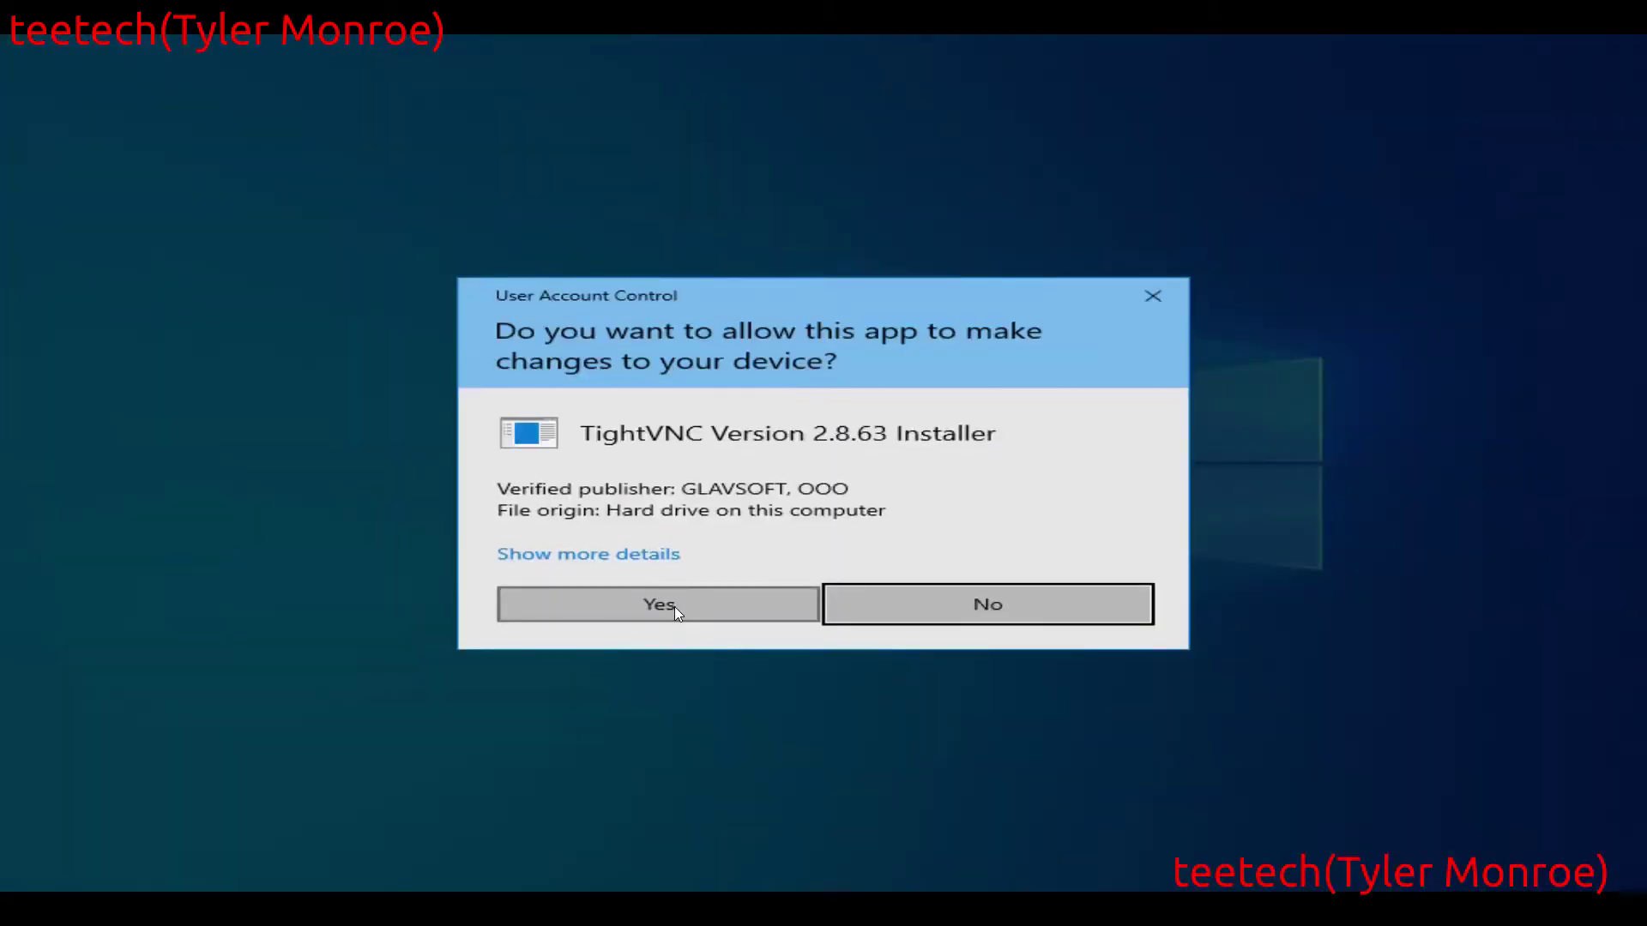
# Step: Approve the installer's changes and set and confirm the remote access password
pyautogui.click(674, 605)
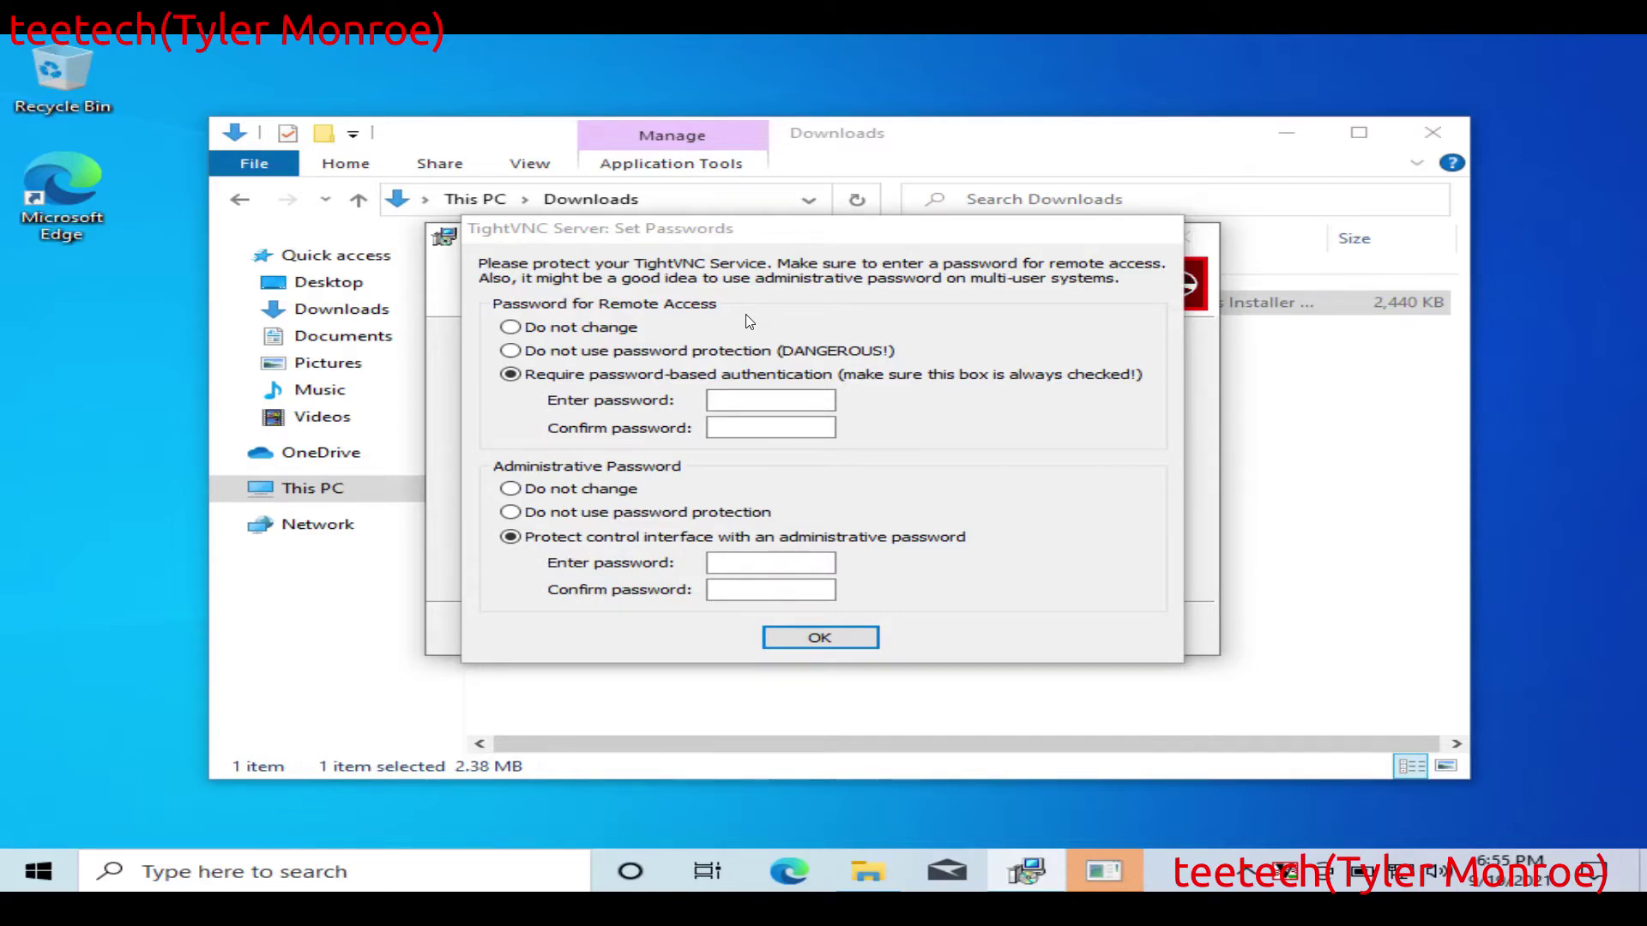
pyautogui.click(776, 398)
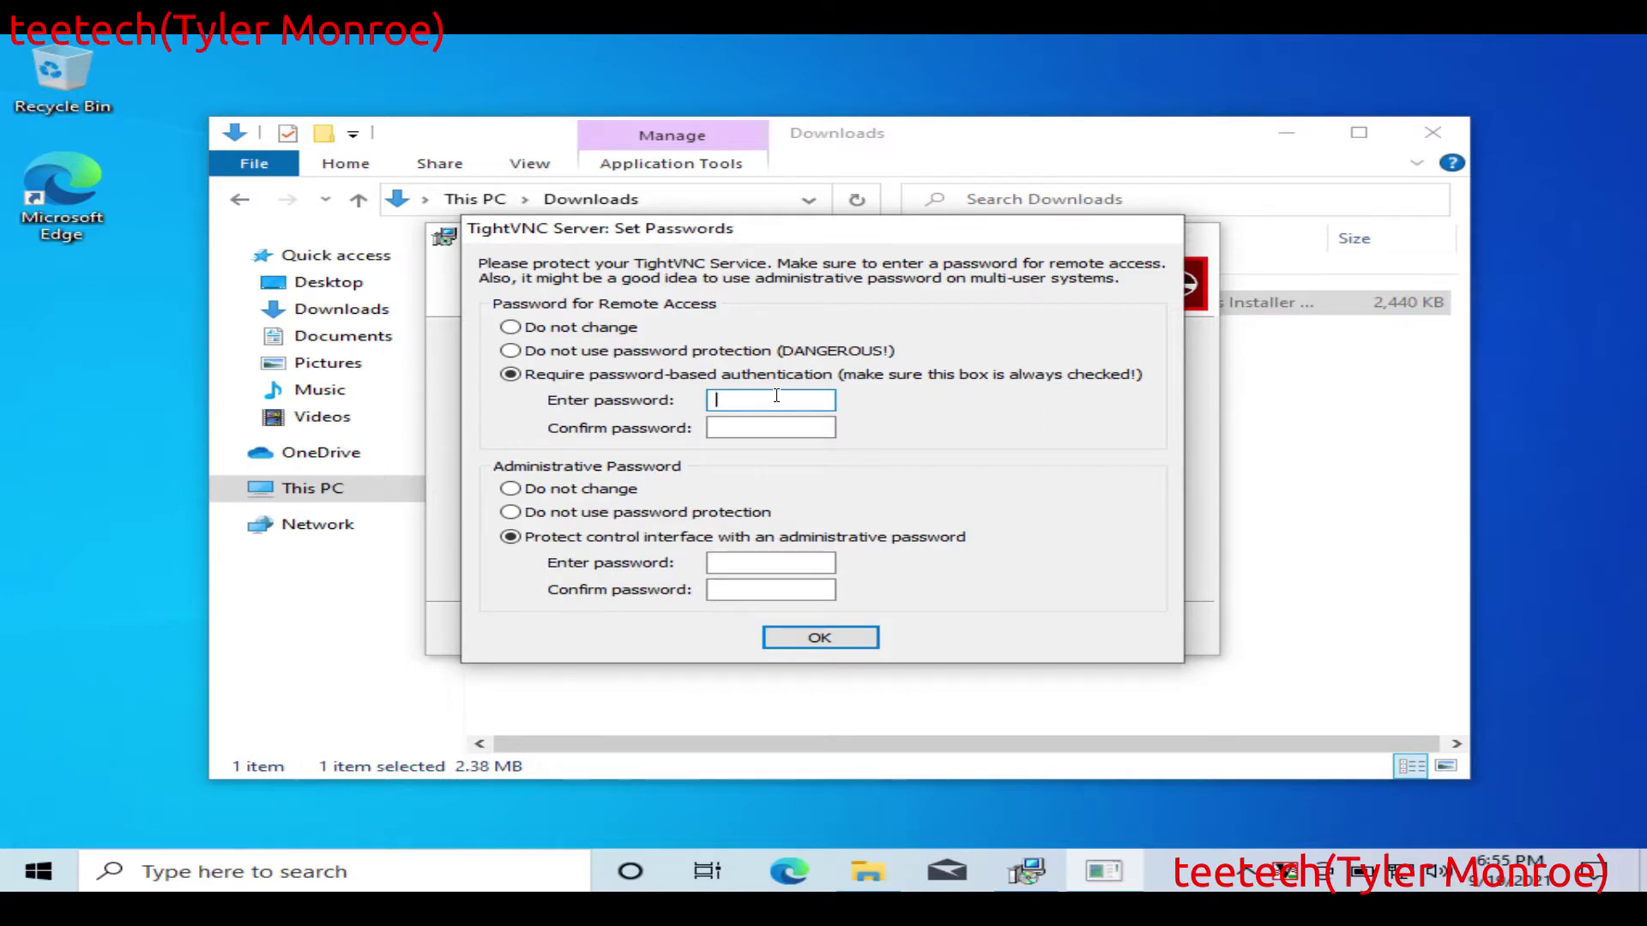
pyautogui.press('Tab')
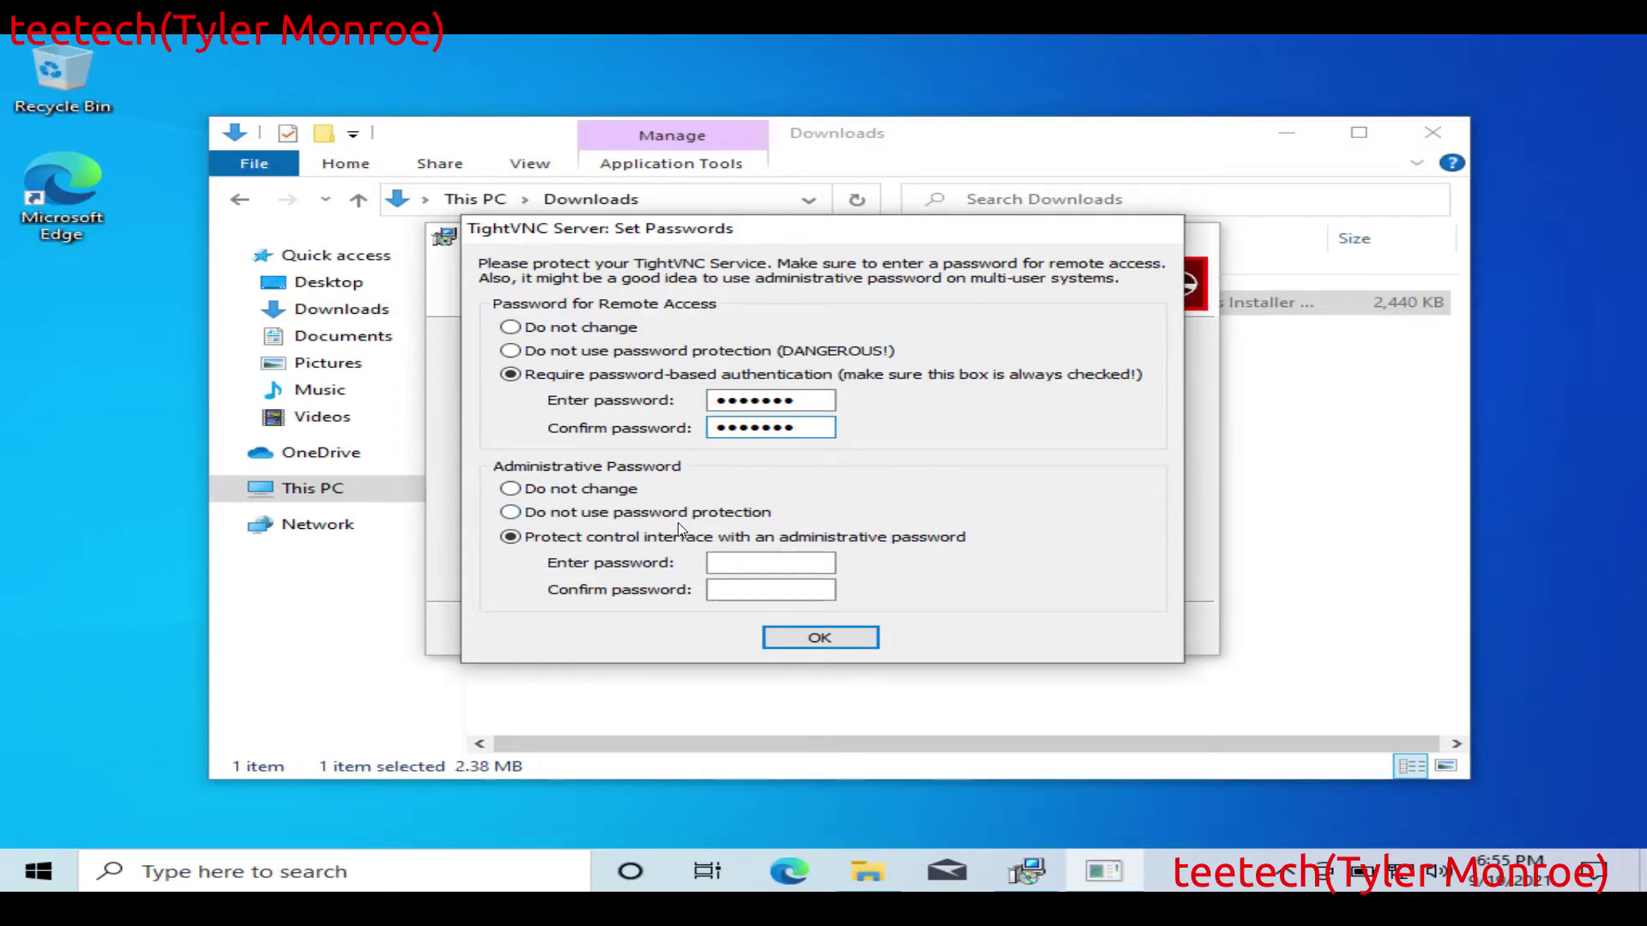
# Step: Set and confirm the administrative password, then accept the password settings
pyautogui.click(742, 563)
pyautogui.write('*******')
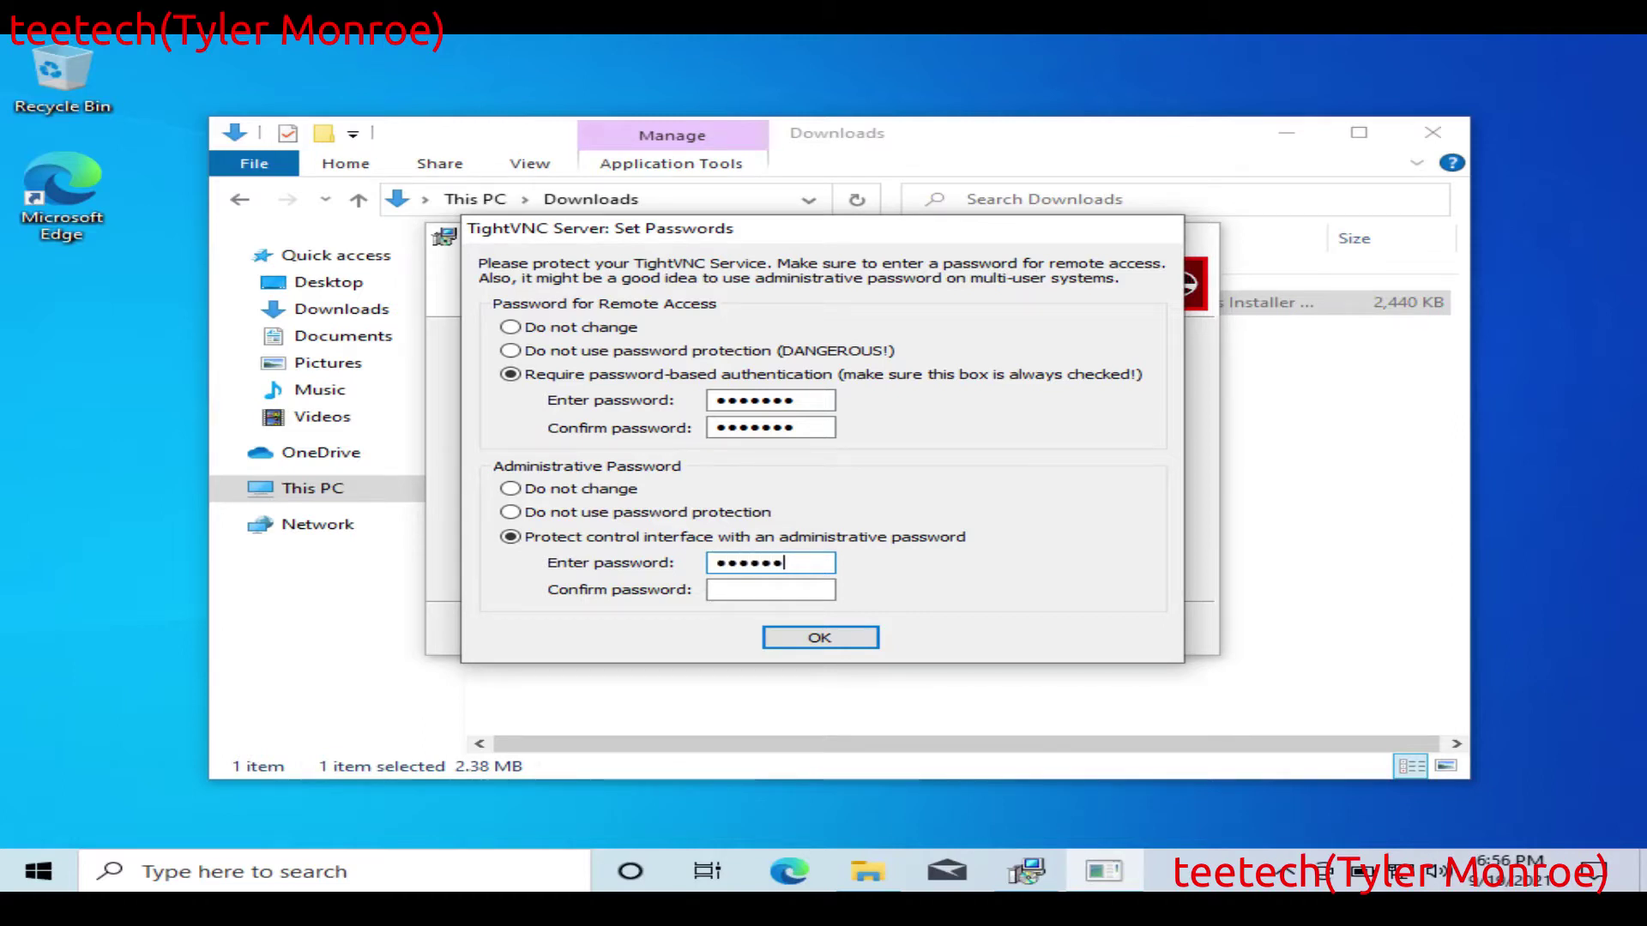
pyautogui.press('Tab')
pyautogui.write('********')
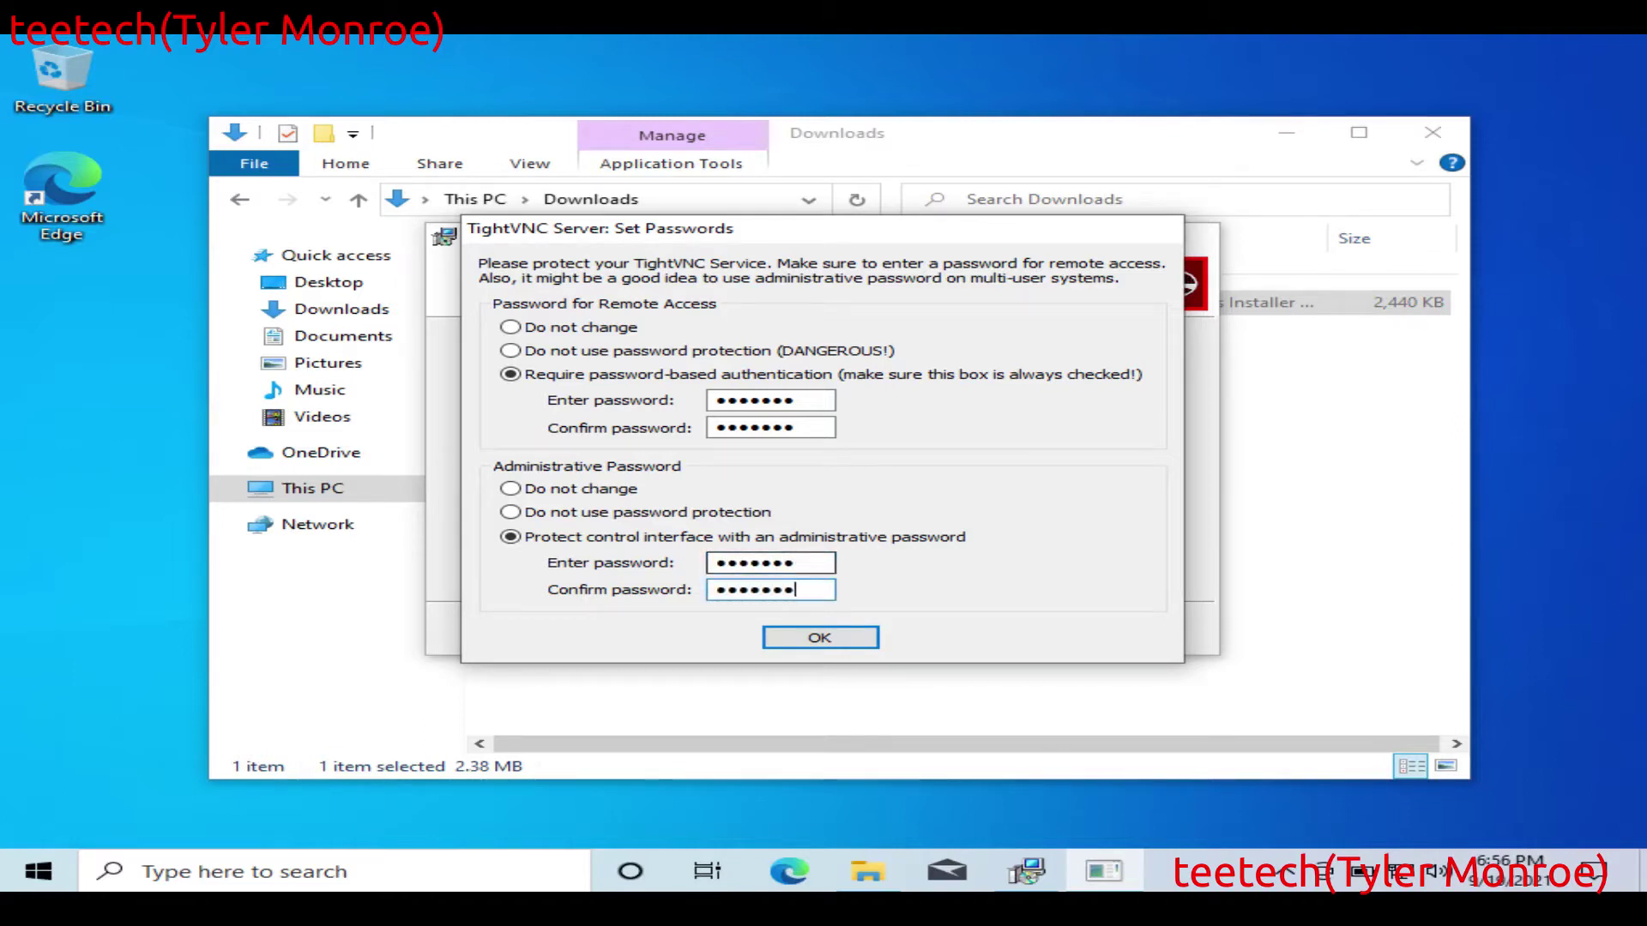
pyautogui.hotkey('shift', 'Tab')
pyautogui.write('*********')
pyautogui.press('Tab')
pyautogui.write('*********')
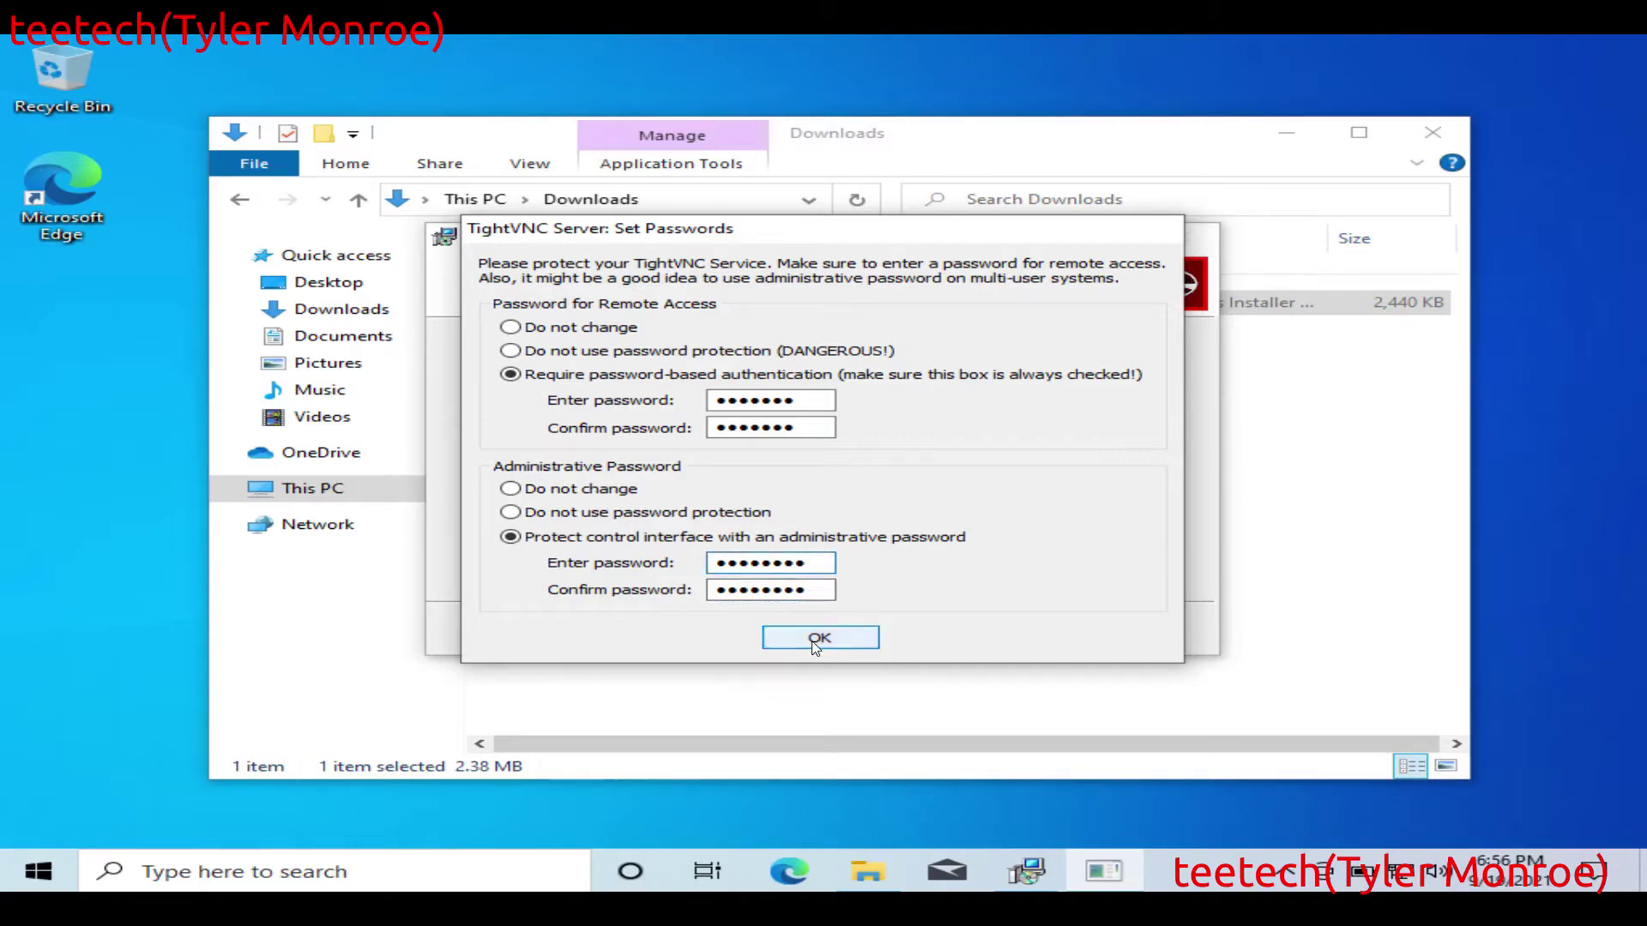
pyautogui.click(817, 637)
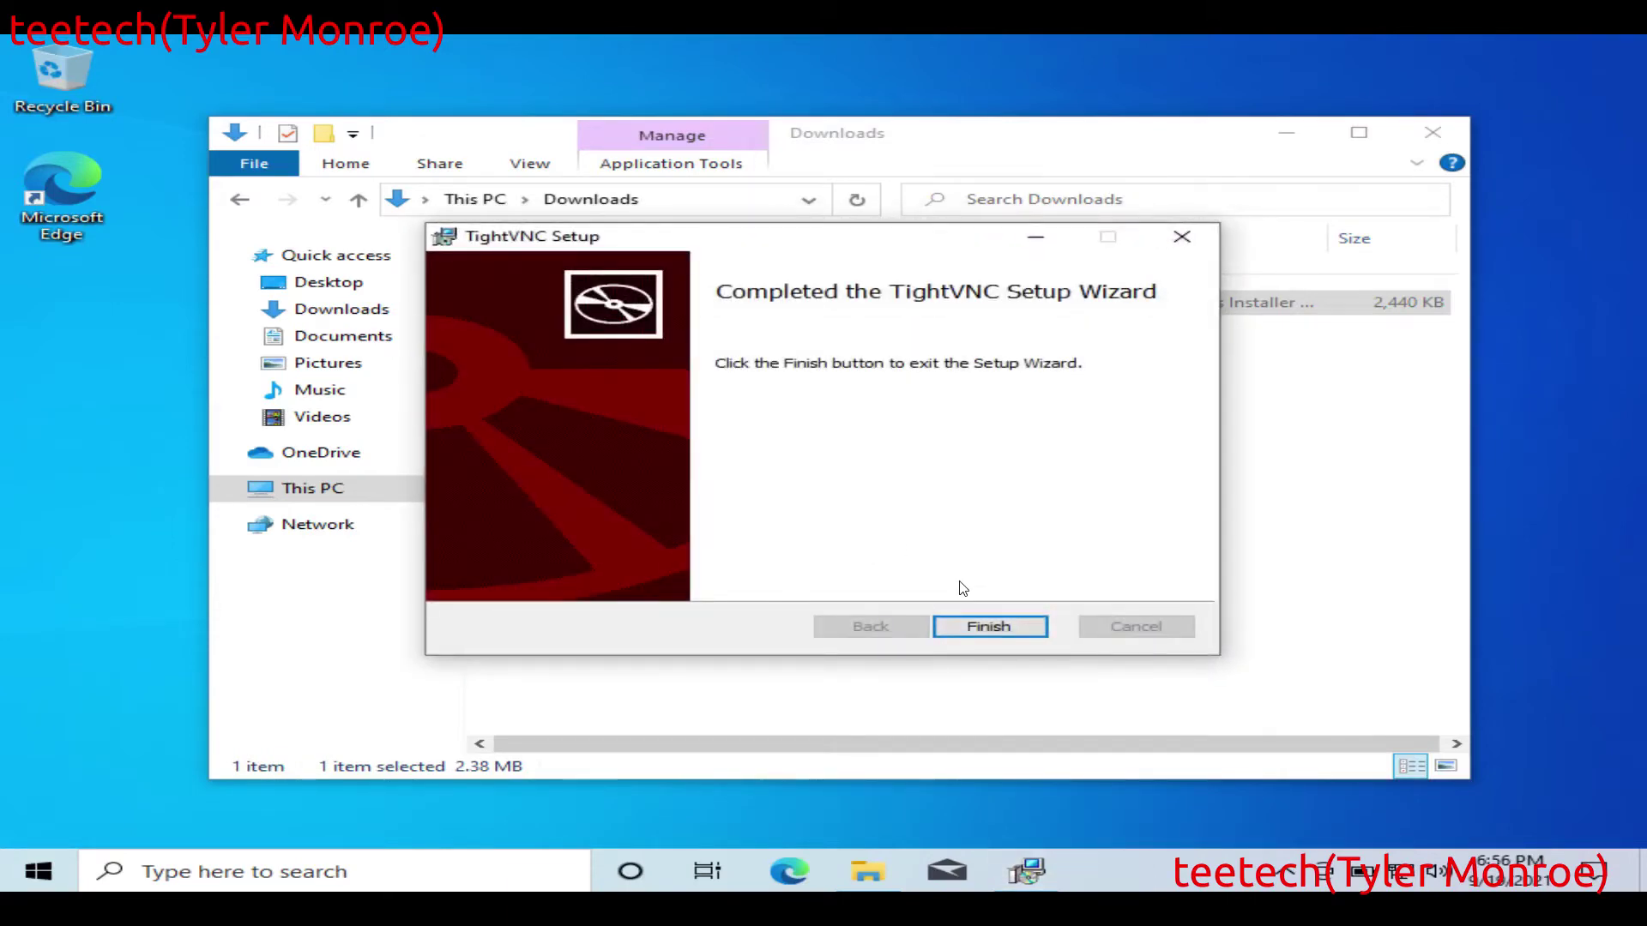
# Step: Finish the wizard, close the Downloads window, and check TightVNC among the hidden tray icons
pyautogui.click(987, 630)
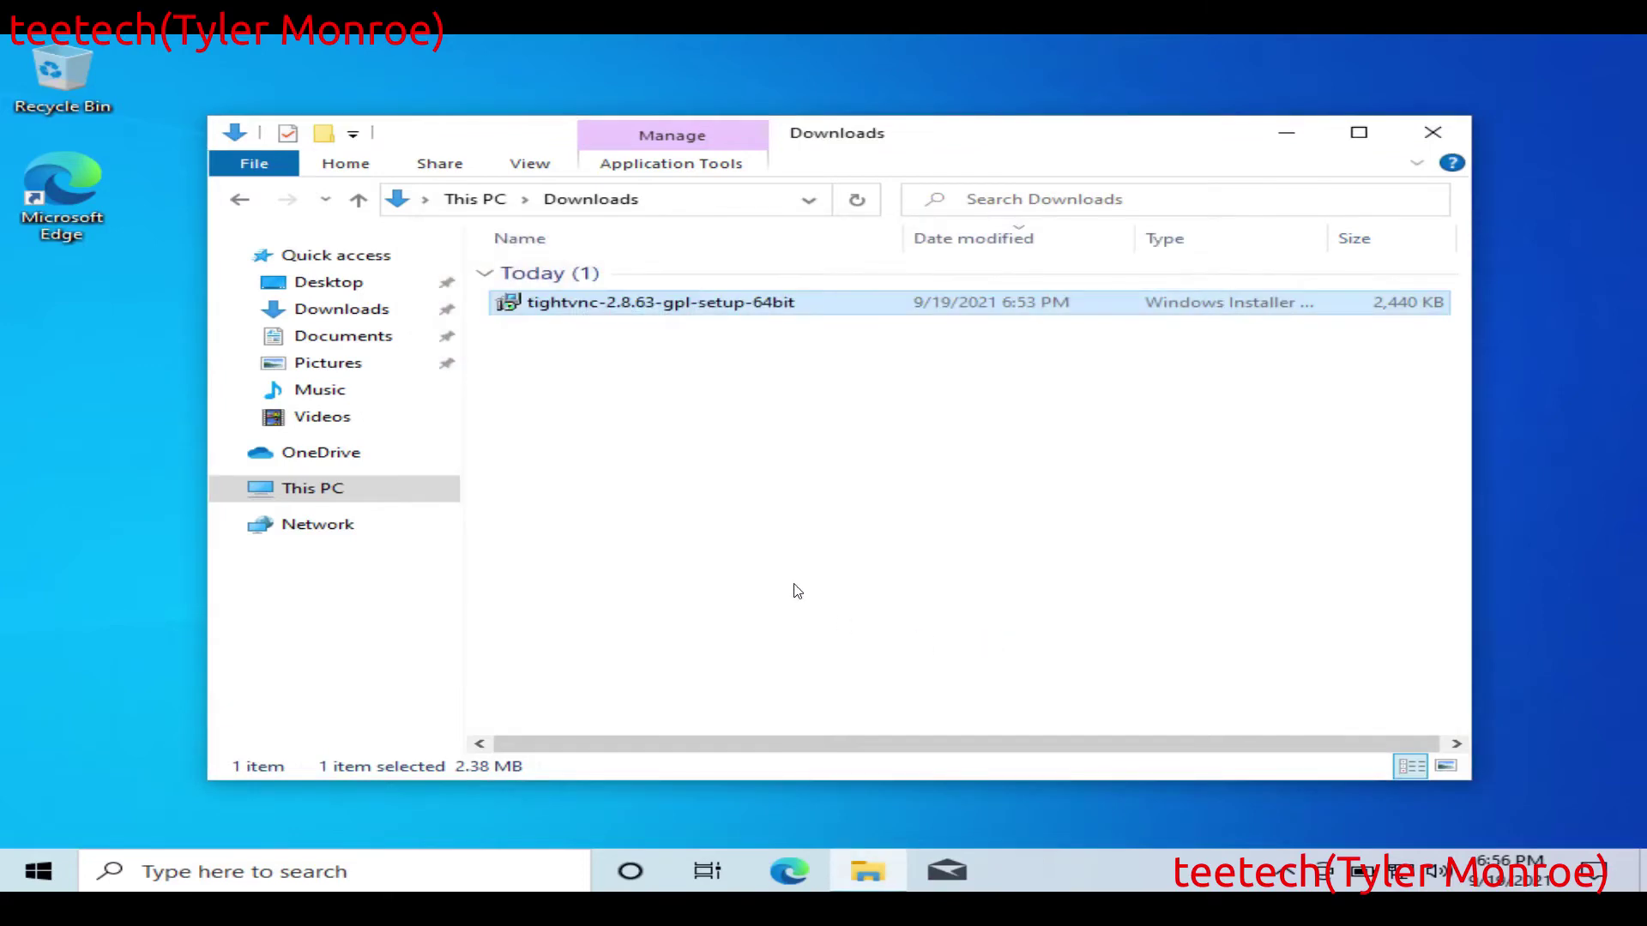
pyautogui.click(793, 584)
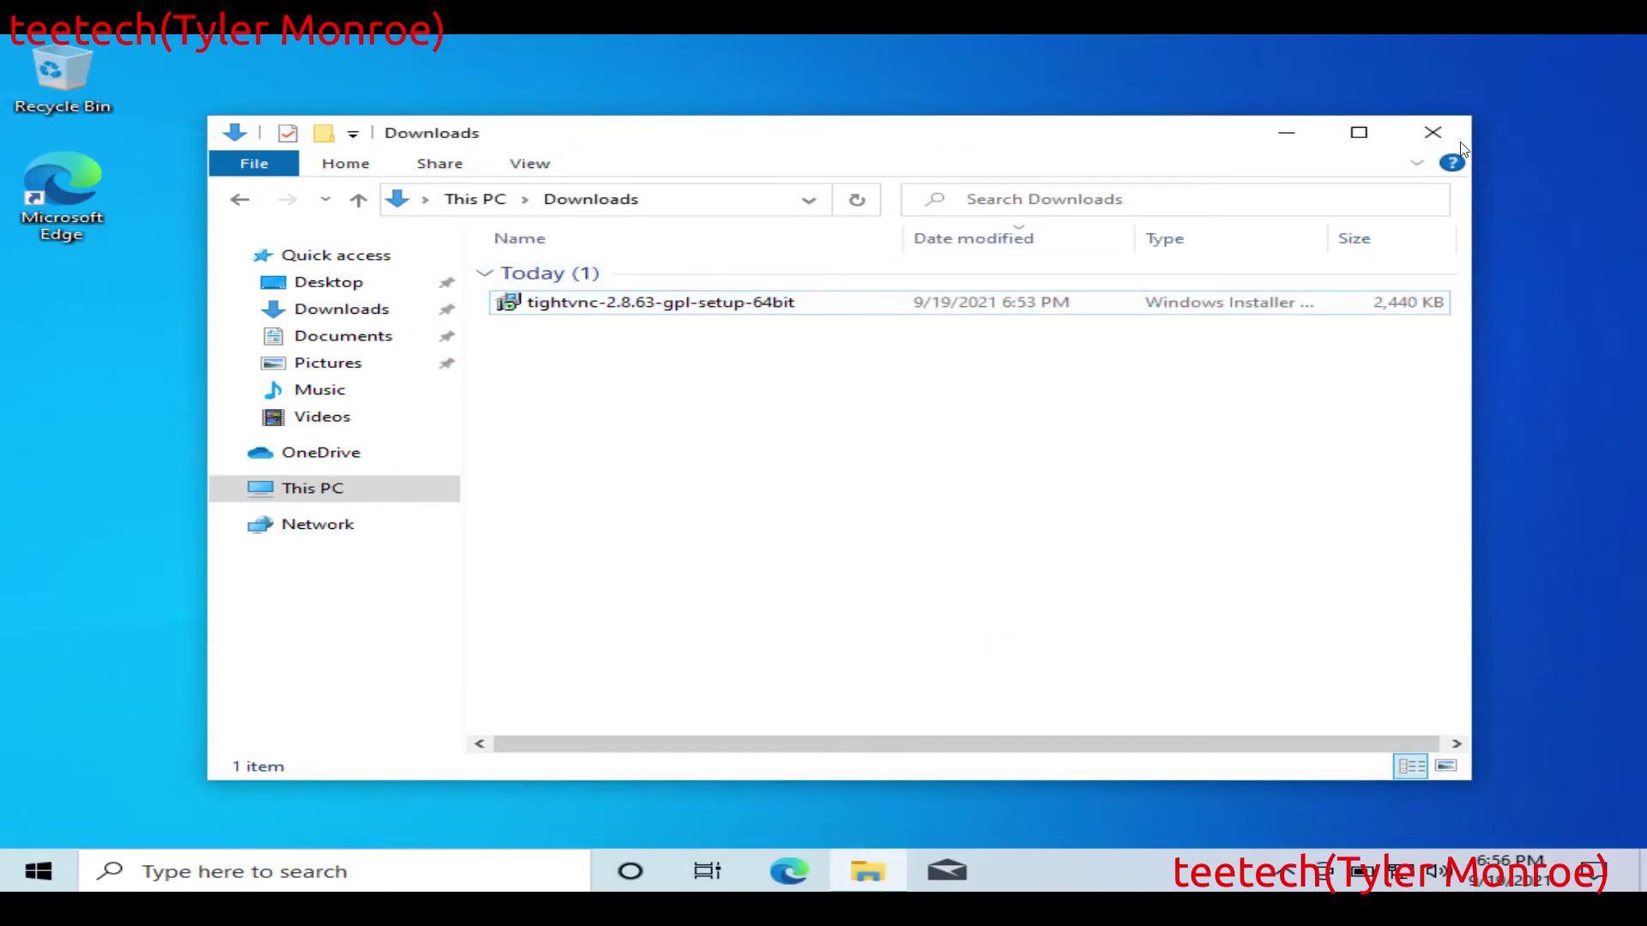
pyautogui.click(1443, 127)
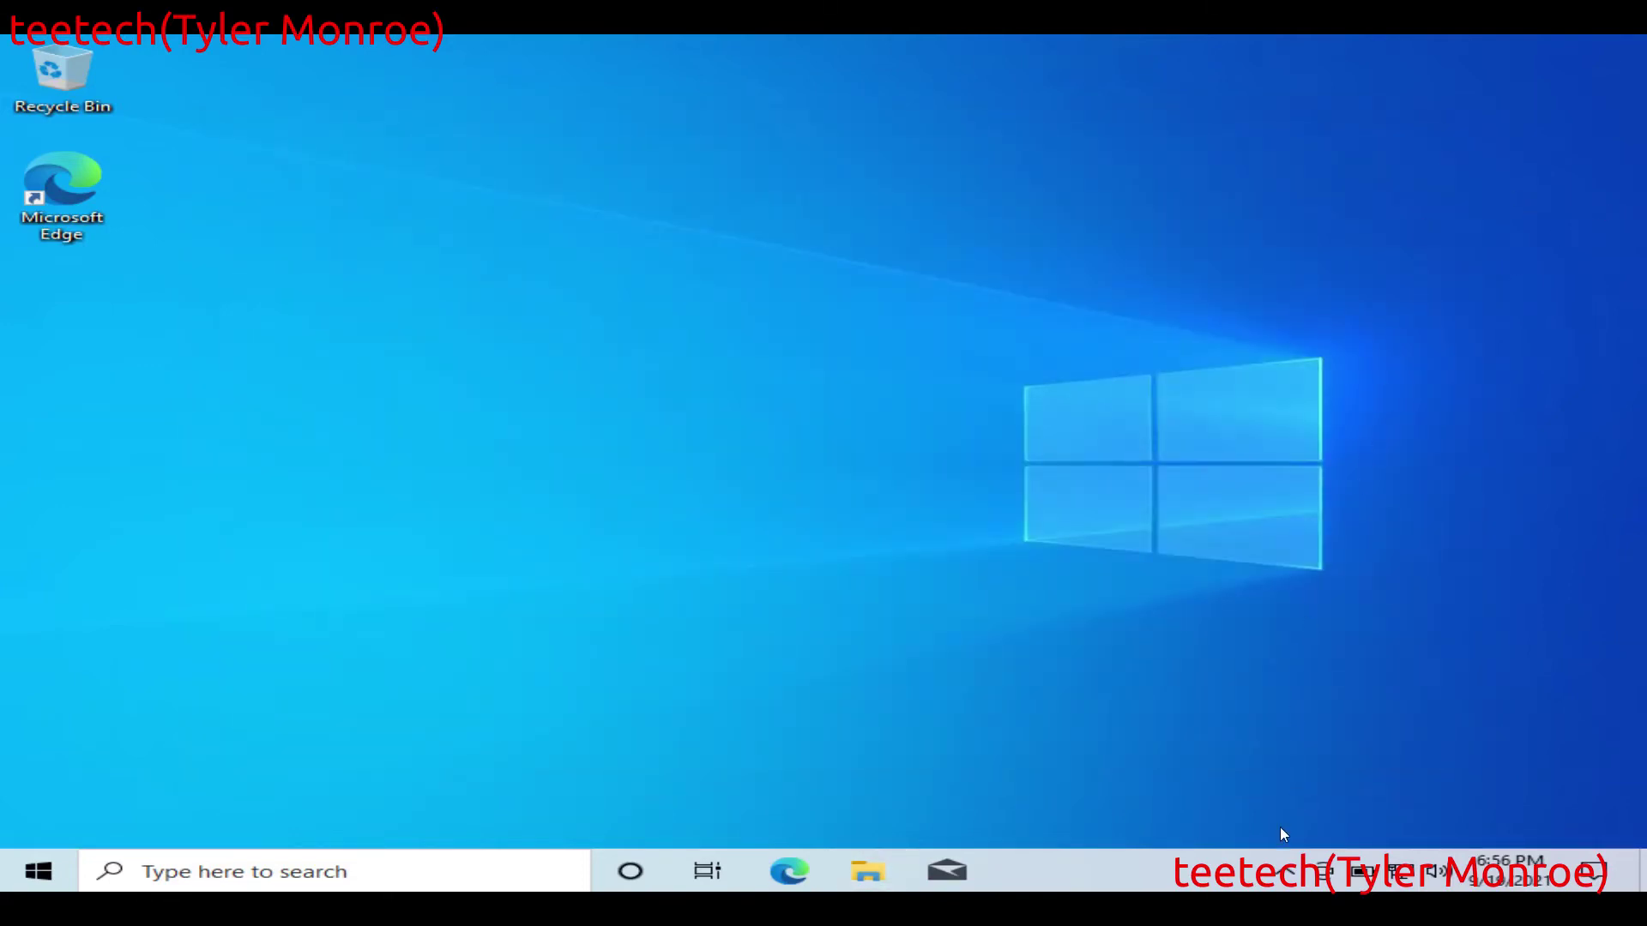
pyautogui.click(1286, 874)
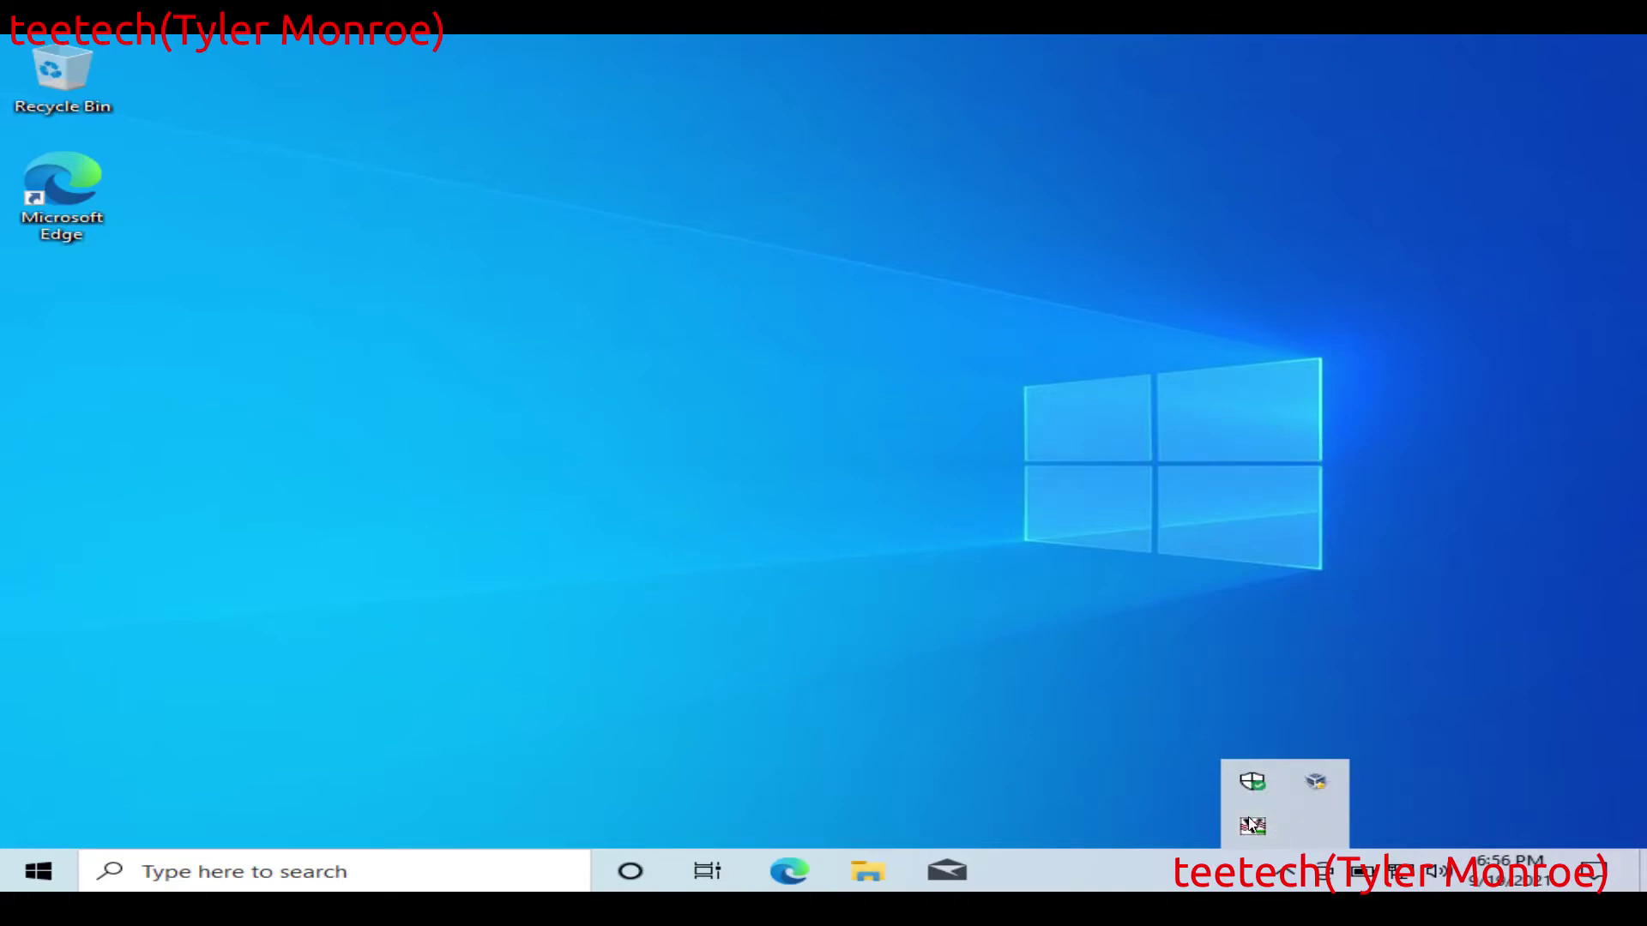
pyautogui.click(834, 449)
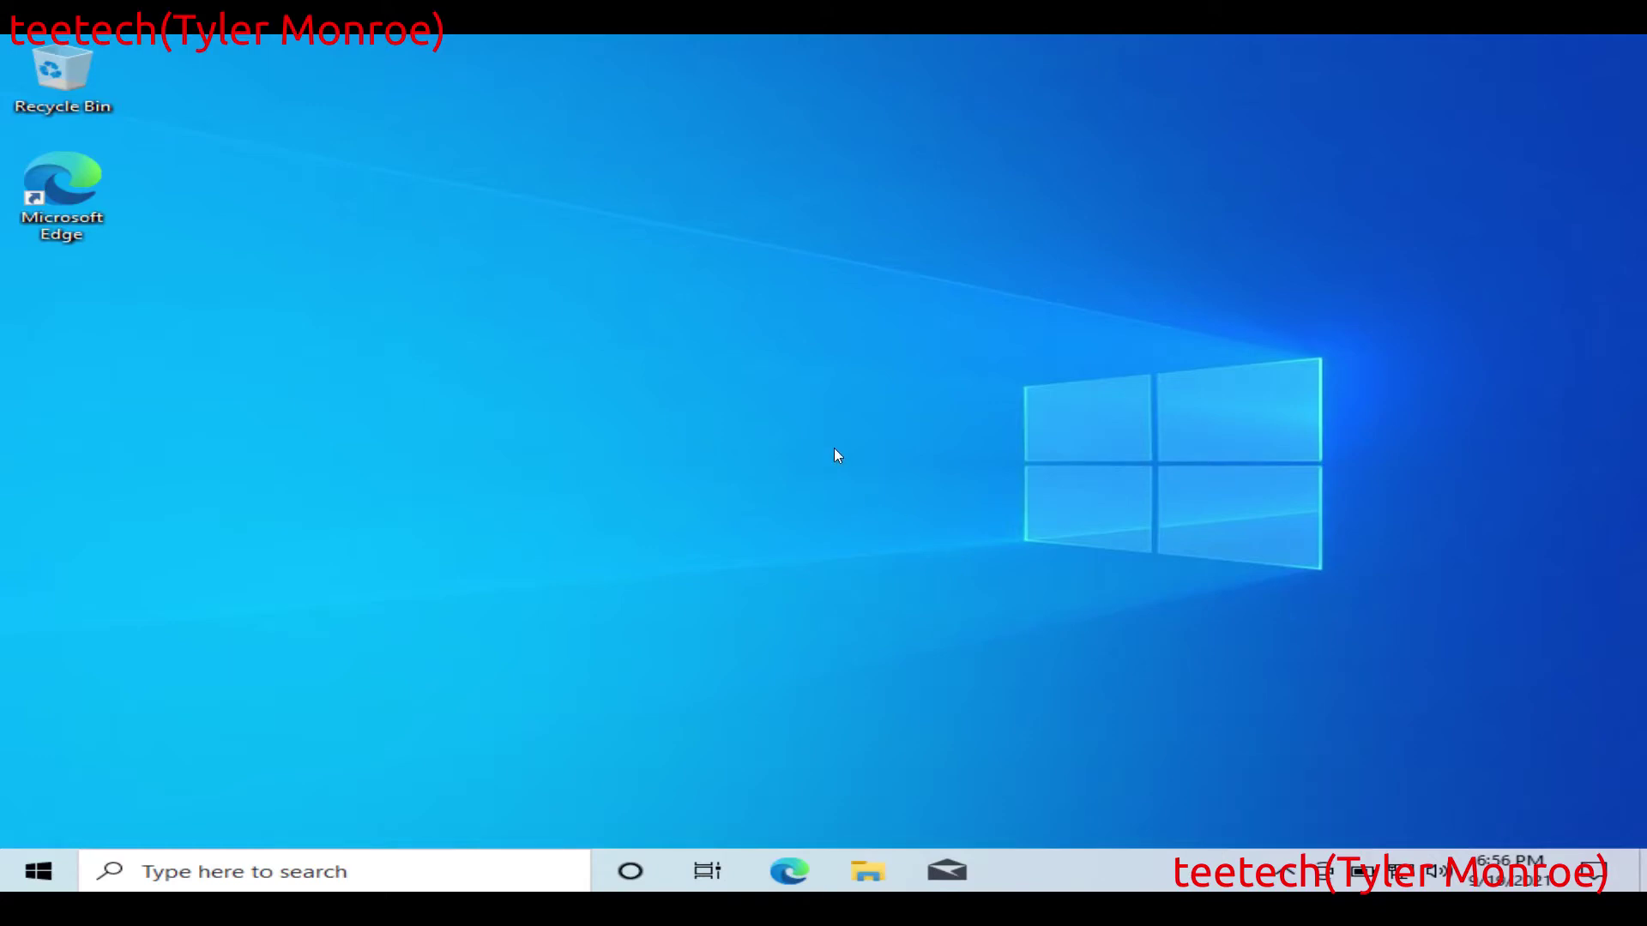
# Step: Find TightVNC in the firewall's allowed apps list and confirm it for Private and Public networks
pyautogui.press('super')
pyautogui.write('all')
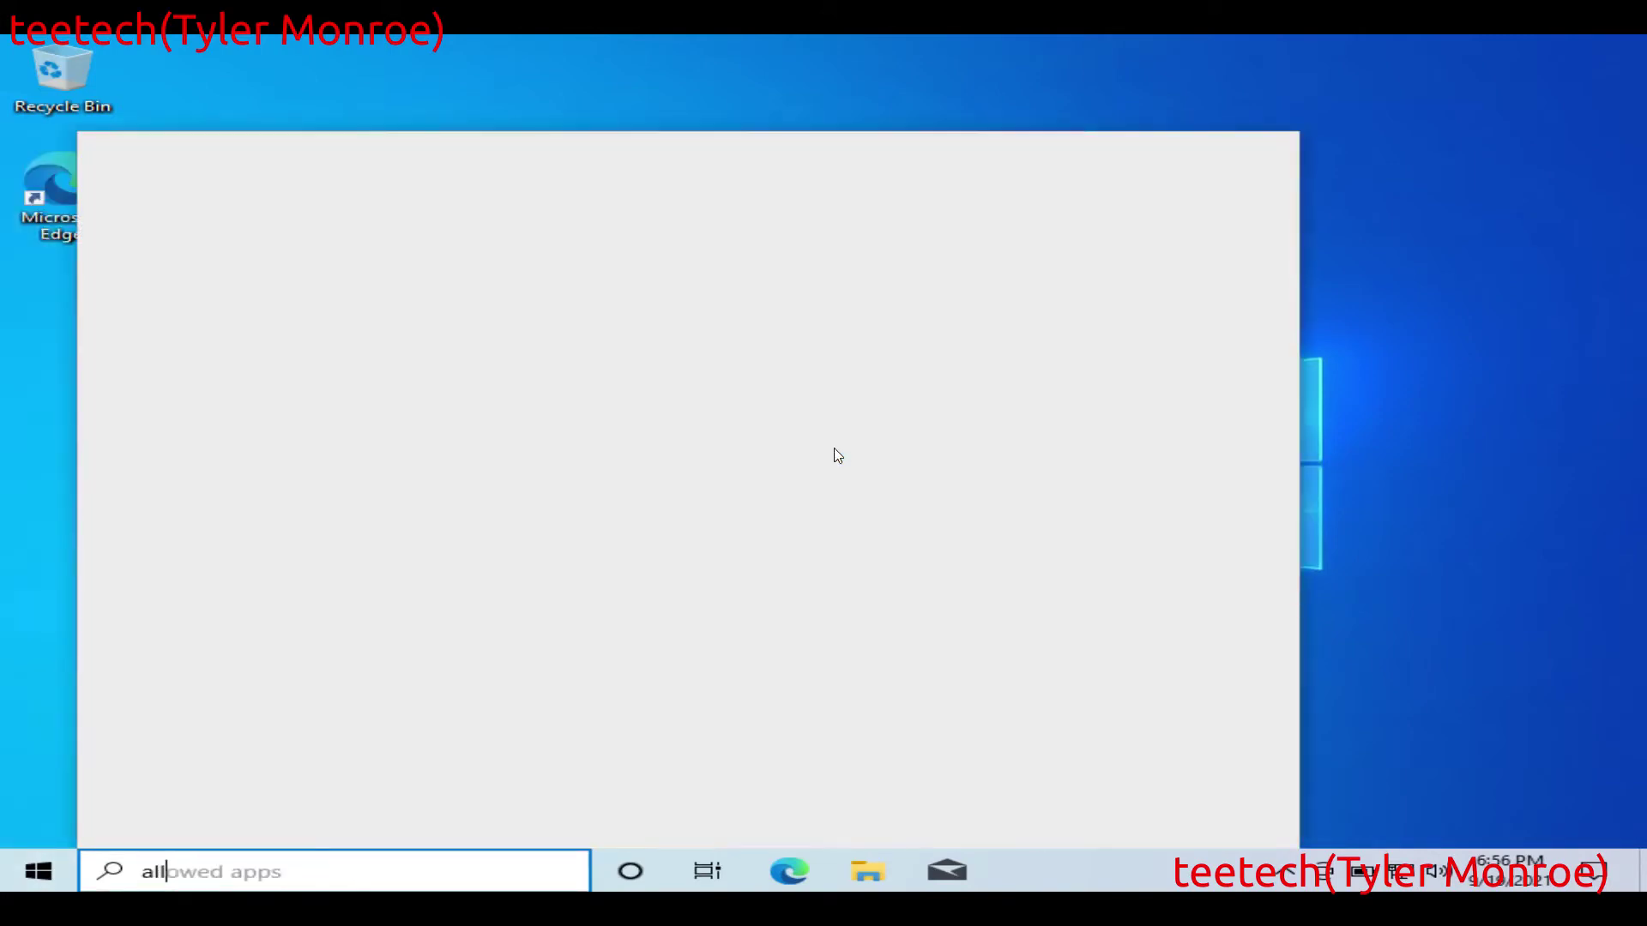
pyautogui.write('ow')
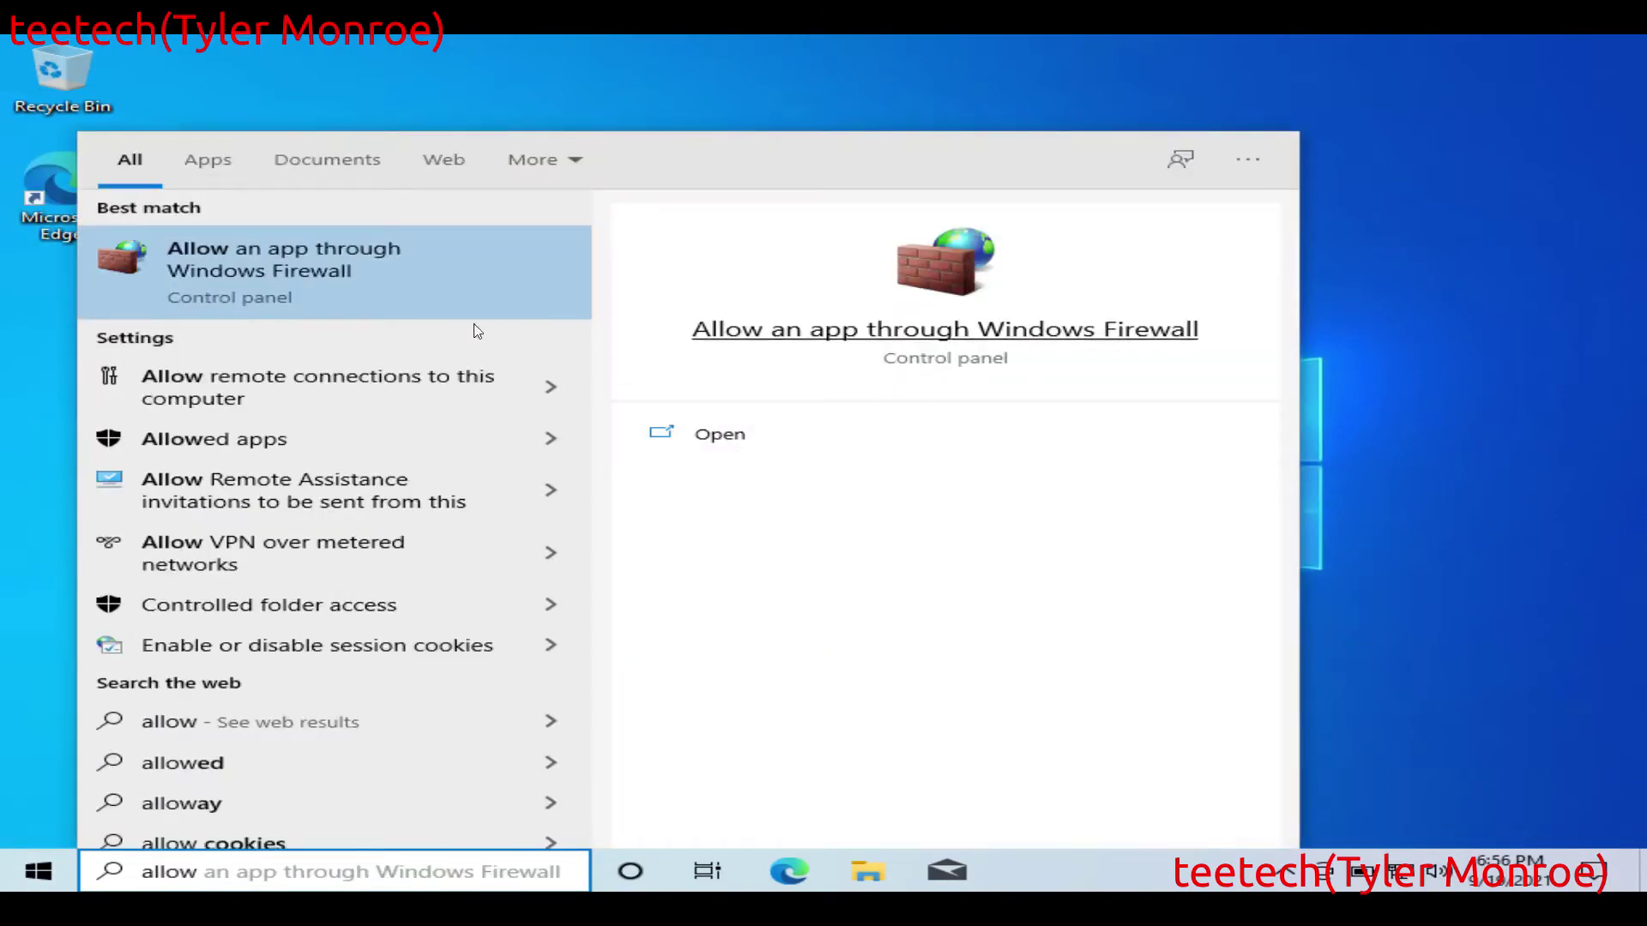
pyautogui.click(357, 252)
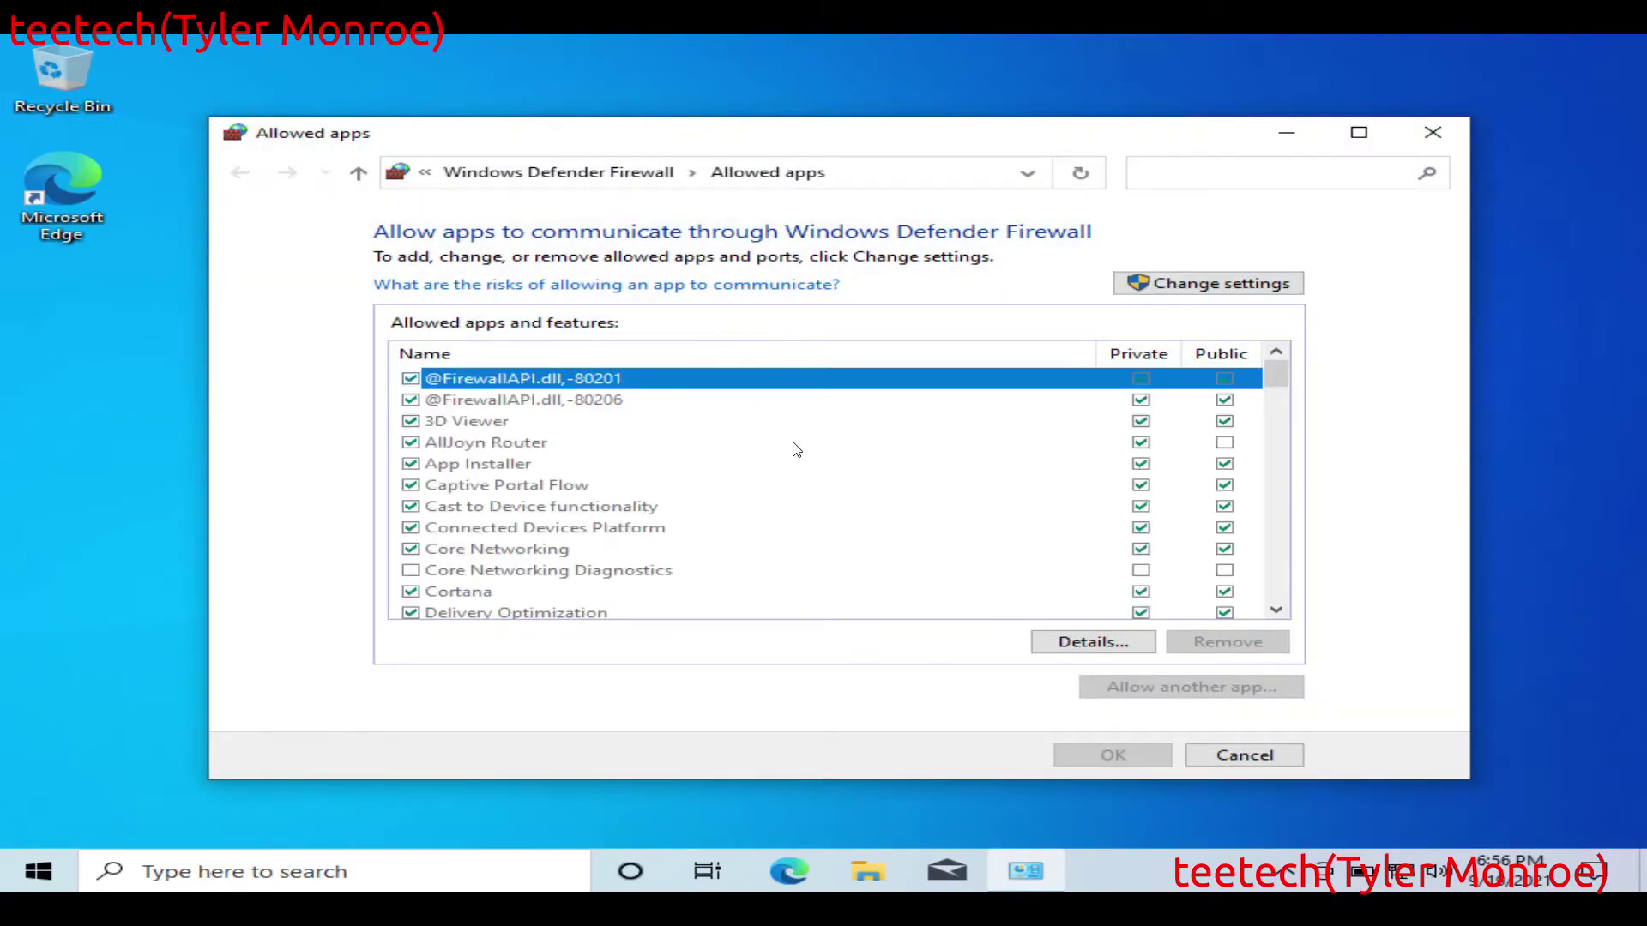
pyautogui.click(635, 422)
pyautogui.press('t')
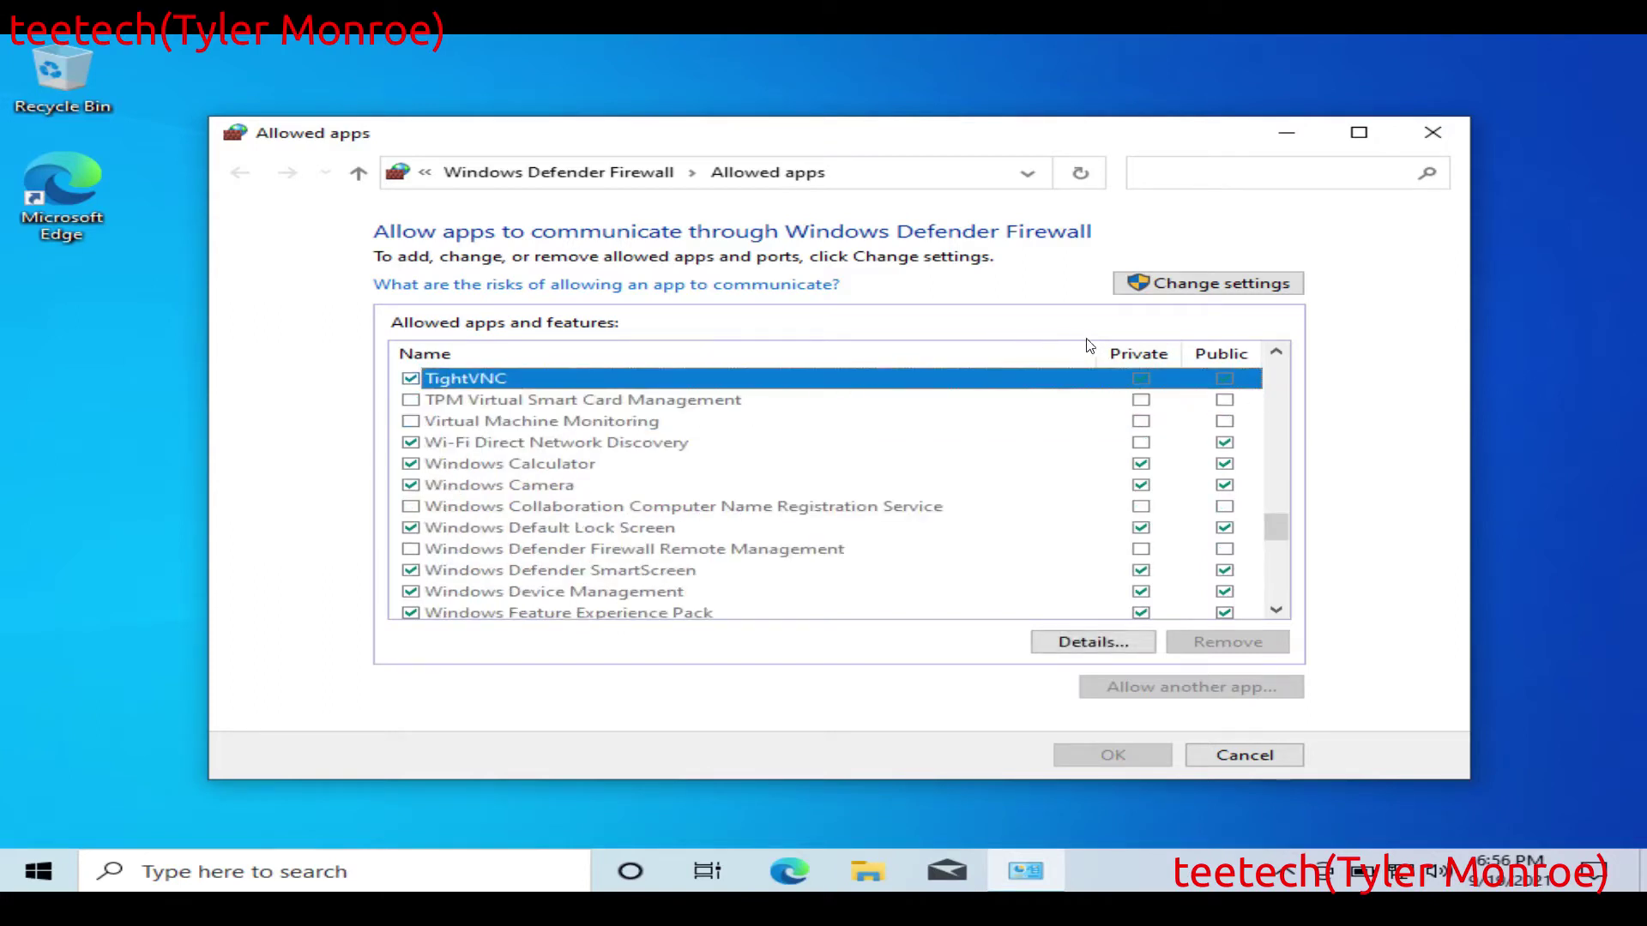
pyautogui.click(1183, 286)
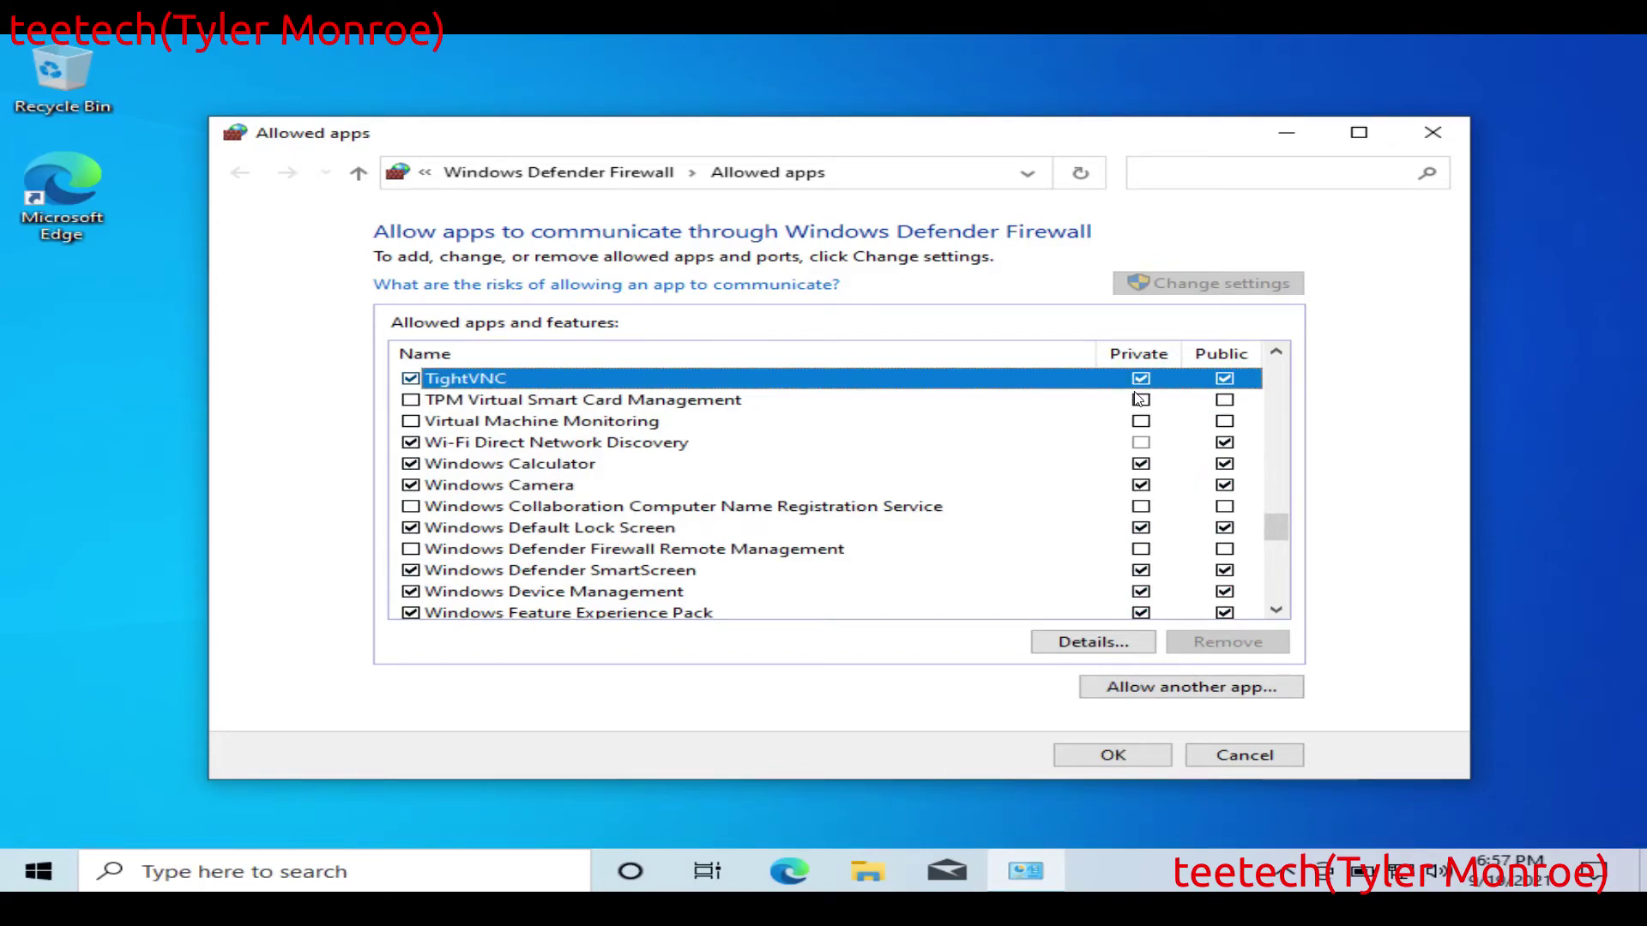
pyautogui.click(1126, 753)
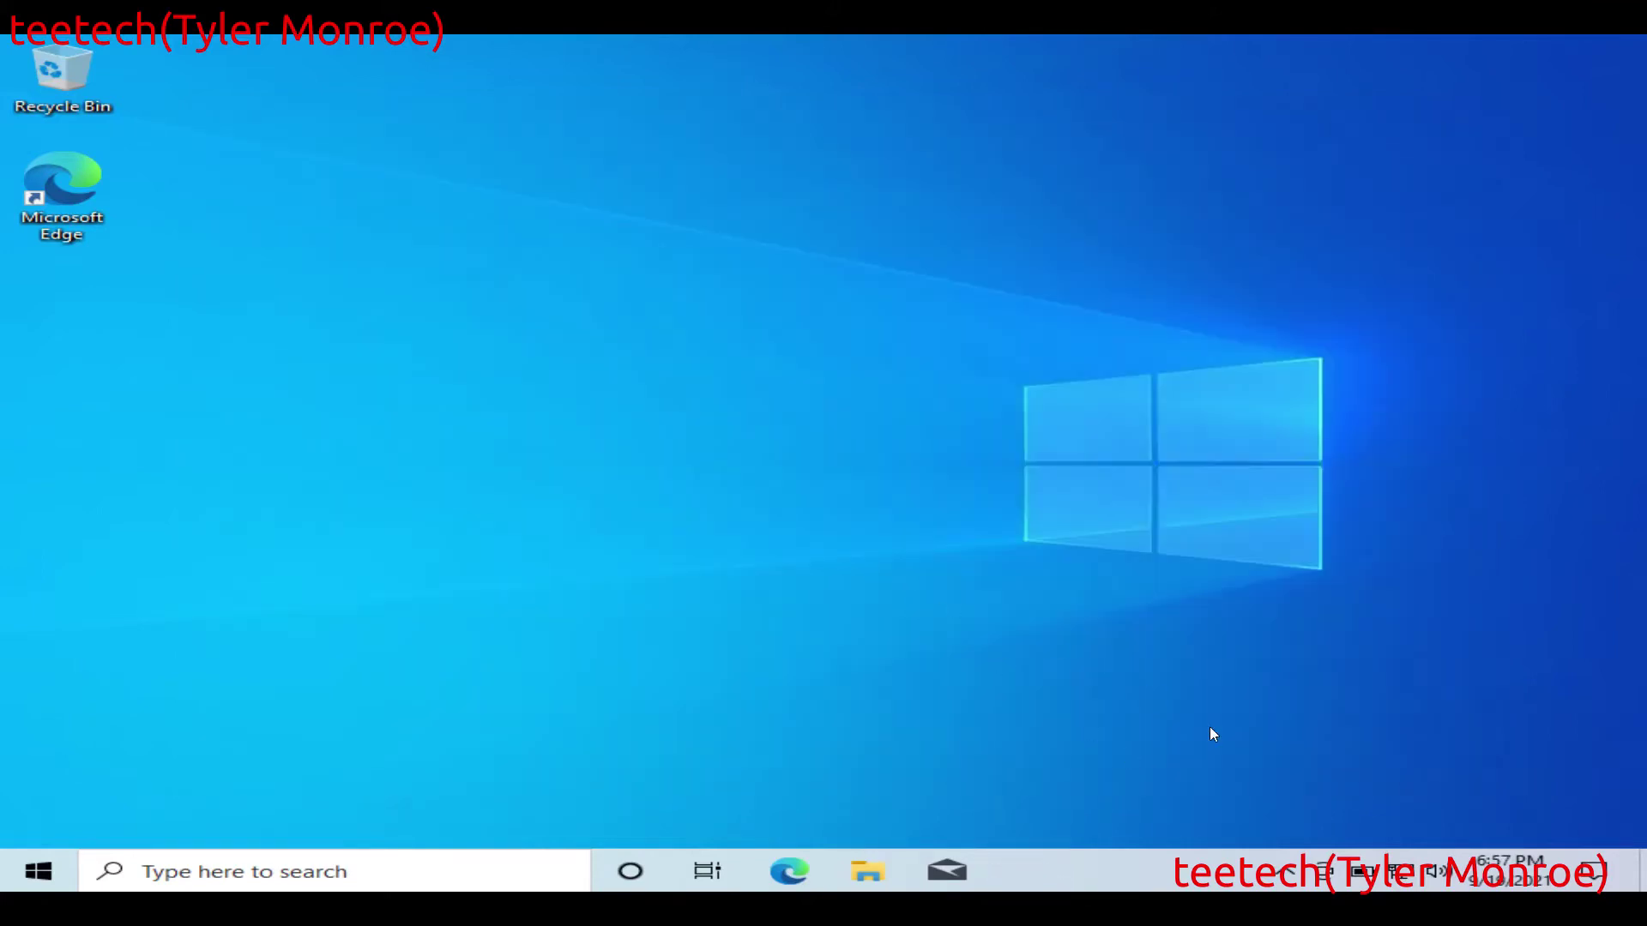
# Step: Switch the Ethernet connection's IP assignment to Manual with IPv4 turned on
pyautogui.press('super')
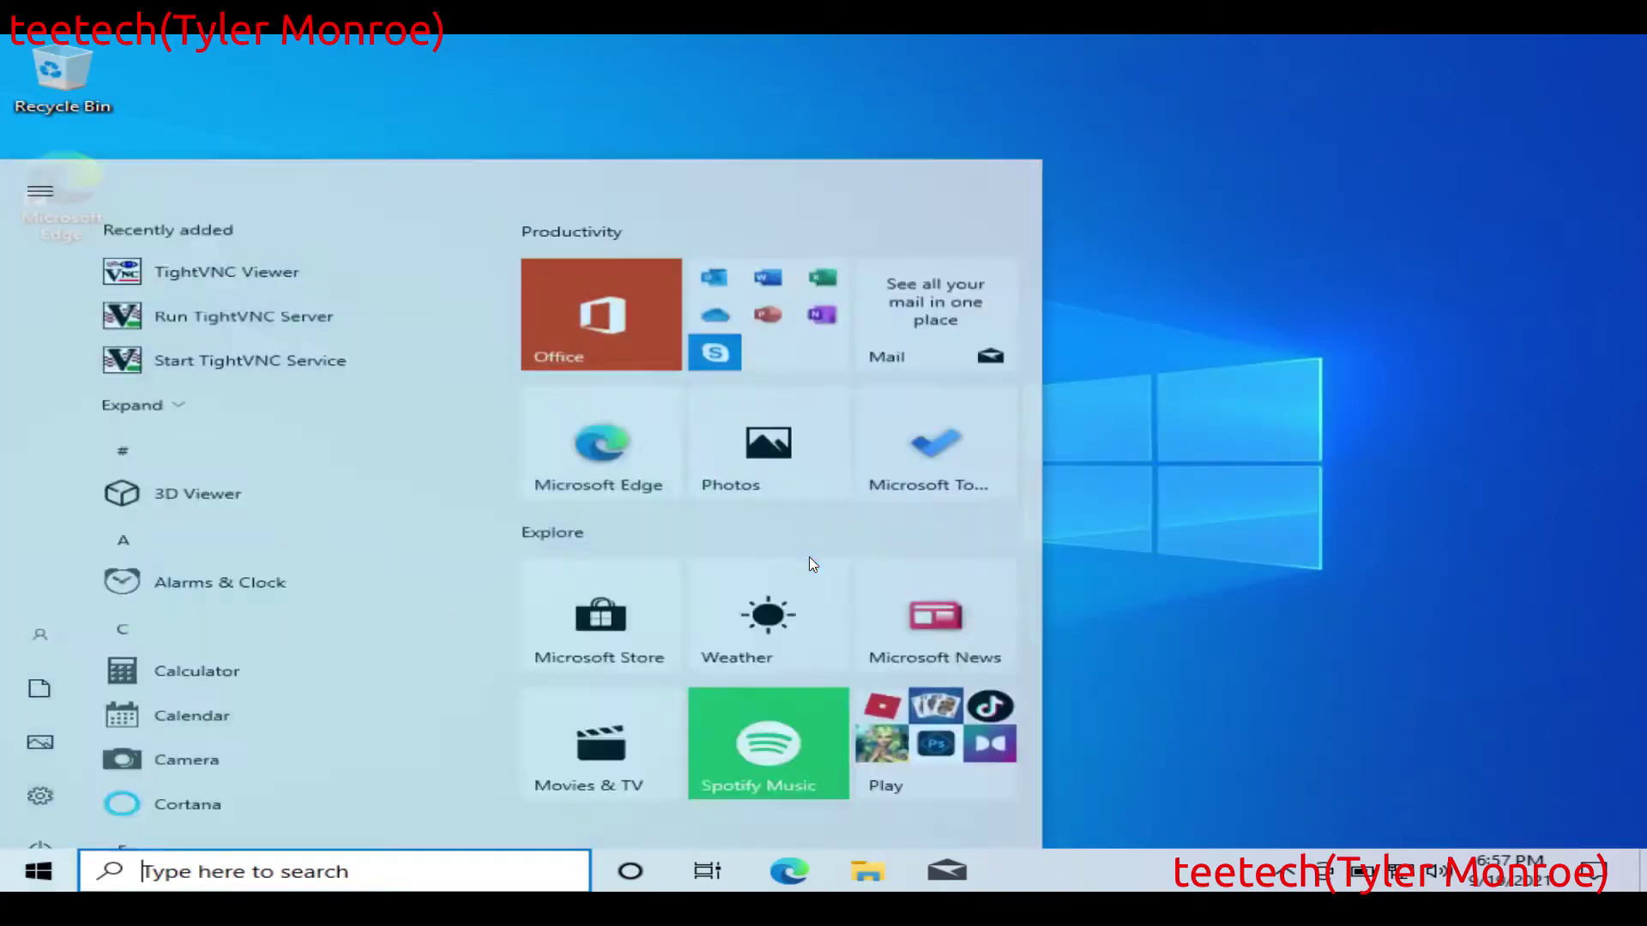
pyautogui.write('network')
pyautogui.press('Return')
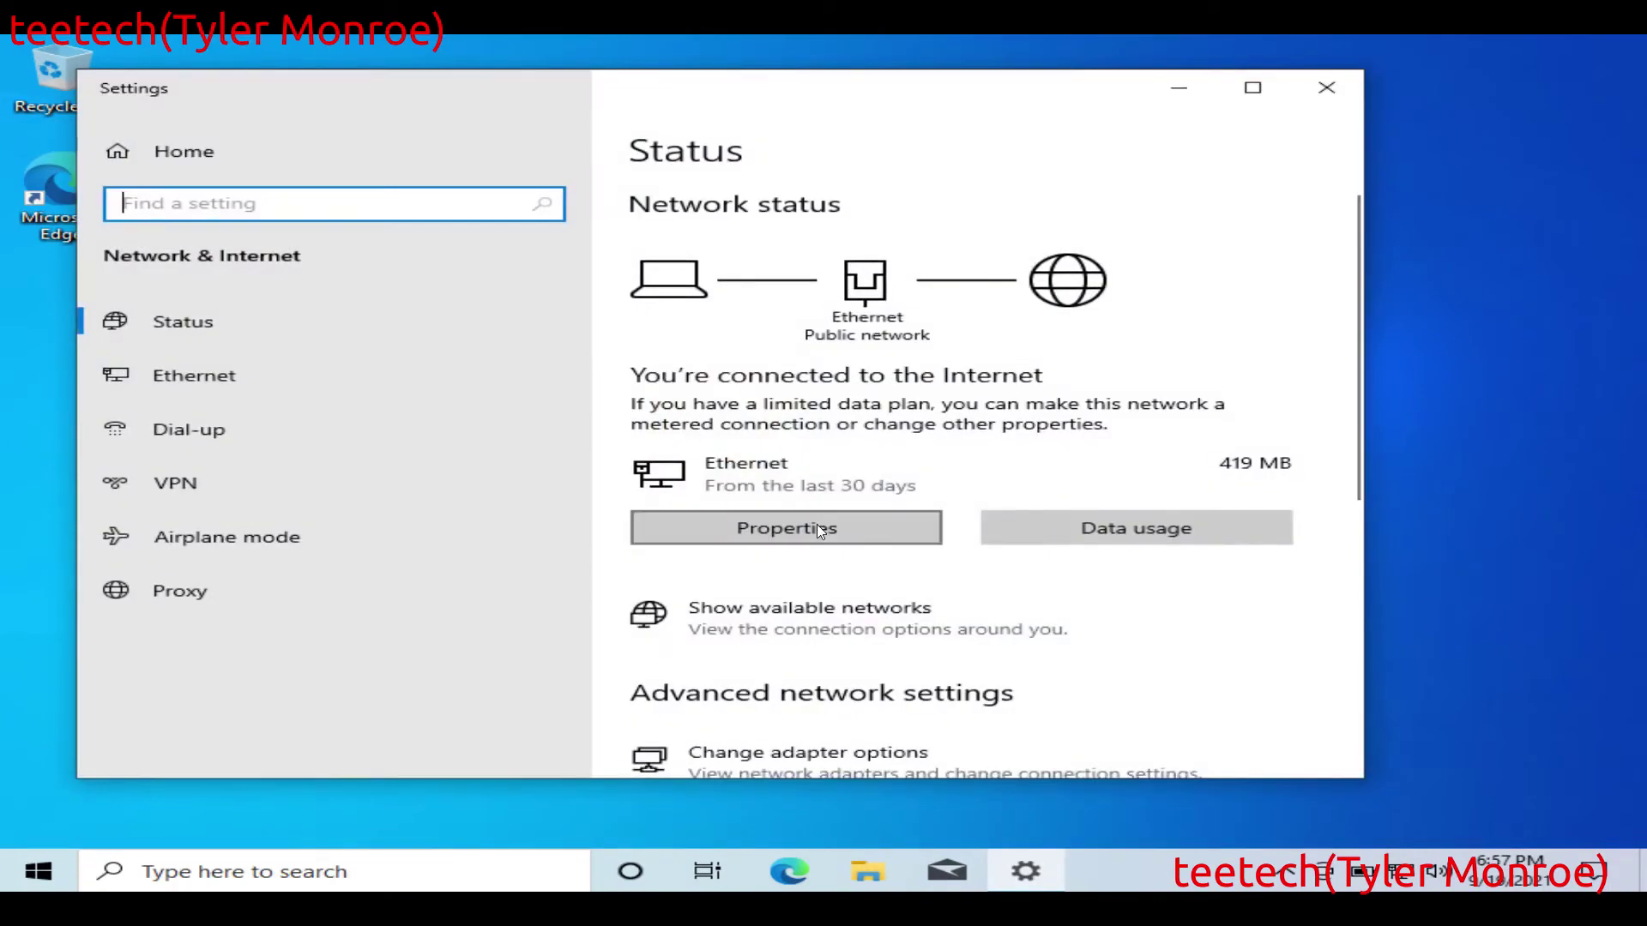
pyautogui.click(817, 527)
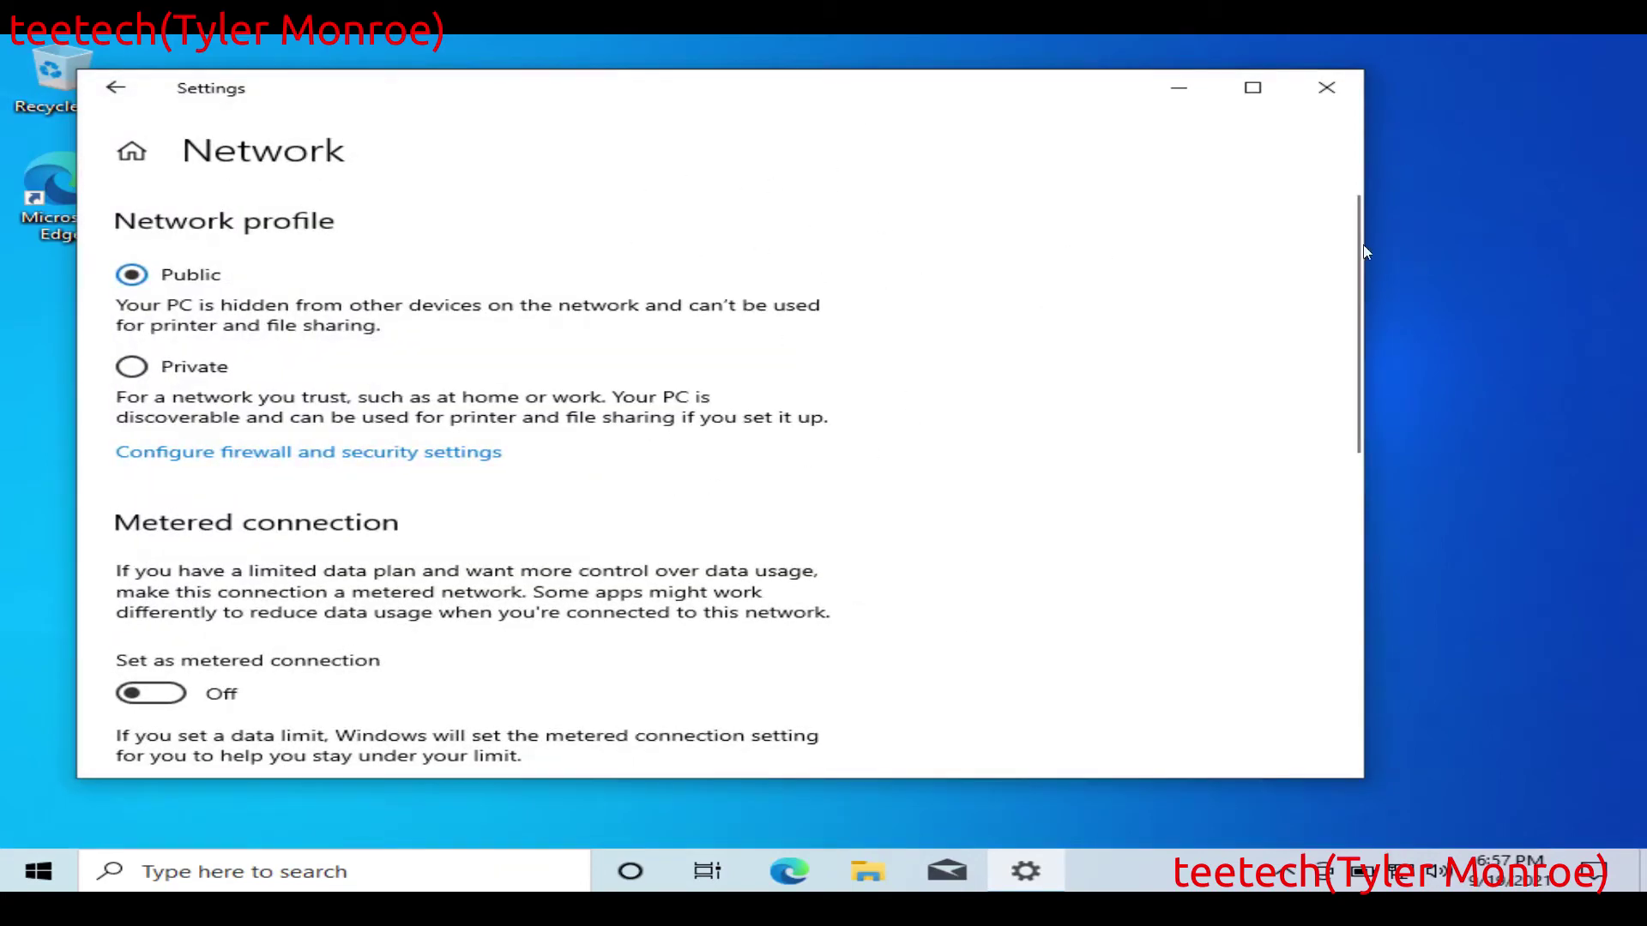
pyautogui.moveTo(1359, 235); pyautogui.dragTo(1360, 460)
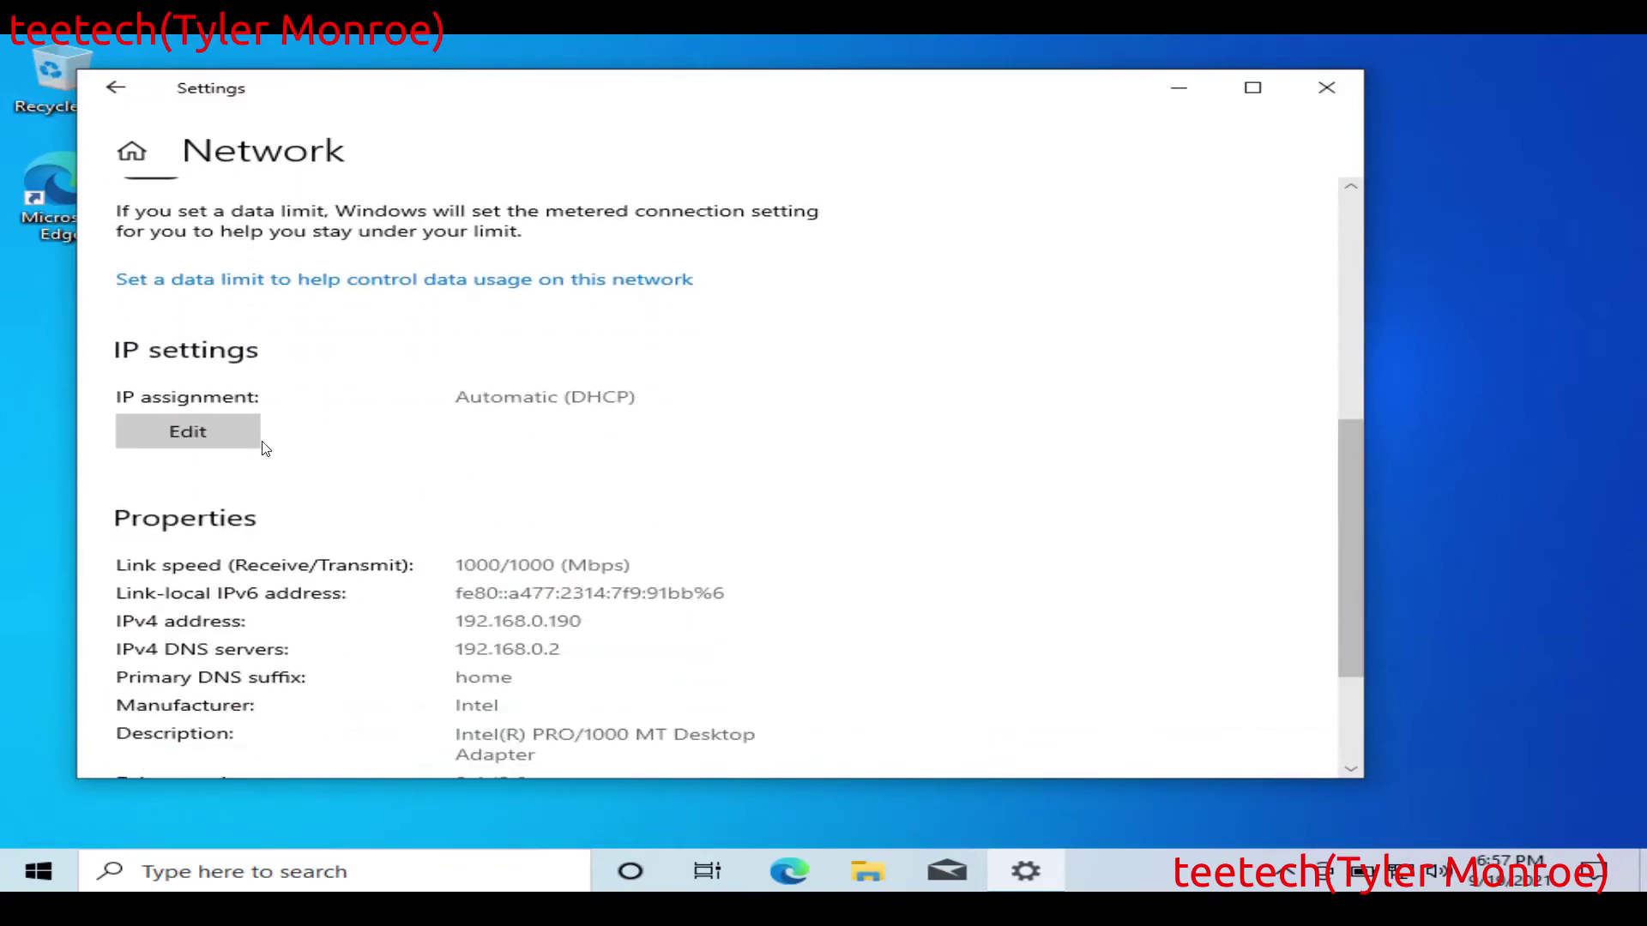
pyautogui.click(187, 431)
pyautogui.click(673, 405)
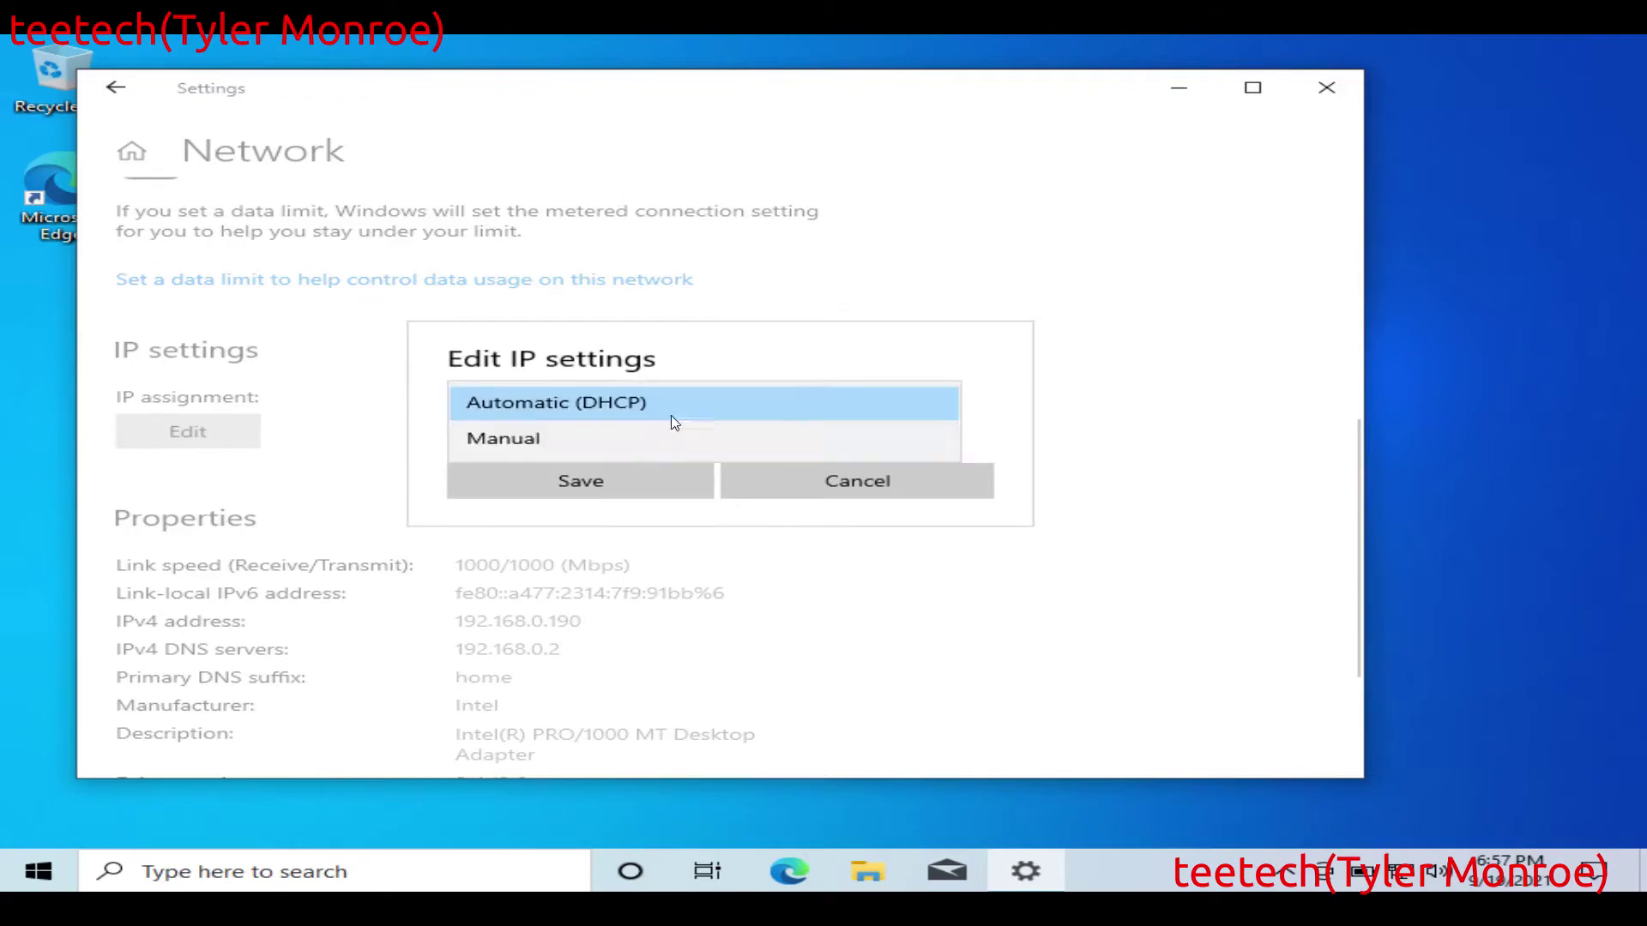
pyautogui.click(585, 443)
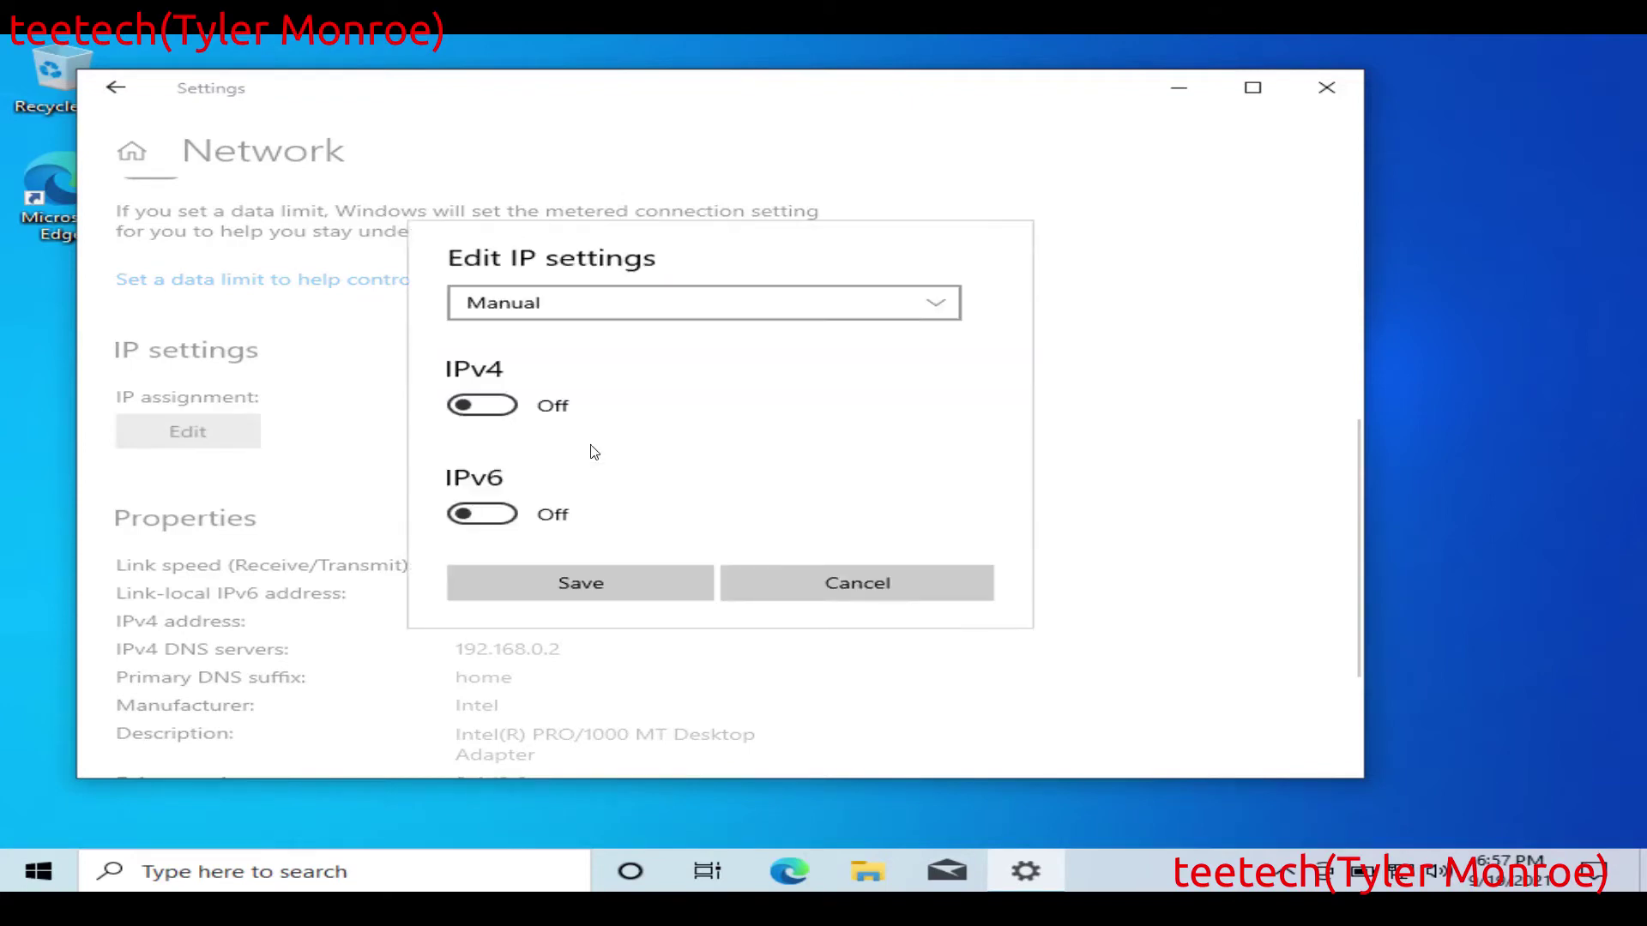
pyautogui.click(492, 408)
# Step: Enter IP 192.168.1.254, prefix 24, gateway and DNS 192.168.1.1, and save
pyautogui.click(684, 325)
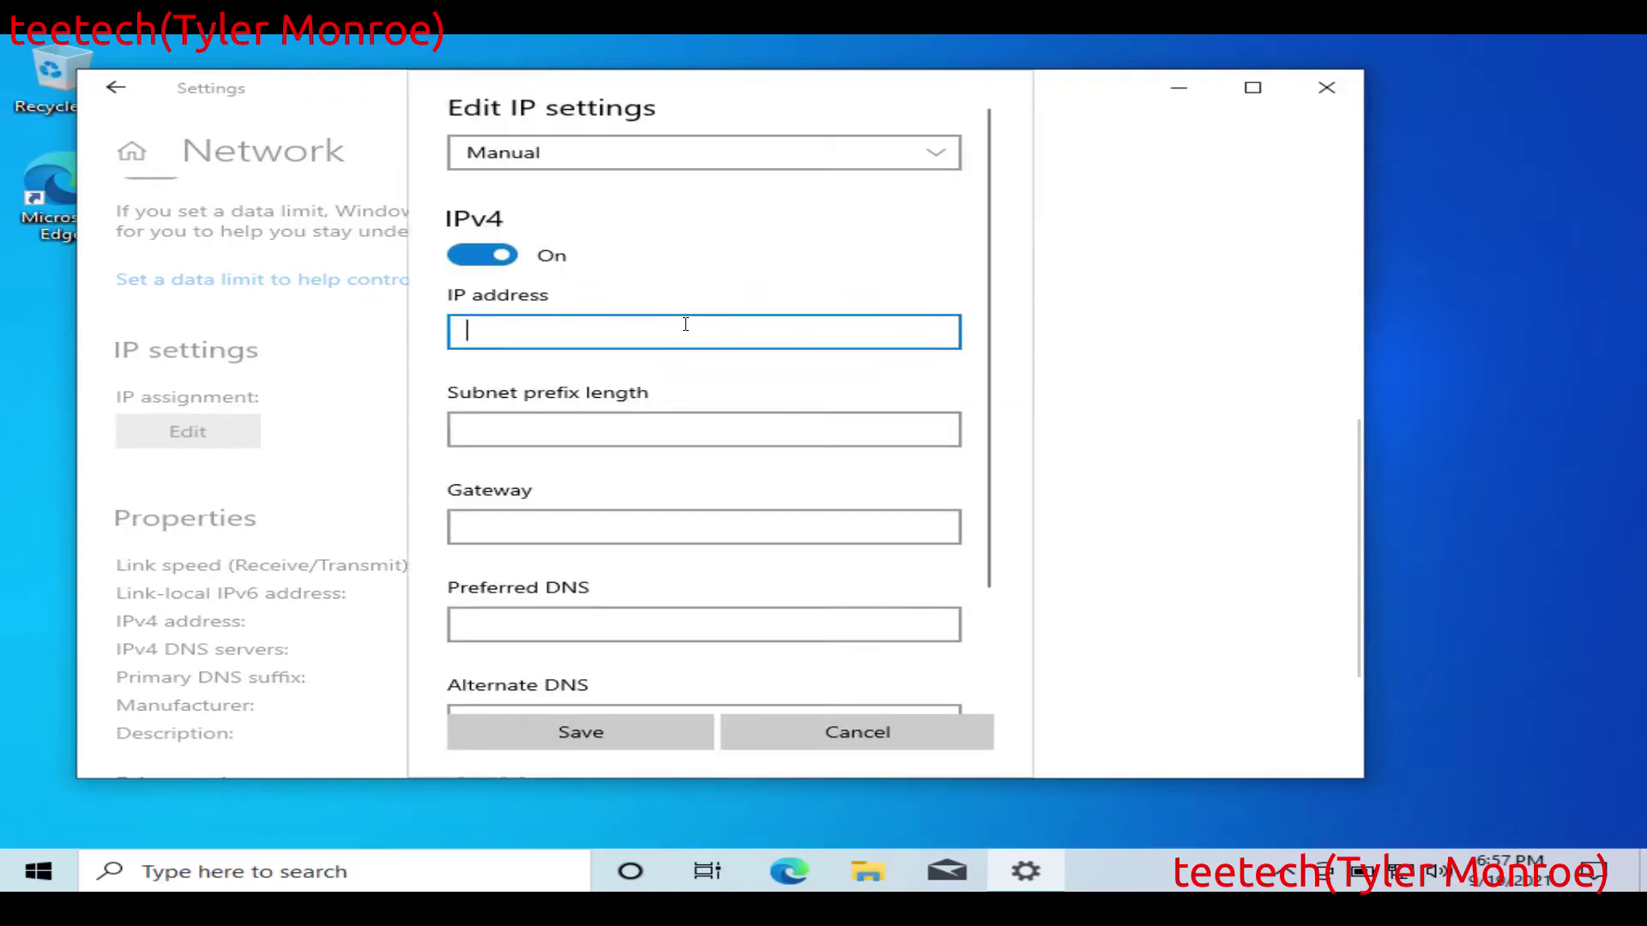
pyautogui.write('192.168')
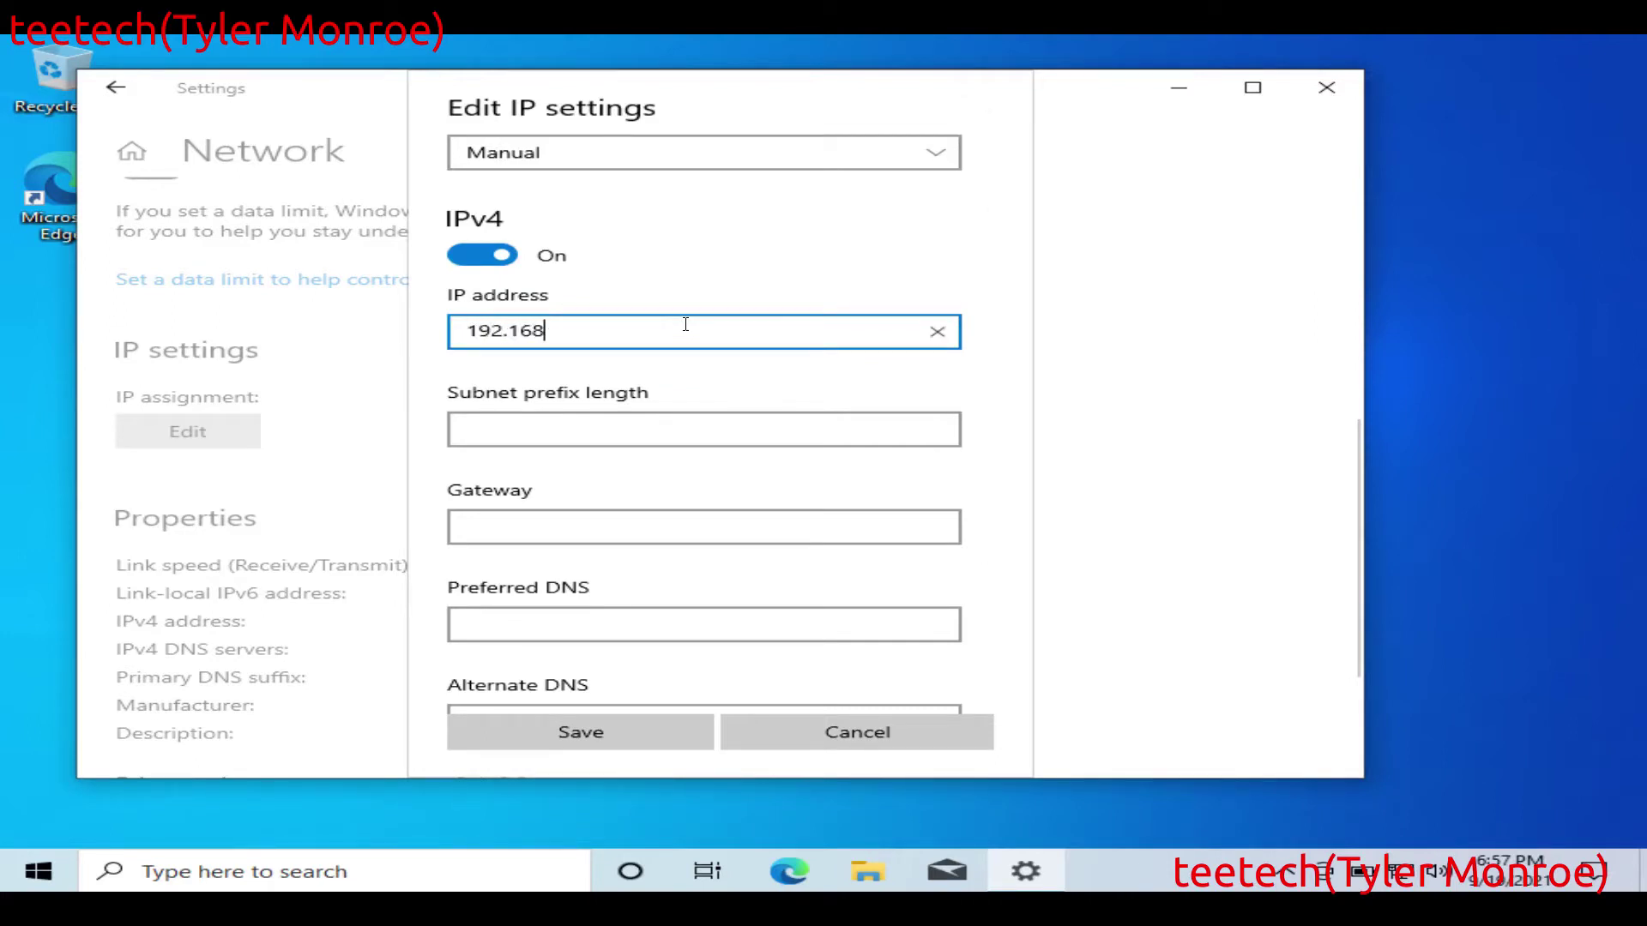
pyautogui.write('.1.254')
pyautogui.click(705, 427)
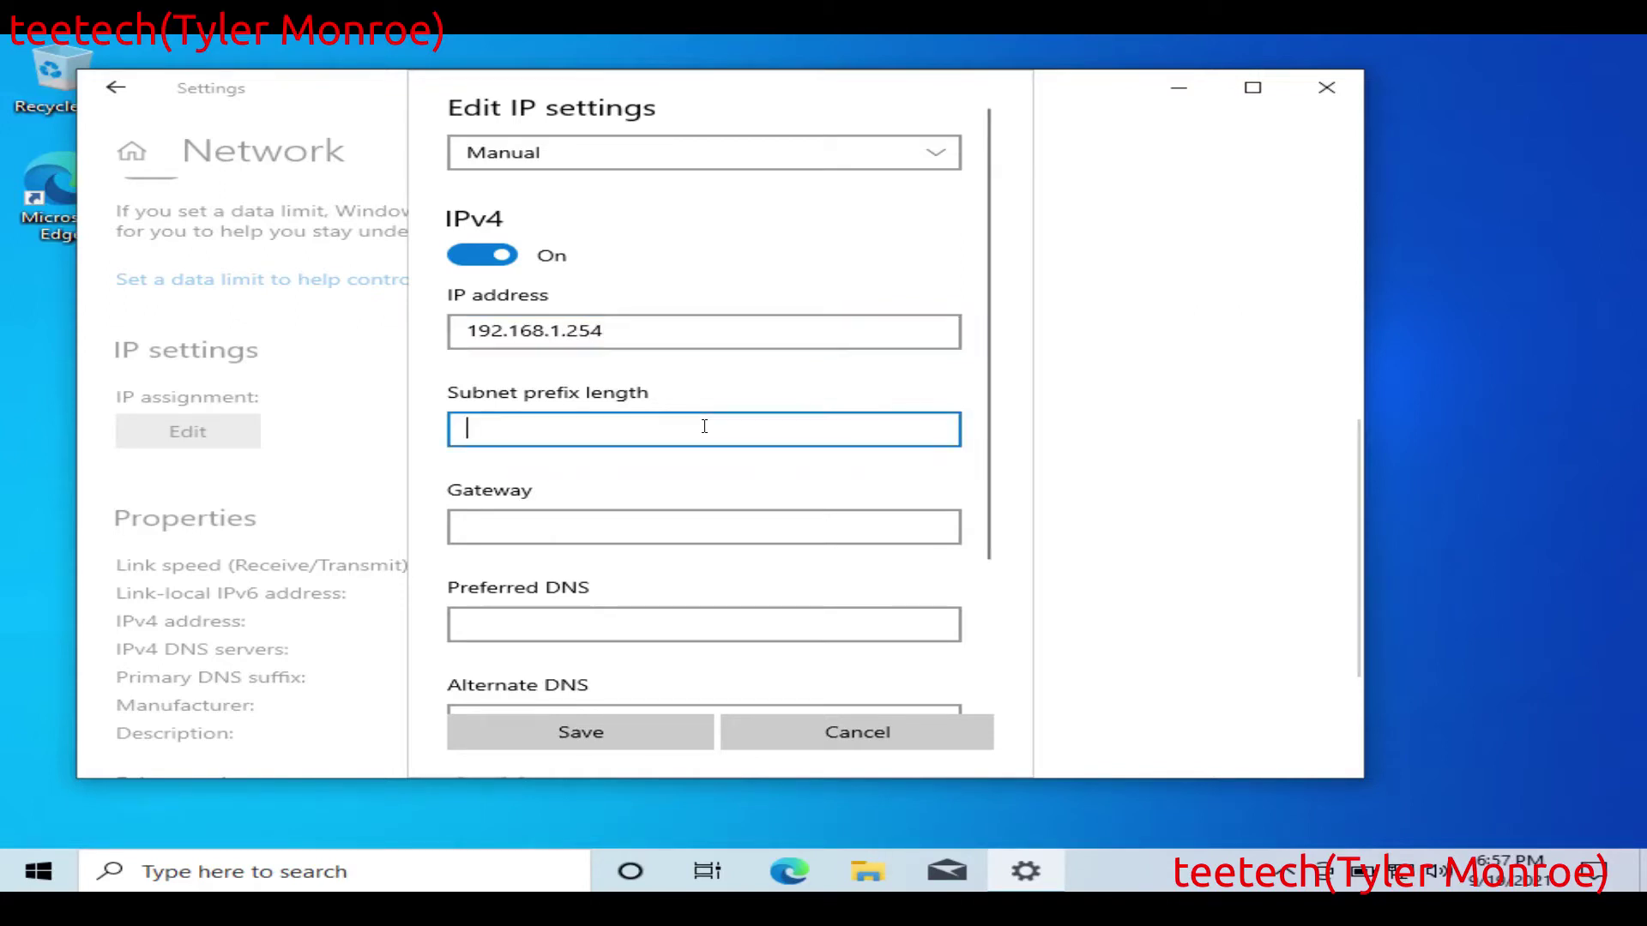
pyautogui.write('24')
pyautogui.click(704, 528)
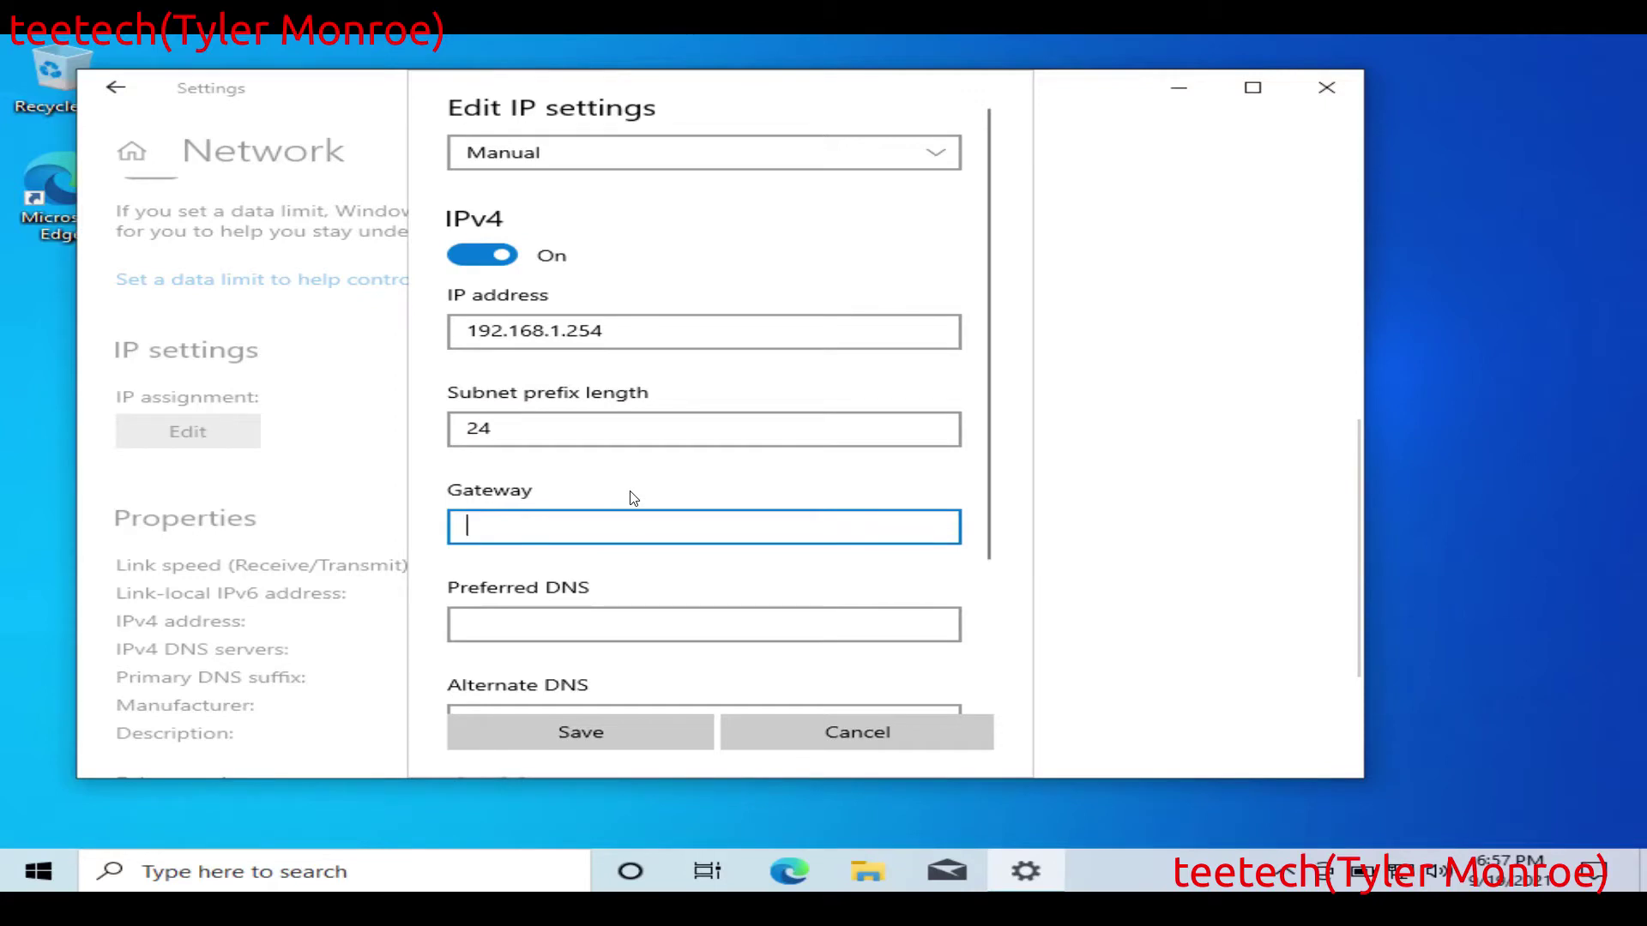
pyautogui.write('192.168.1.1')
pyautogui.click(643, 622)
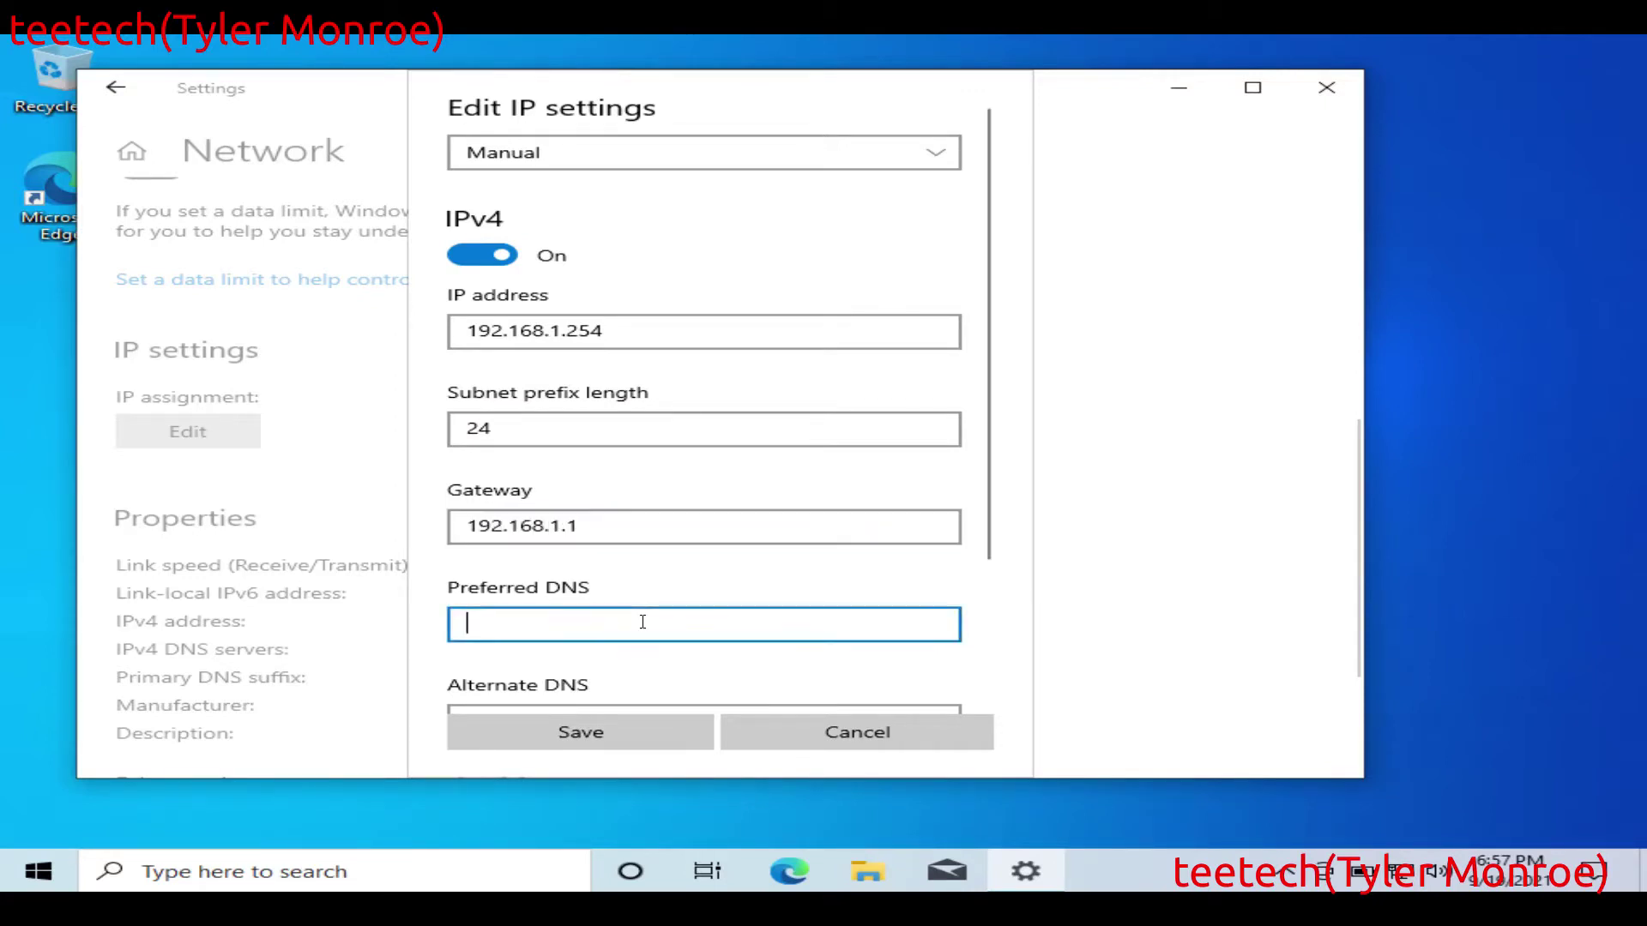
pyautogui.write('192.168')
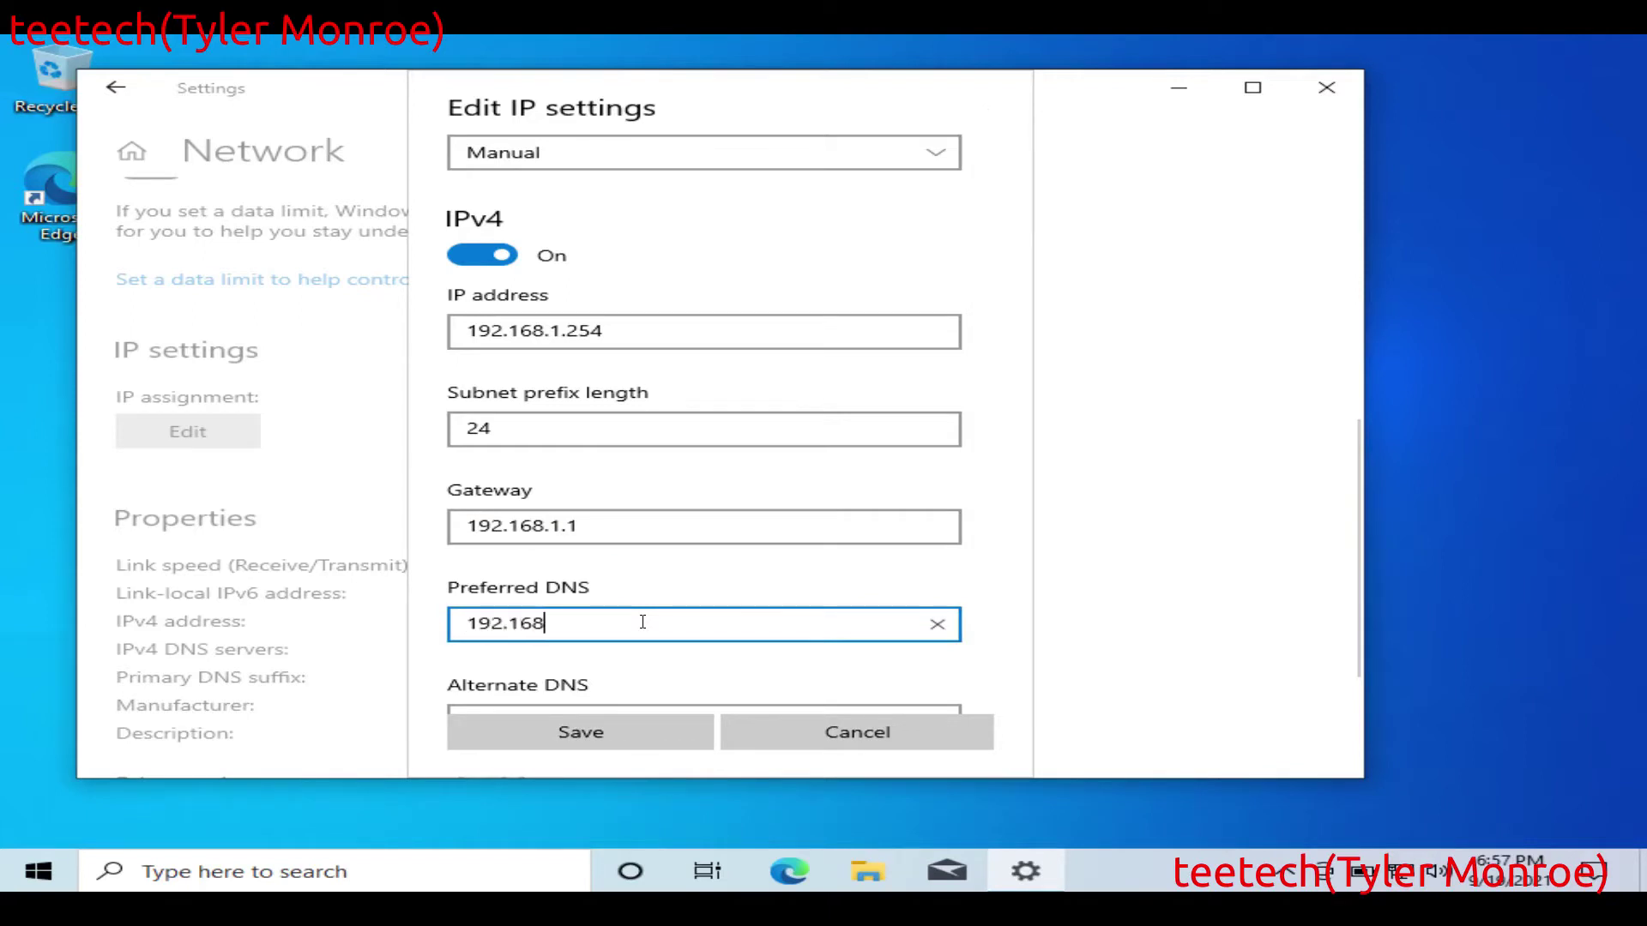
pyautogui.write('.1.1')
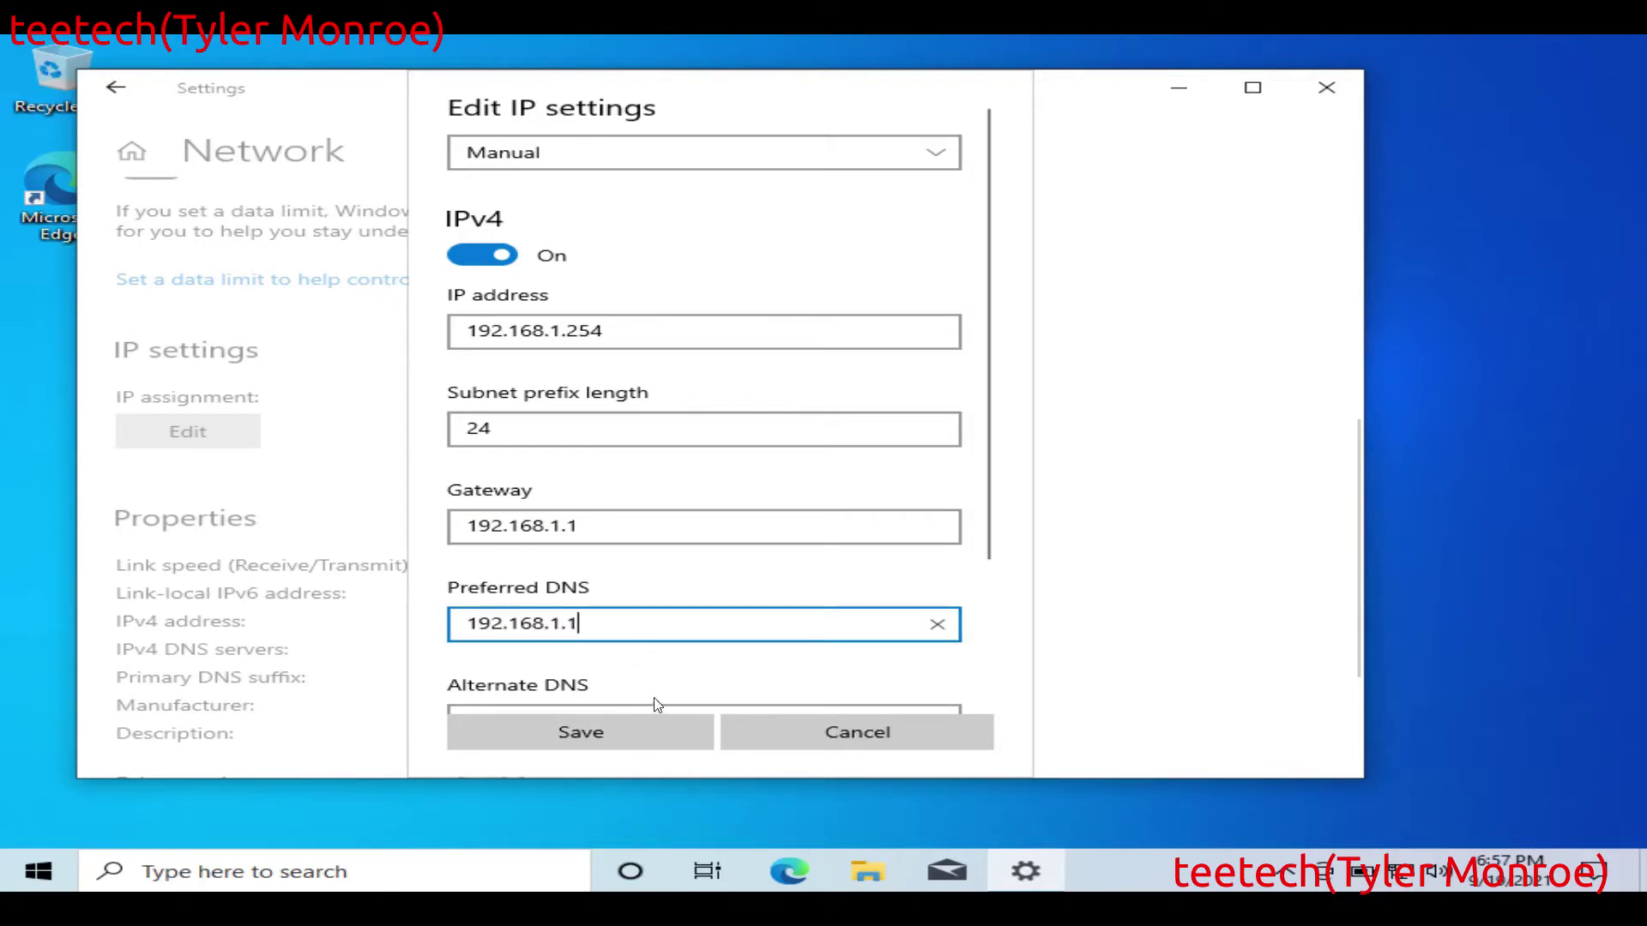
pyautogui.click(584, 722)
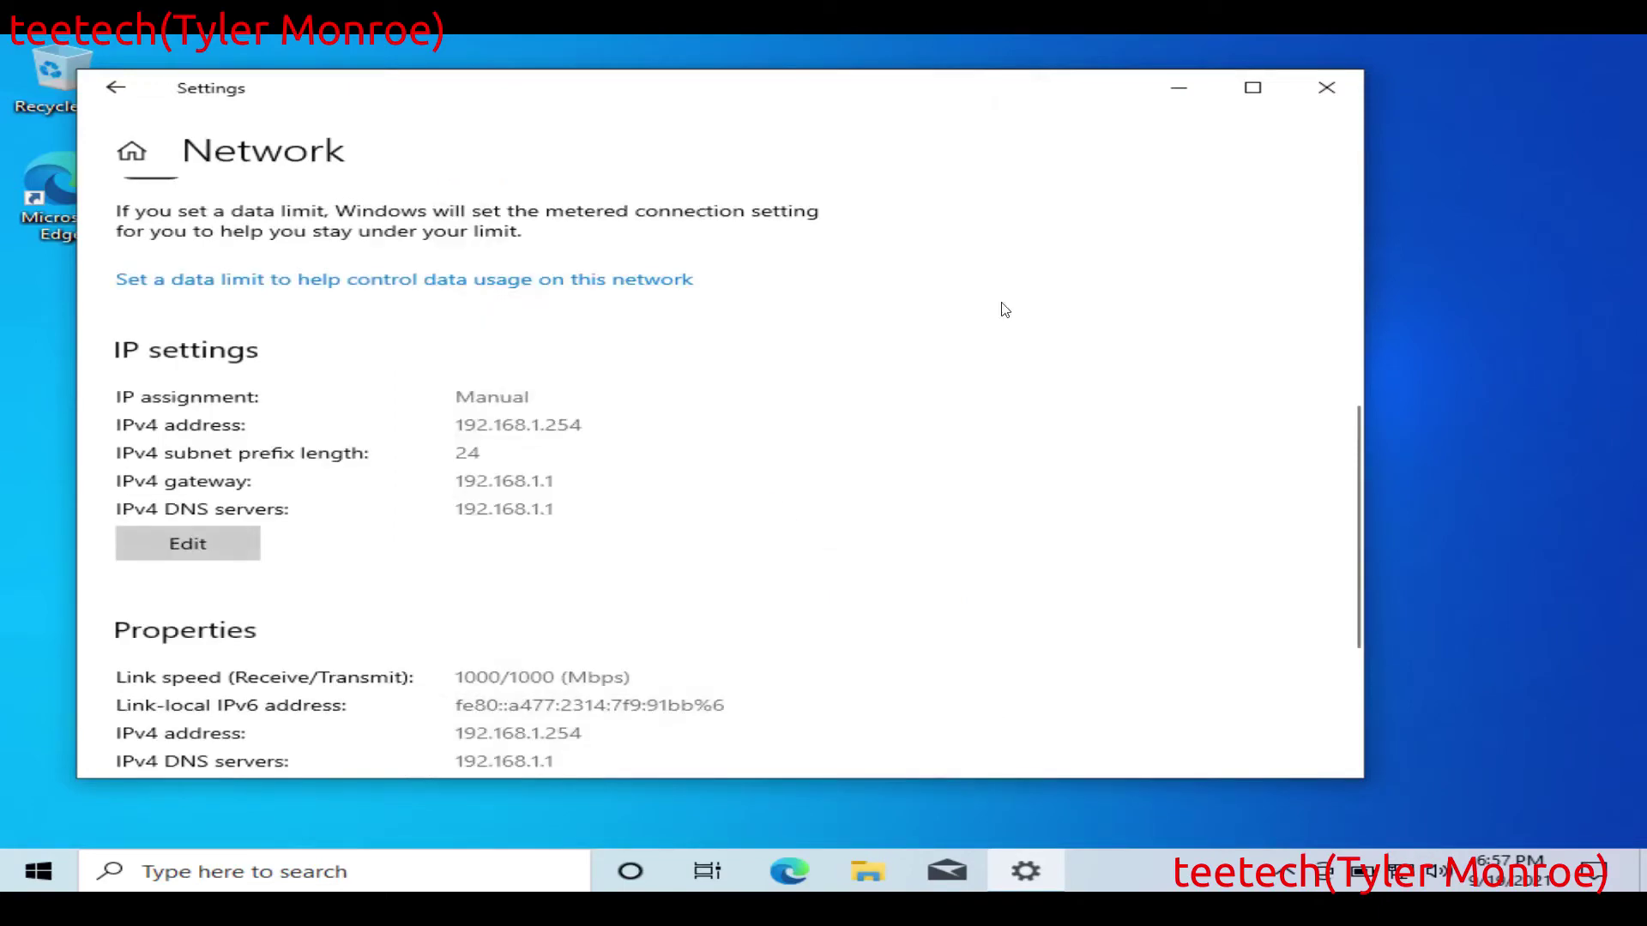
# Step: Close Windows Settings and open a terminal on the Linux Mint machine
pyautogui.click(1335, 84)
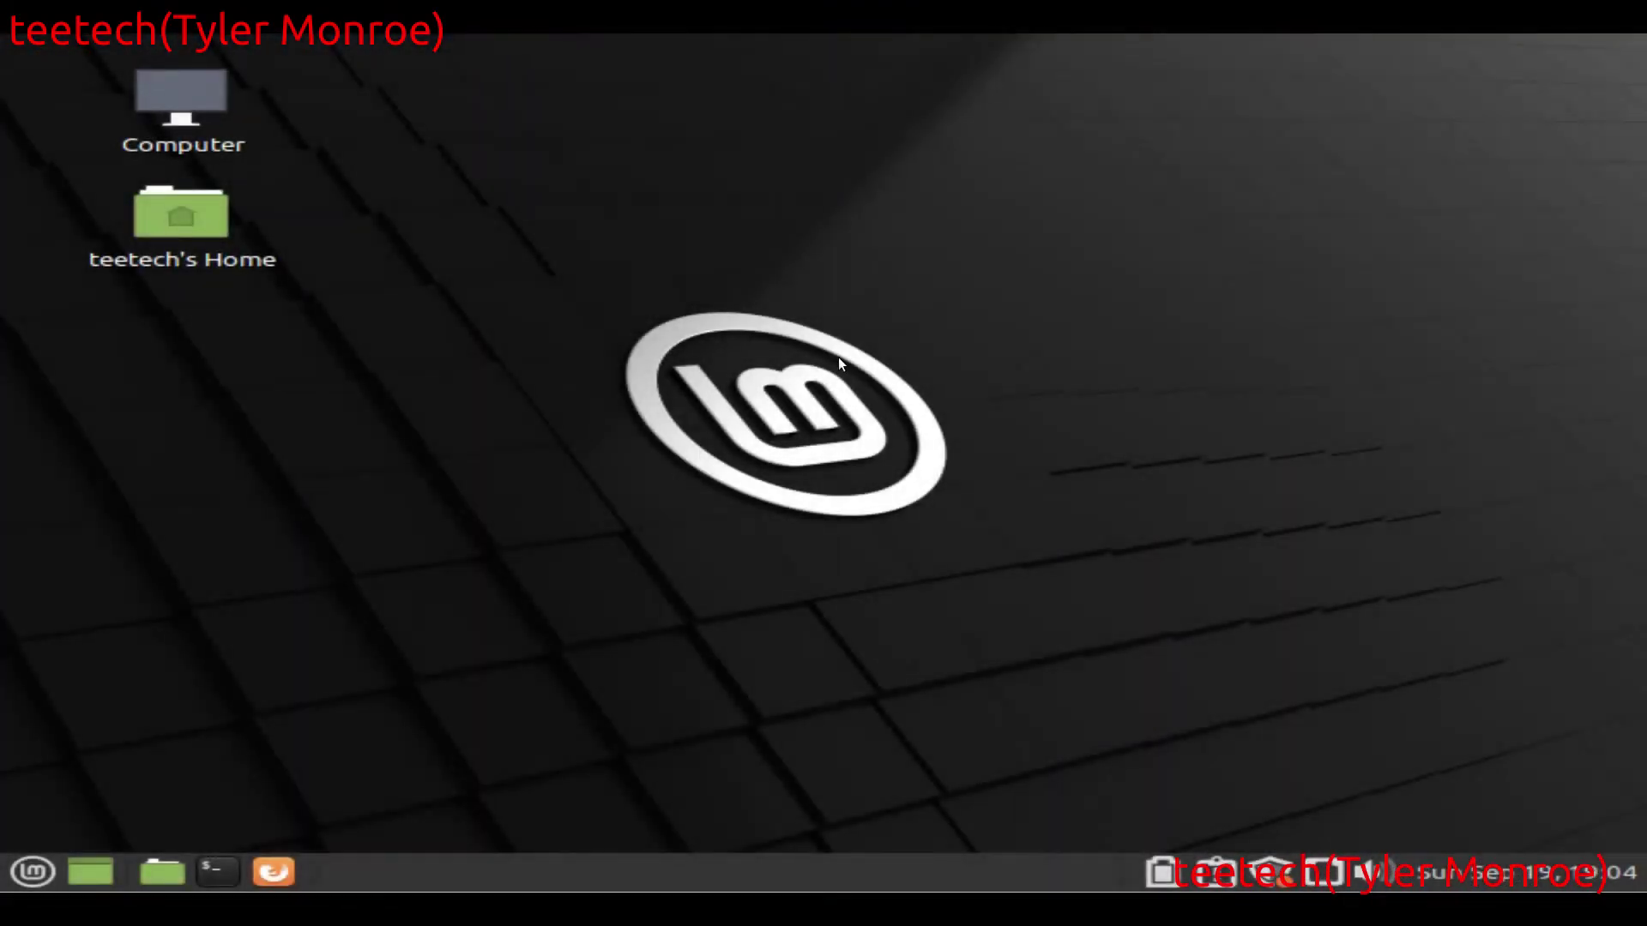
pyautogui.click(220, 863)
# Step: Ping google.com to check connectivity, stop it, and clear the screen
pyautogui.write('ping goog')
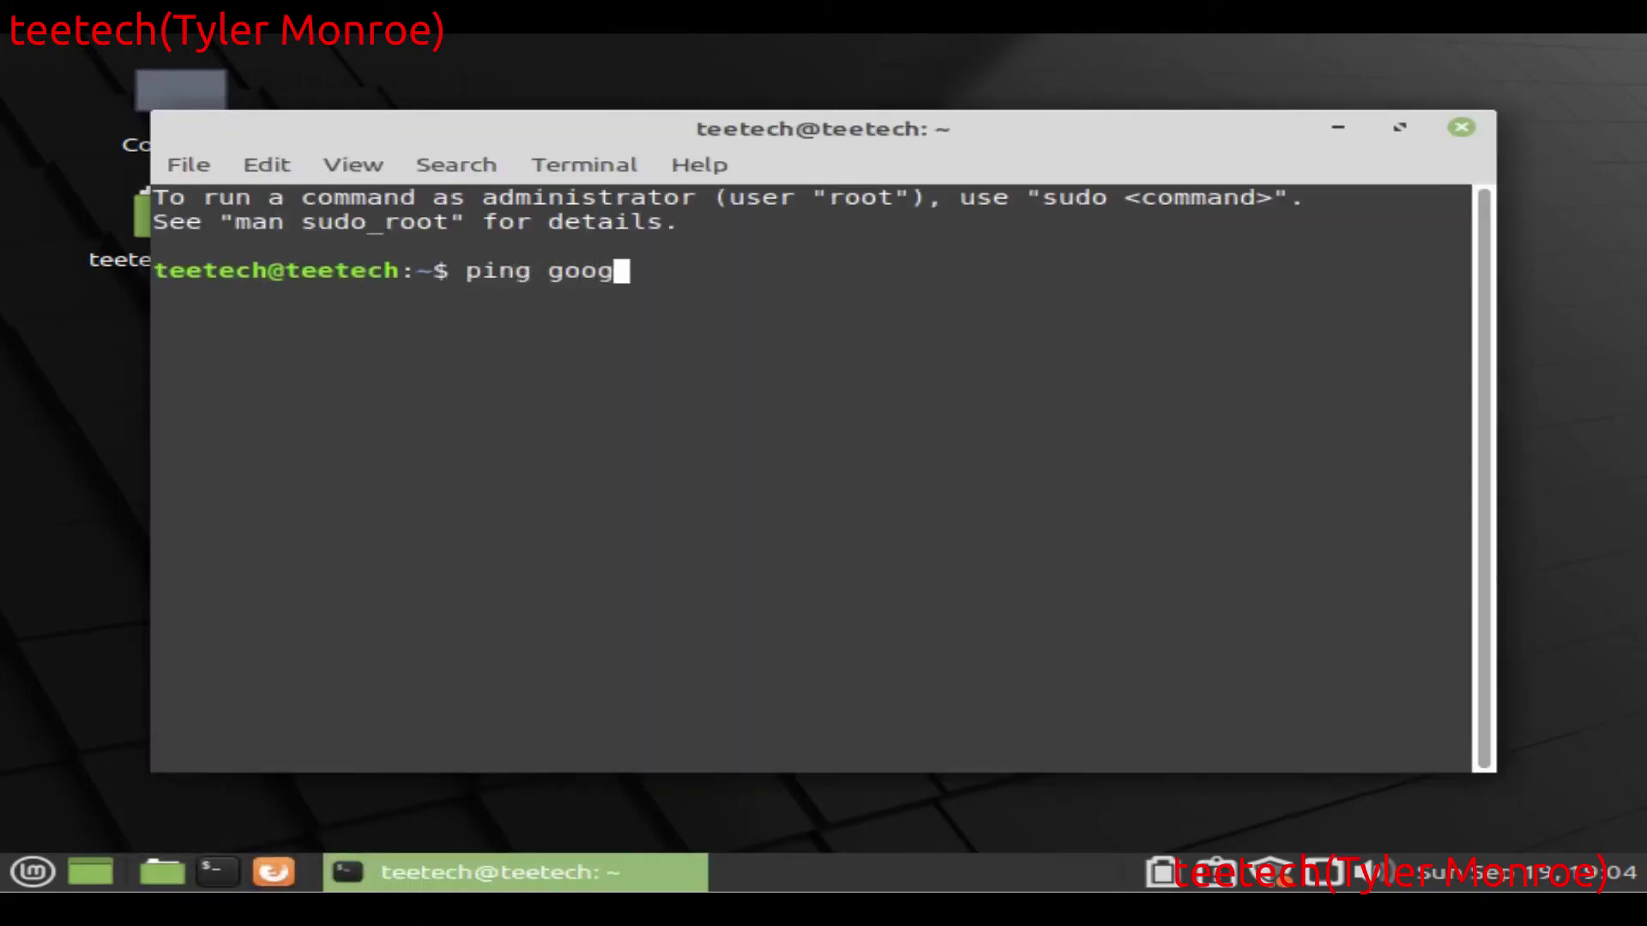
pyautogui.press('BackSpace')
pyautogui.write('go')
pyautogui.press('BackSpace')
pyautogui.write('le.com')
pyautogui.press('Return')
pyautogui.hotkey('ctrl', 'c')
pyautogui.write('clear')
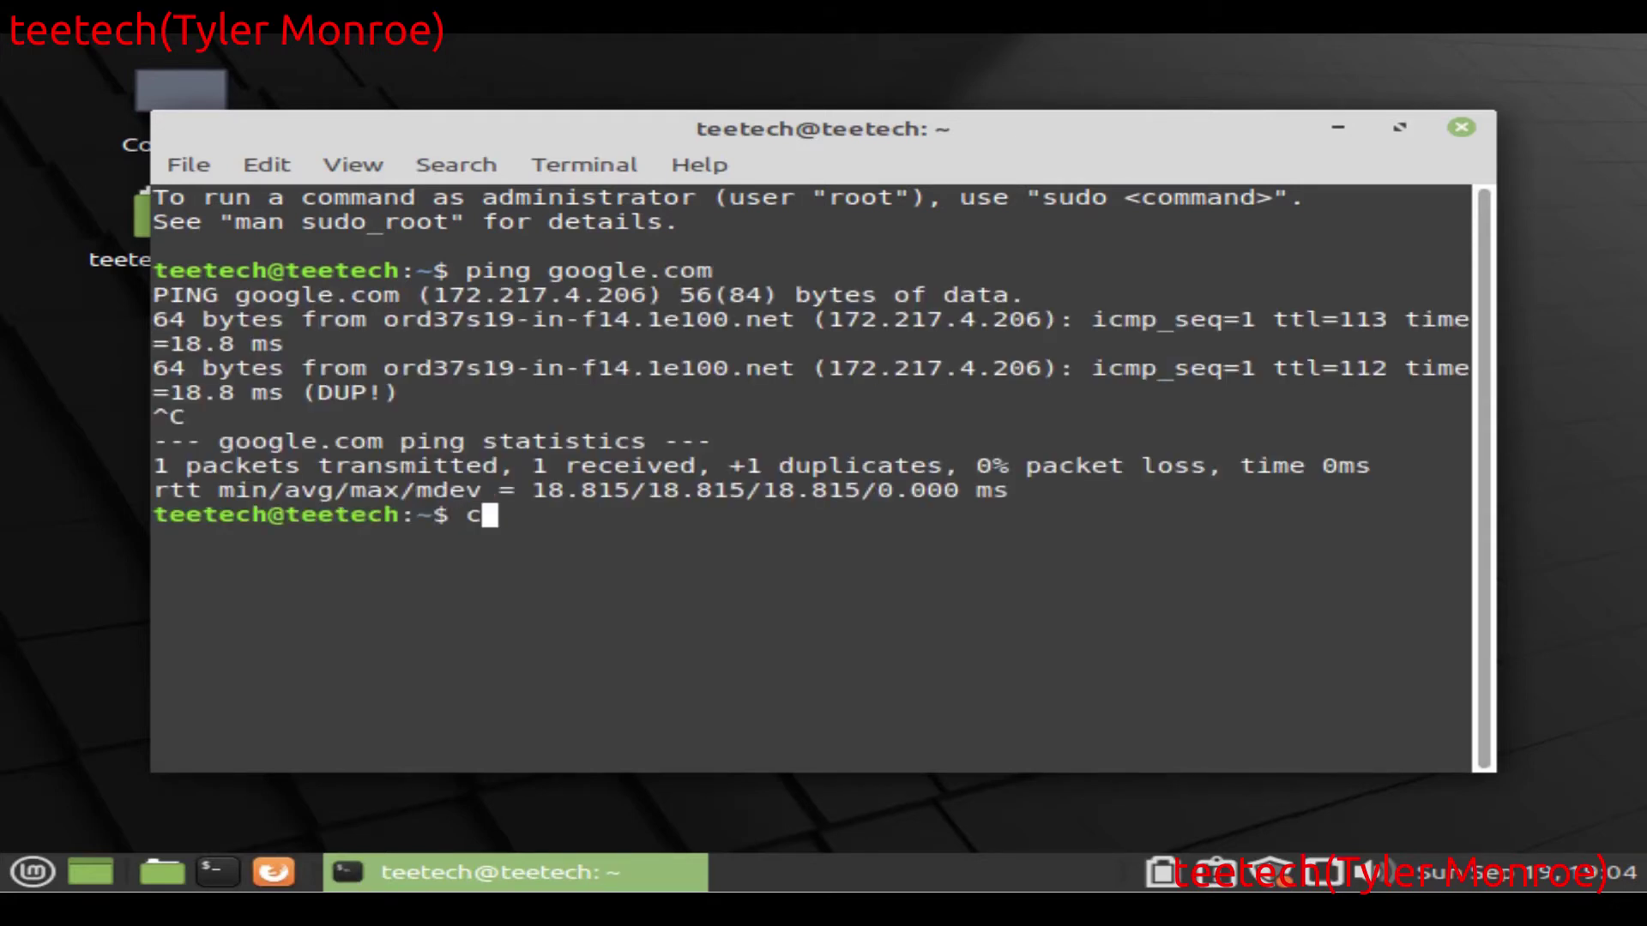
pyautogui.press('Return')
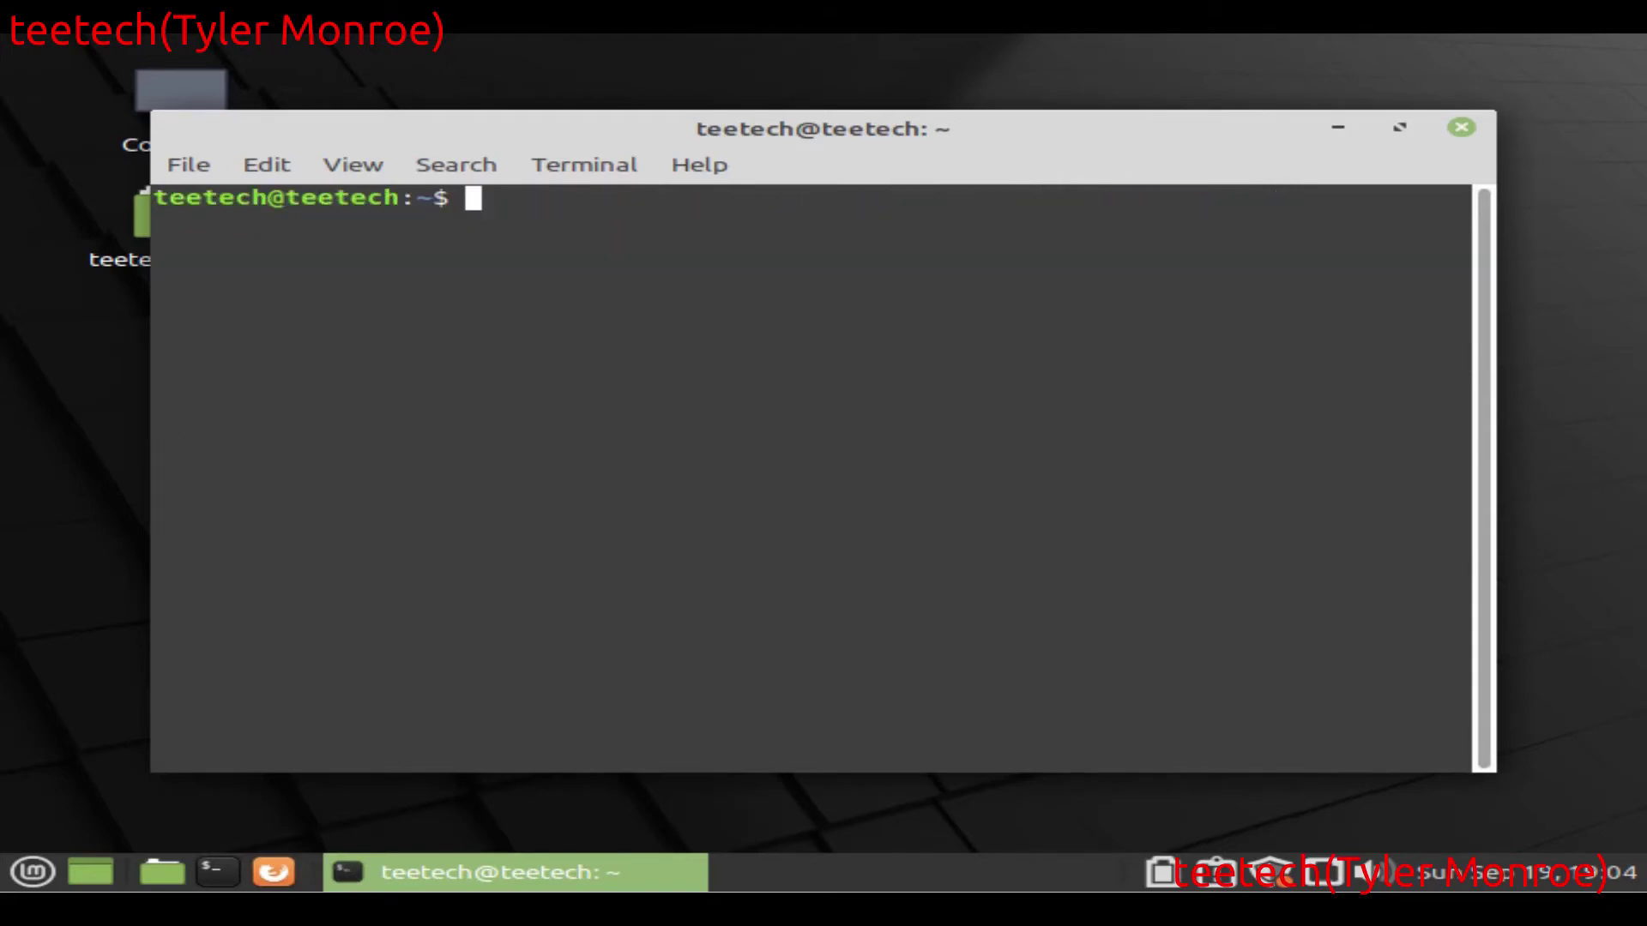
# Step: Try installing the vncviewer package with sudo apt-get, entering the administrator password
pyautogui.write('sudo apt=g-')
pyautogui.press('BackSpace')
pyautogui.press('BackSpace')
pyautogui.press('BackSpace')
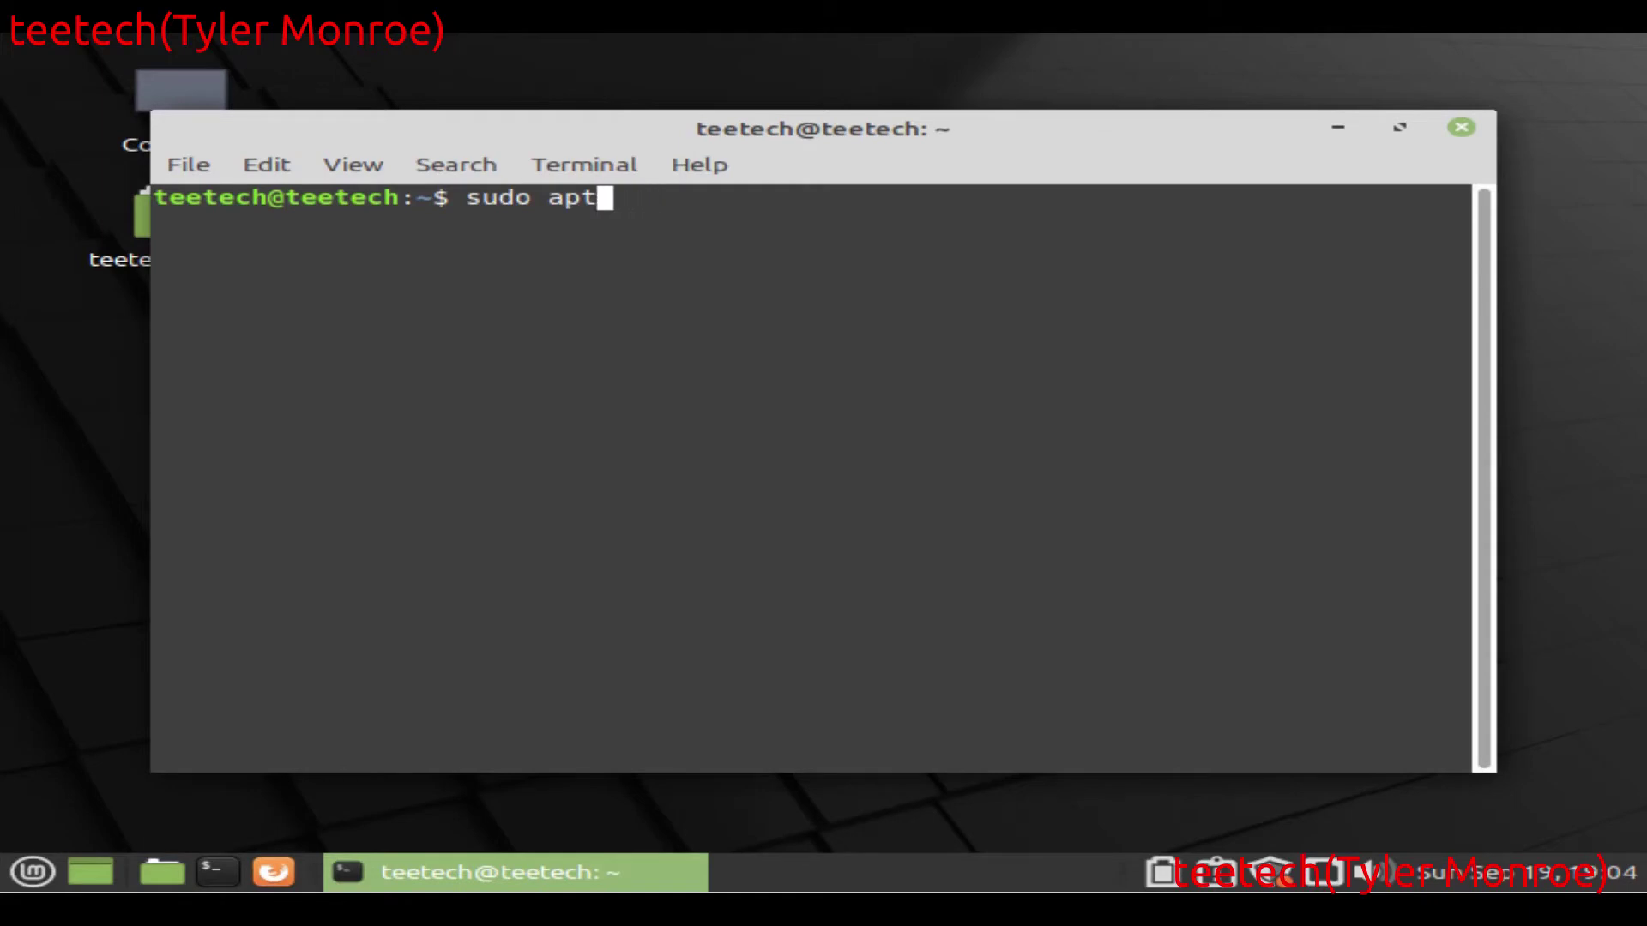
pyautogui.write('-get install ')
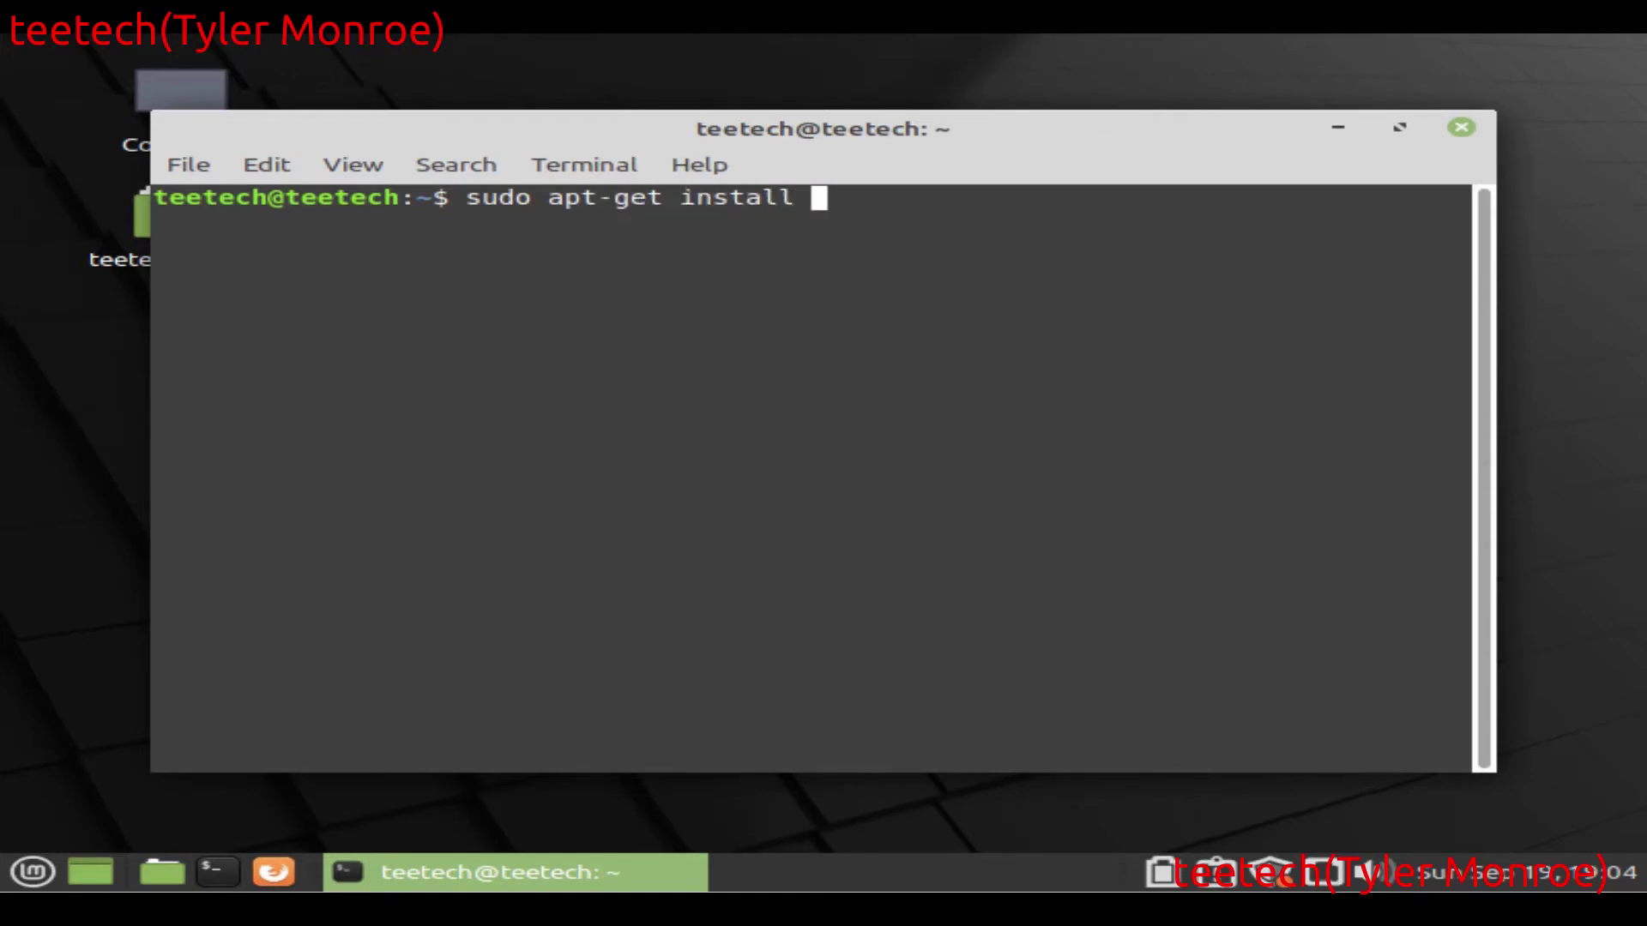
pyautogui.write('vncviewer')
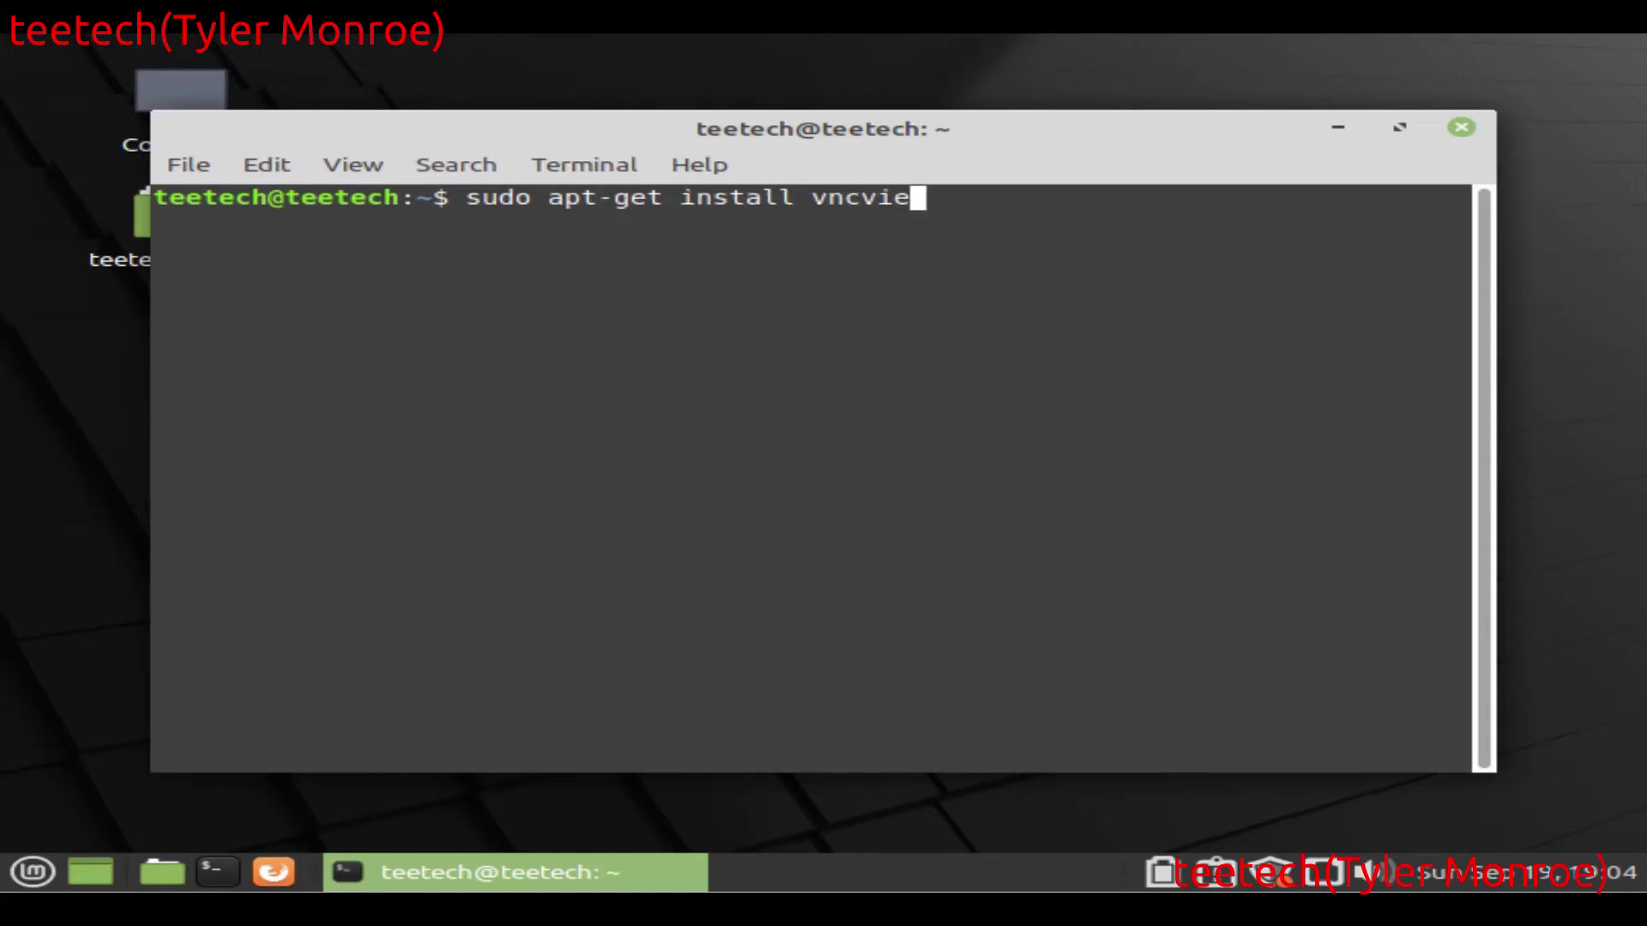
pyautogui.press('Return')
pyautogui.write('*****')
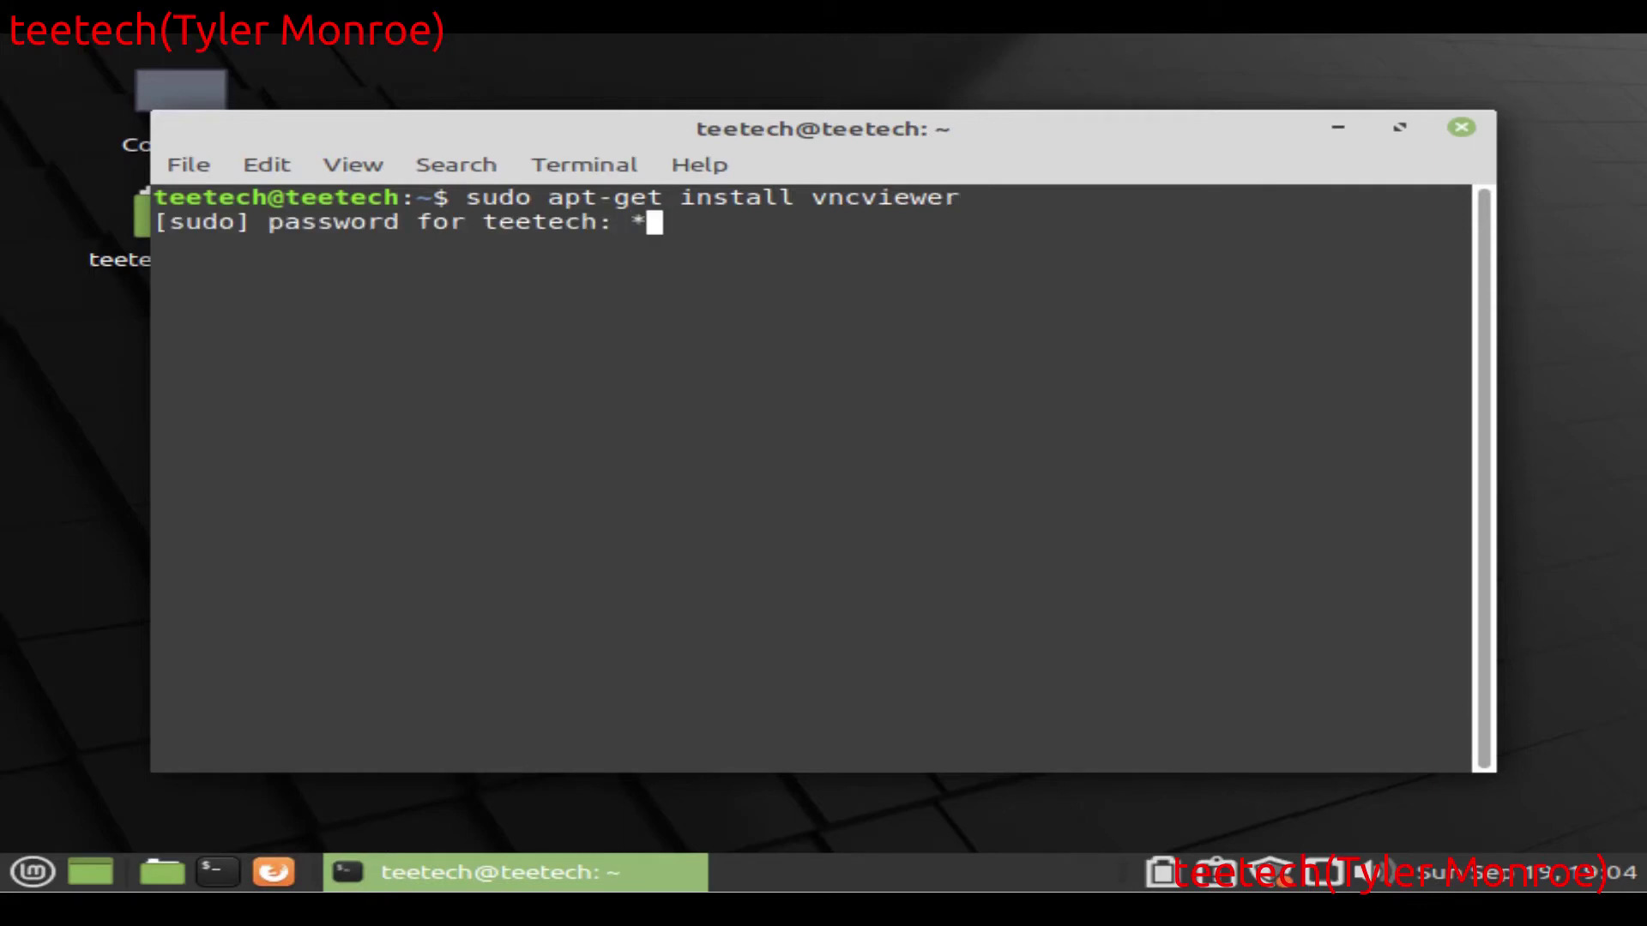
pyautogui.press('Return')
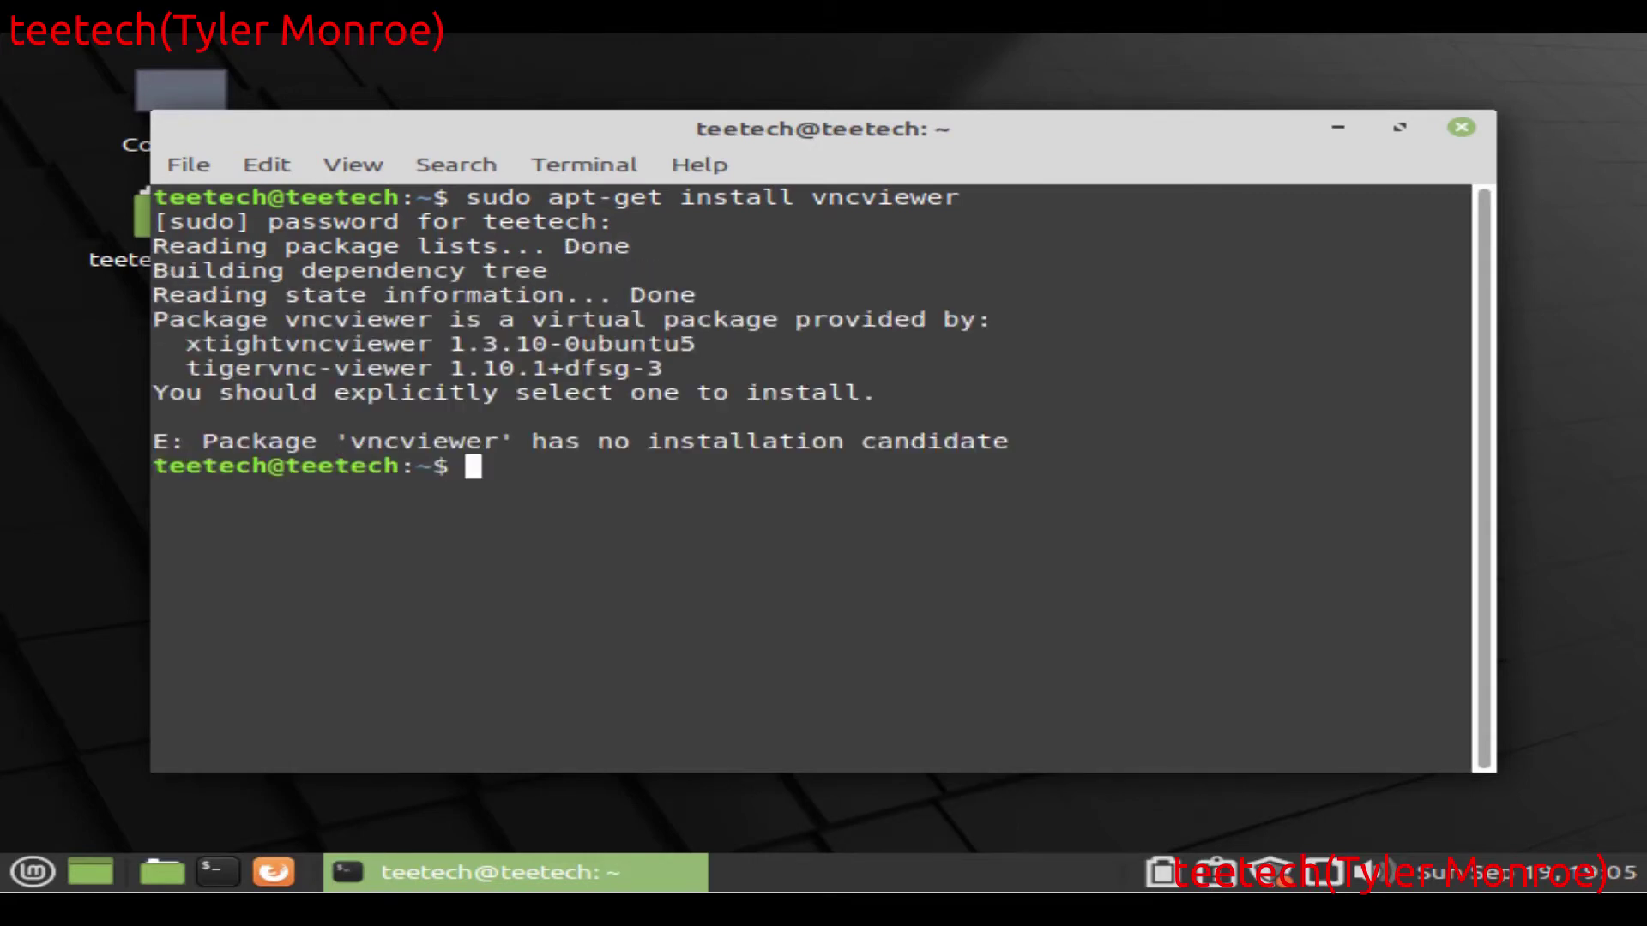
# Step: Install xtightvncviewer with sudo apt-get install xtightvncviewer and clear the screen
pyautogui.write('suod a')
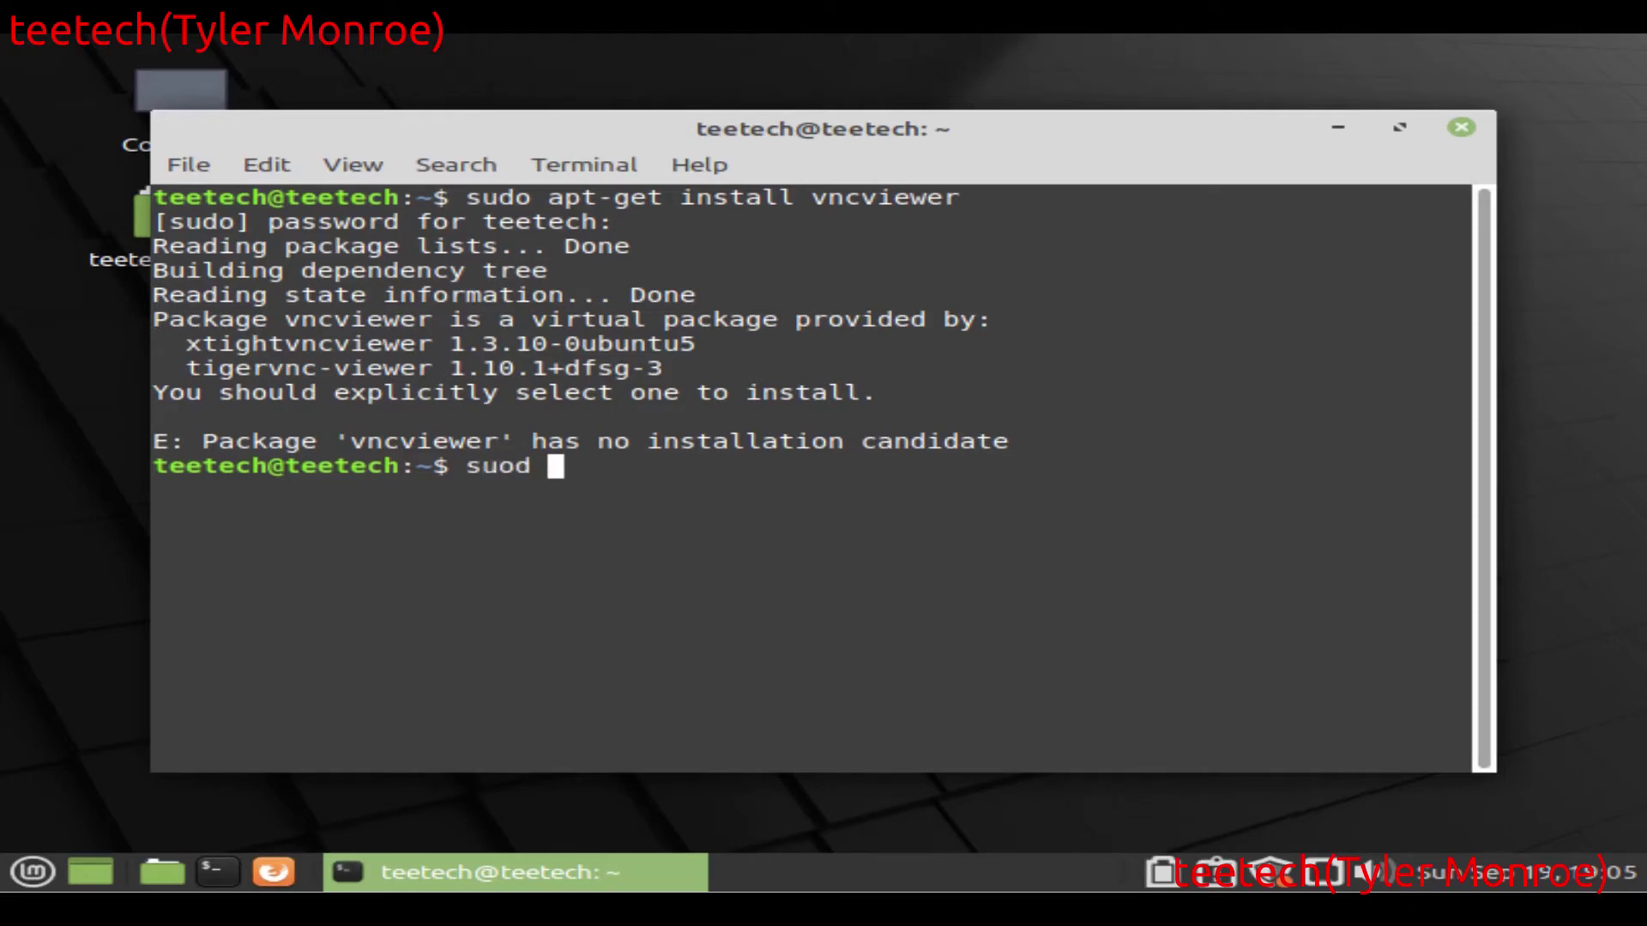
pyautogui.press('BackSpace')
pyautogui.press('BackSpace')
pyautogui.press('BackSpace')
pyautogui.press('BackSpace')
pyautogui.write('do apt')
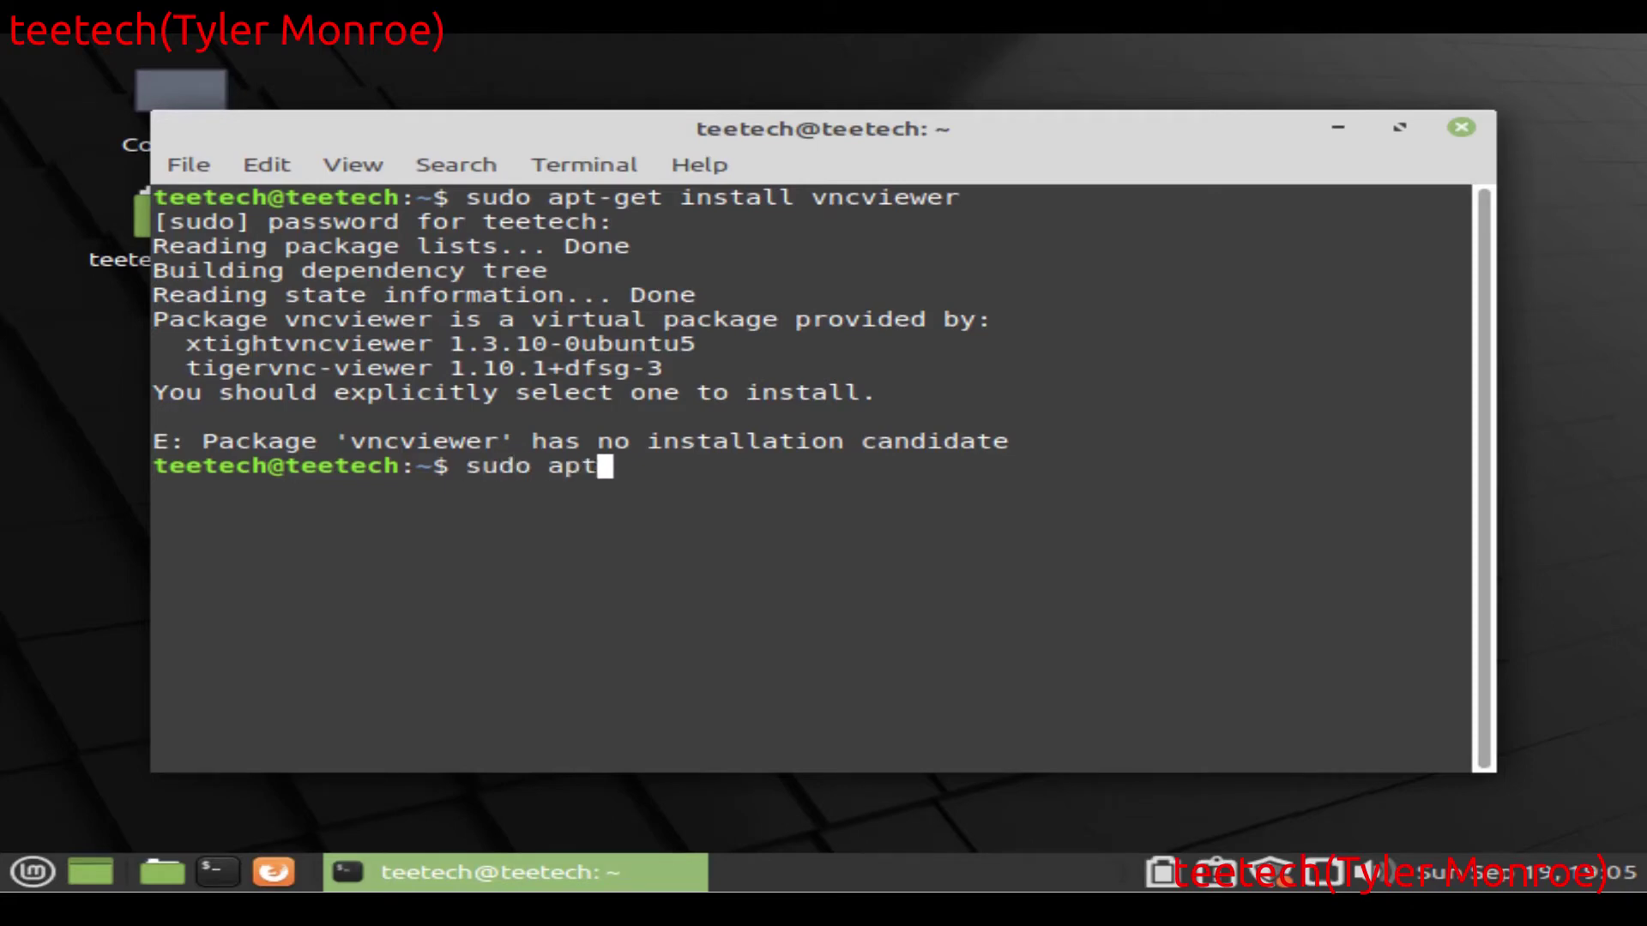
pyautogui.write('-get install x')
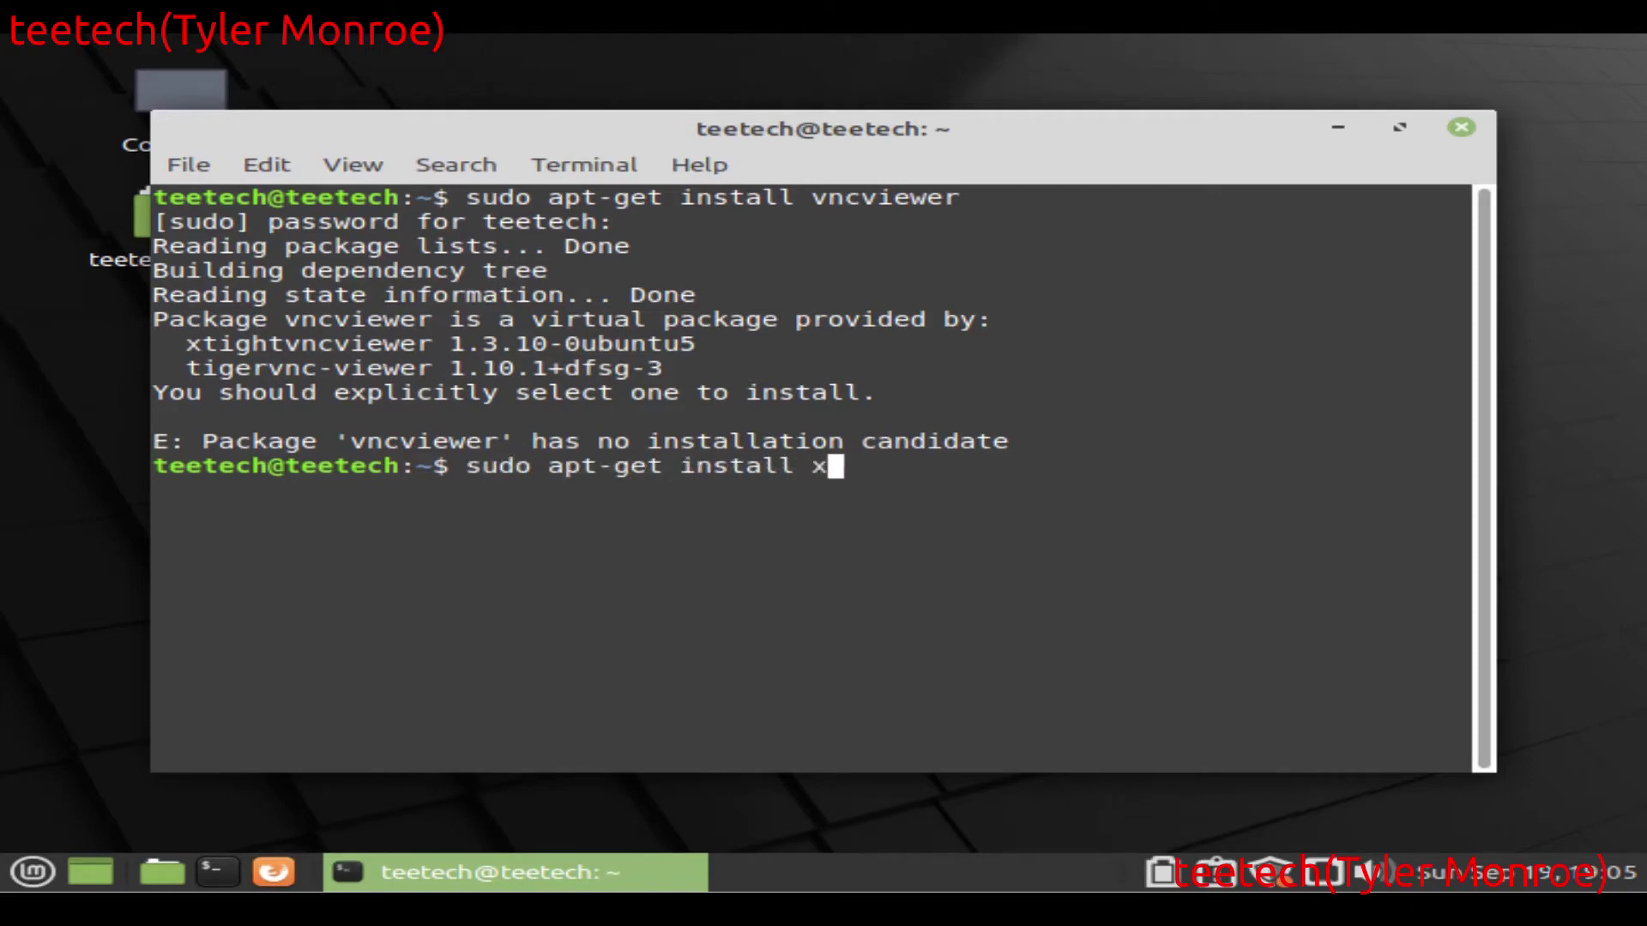
pyautogui.write('tightvncviewer')
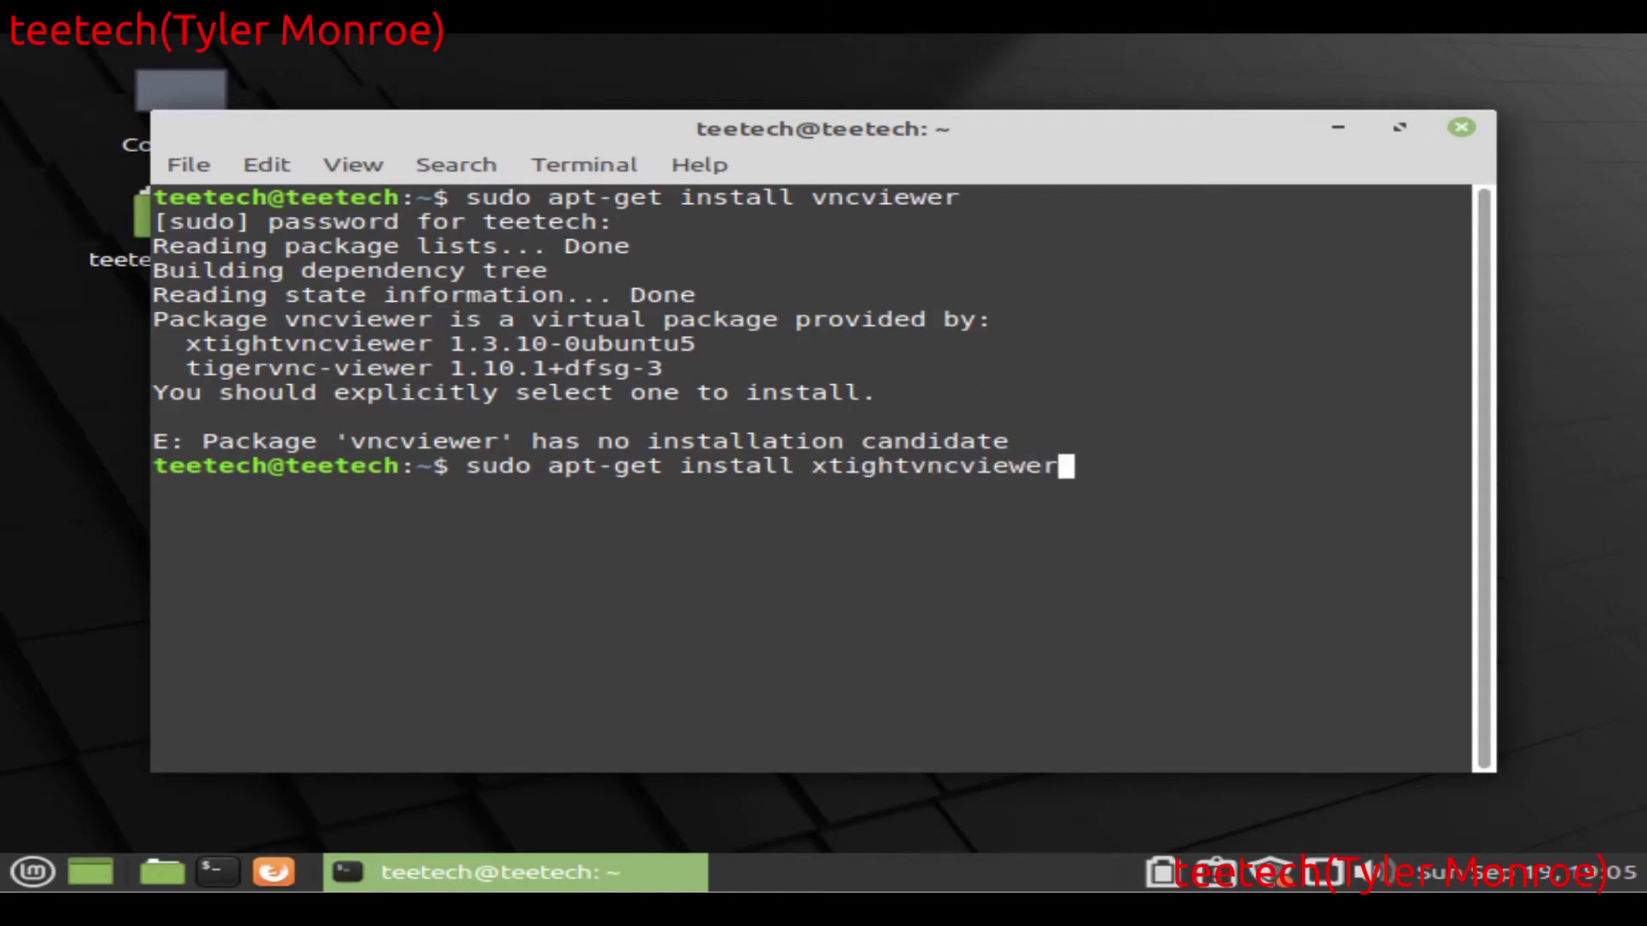
pyautogui.press('Return')
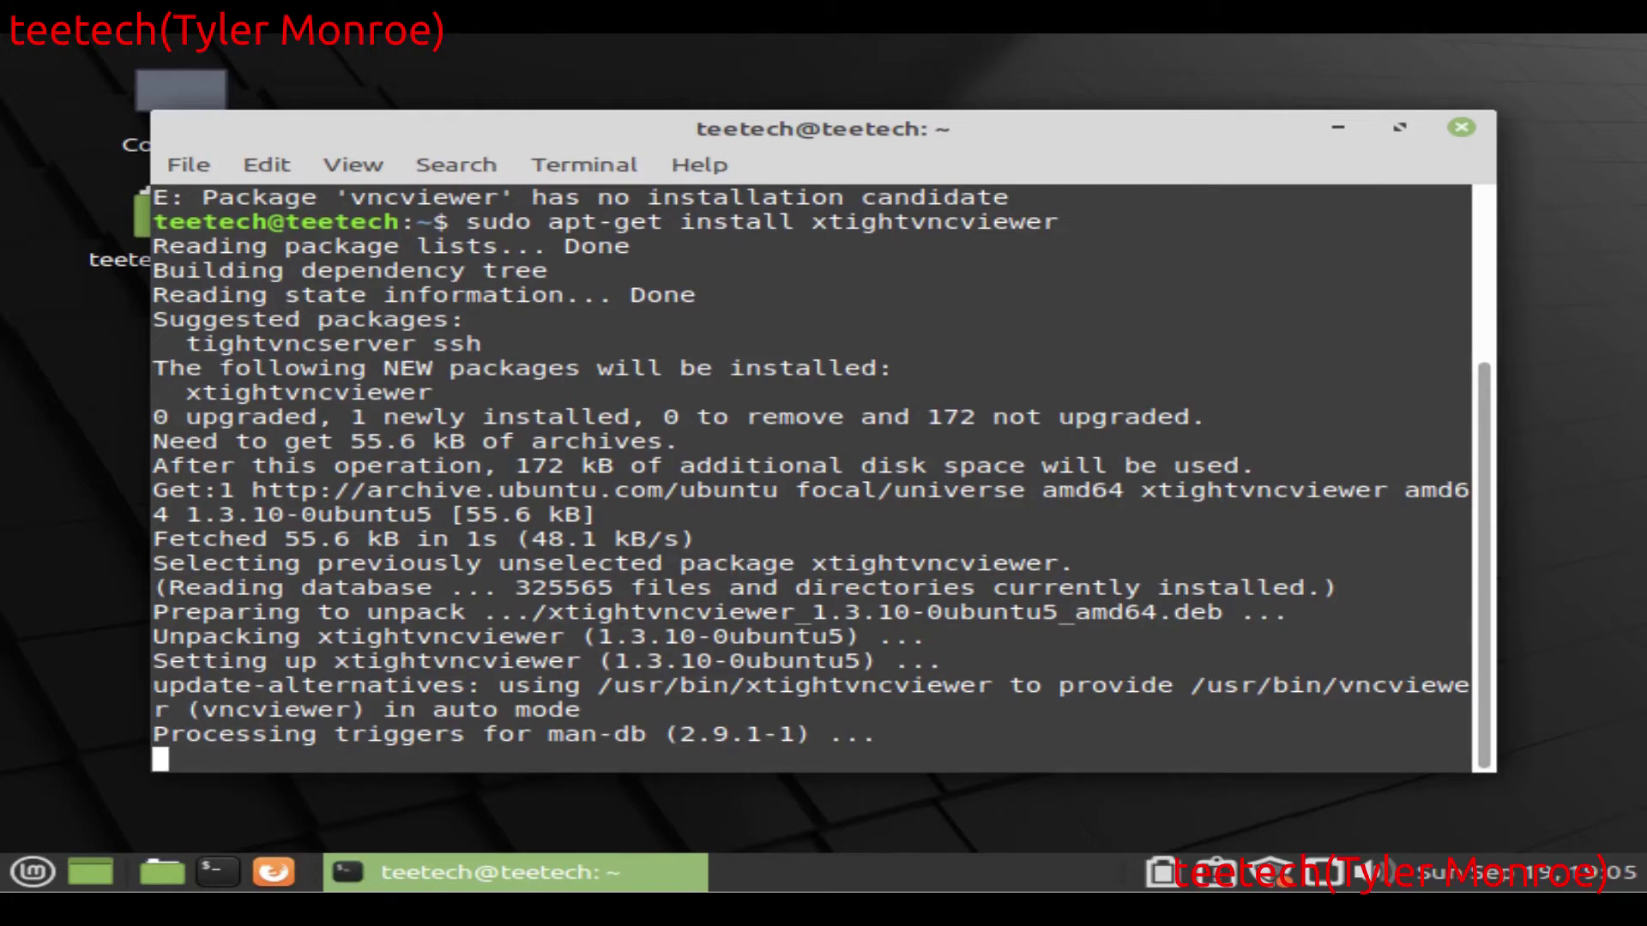
pyautogui.write('clear')
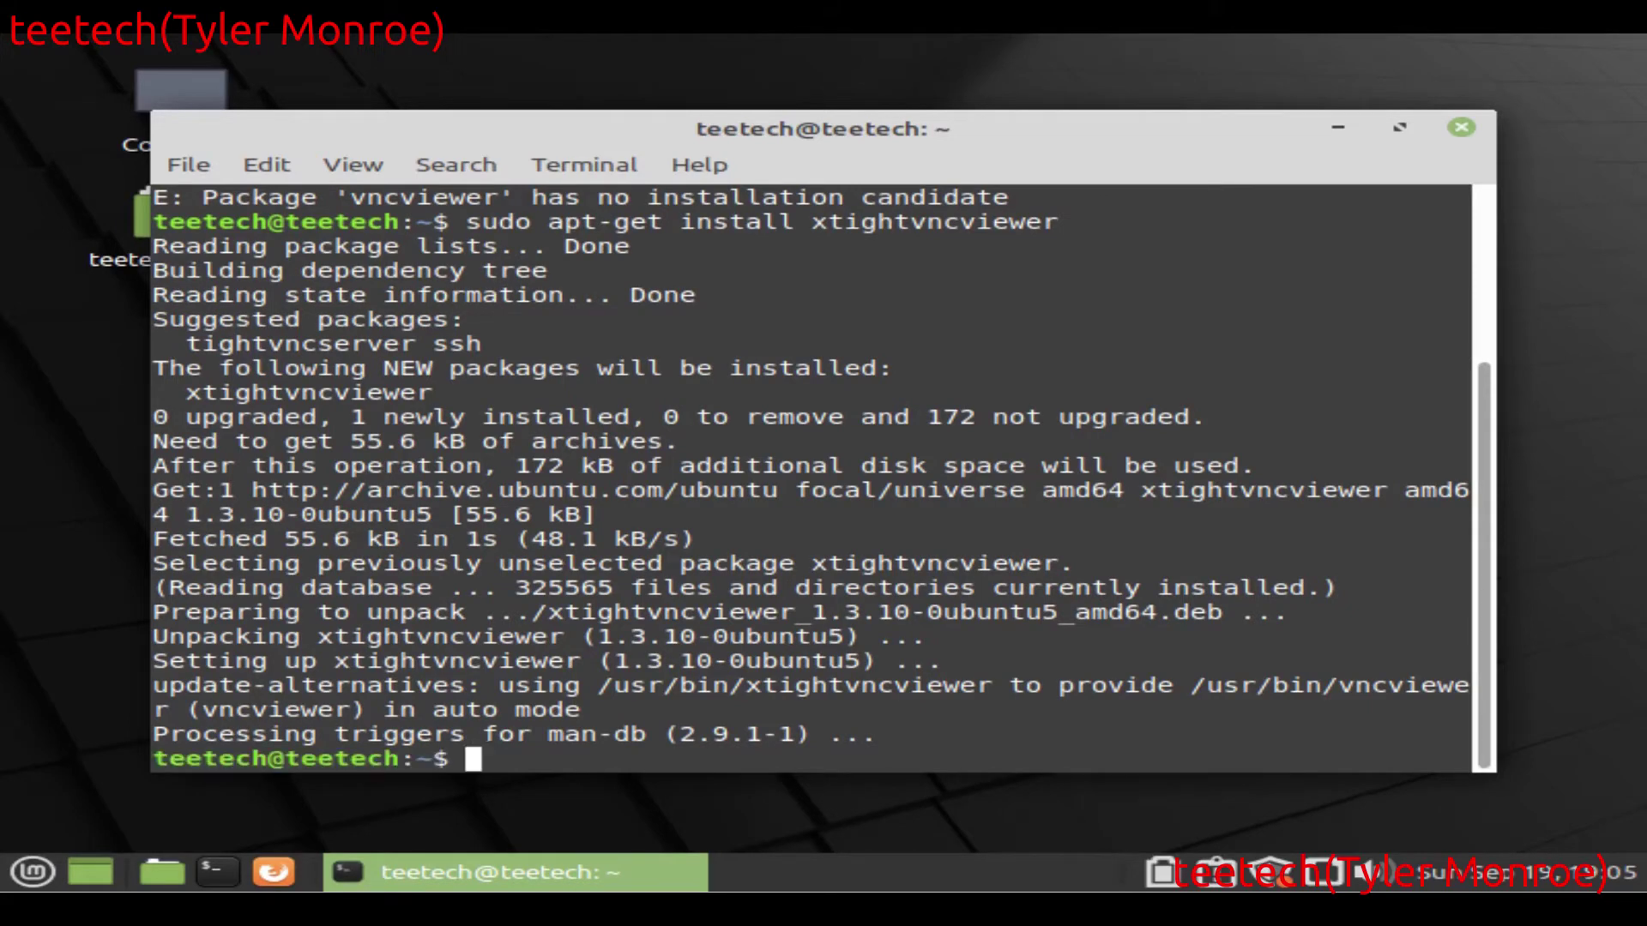
pyautogui.press('Return')
# Step: Run sudo apt-get install tightvncserver
pyautogui.write('vnc')
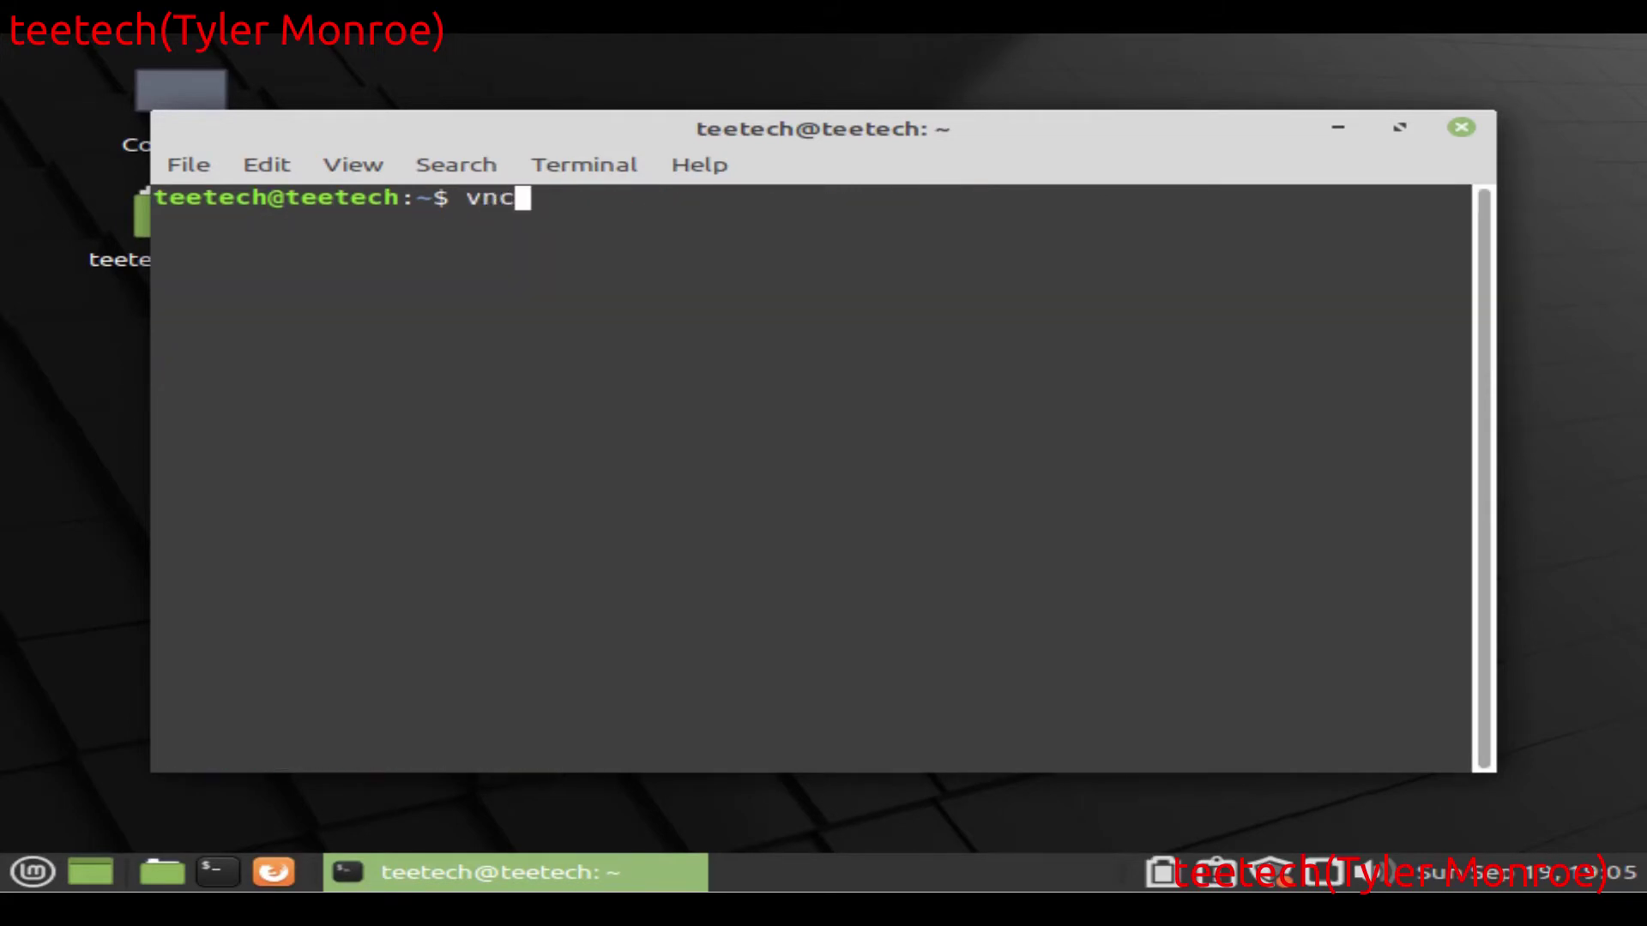
pyautogui.write('viewer')
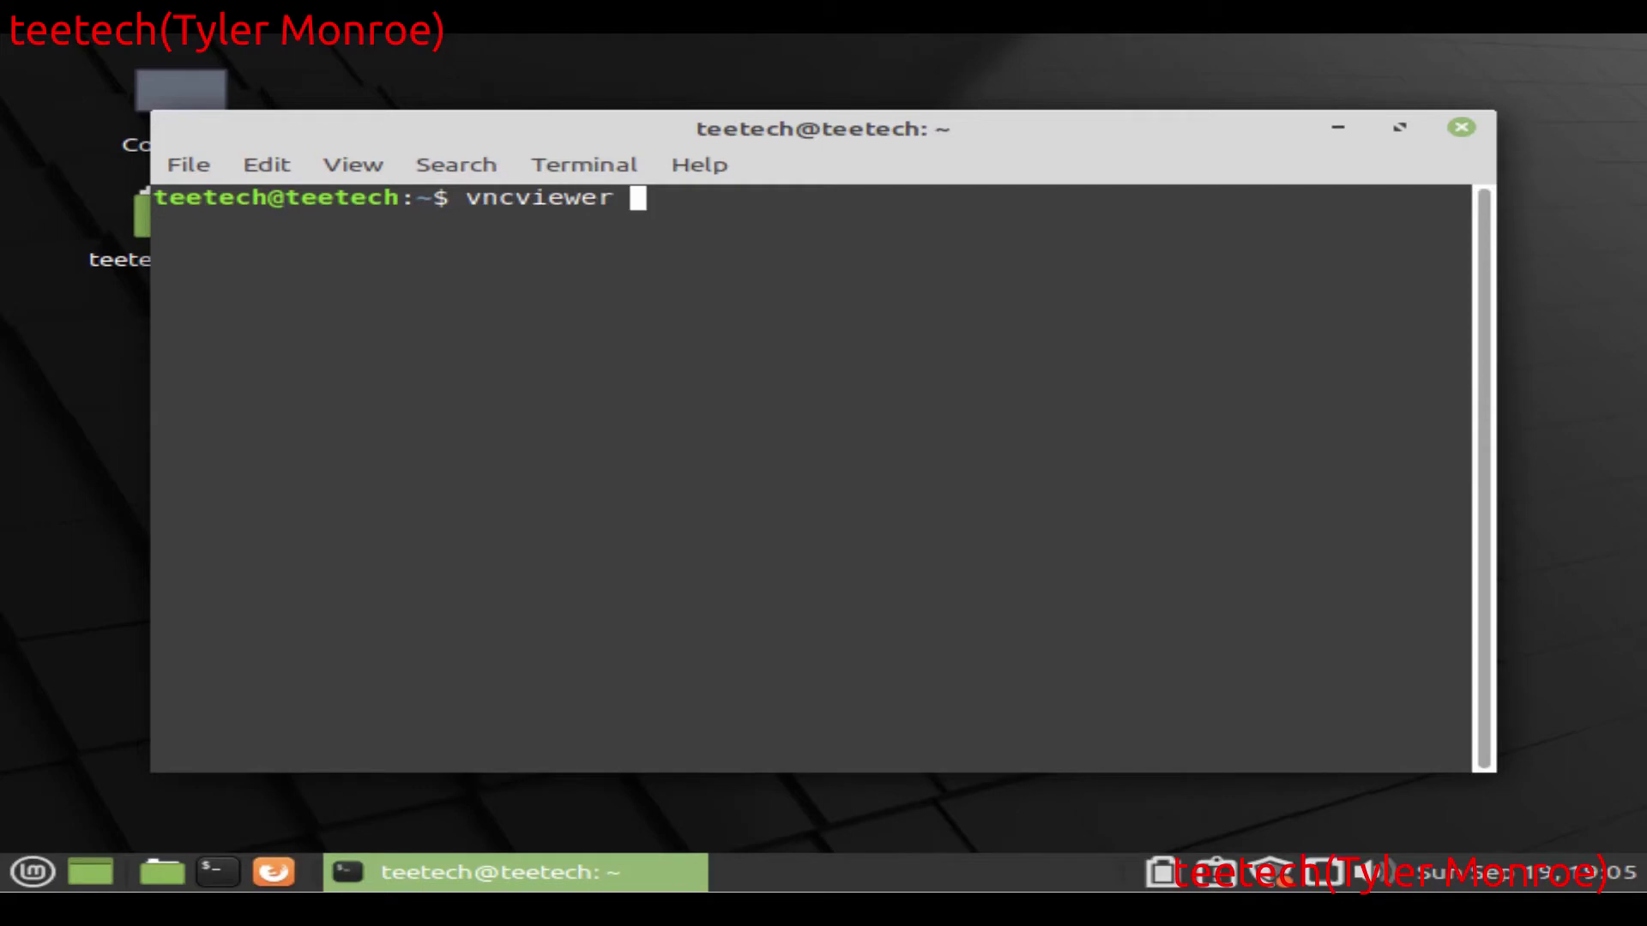
pyautogui.press('BackSpace')
pyautogui.press('BackSpace')
pyautogui.press('BackSpace')
pyautogui.press('BackSpace')
pyautogui.press('BackSpace')
pyautogui.press('BackSpace')
pyautogui.press('BackSpace')
pyautogui.press('BackSpace')
pyautogui.press('BackSpace')
pyautogui.press('BackSpace')
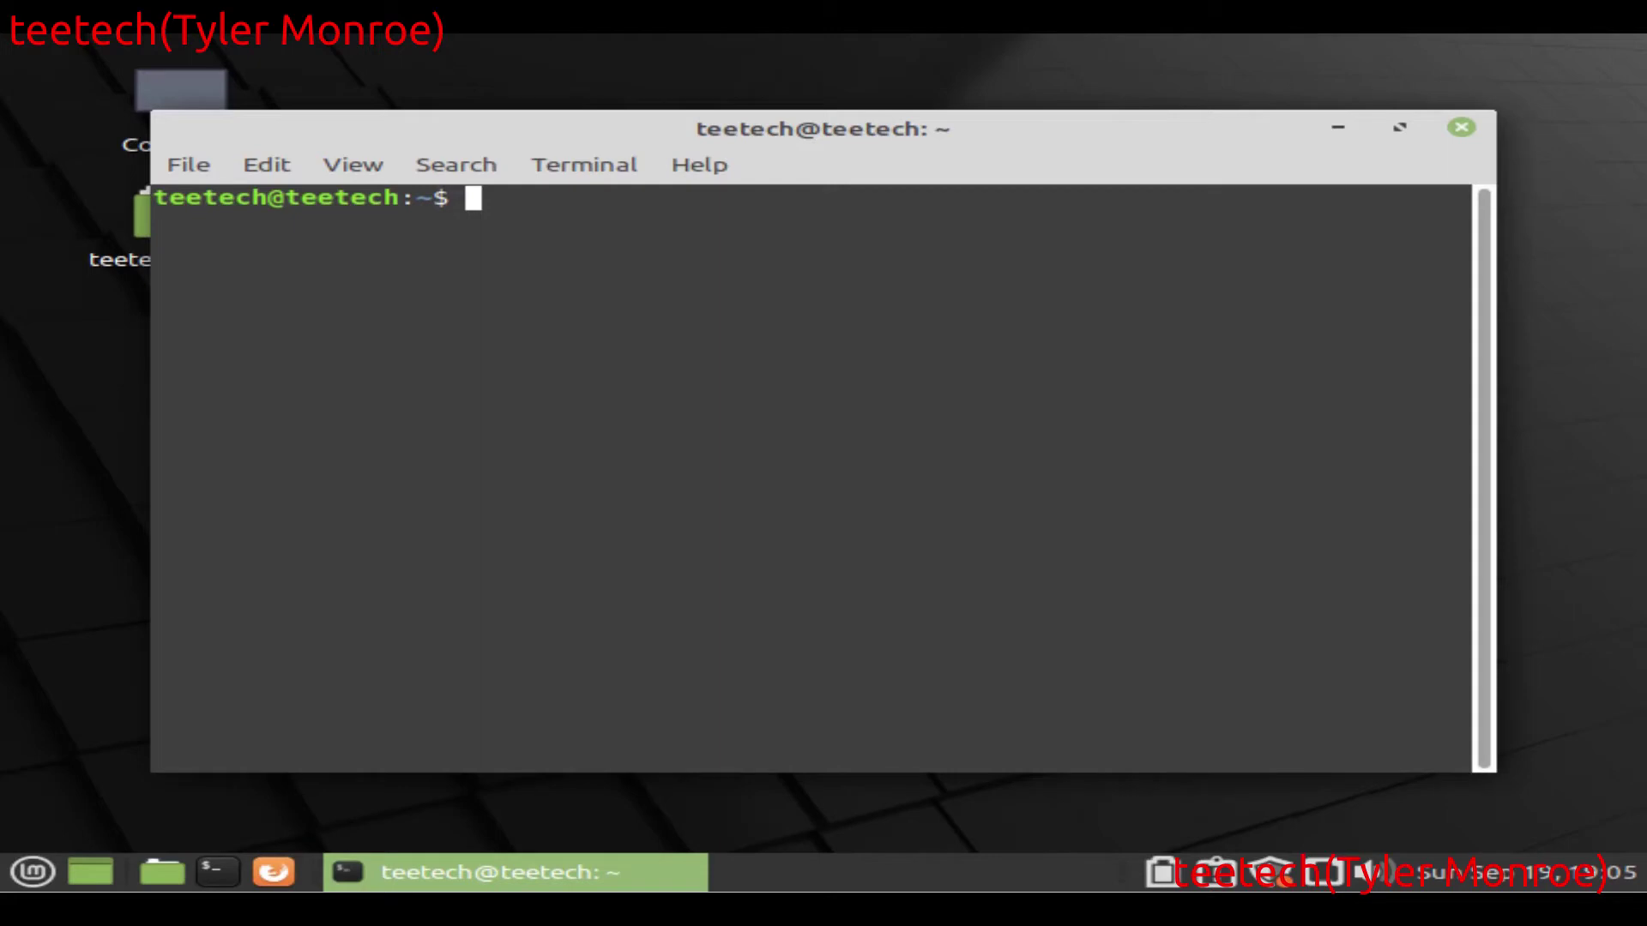
pyautogui.write('sudo apt-get ')
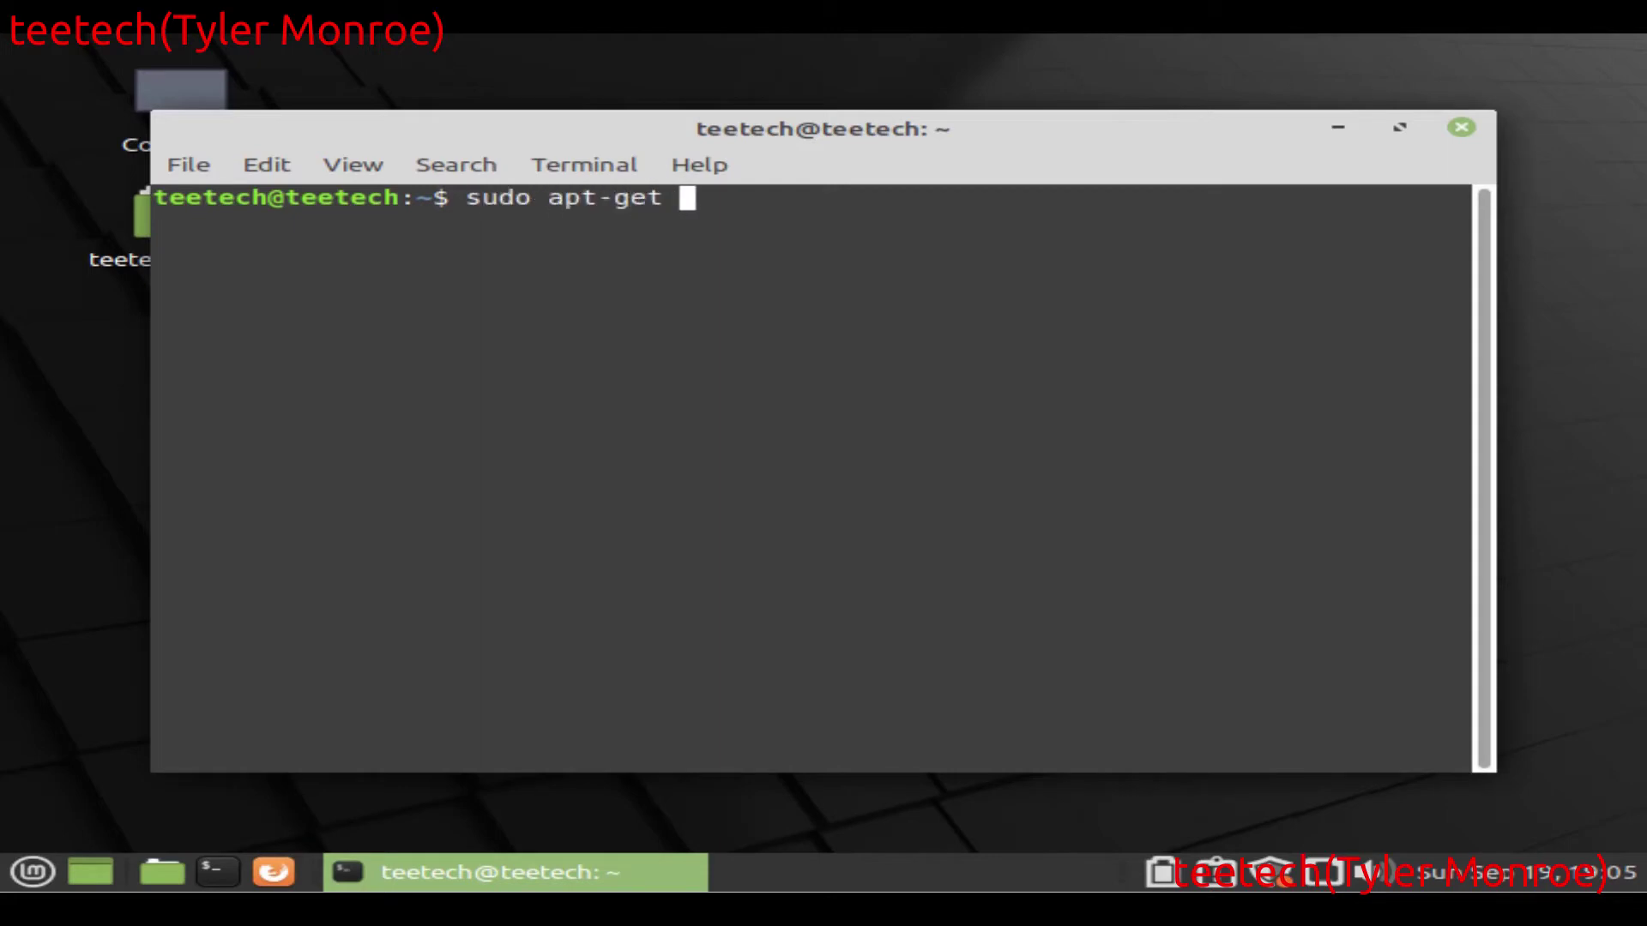
pyautogui.write('install ')
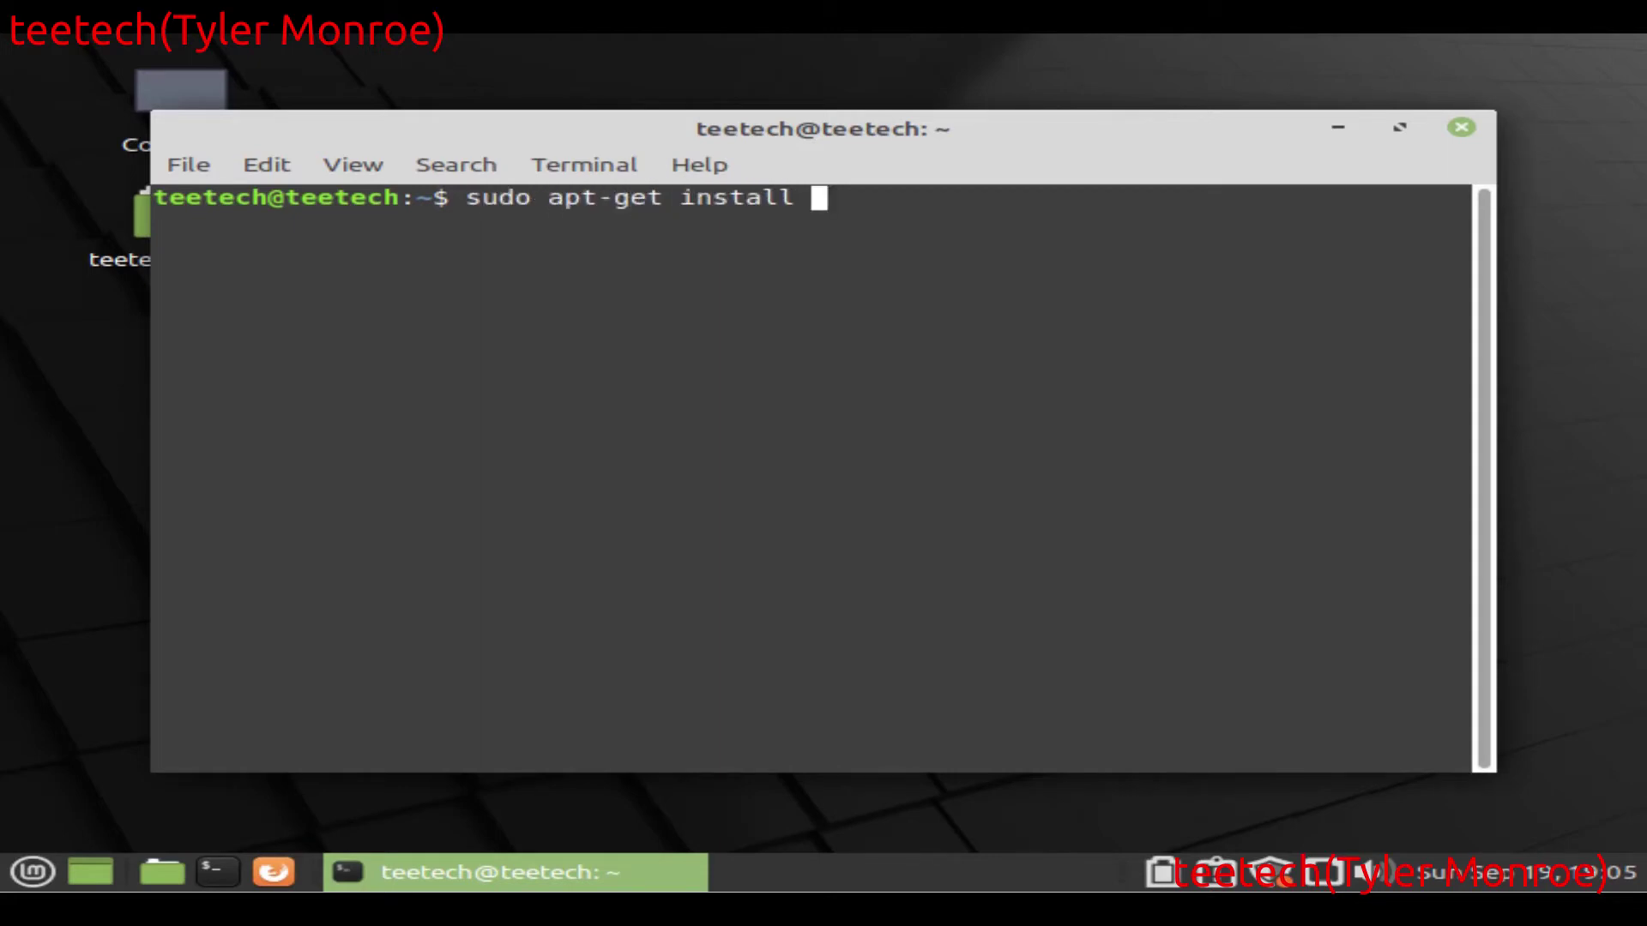
pyautogui.write('tight')
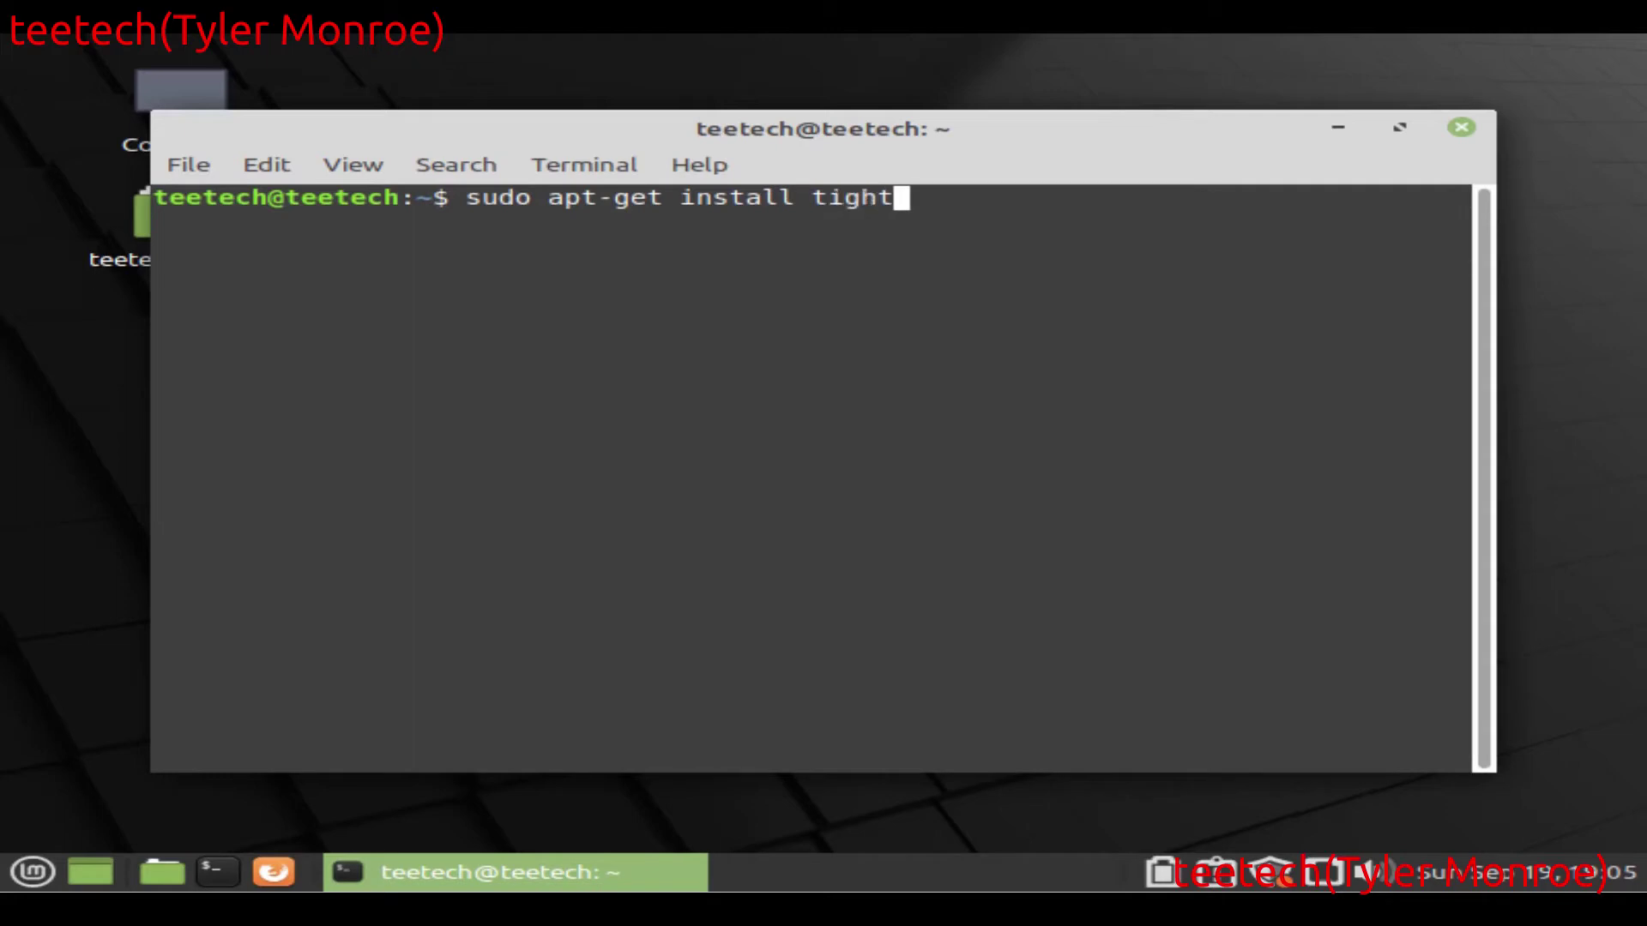
pyautogui.write('vncserver')
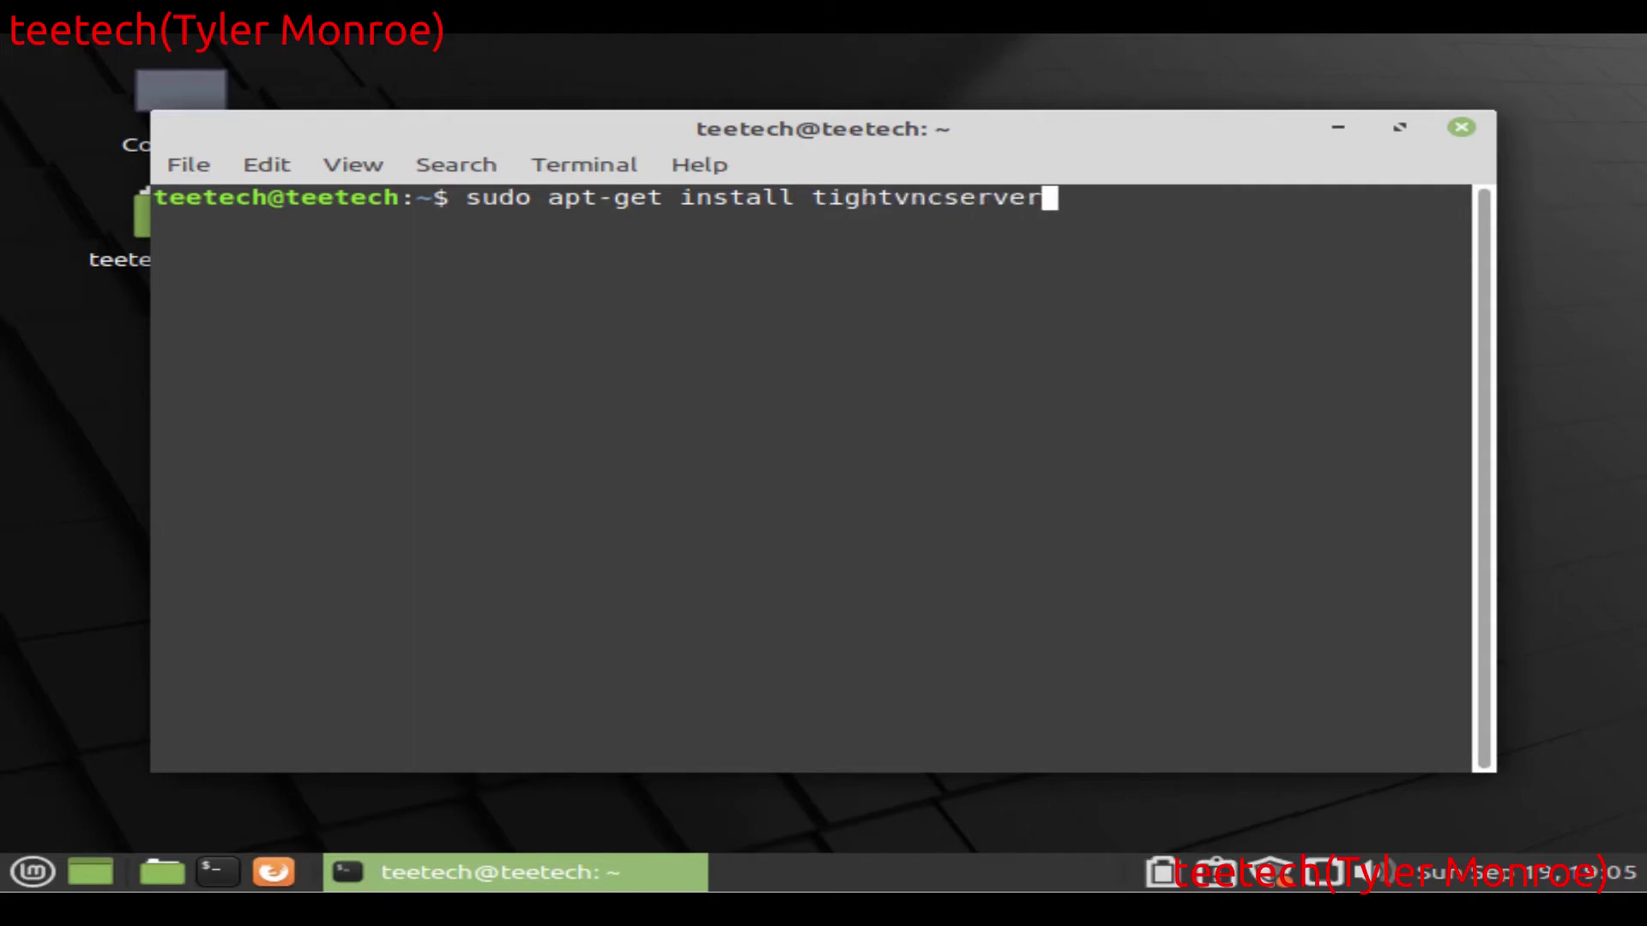
pyautogui.press('Return')
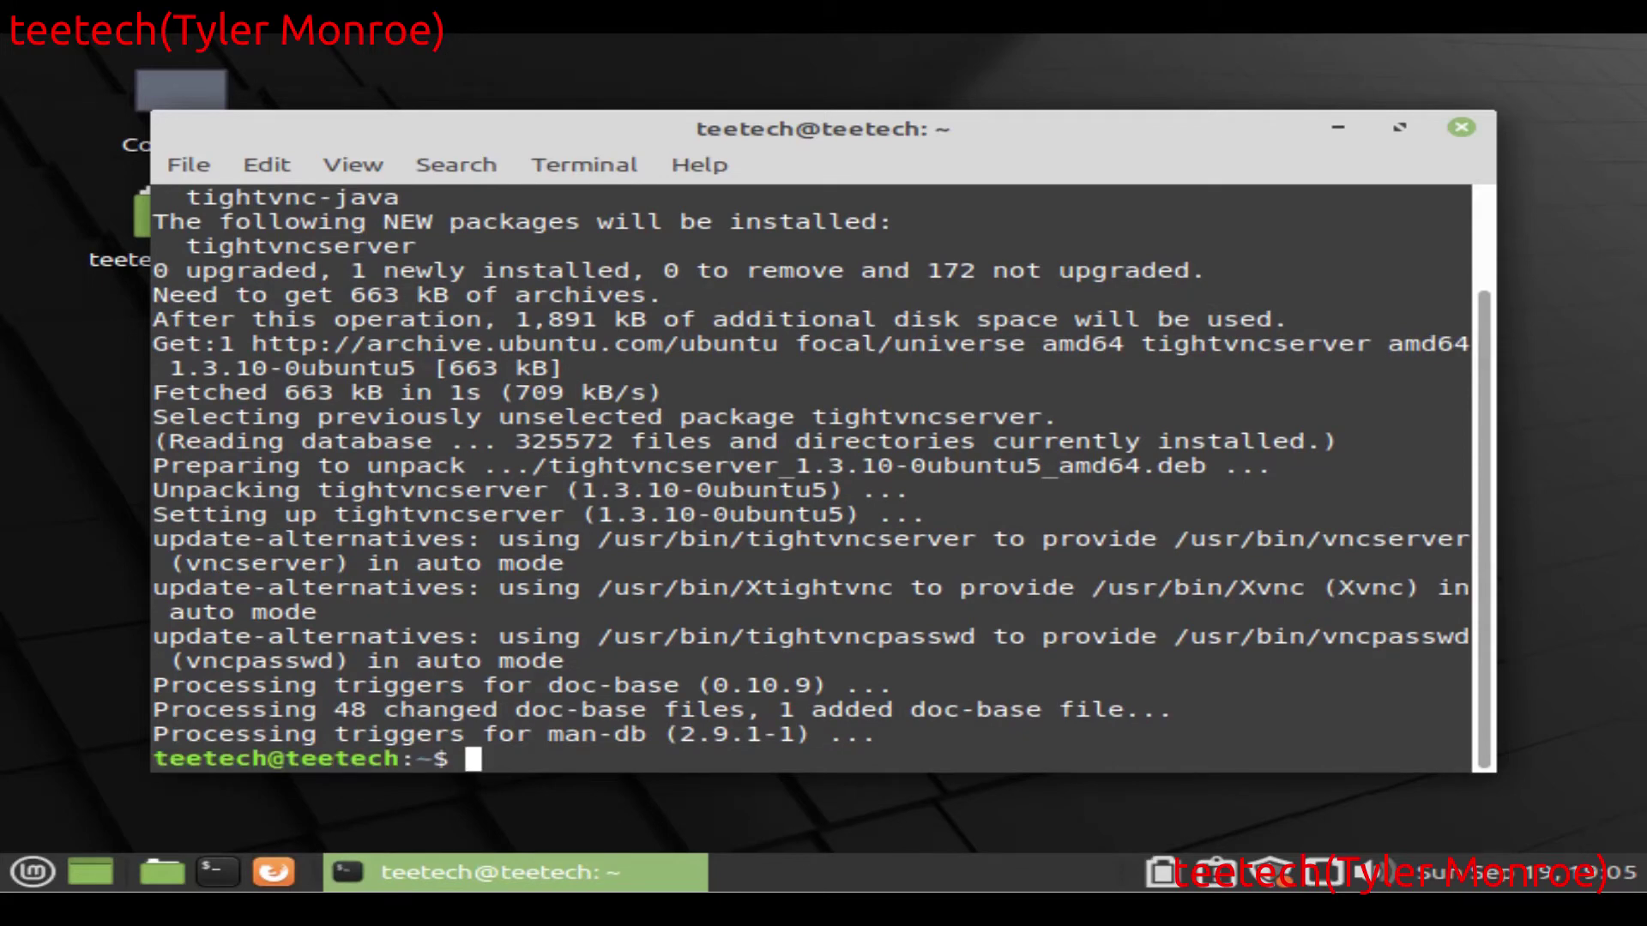
# Step: Clear the screen and exit the terminal
pyautogui.write('clear')
pyautogui.press('Return')
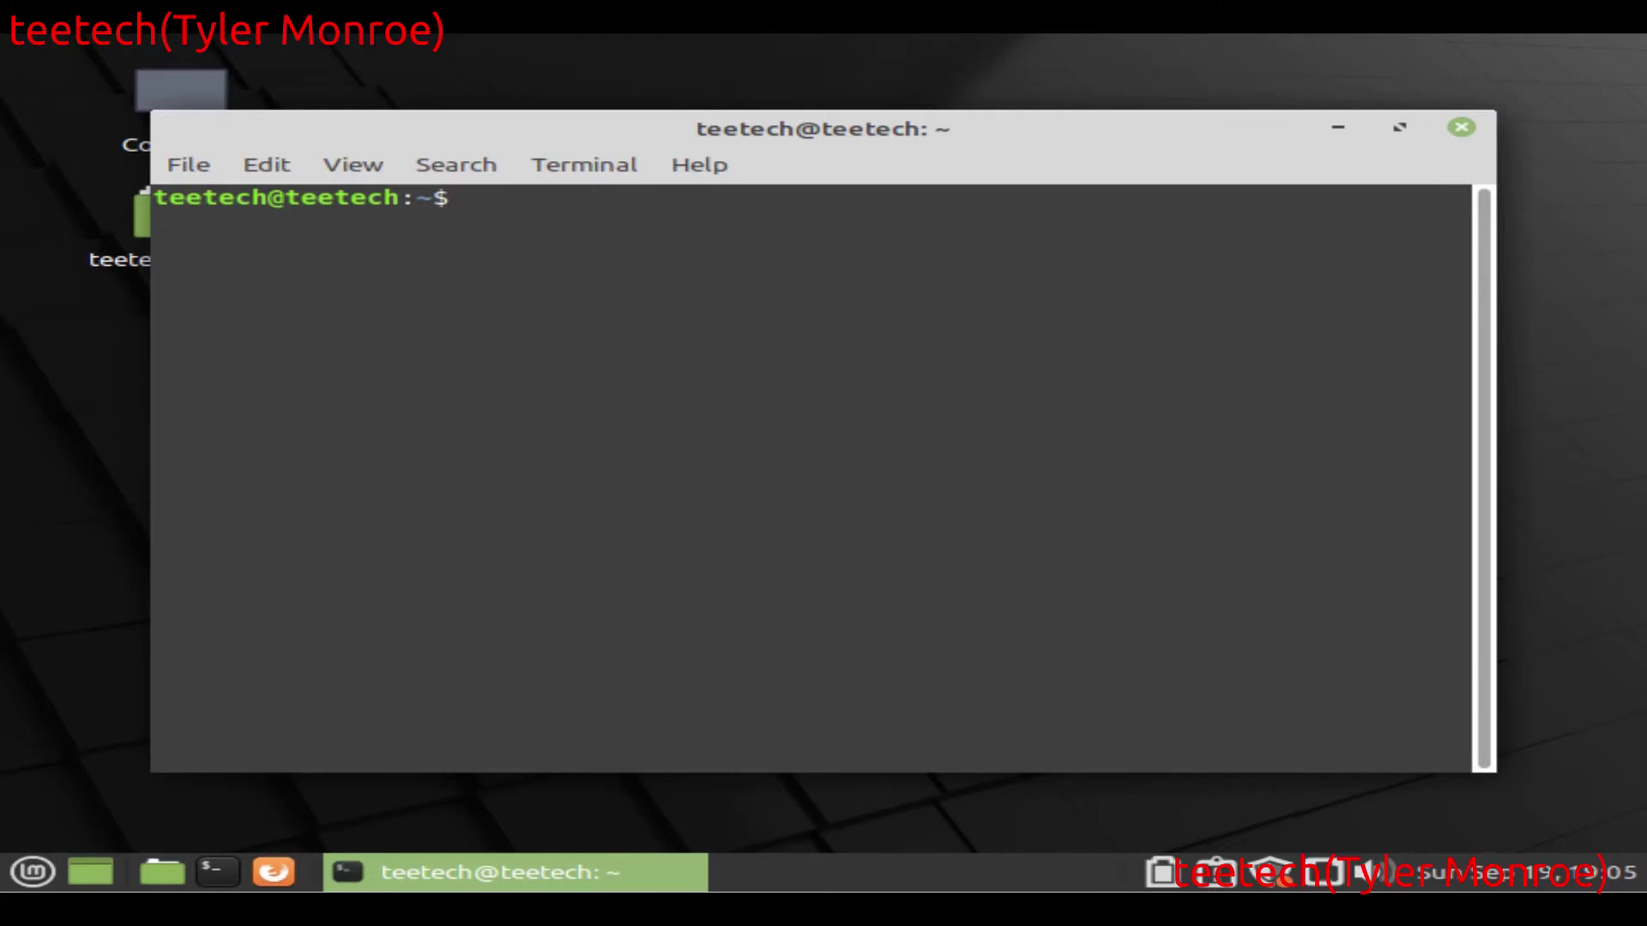
pyautogui.write('cx')
pyautogui.press('BackSpace')
pyautogui.press('BackSpace')
pyautogui.write('exit')
pyautogui.press('Return')
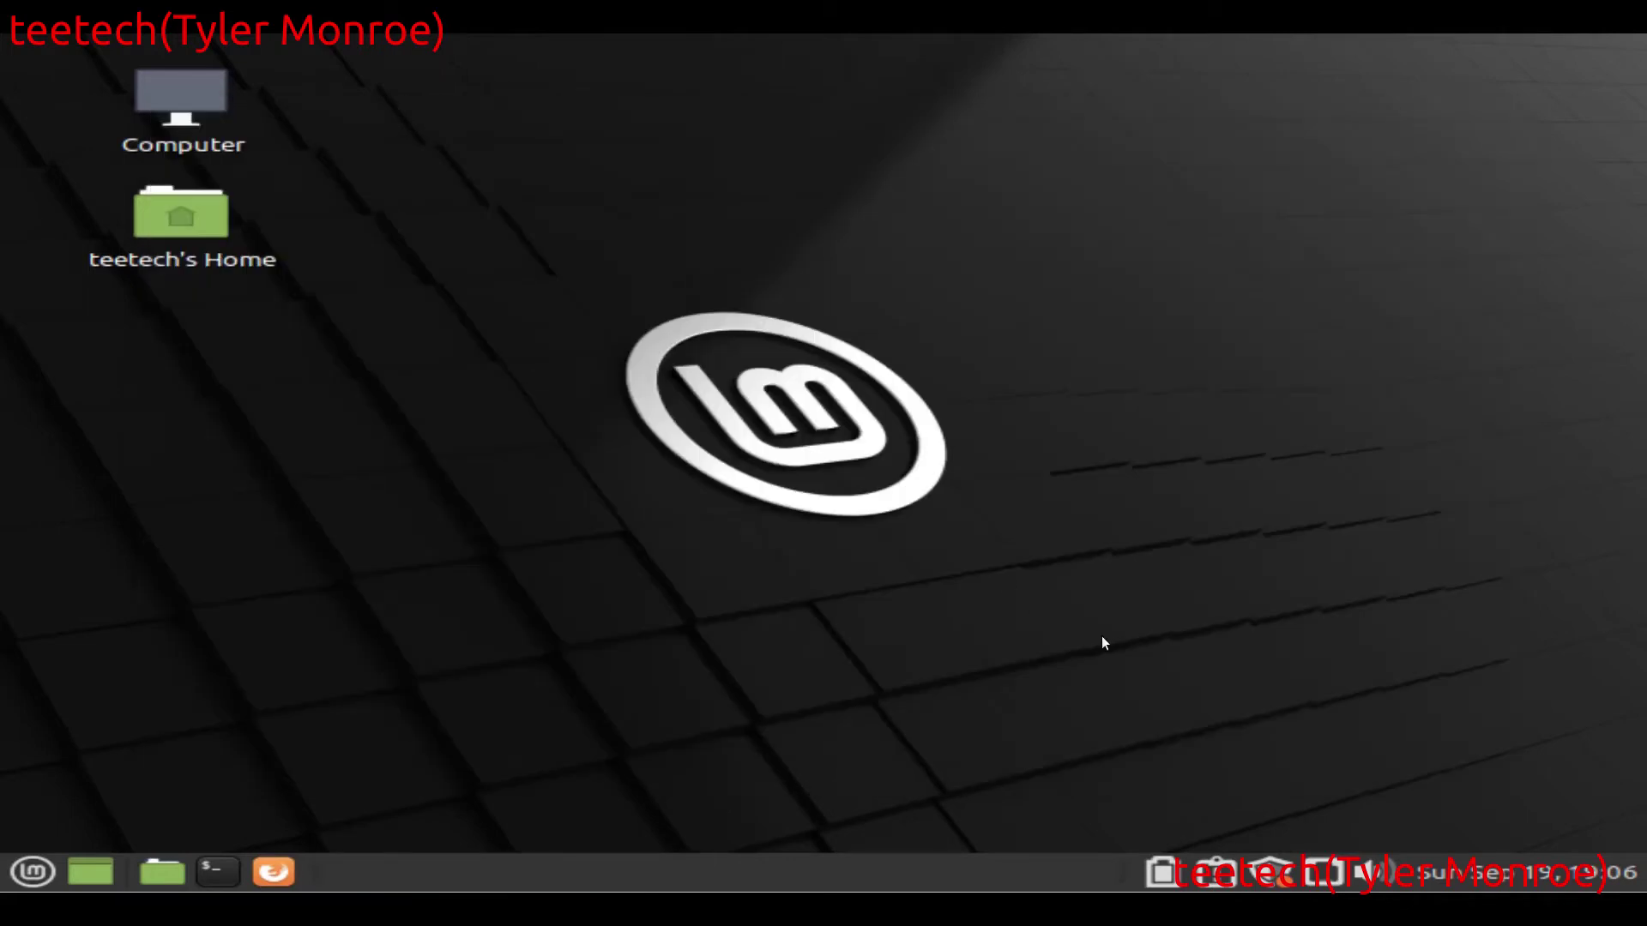
# Step: Open Wired connection 1's IPv4 settings and set the method to Manual
pyautogui.rightClick(1312, 872)
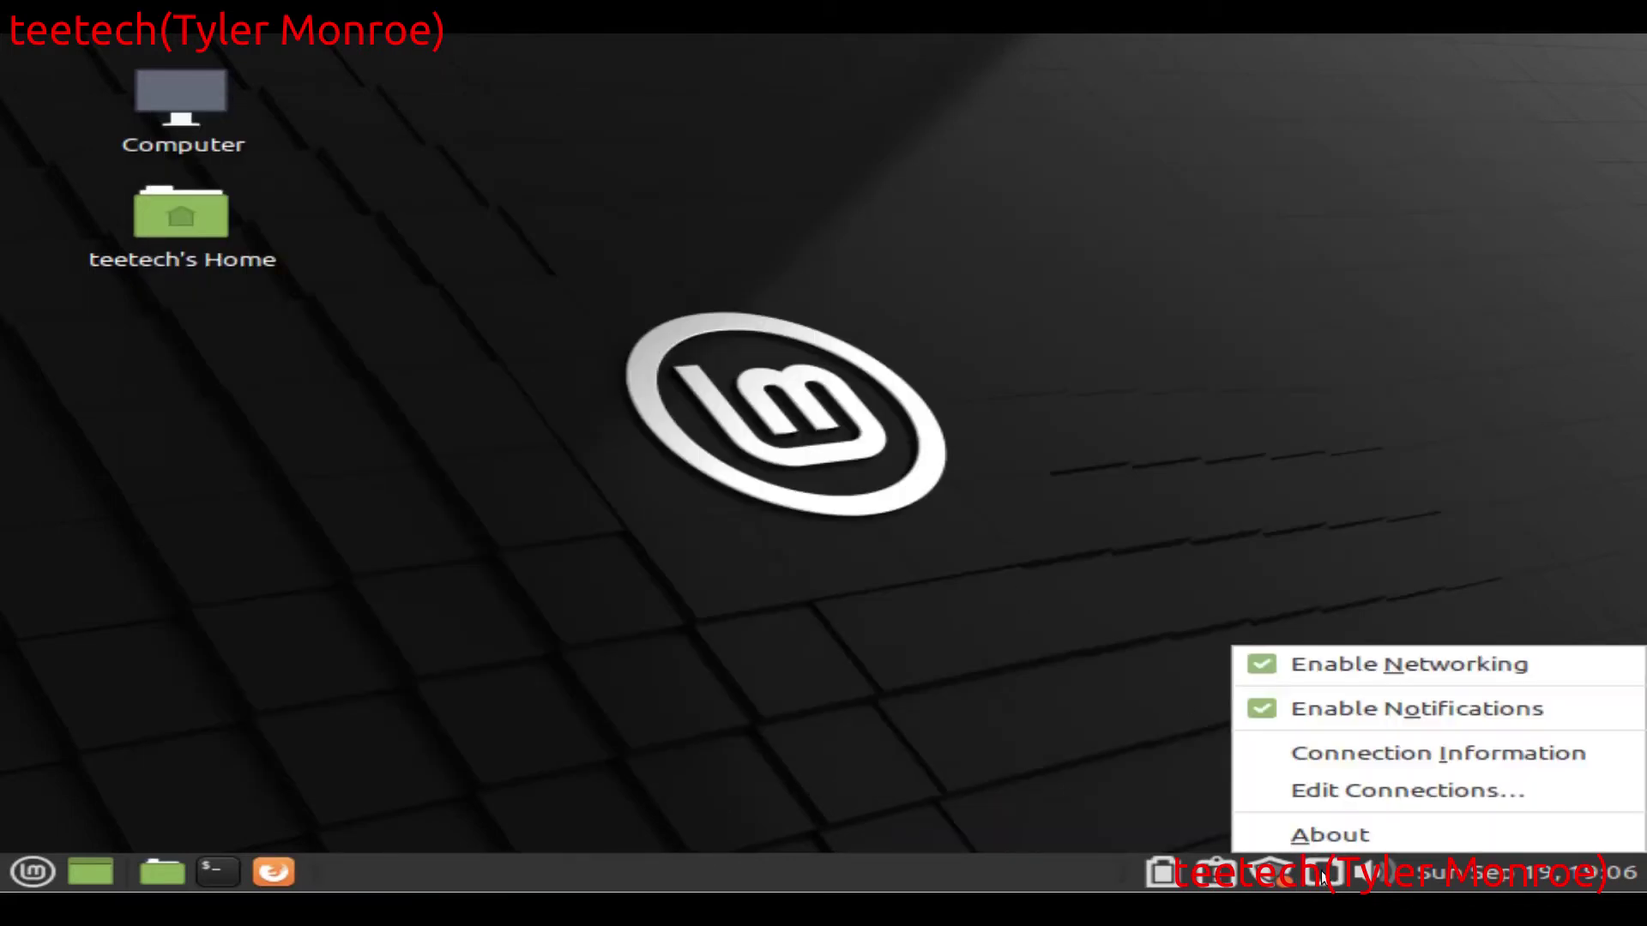
pyautogui.click(1367, 789)
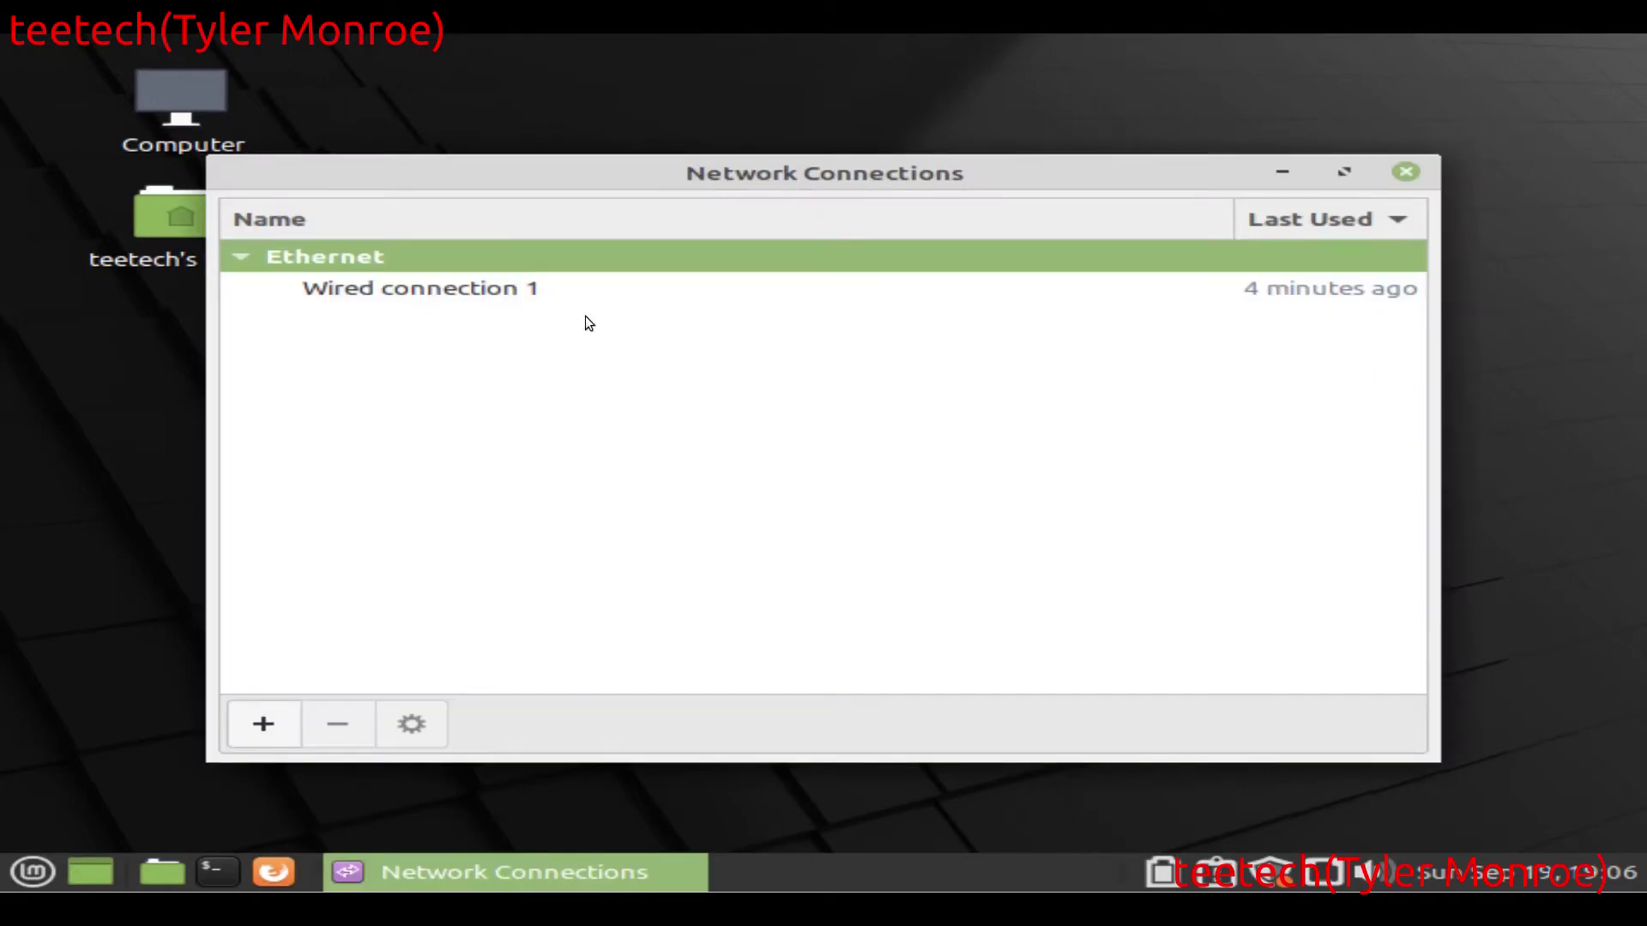
pyautogui.click(491, 286)
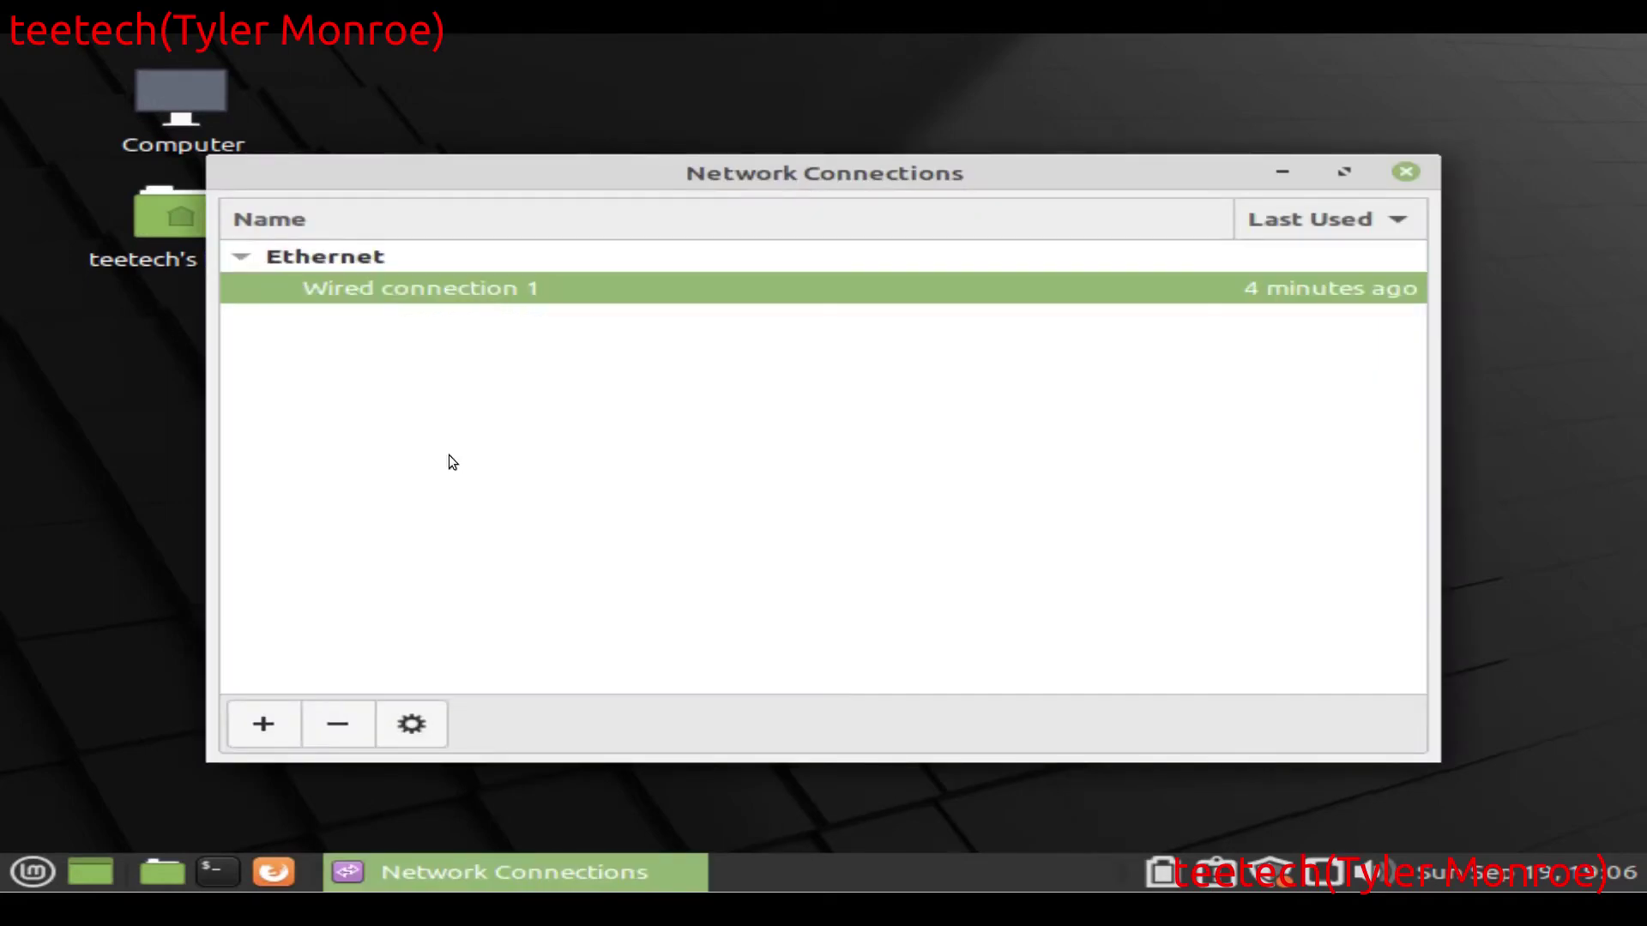
pyautogui.click(412, 725)
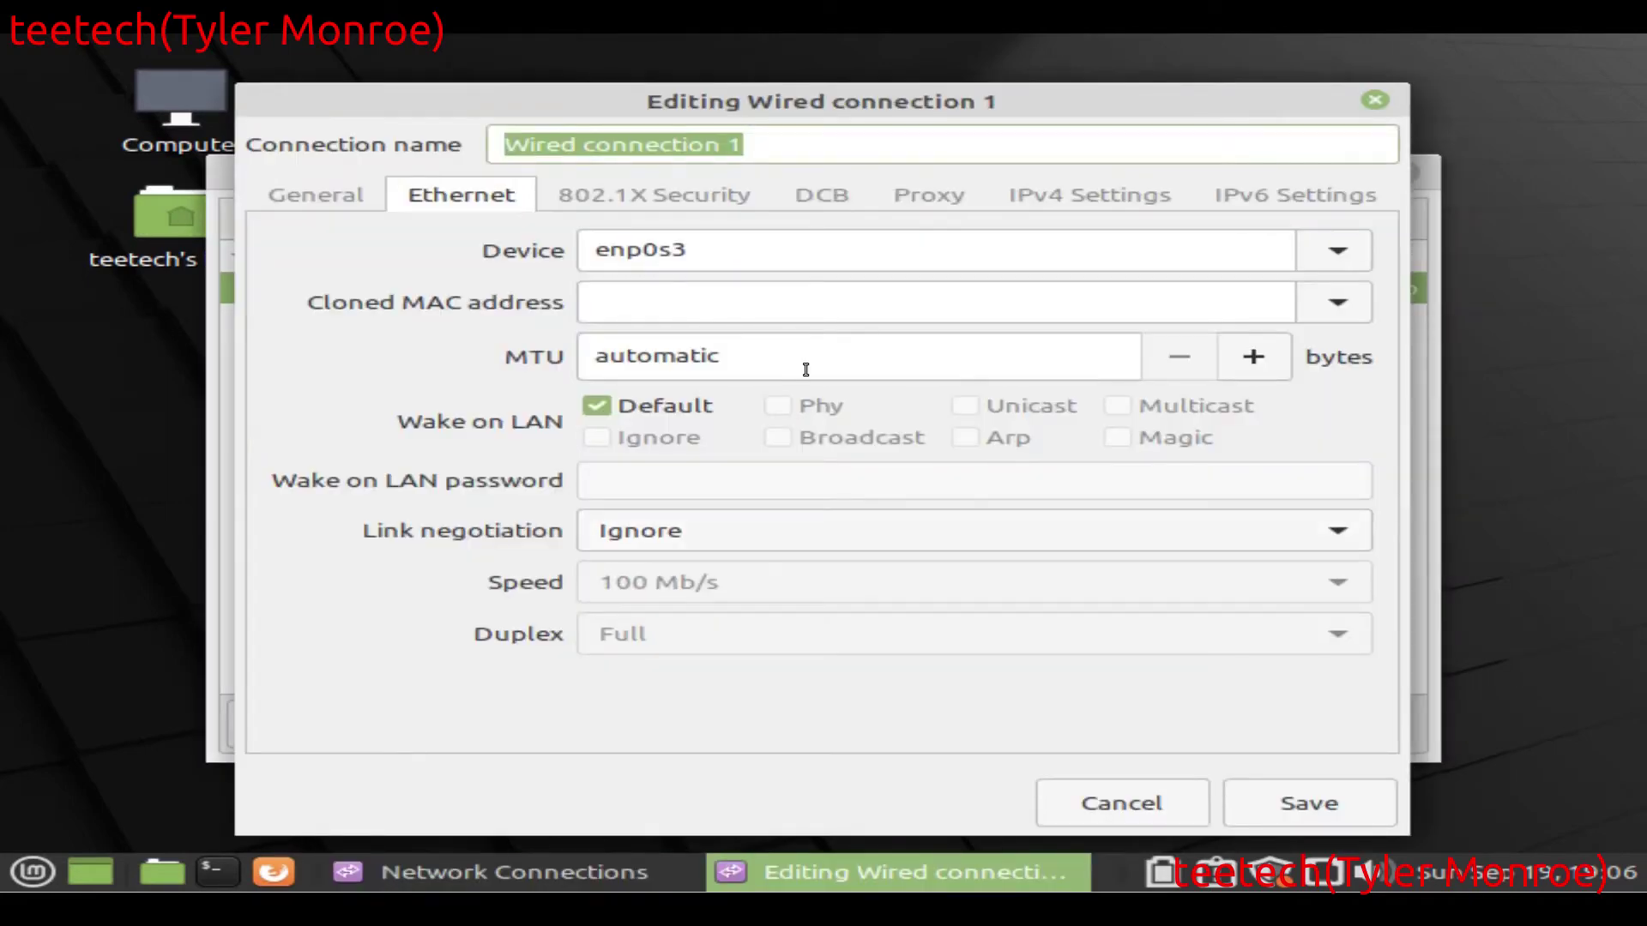
pyautogui.click(1107, 210)
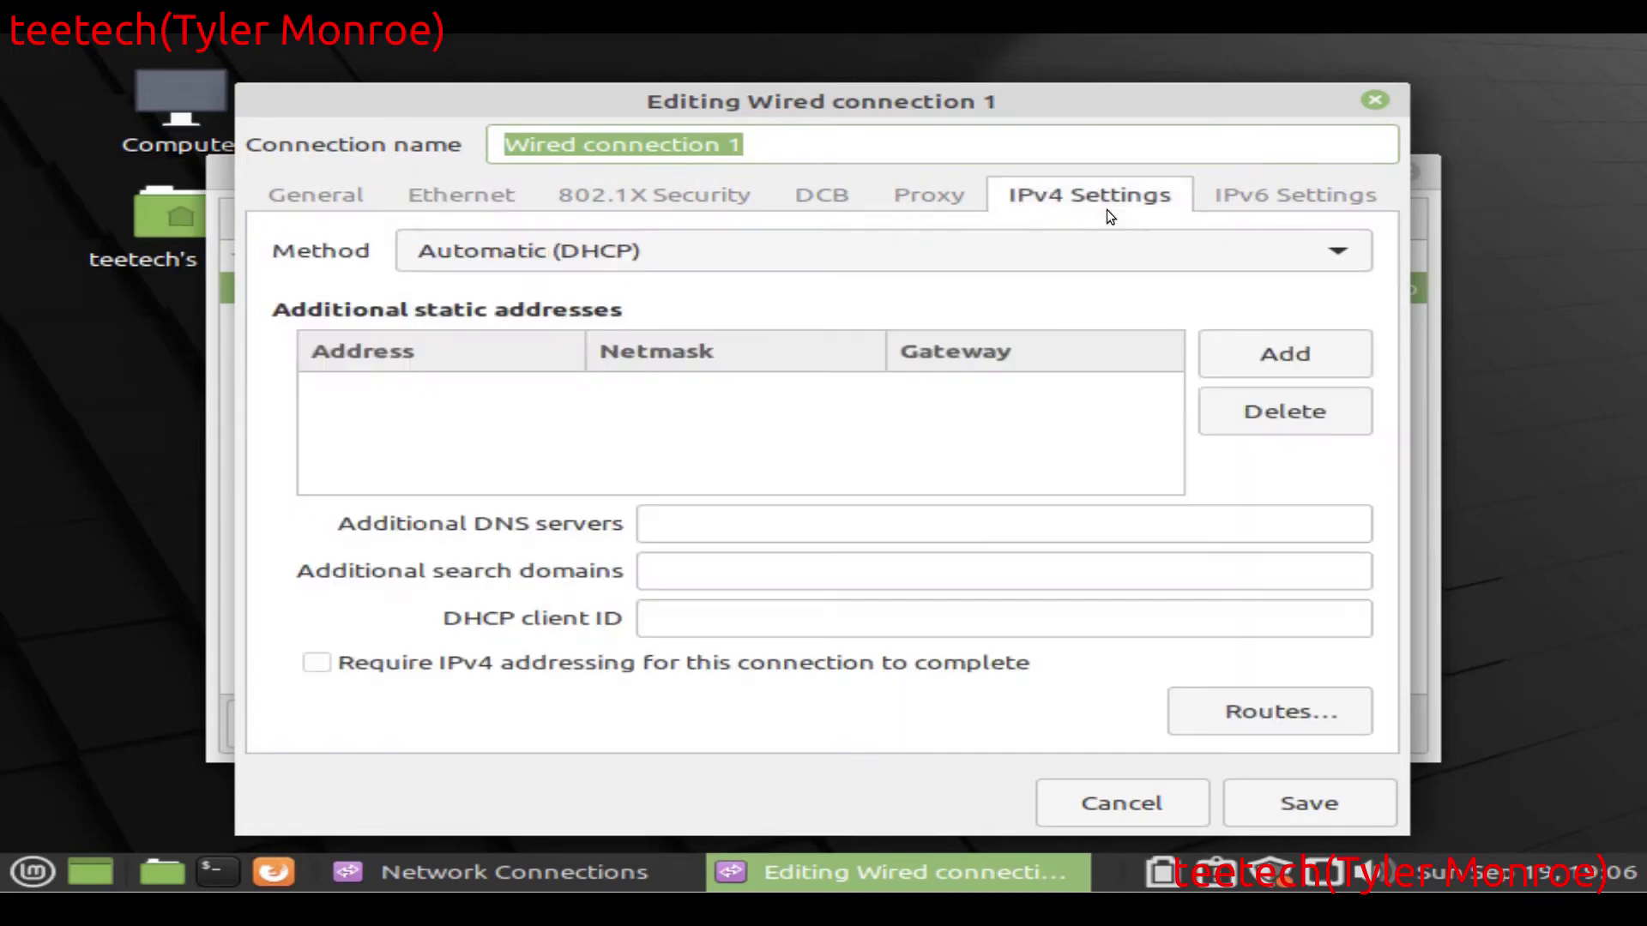
pyautogui.click(797, 252)
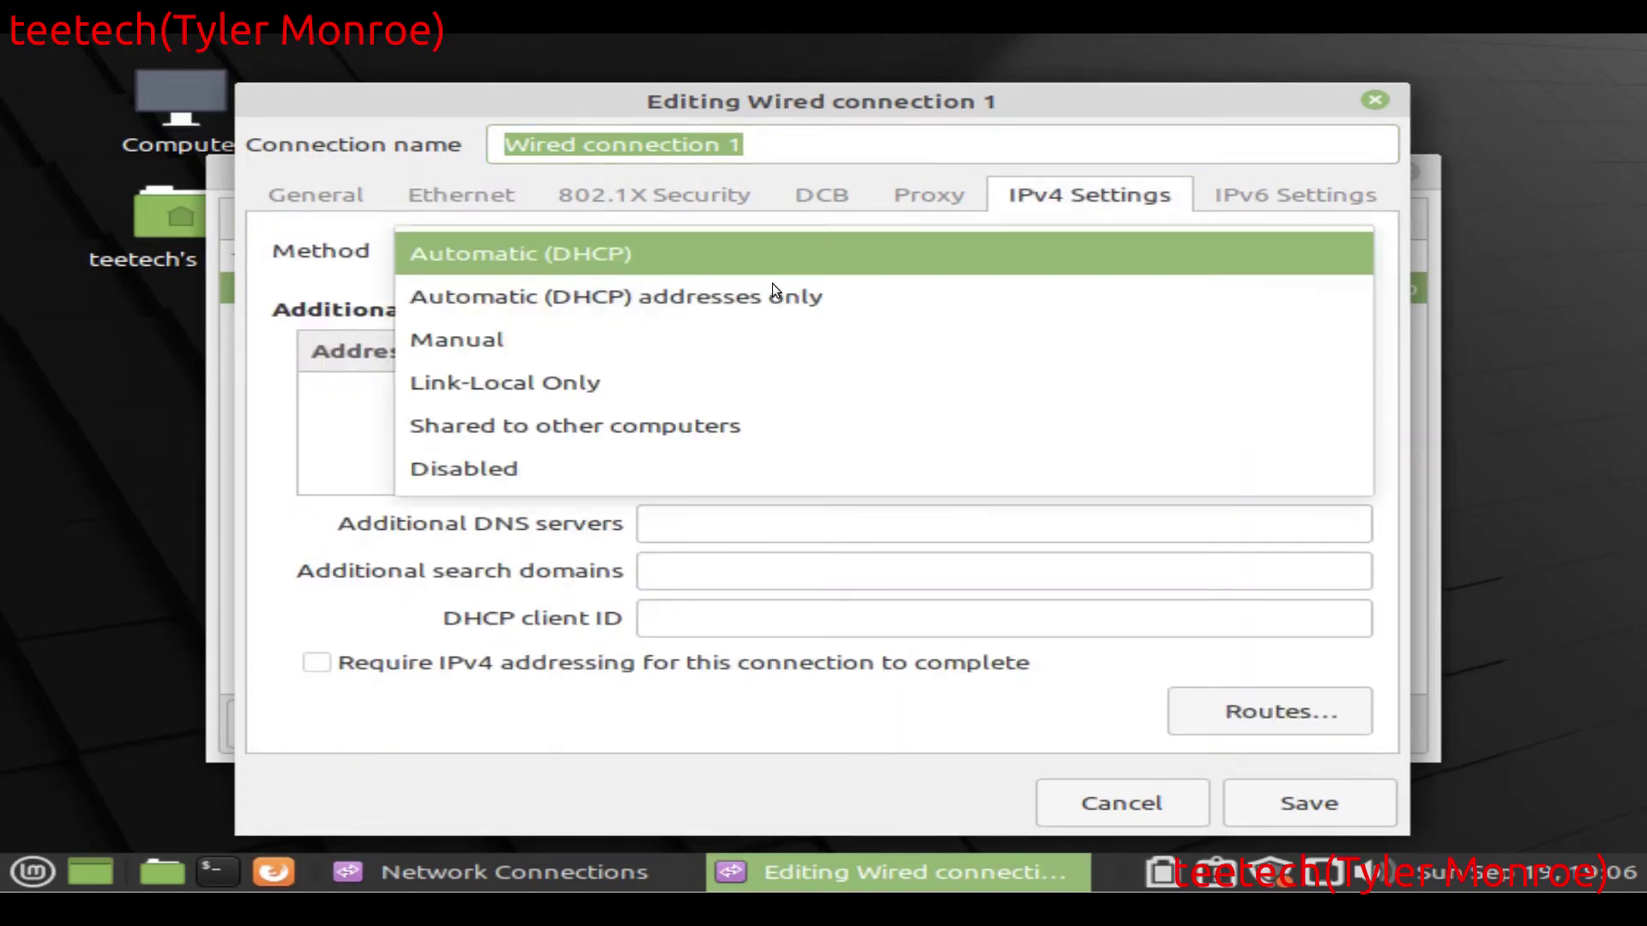
pyautogui.click(705, 350)
# Step: Add address 192.168.1.253 with gateway 192.168.1.1 and save the connection
pyautogui.click(1345, 376)
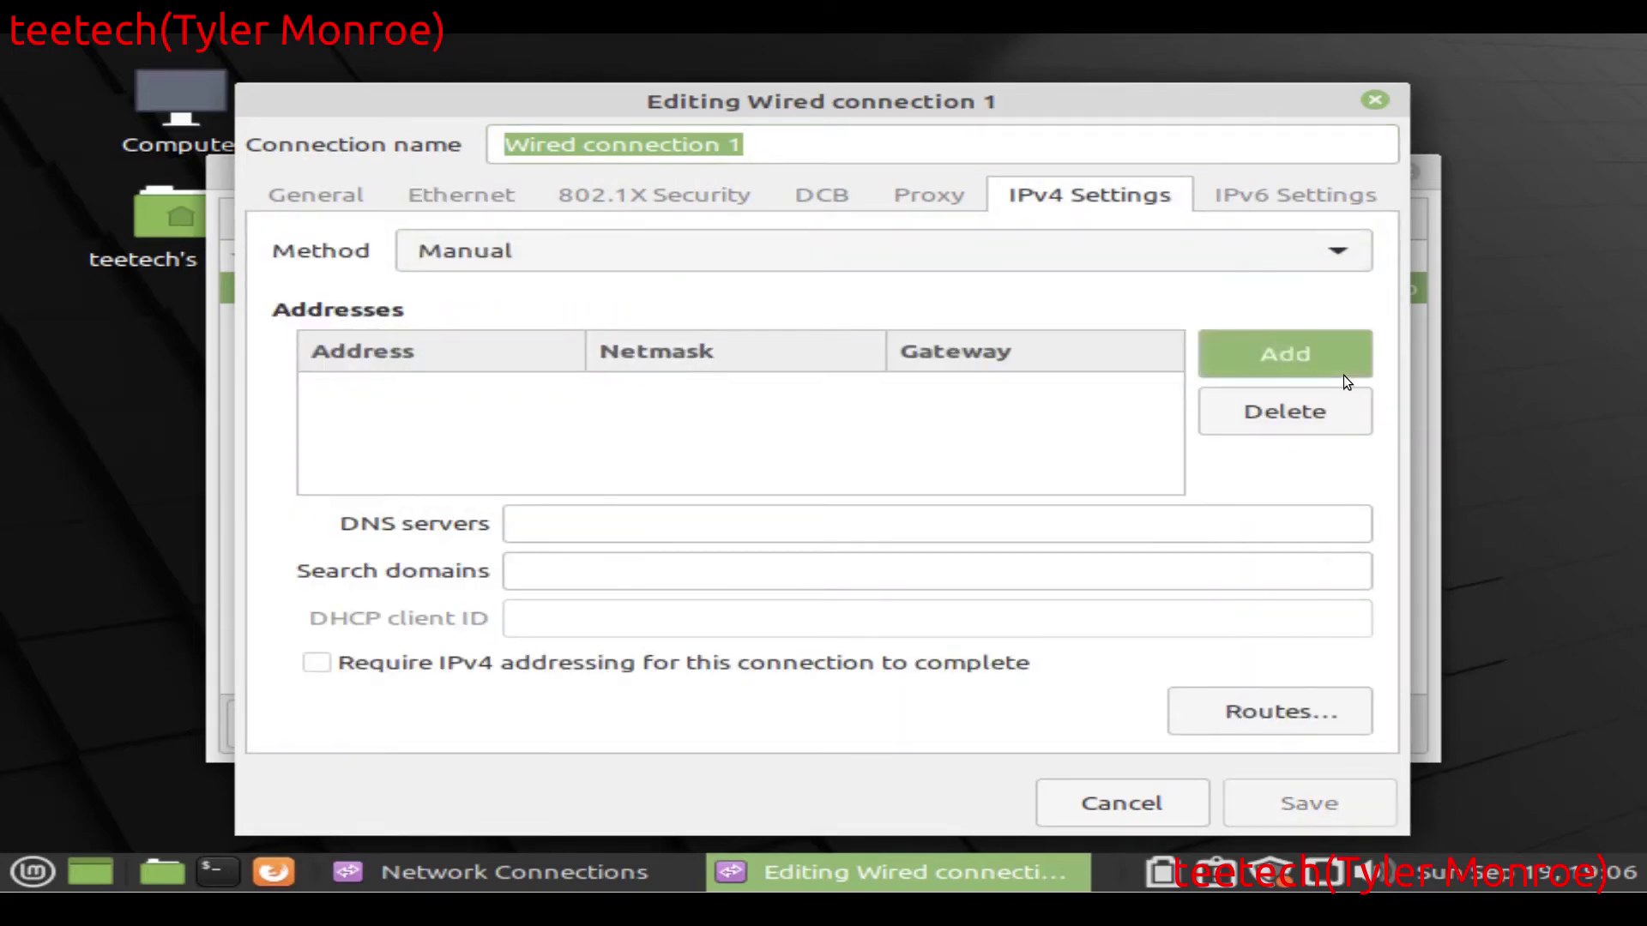
pyautogui.write('192.1')
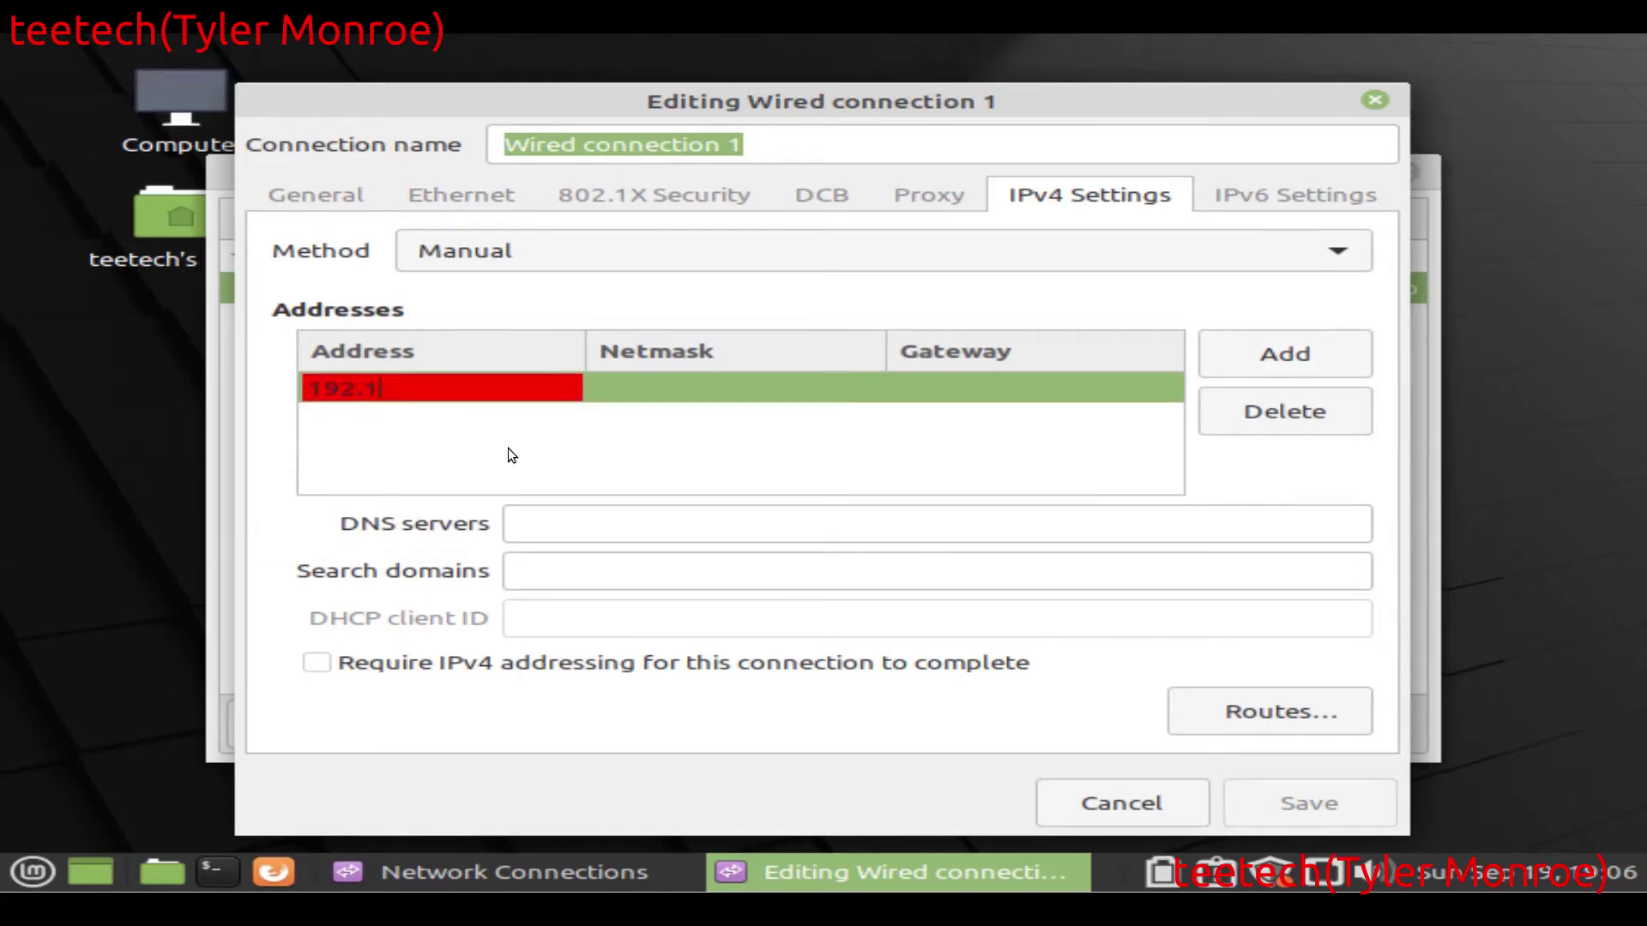
pyautogui.write('68.1.253')
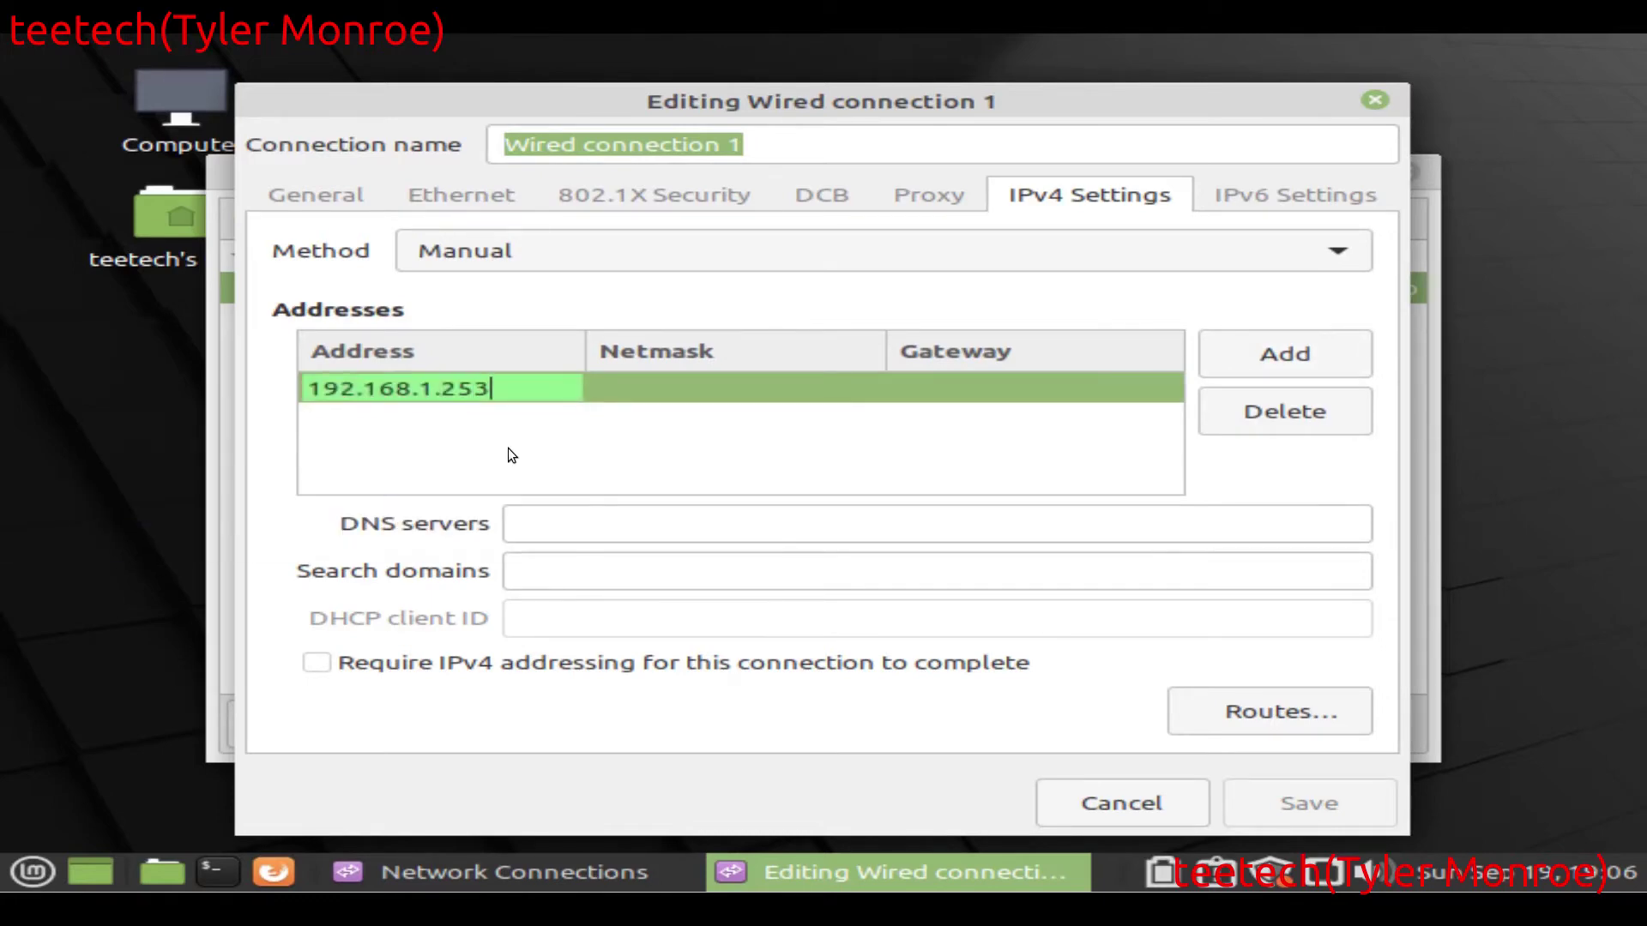
pyautogui.press('Tab')
pyautogui.press('Tab')
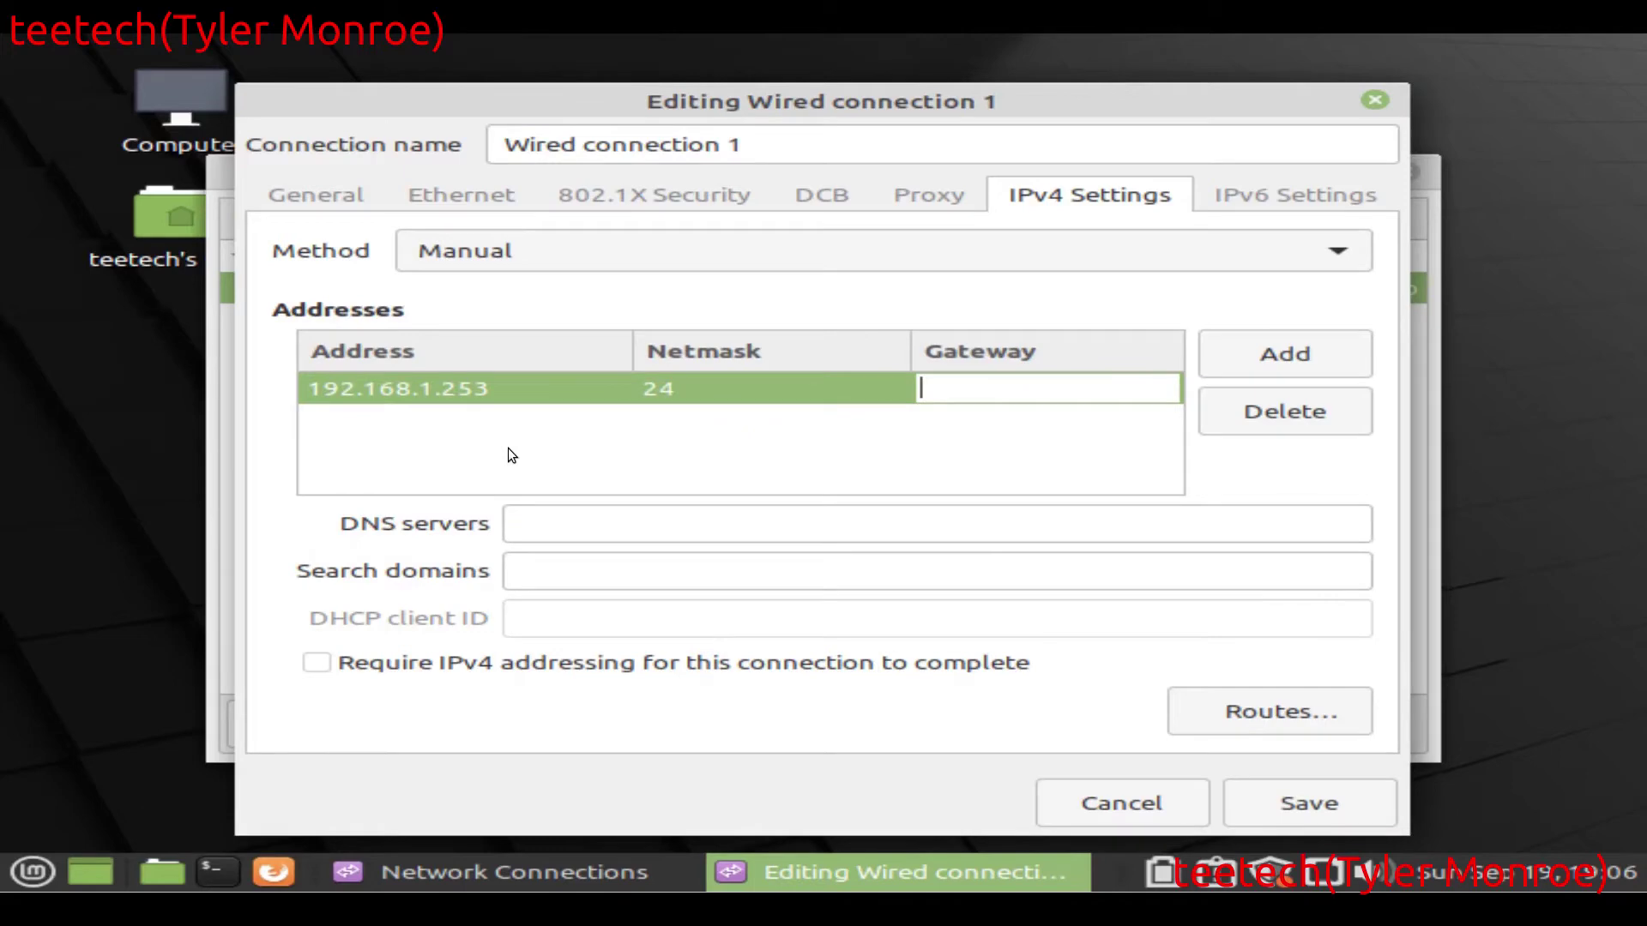
pyautogui.write('192.168')
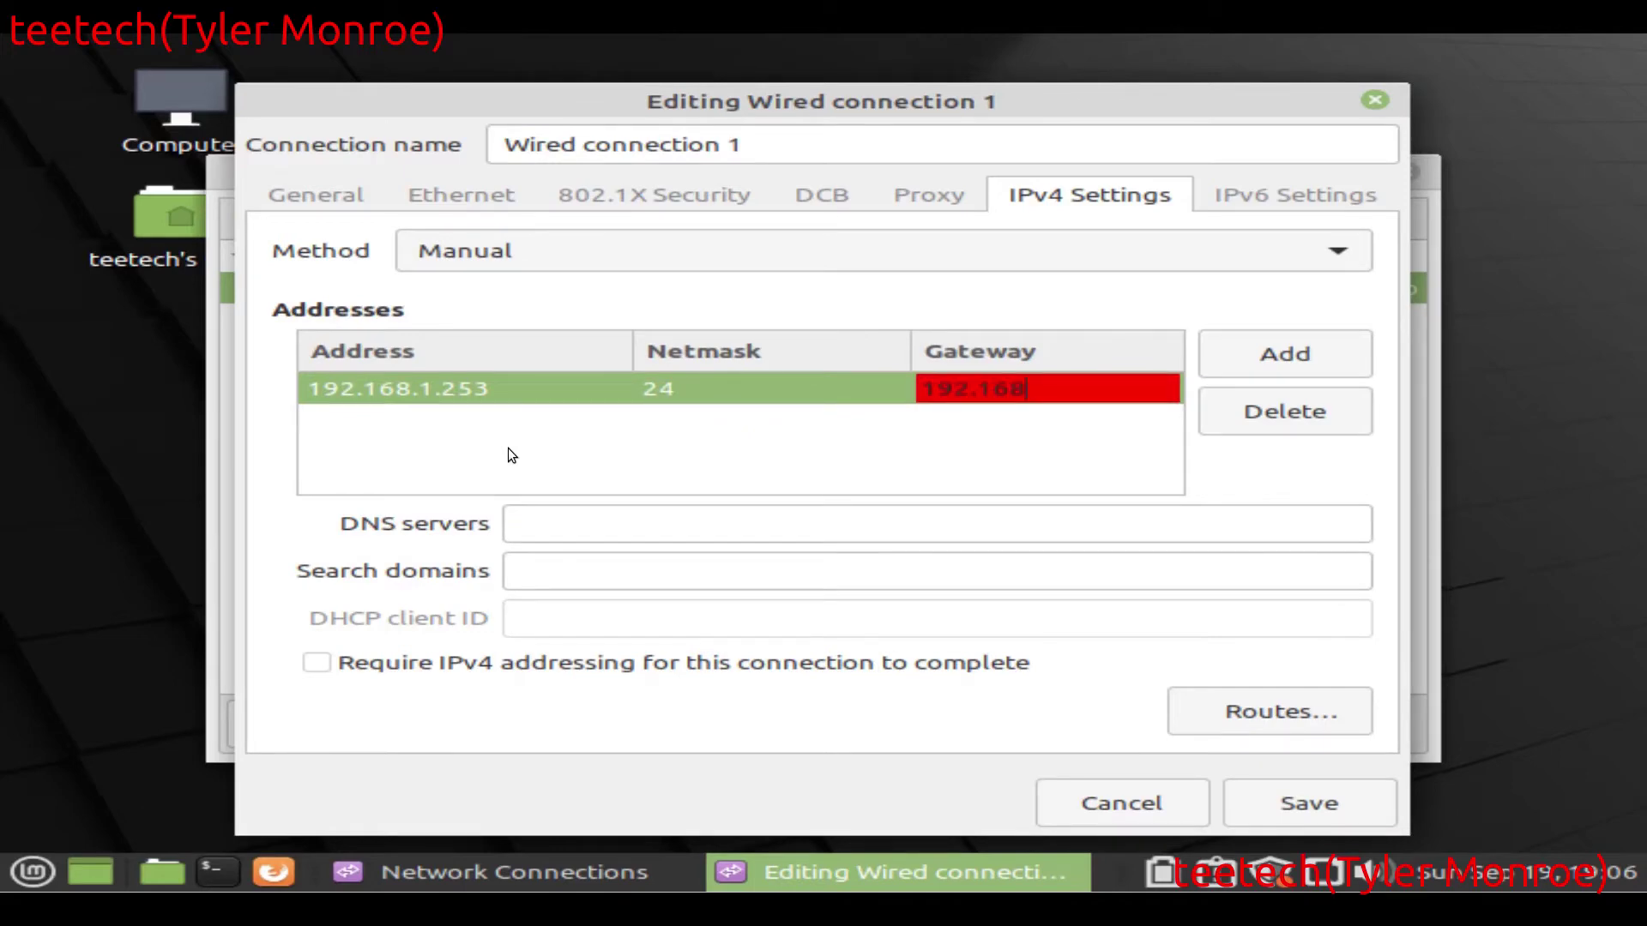
pyautogui.write('.1.1')
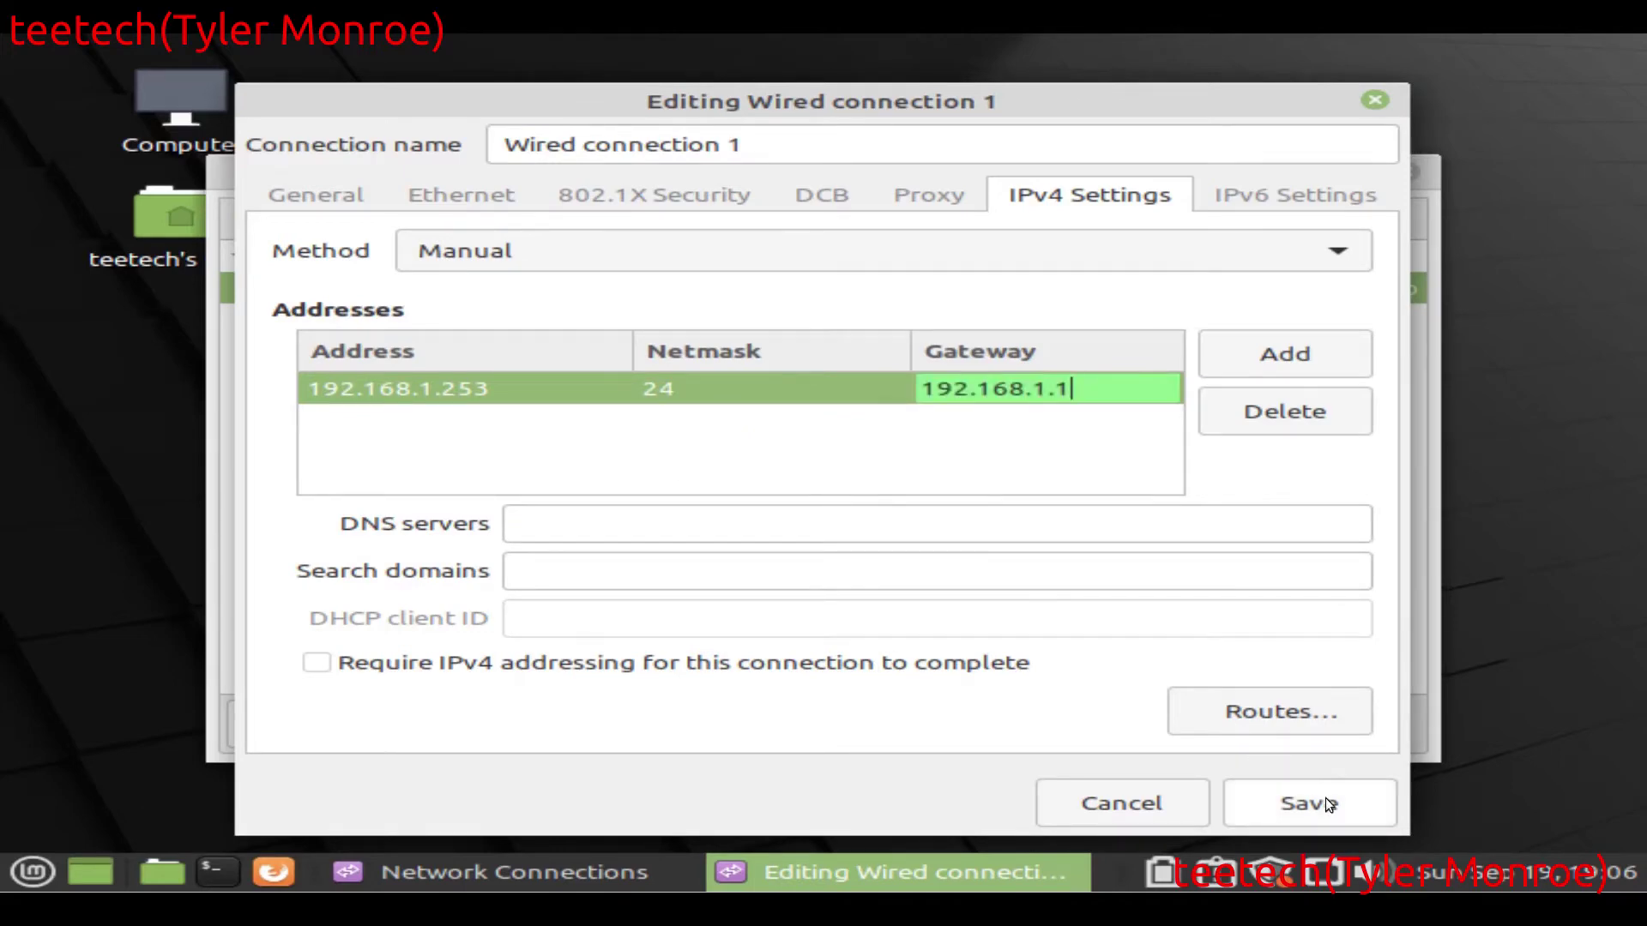
pyautogui.click(1325, 801)
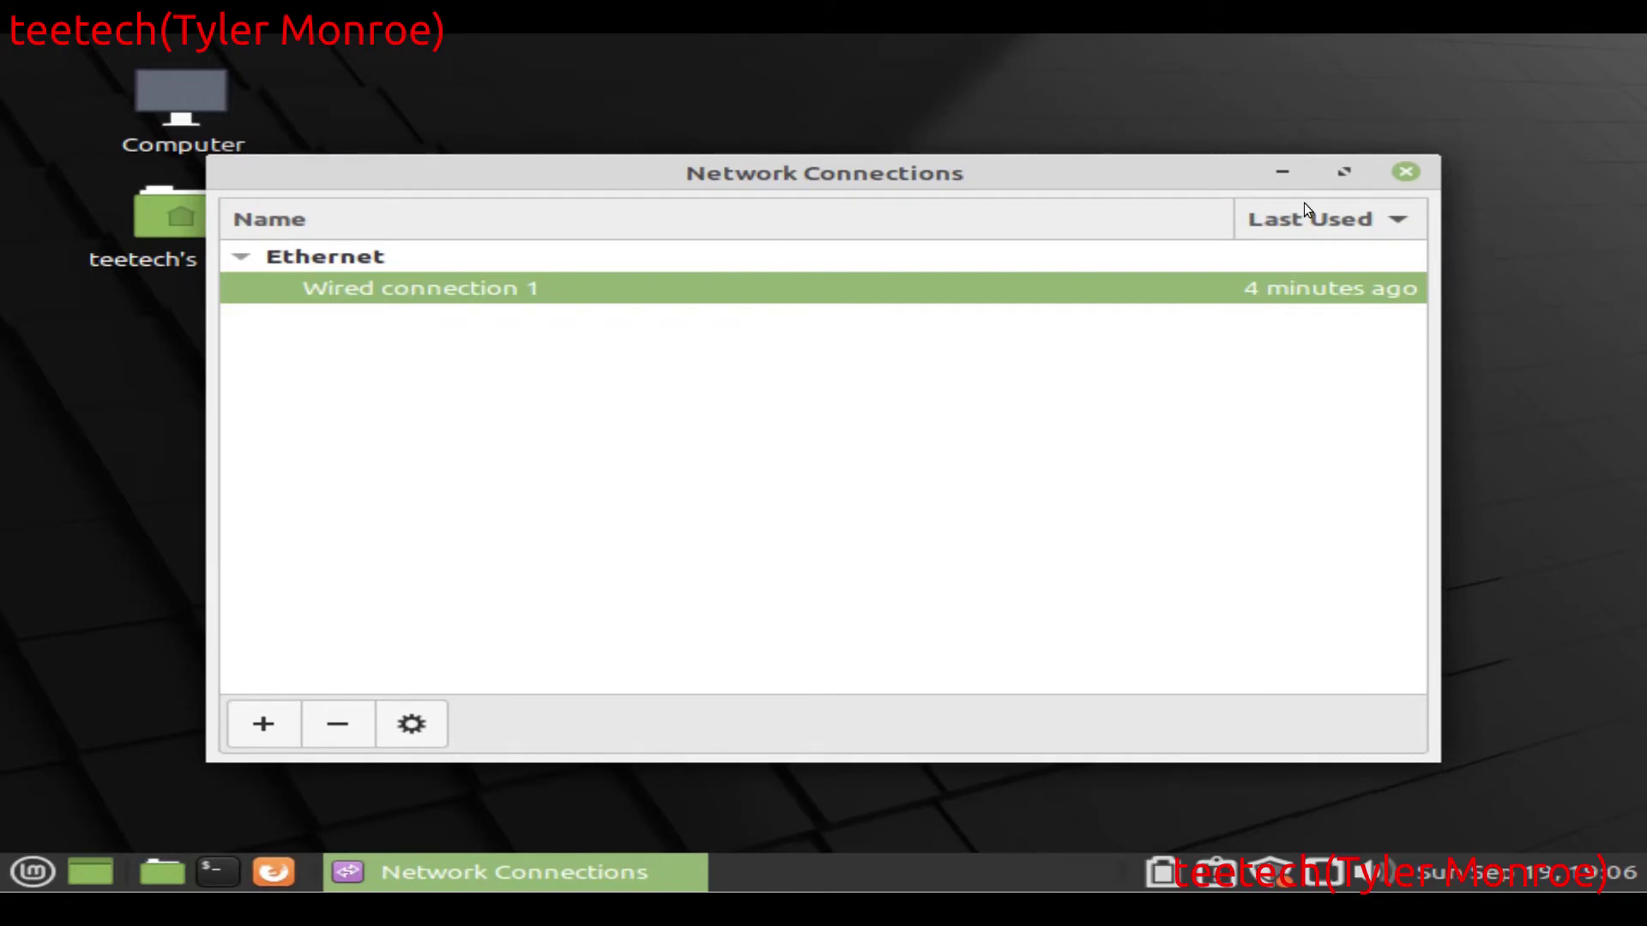
# Step: Close Network Connections and turn Wired connection 1 off and back on
pyautogui.click(1407, 173)
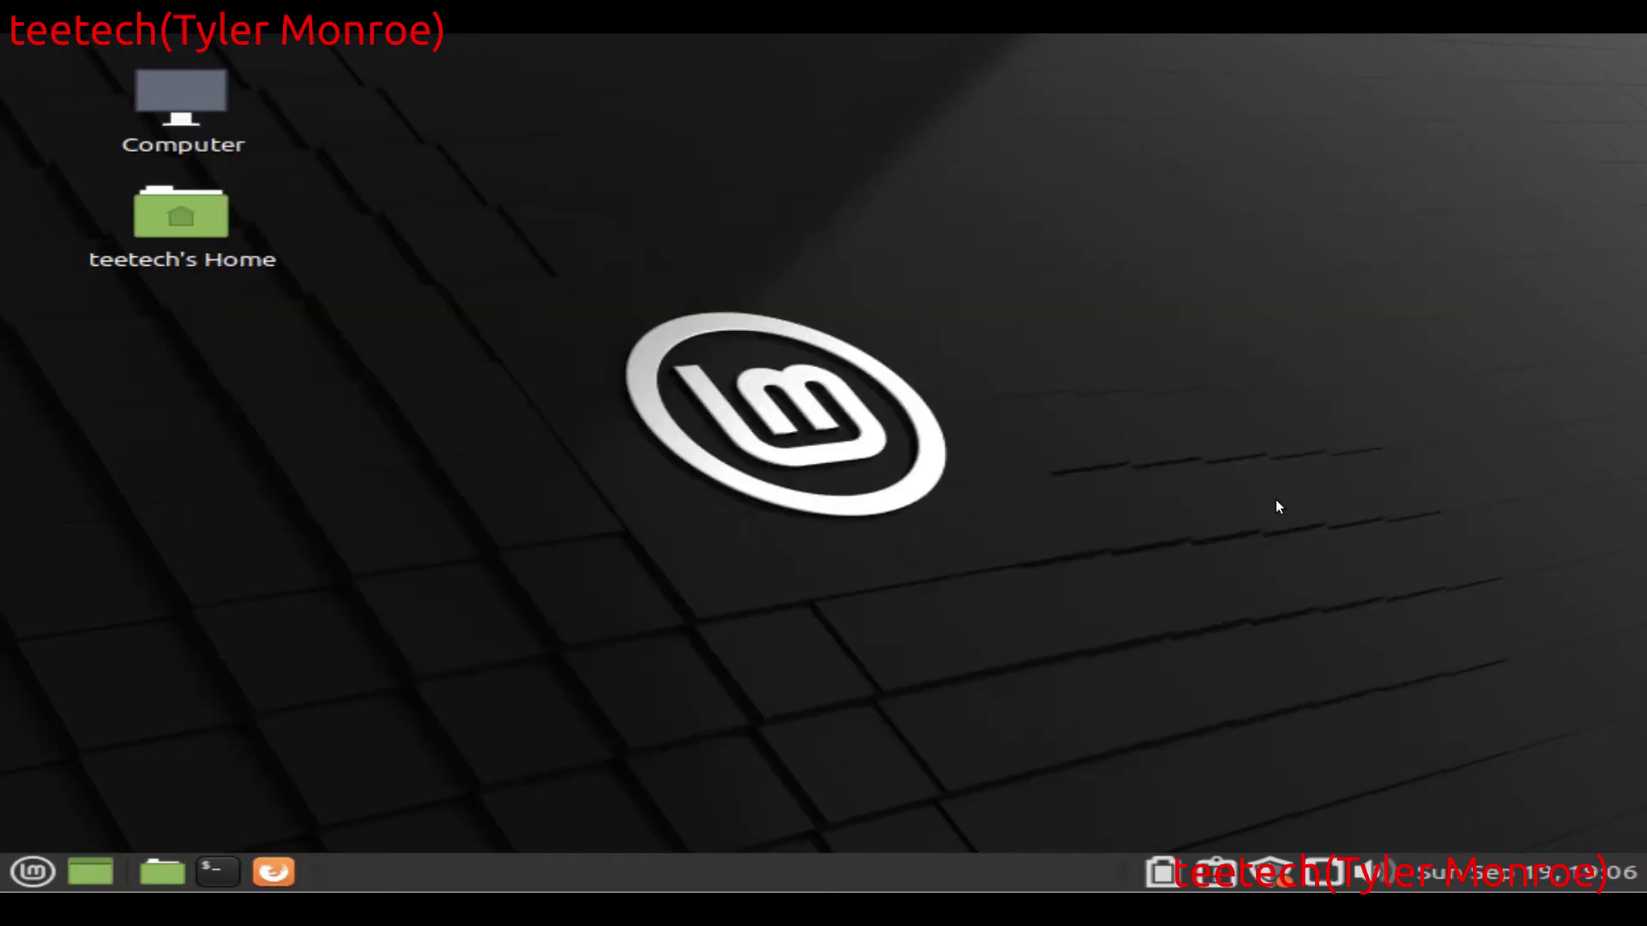
pyautogui.click(1334, 872)
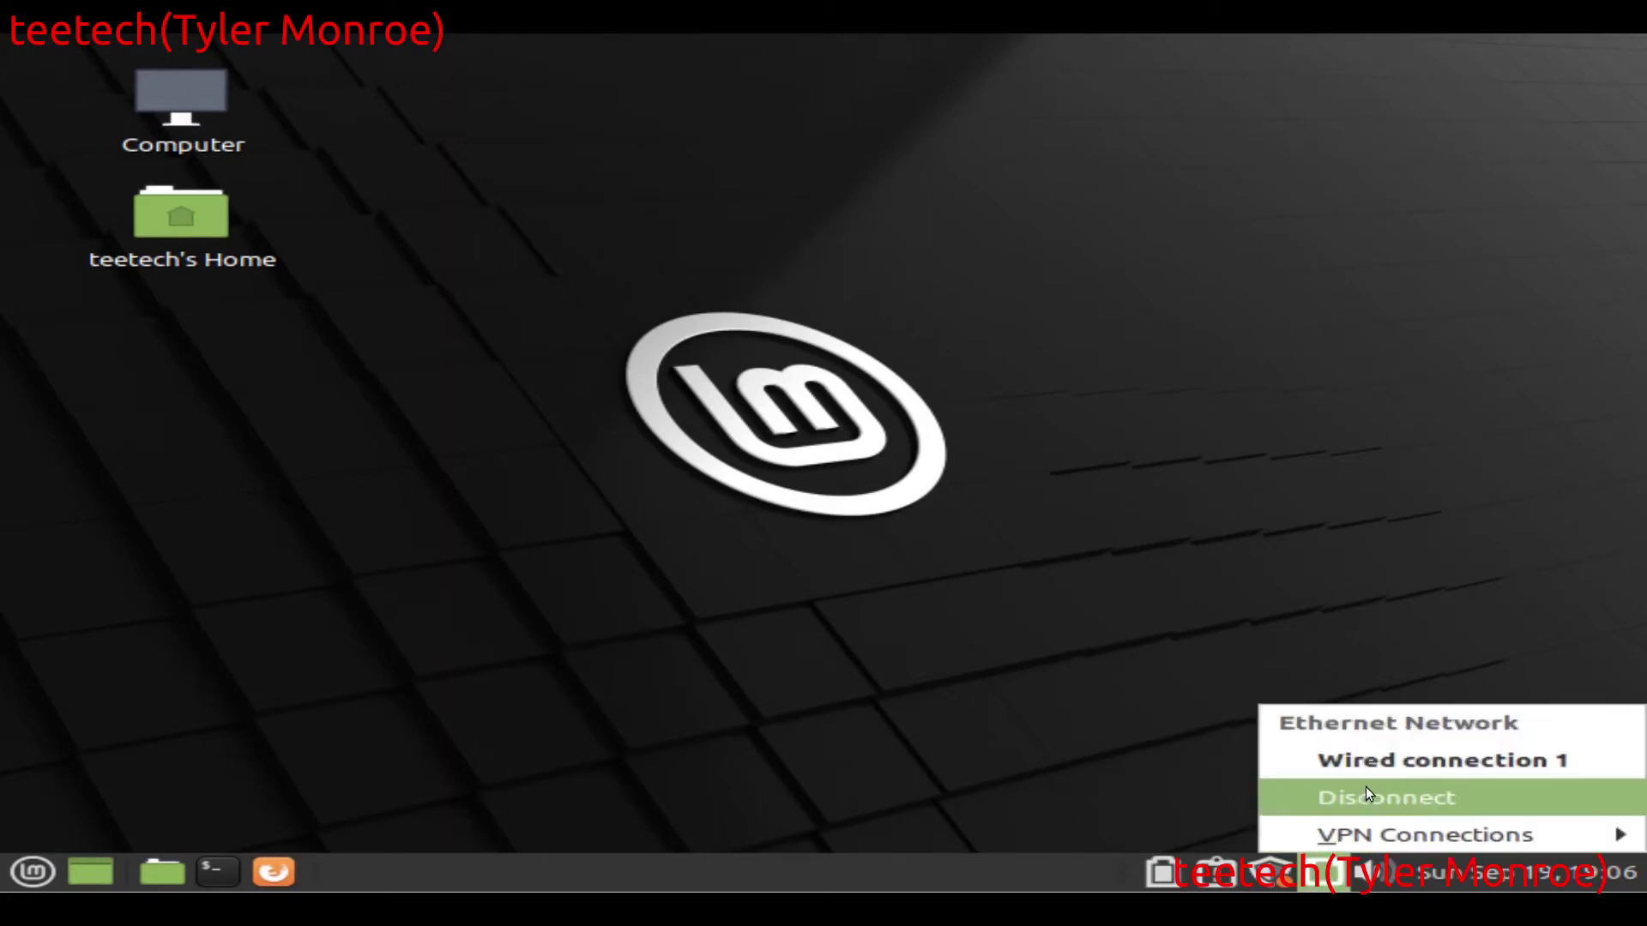
pyautogui.click(1364, 796)
pyautogui.click(1335, 872)
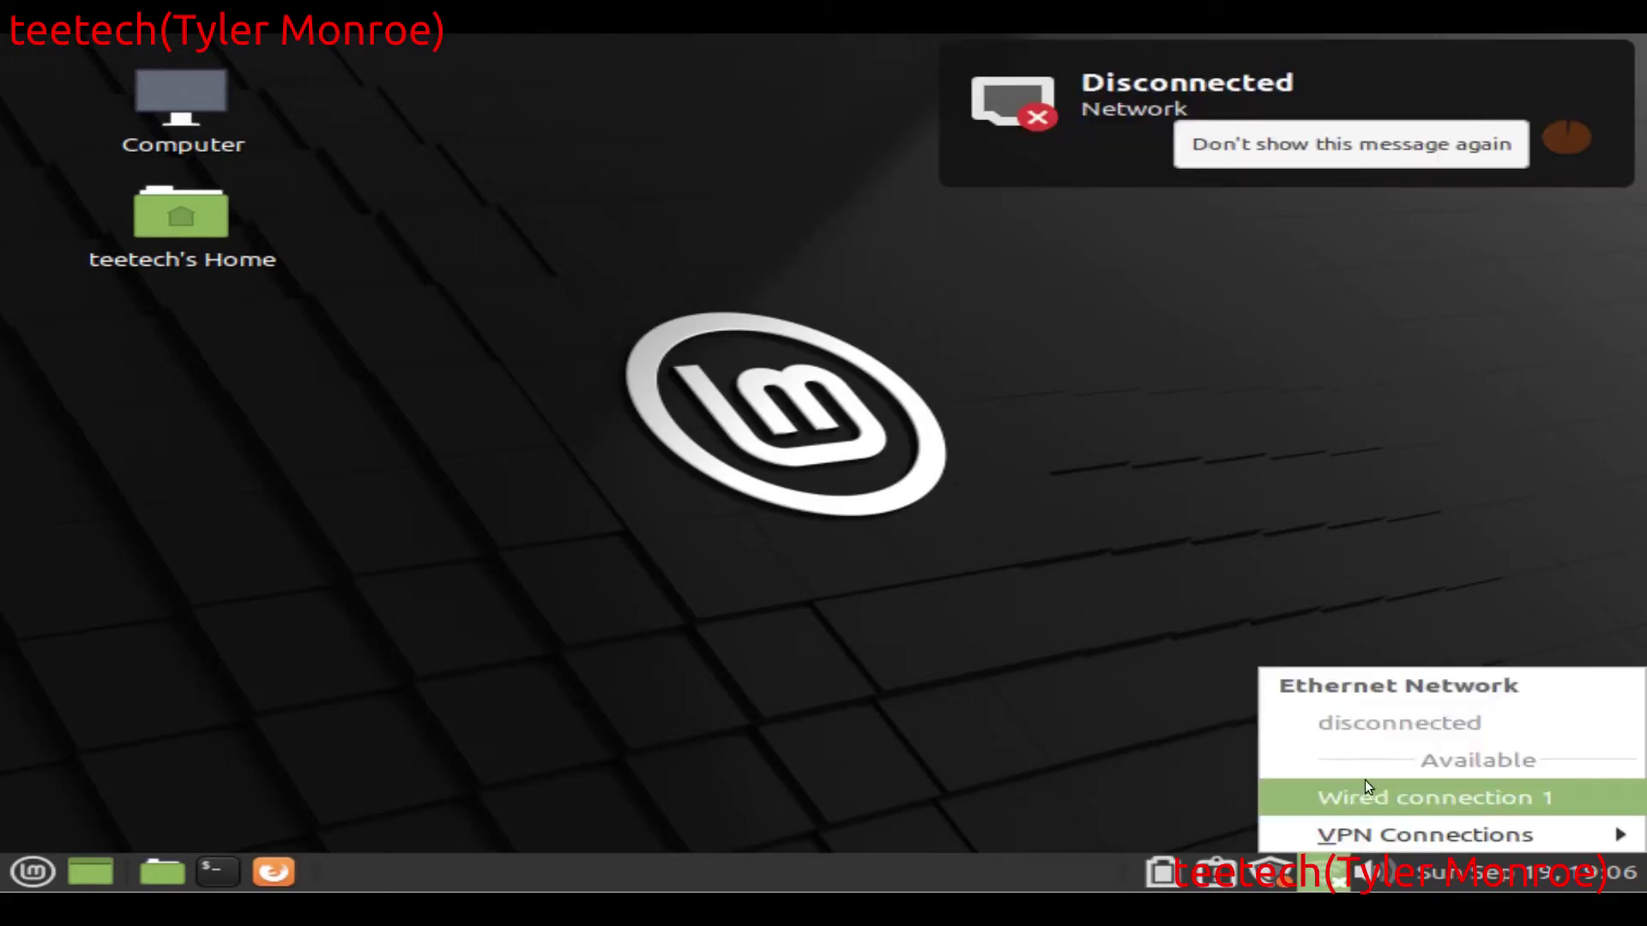
pyautogui.click(1367, 802)
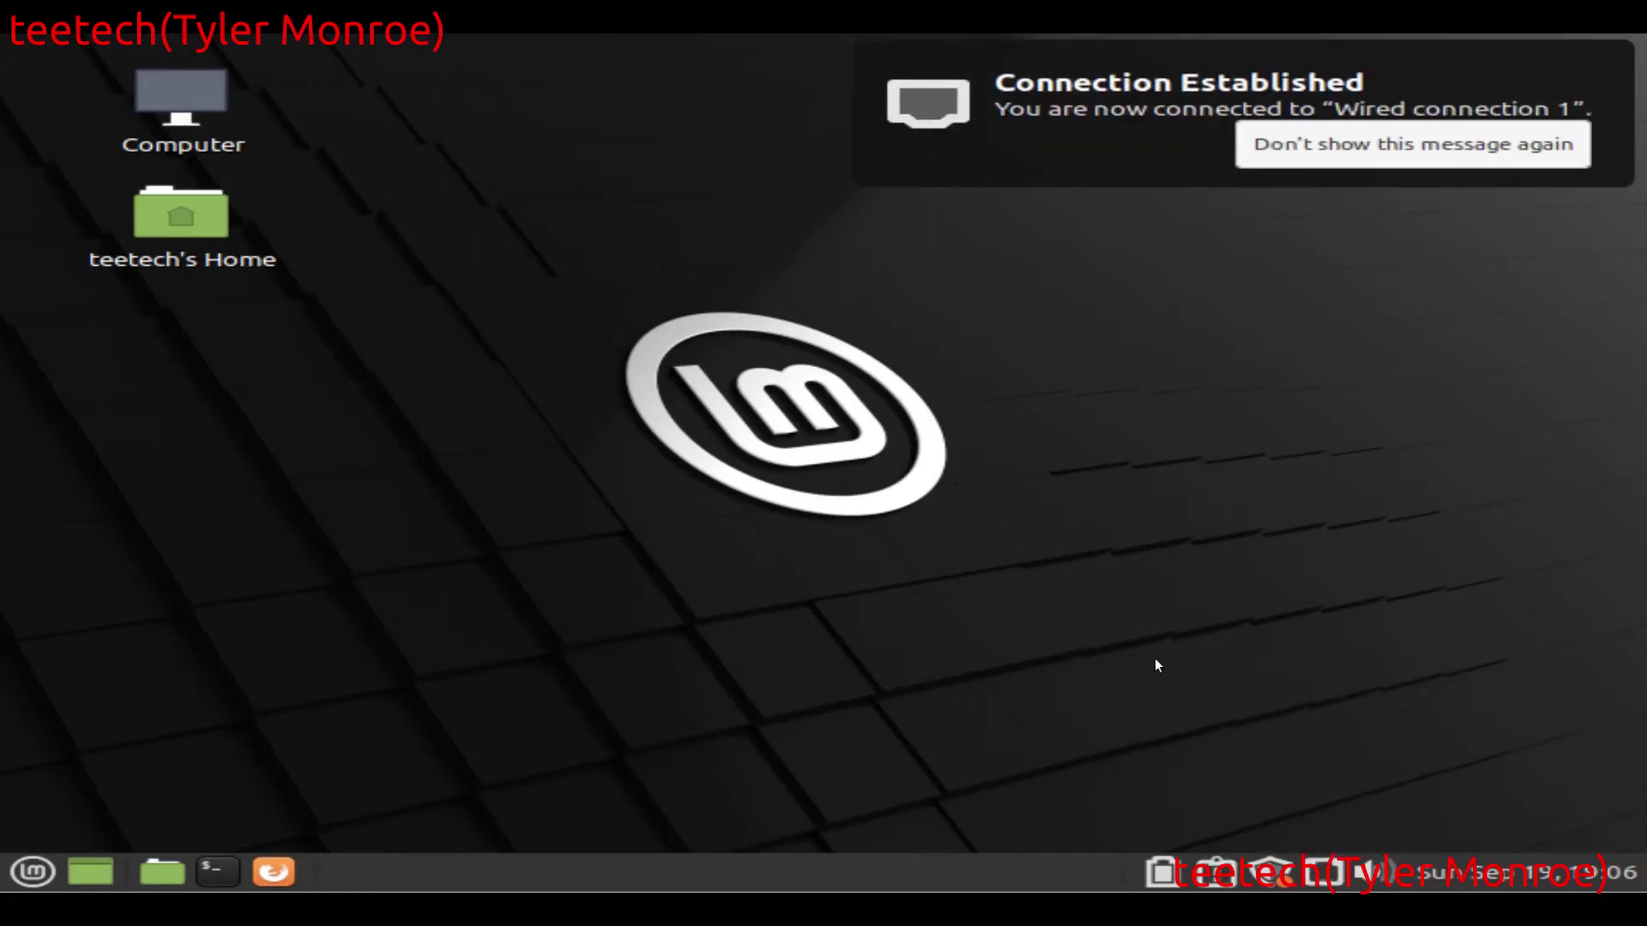
pyautogui.click(1019, 118)
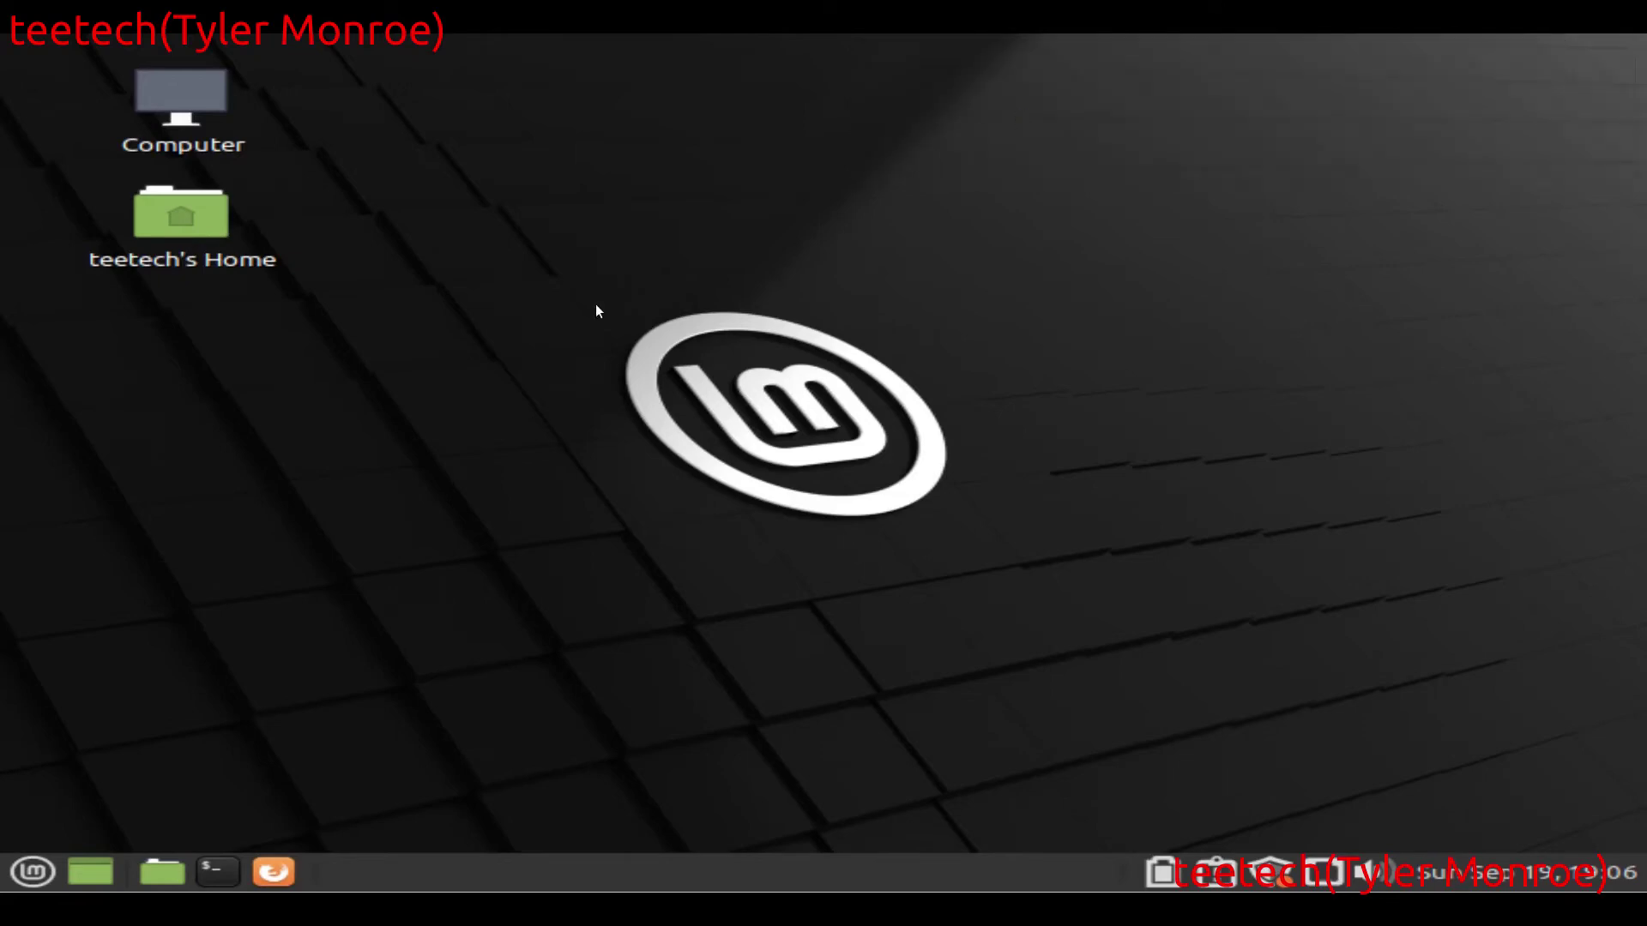
# Step: Run ifconfig in a new terminal to confirm 192.168.1.253, then clear and exit
pyautogui.click(213, 862)
pyautogui.write('ifconfig')
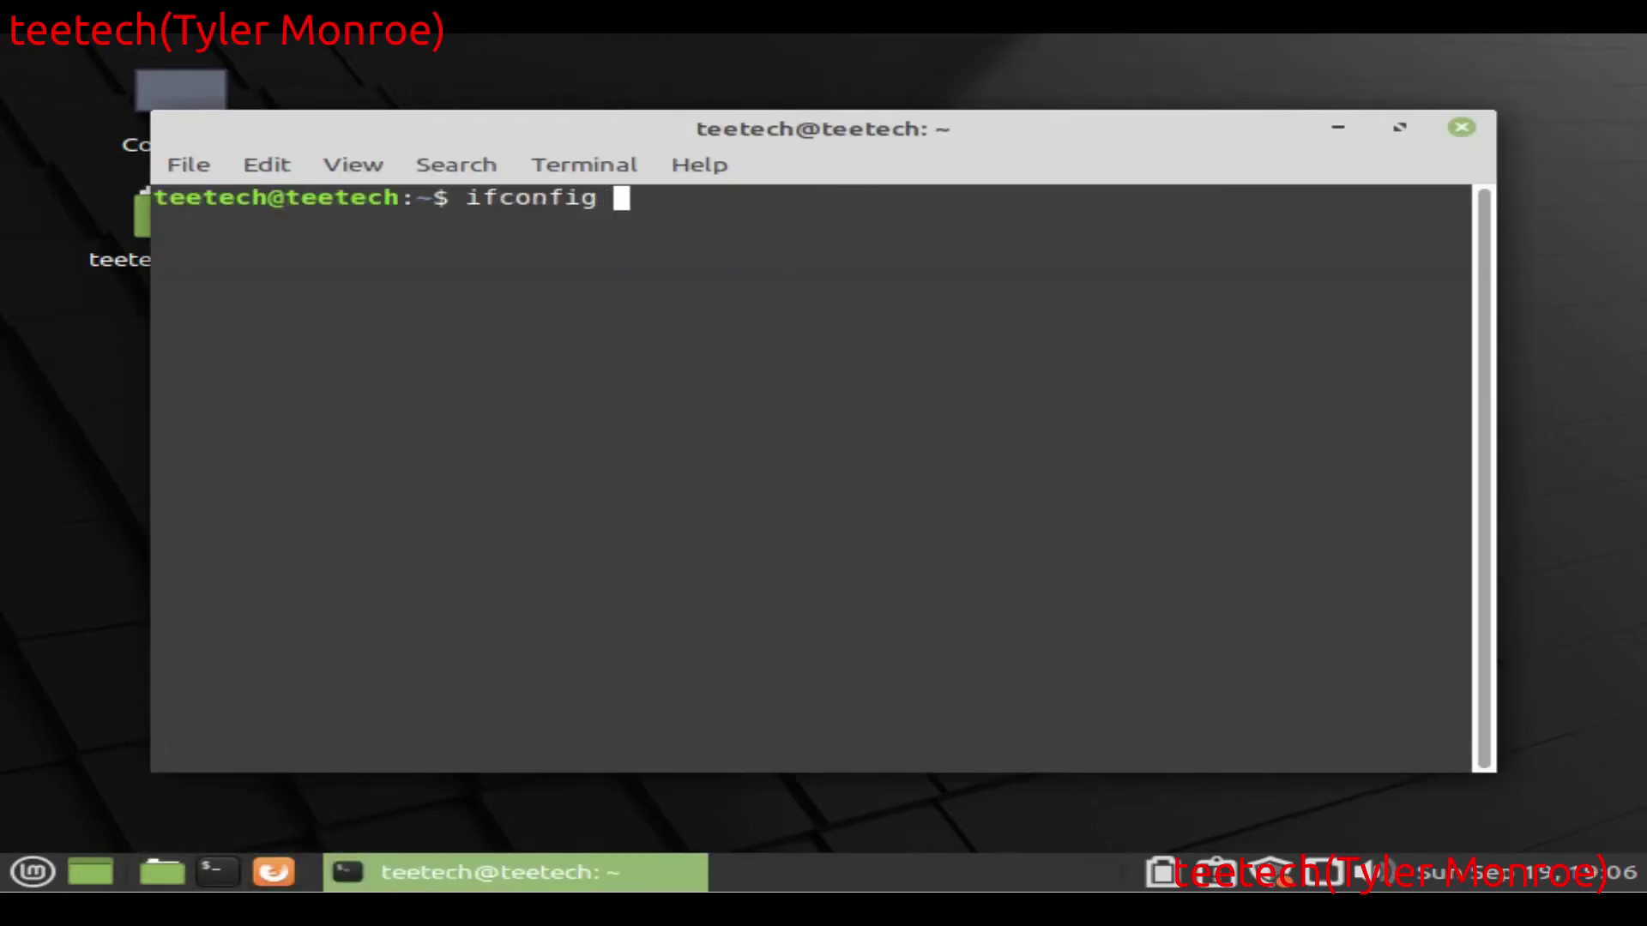
pyautogui.press('Return')
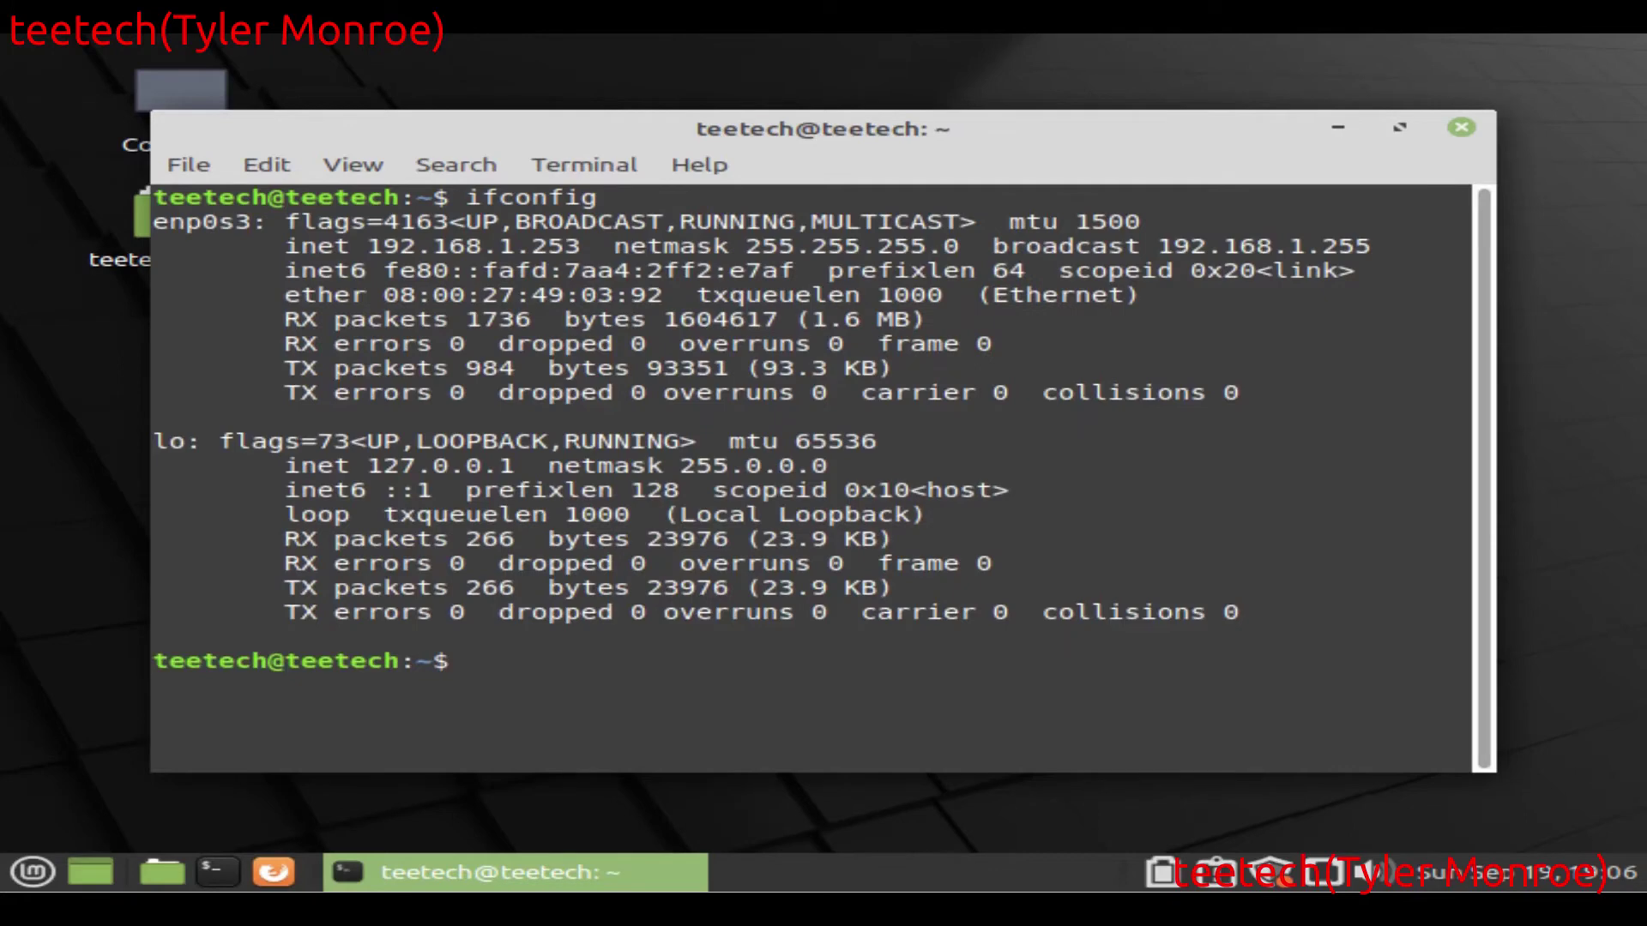
pyautogui.write('clear')
pyautogui.press('Return')
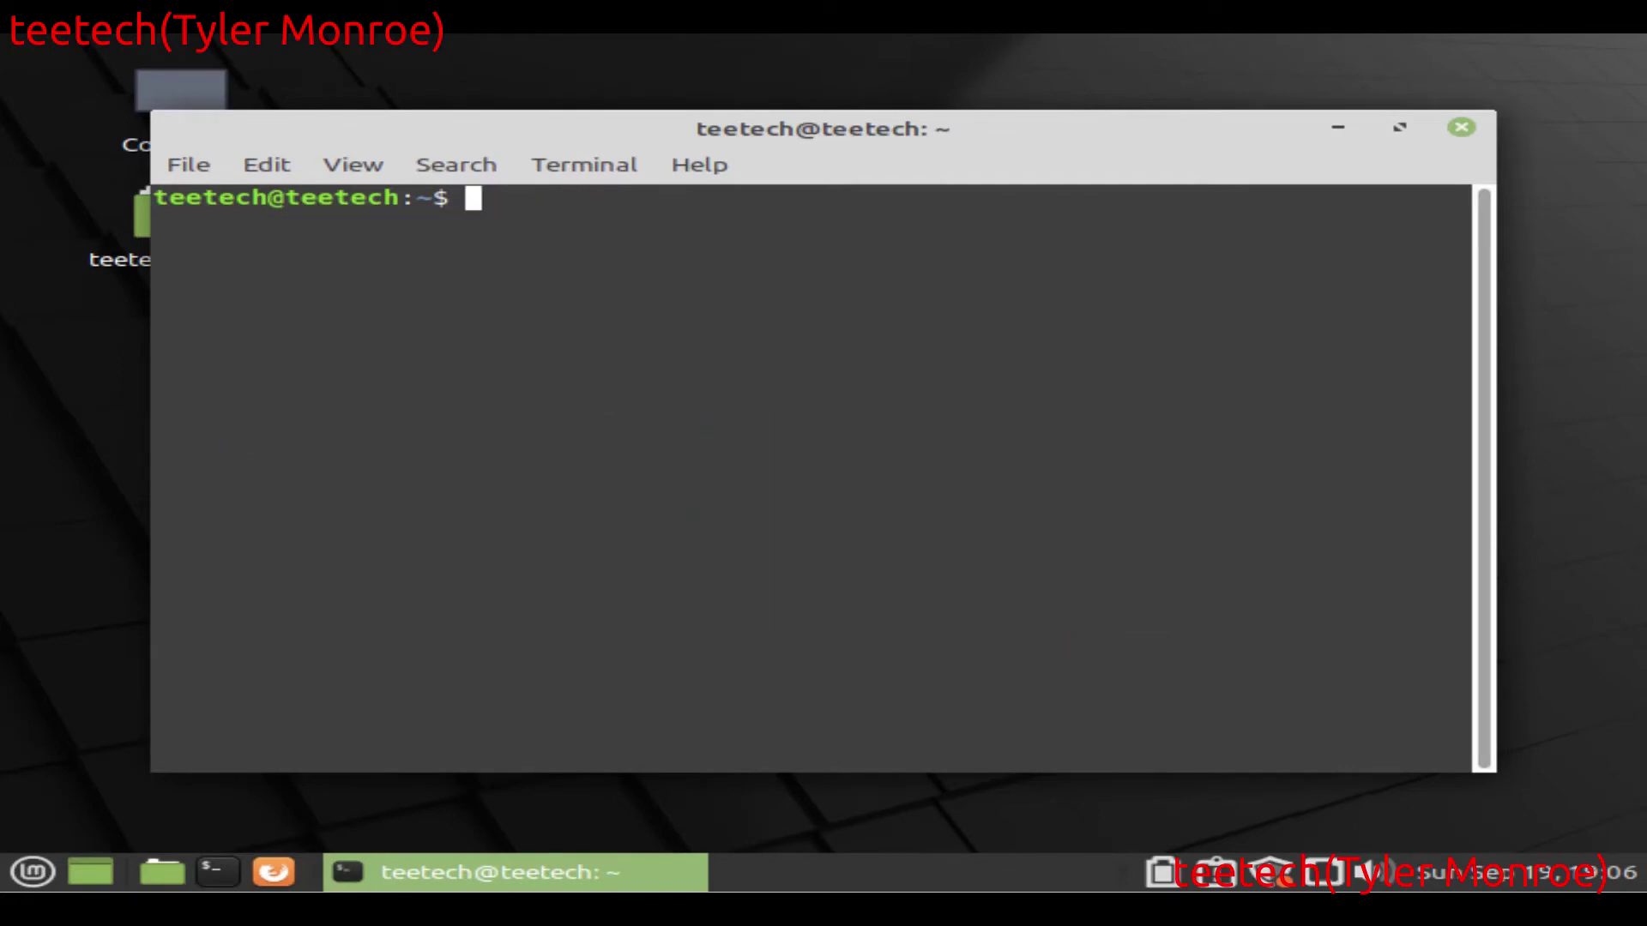
pyautogui.write('exit')
pyautogui.press('Return')
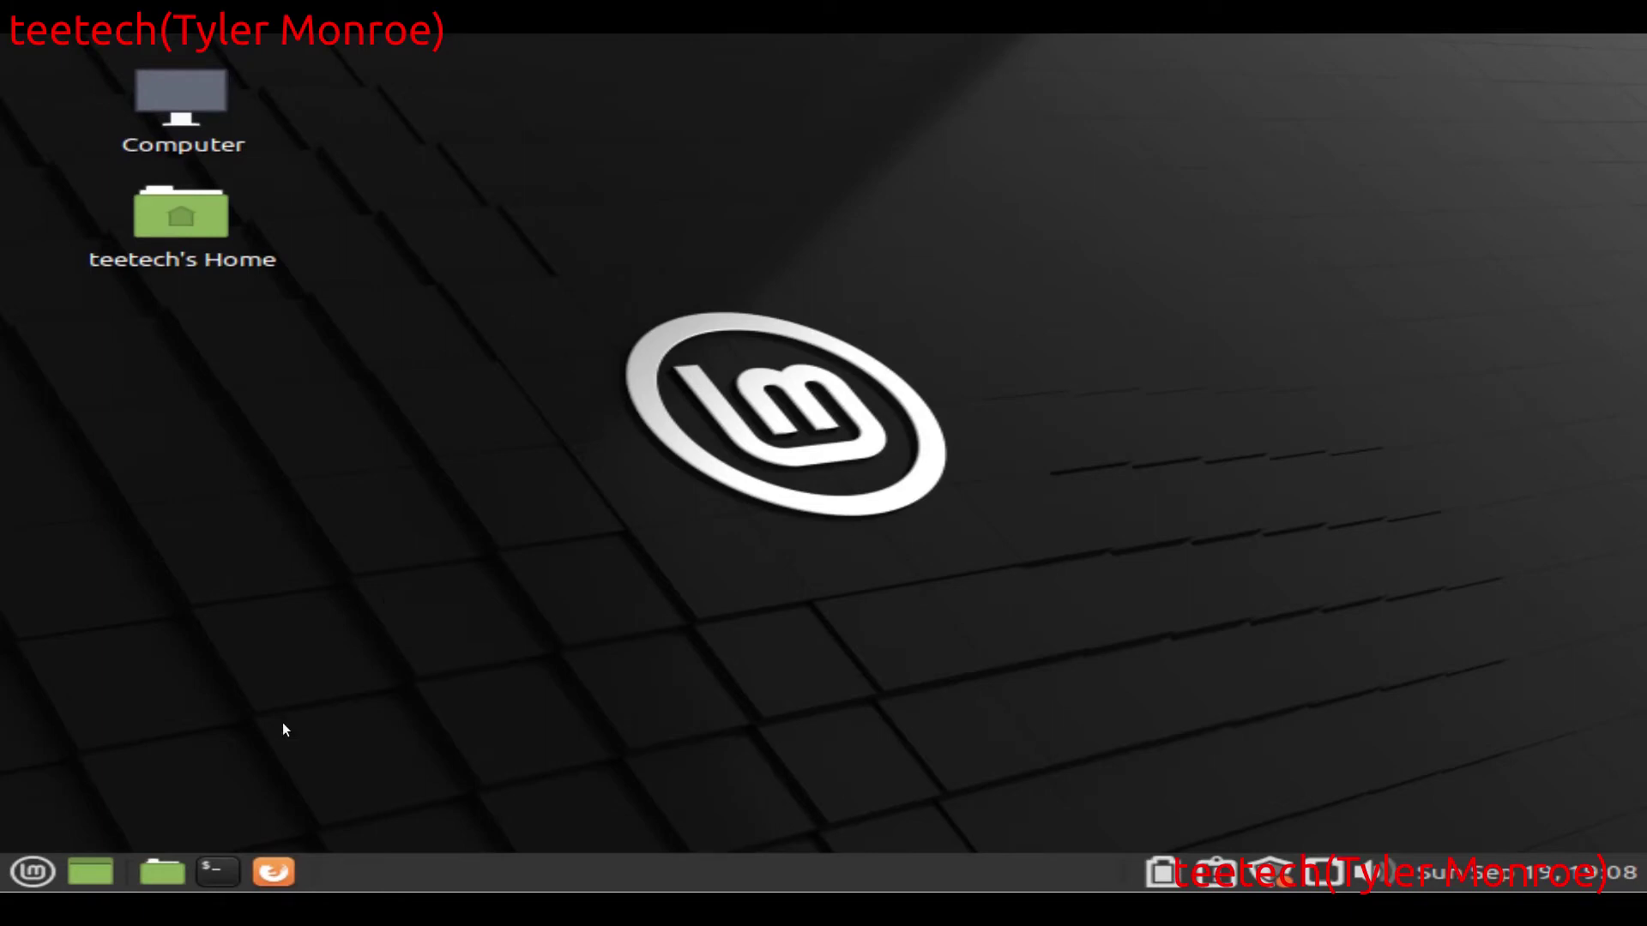
# Step: Launch vncviewer from a terminal and connect to 192.168.1.254 using the VNC password
pyautogui.click(214, 869)
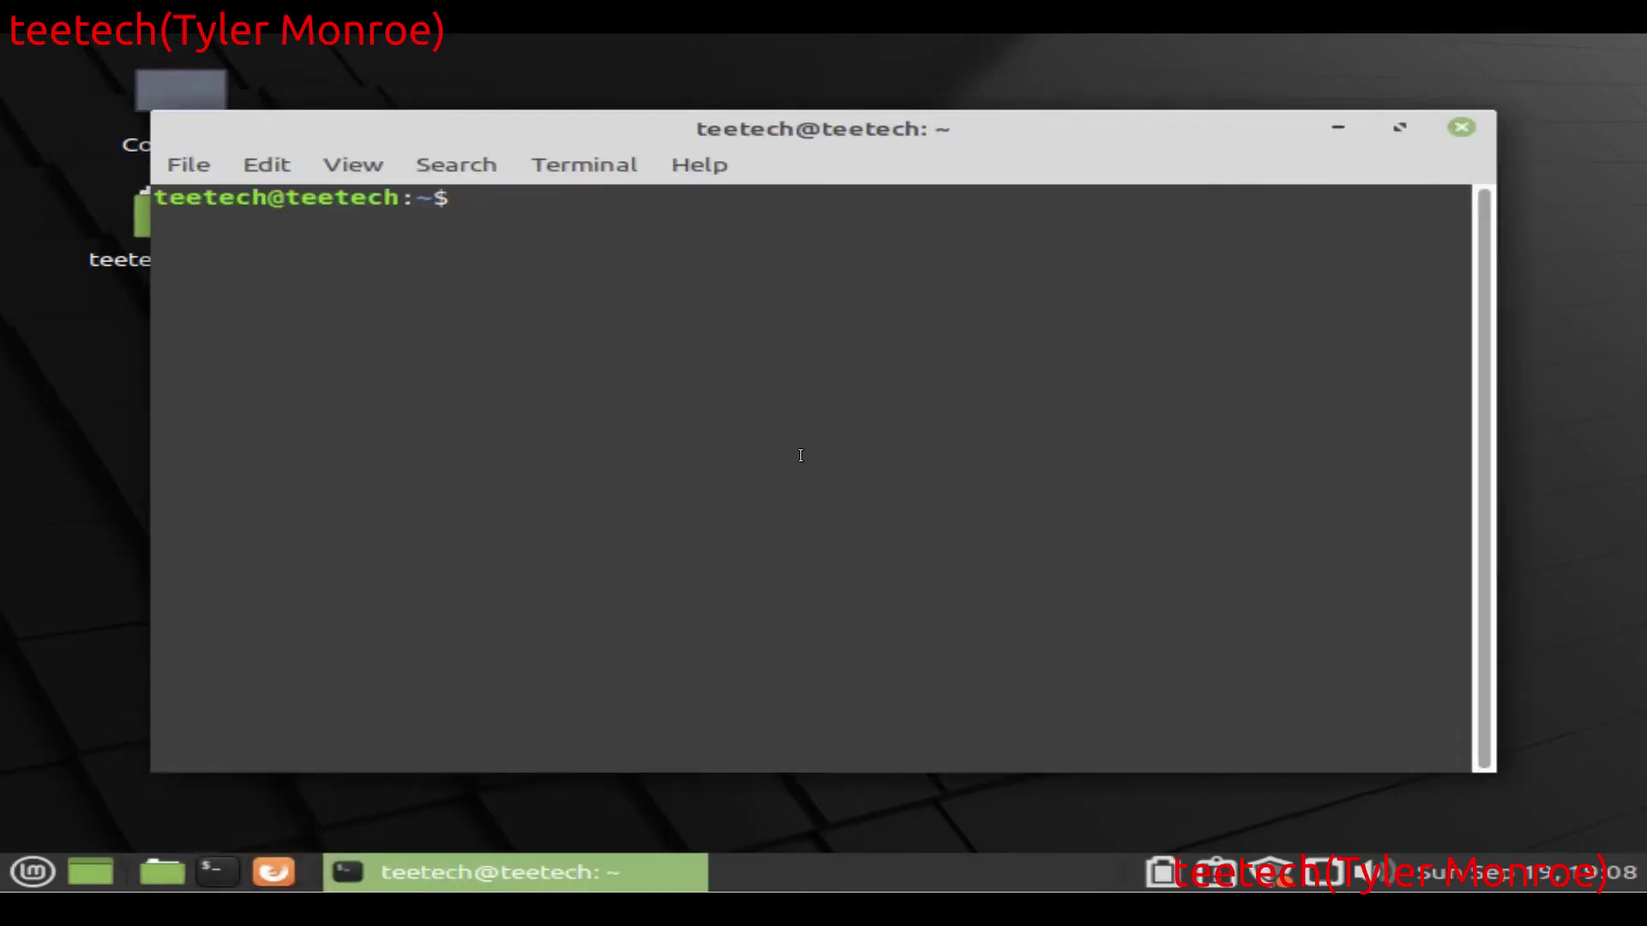
pyautogui.write('vnc')
pyautogui.press('BackSpace')
pyautogui.write('cviewer')
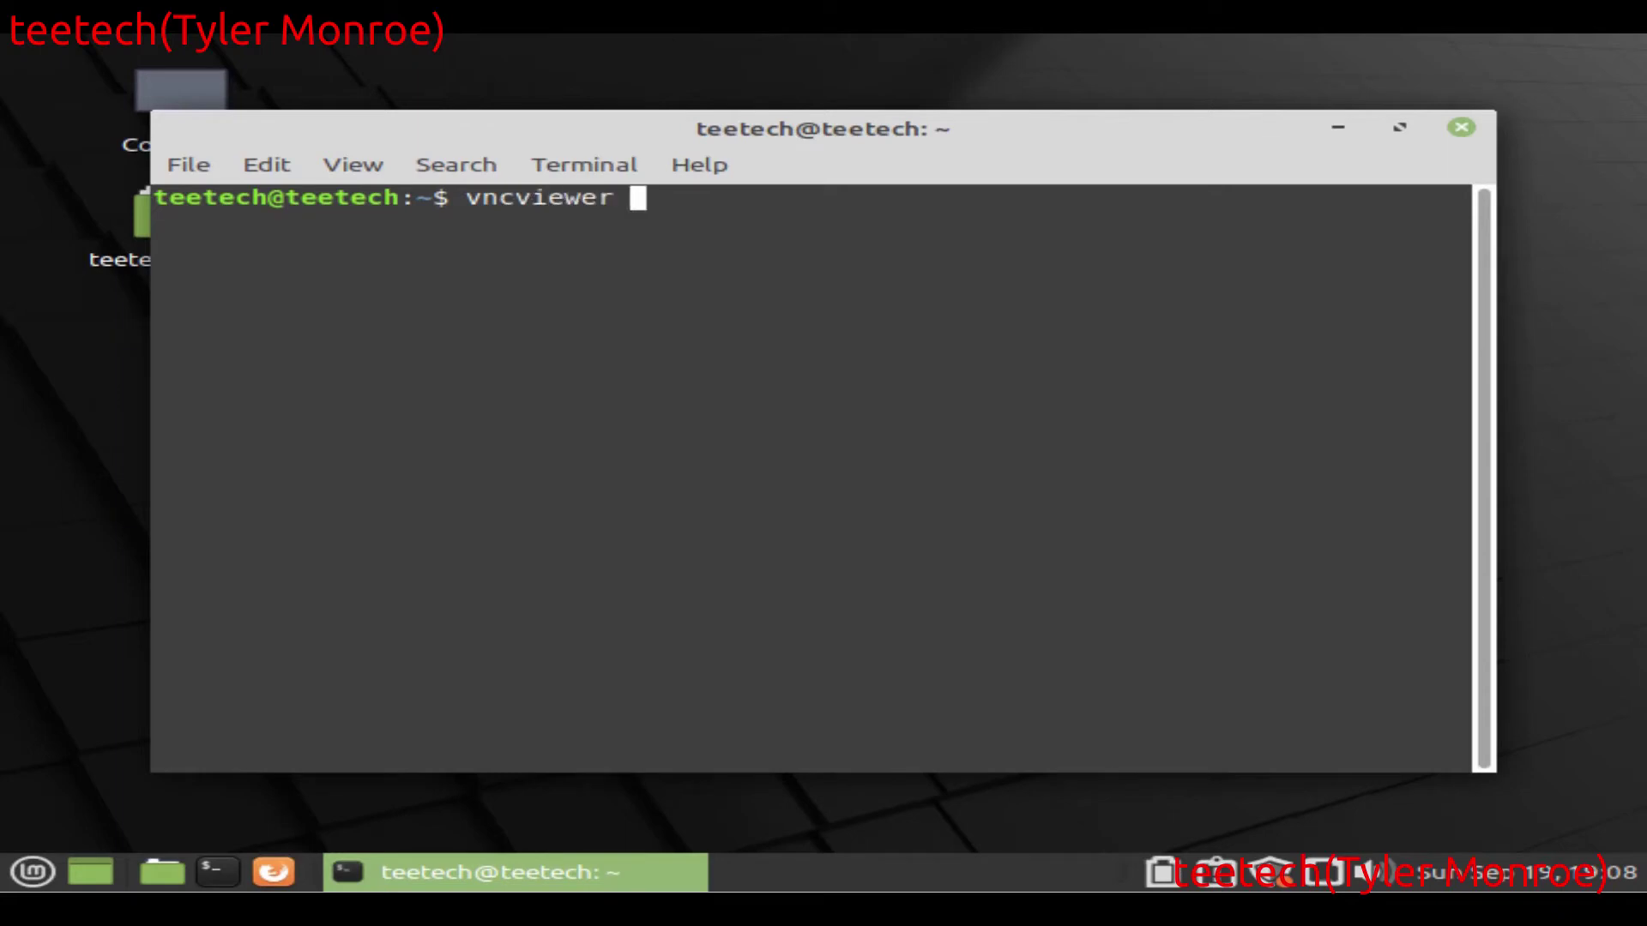
pyautogui.press('Return')
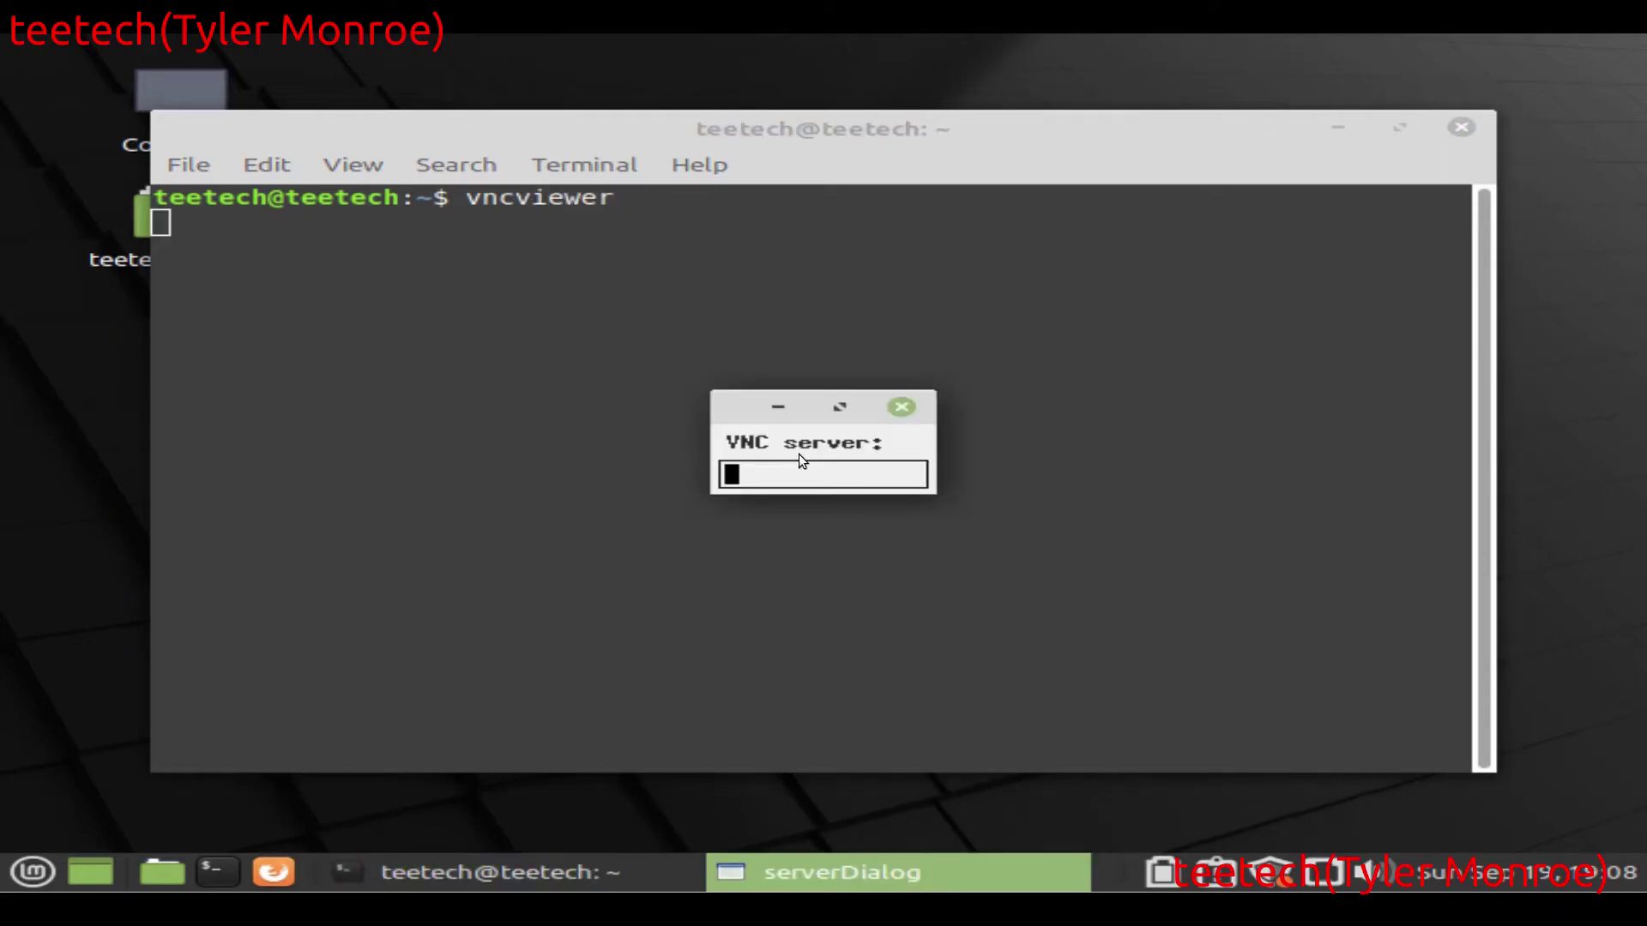
pyautogui.write('192.1')
pyautogui.write('68.1.254')
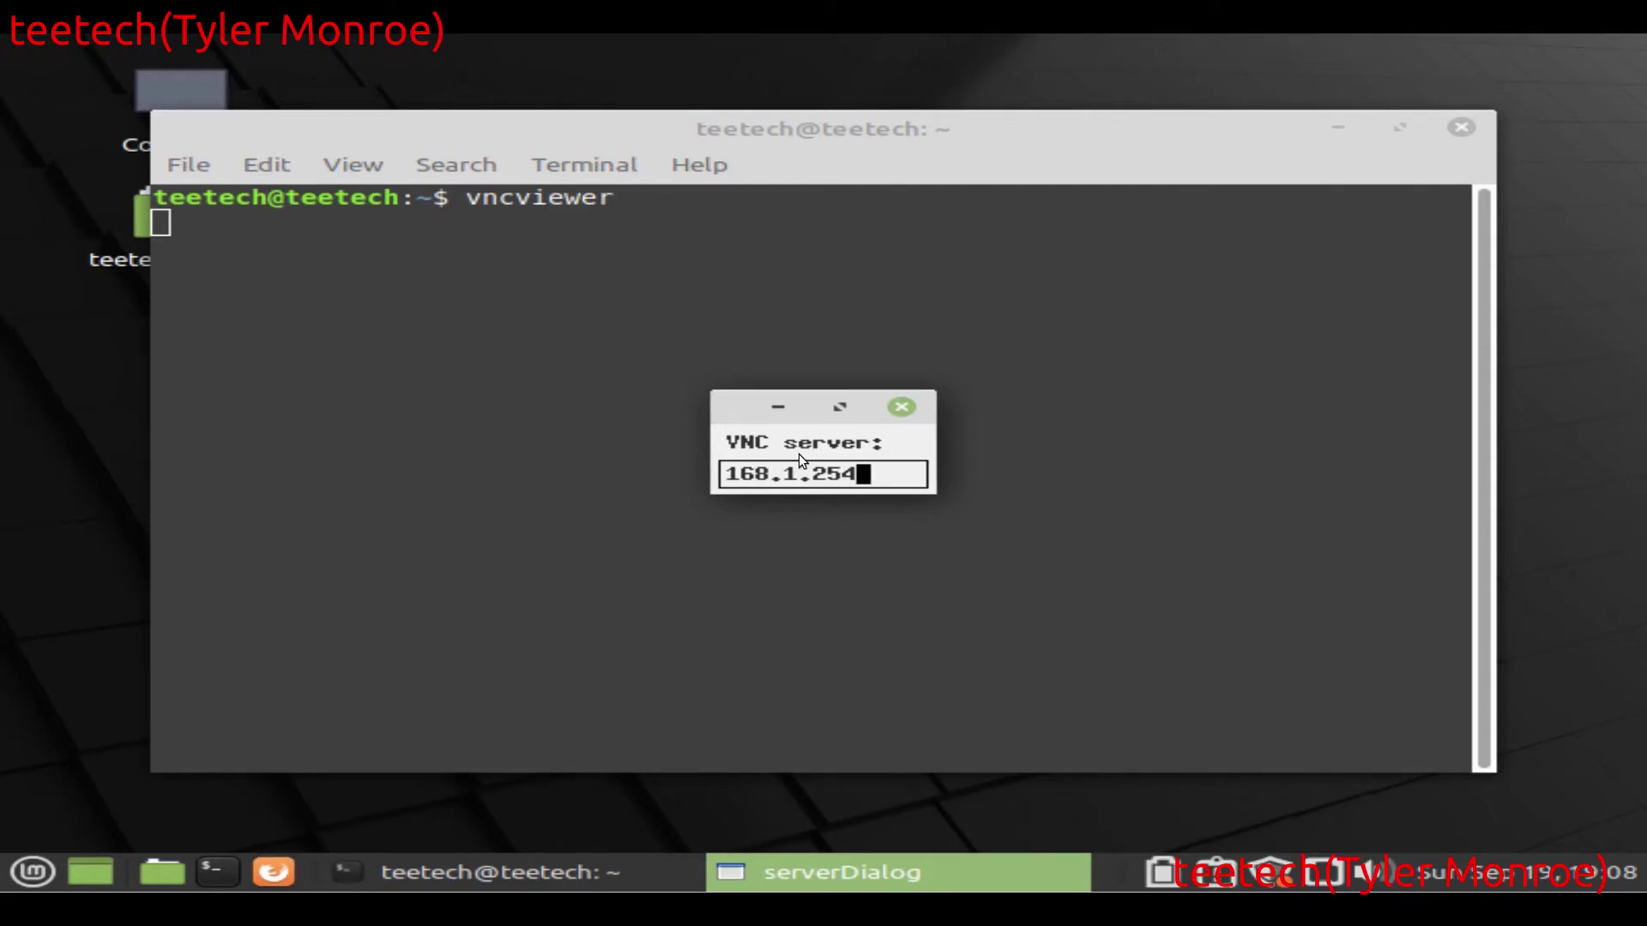
pyautogui.press('Return')
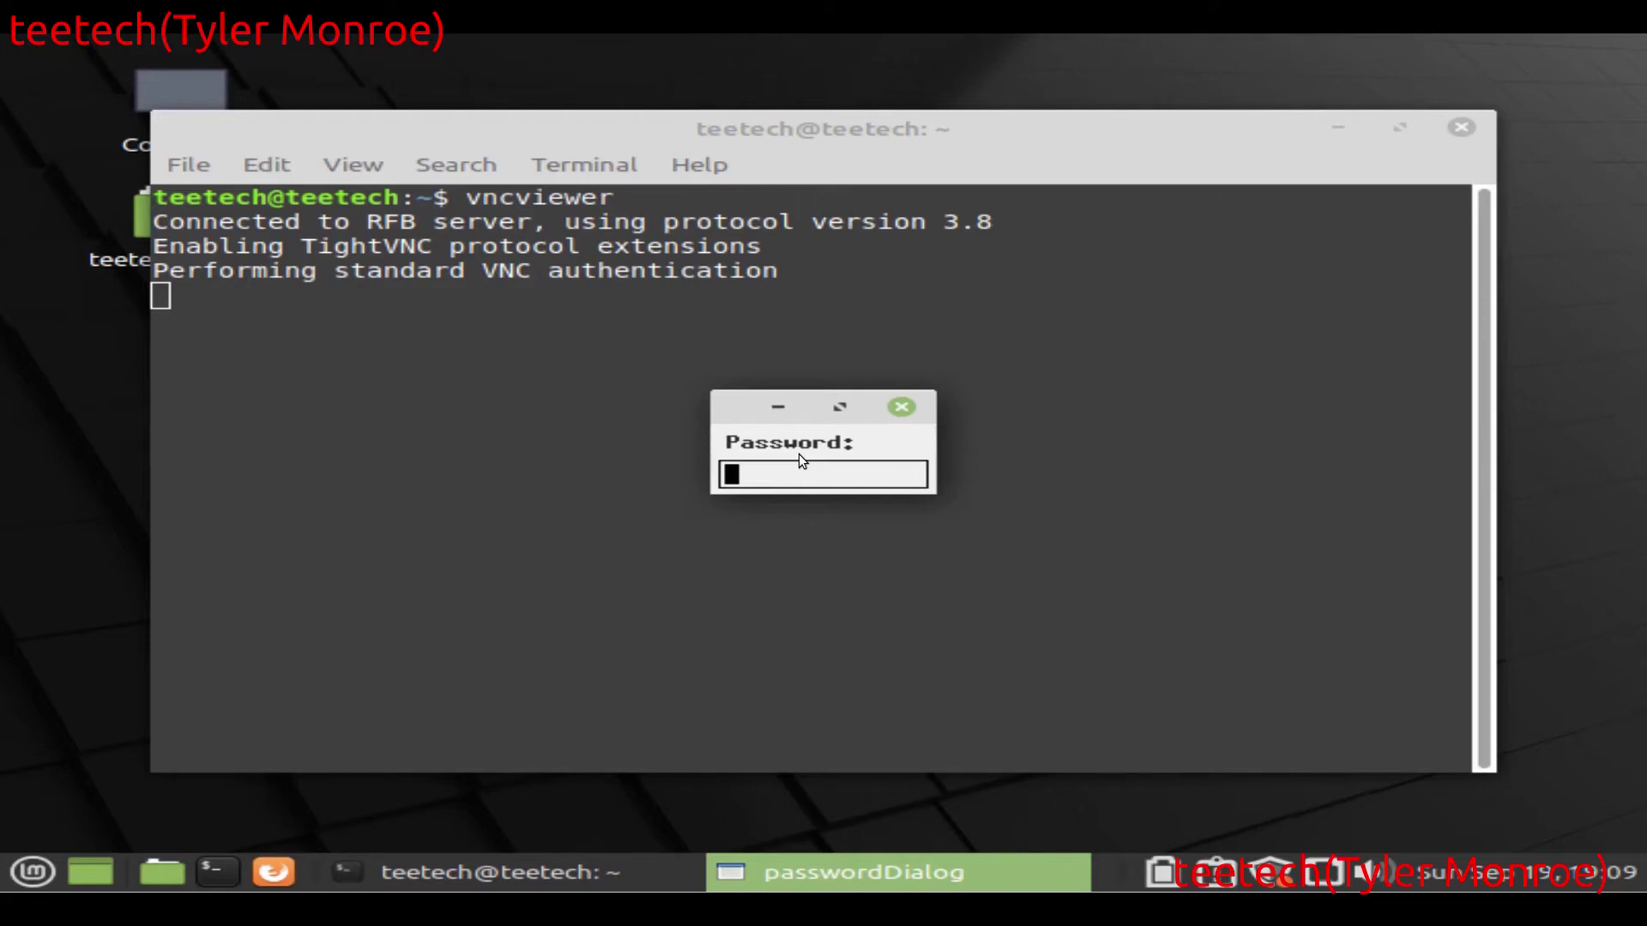
pyautogui.press('Return')
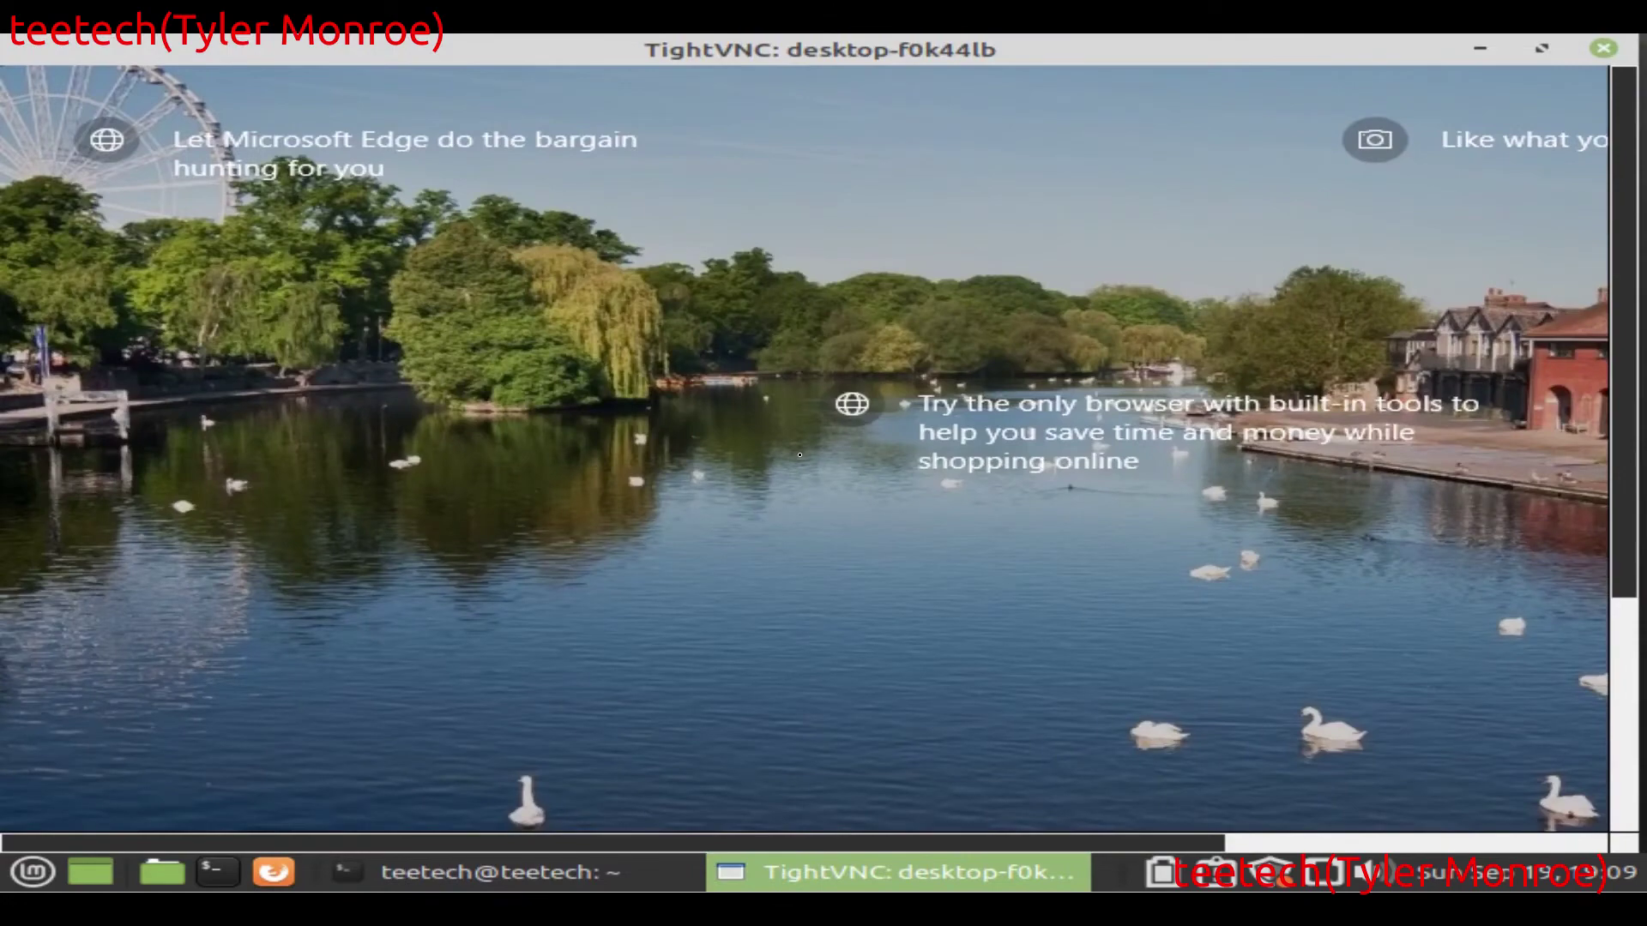
# Step: Maximize the viewer window and open File Explorer on the remote Windows desktop
pyautogui.scroll(-5, 835, 421)
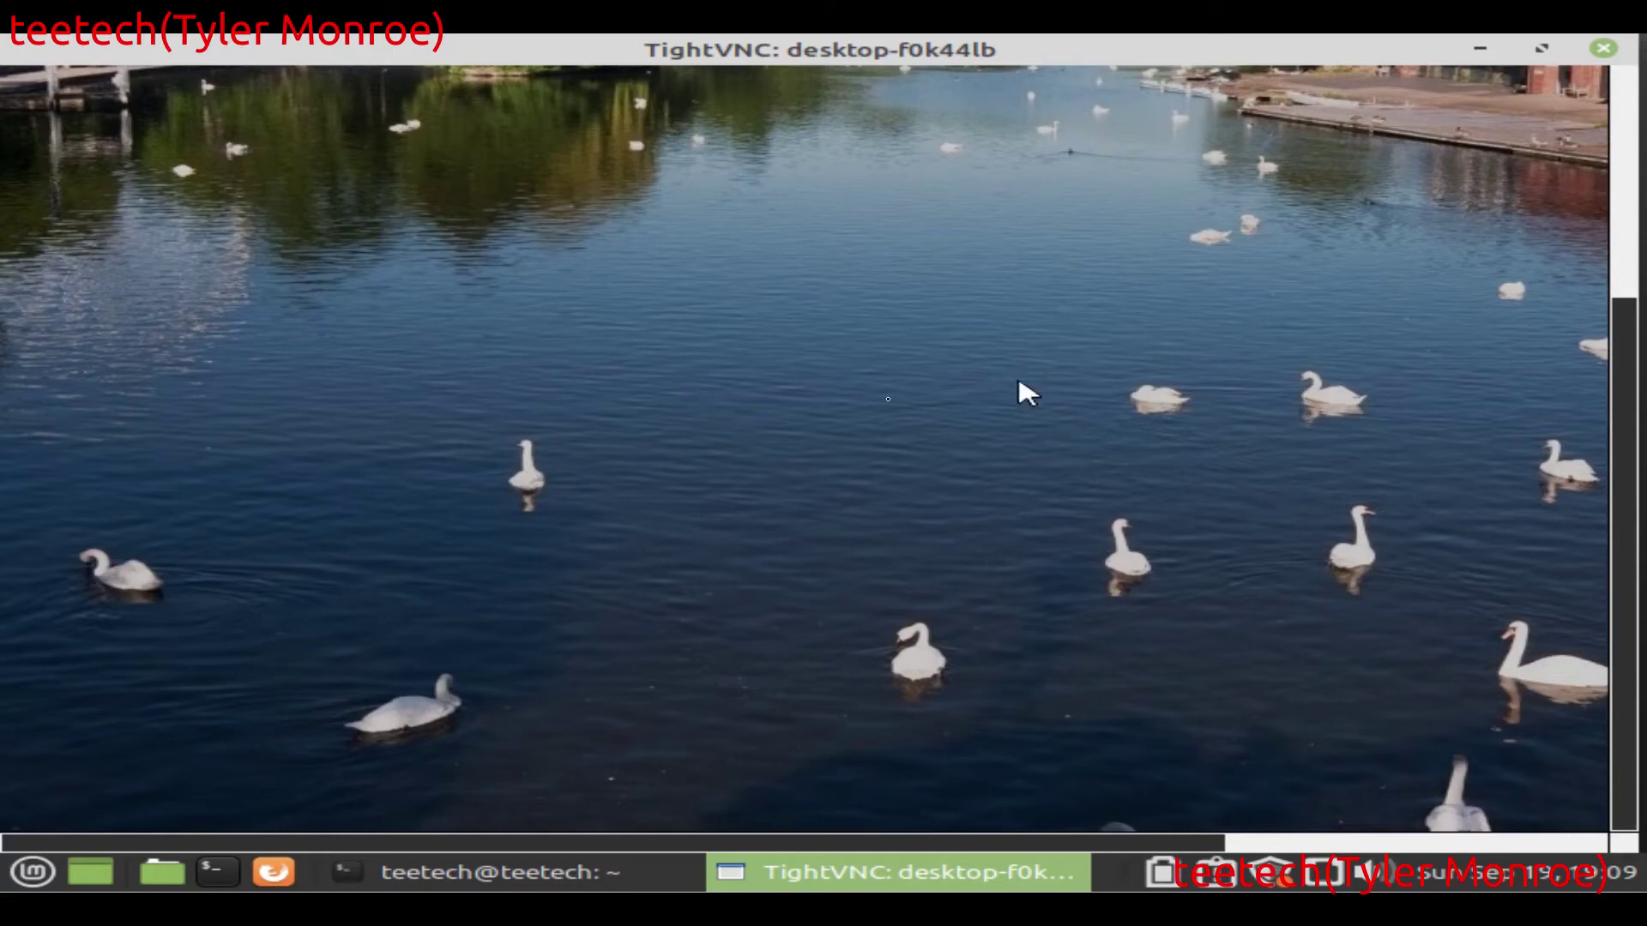
pyautogui.click(1540, 50)
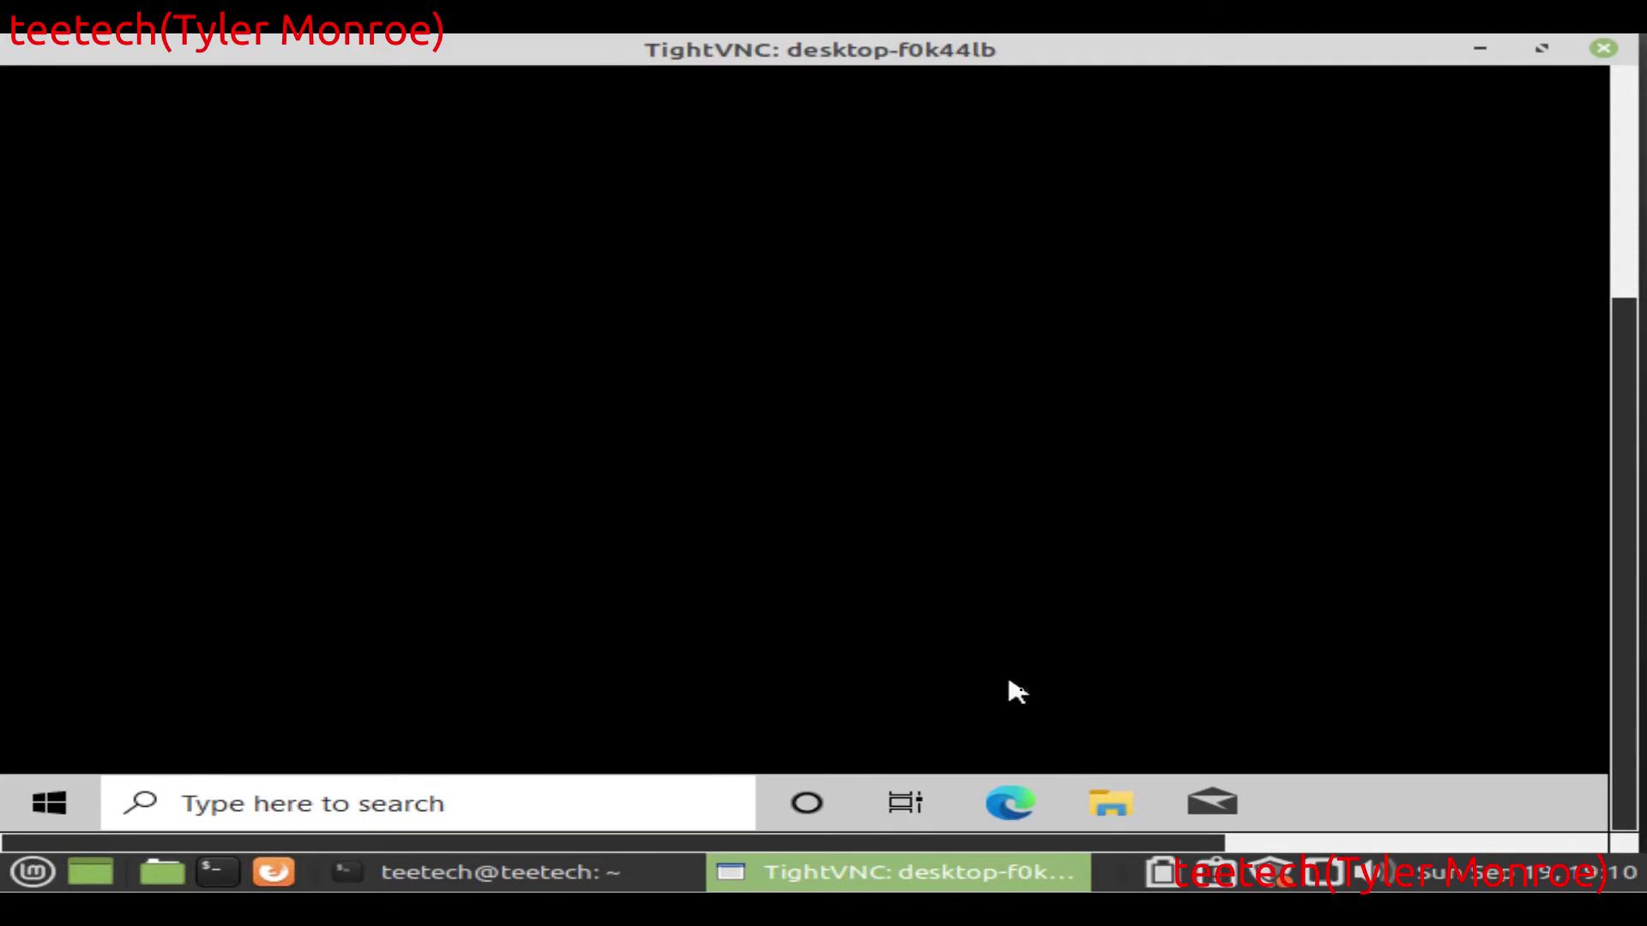
pyautogui.click(1123, 811)
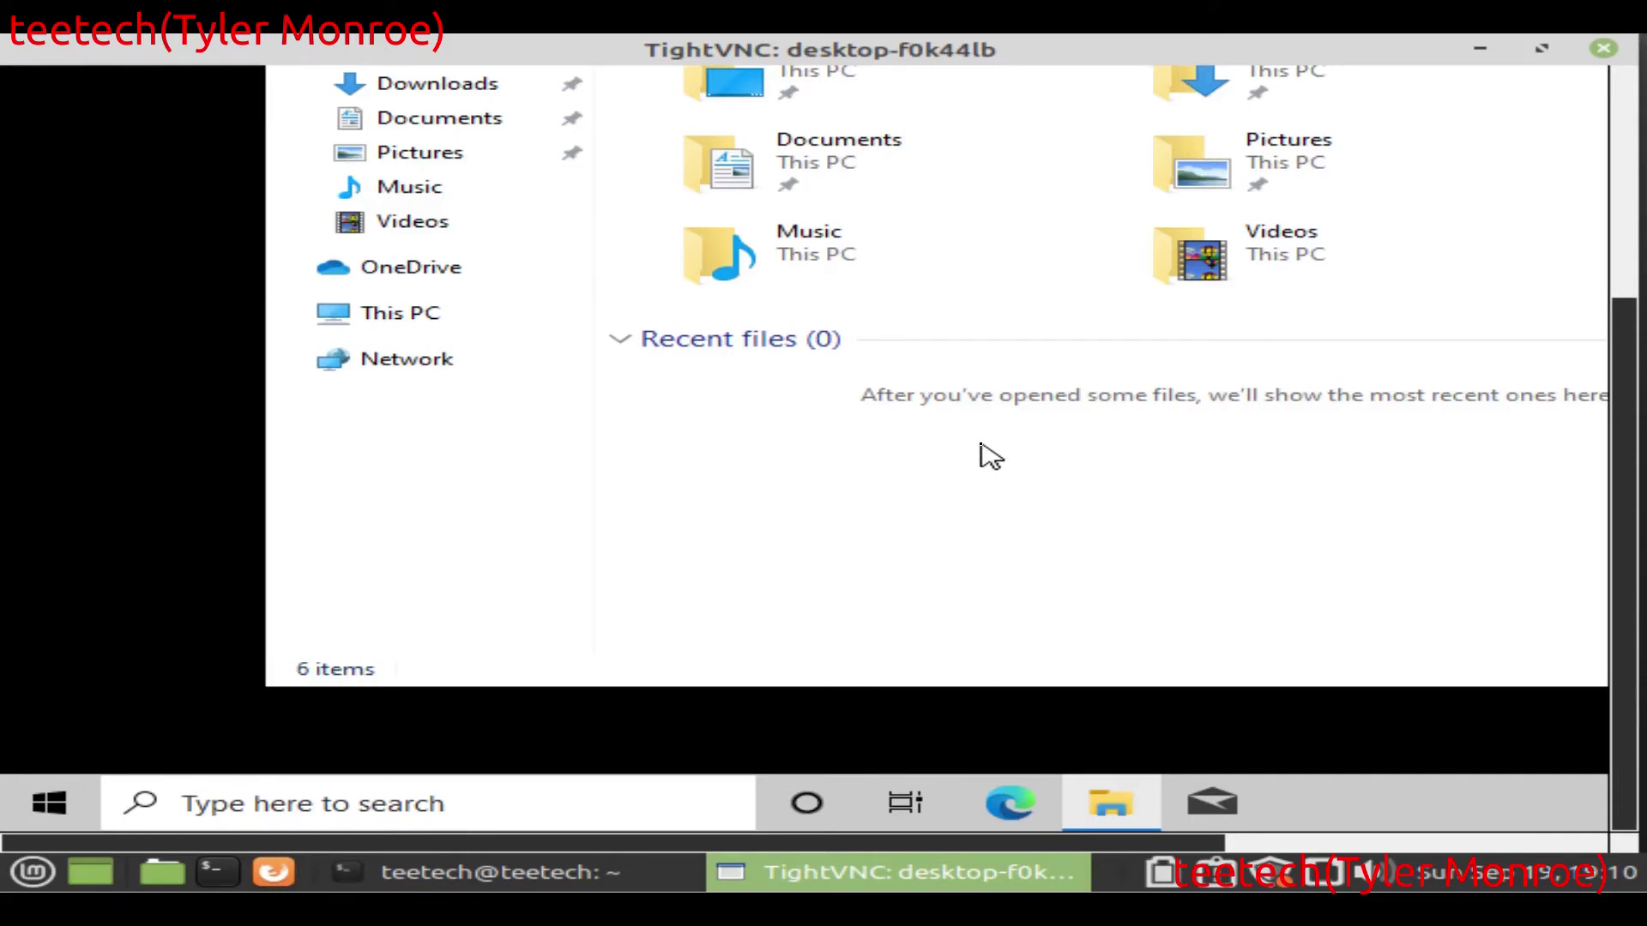
# Step: Bring the Windows VM forward, reposition its windows for comparison, and close its File Explorer
pyautogui.moveTo(400, 872)
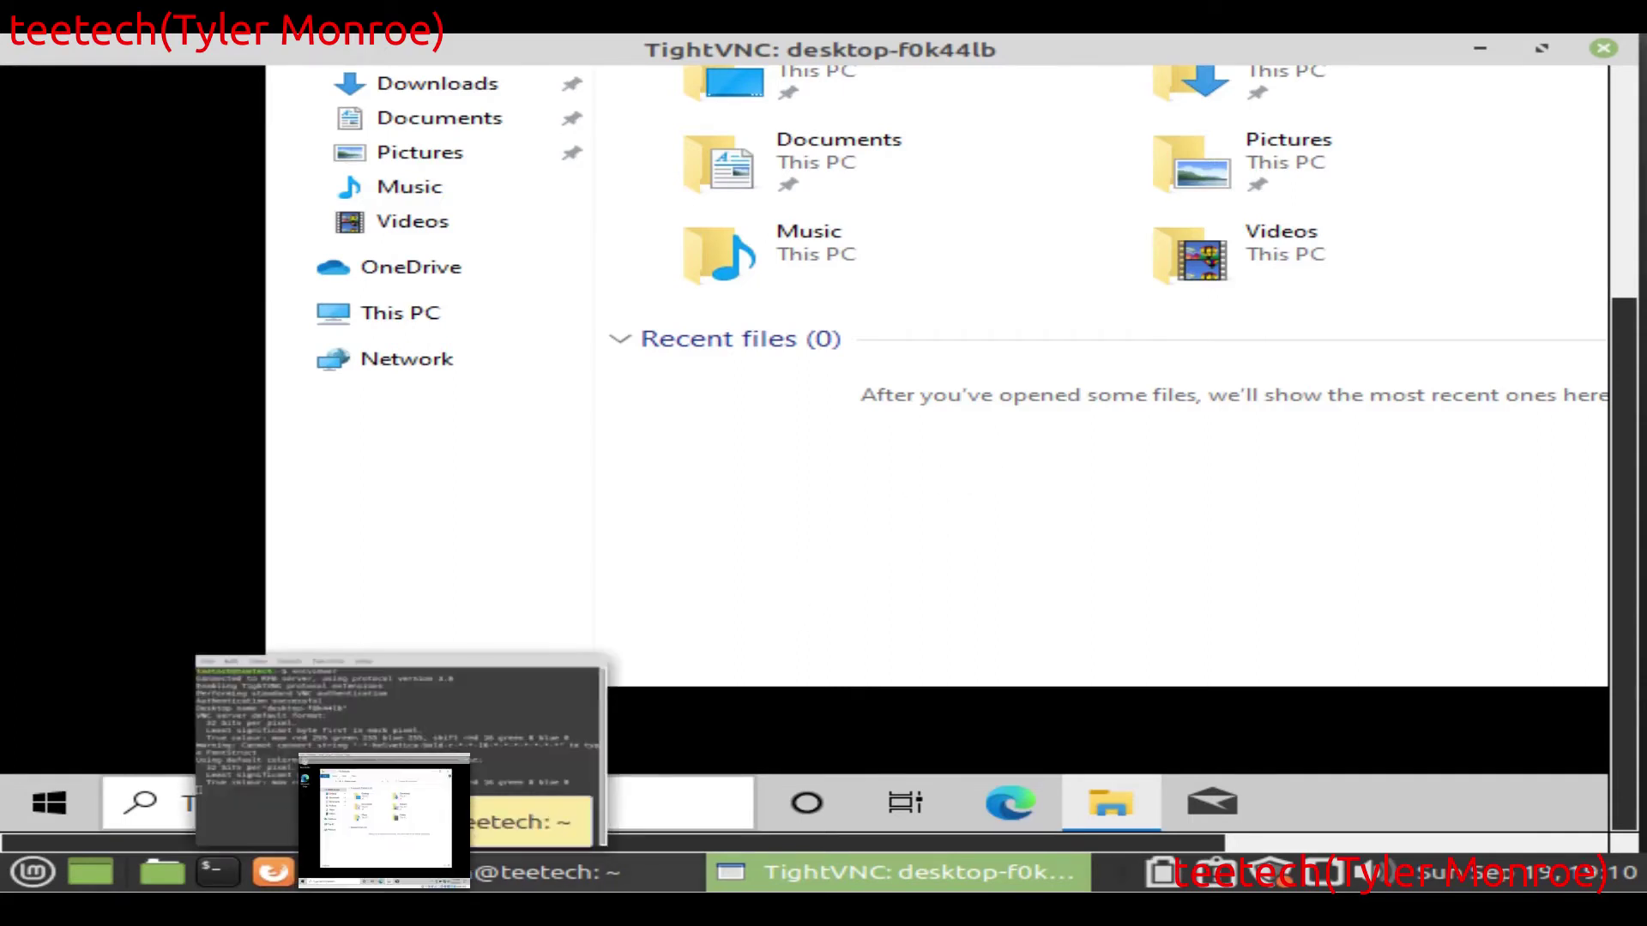
pyautogui.click(386, 819)
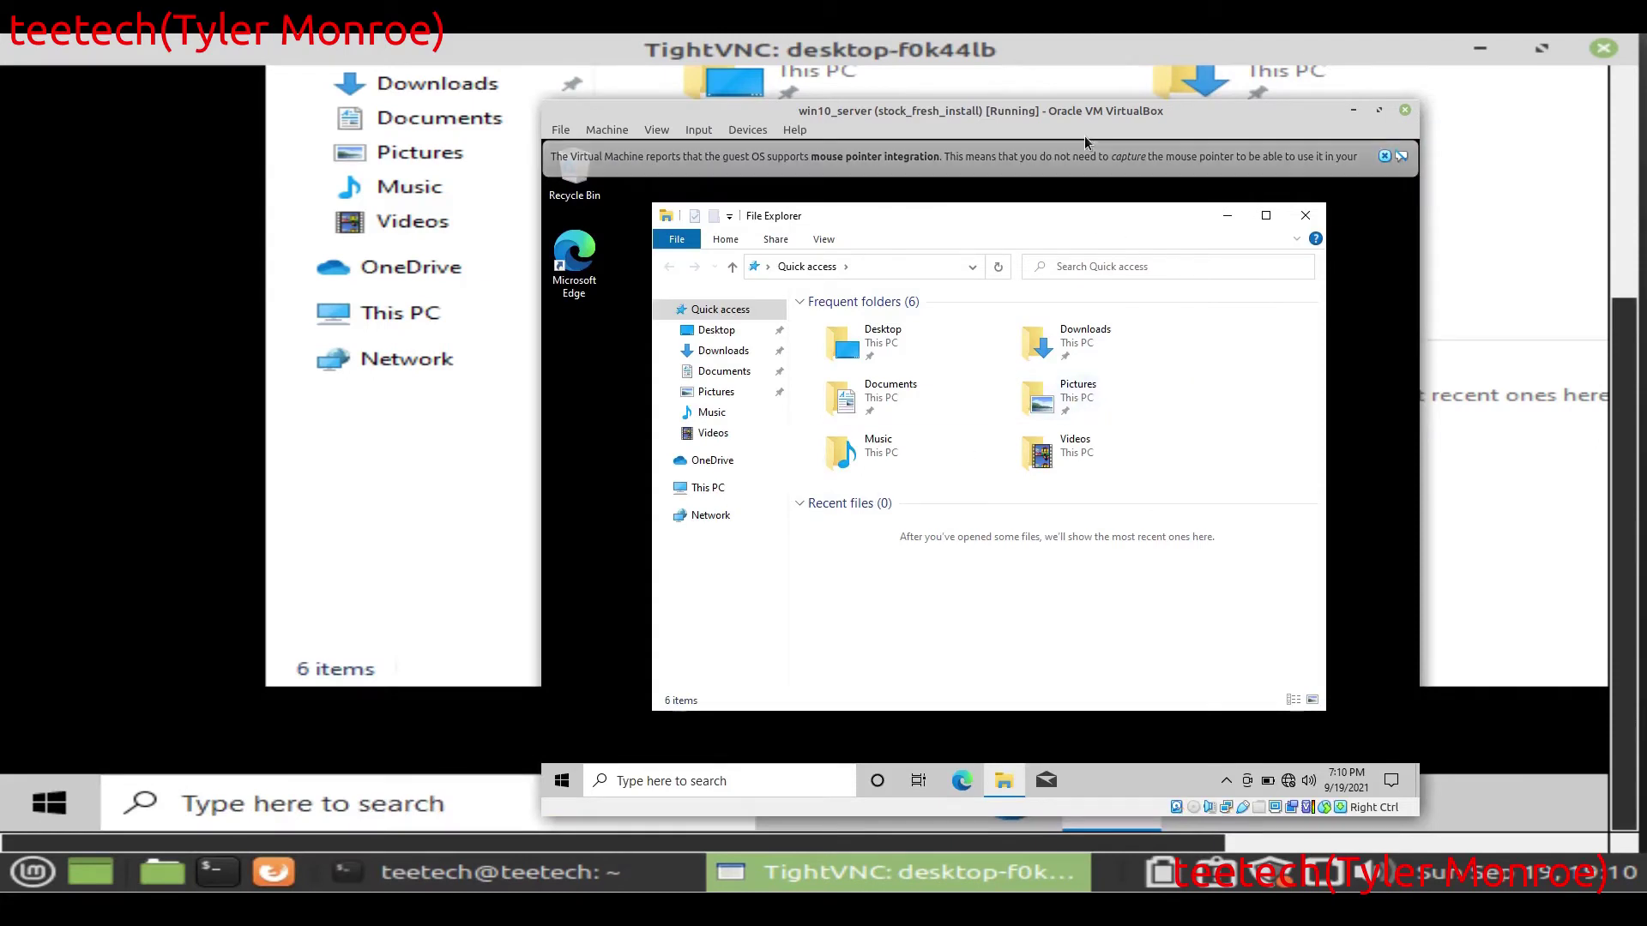
pyautogui.moveTo(1072, 116); pyautogui.dragTo(1033, 96)
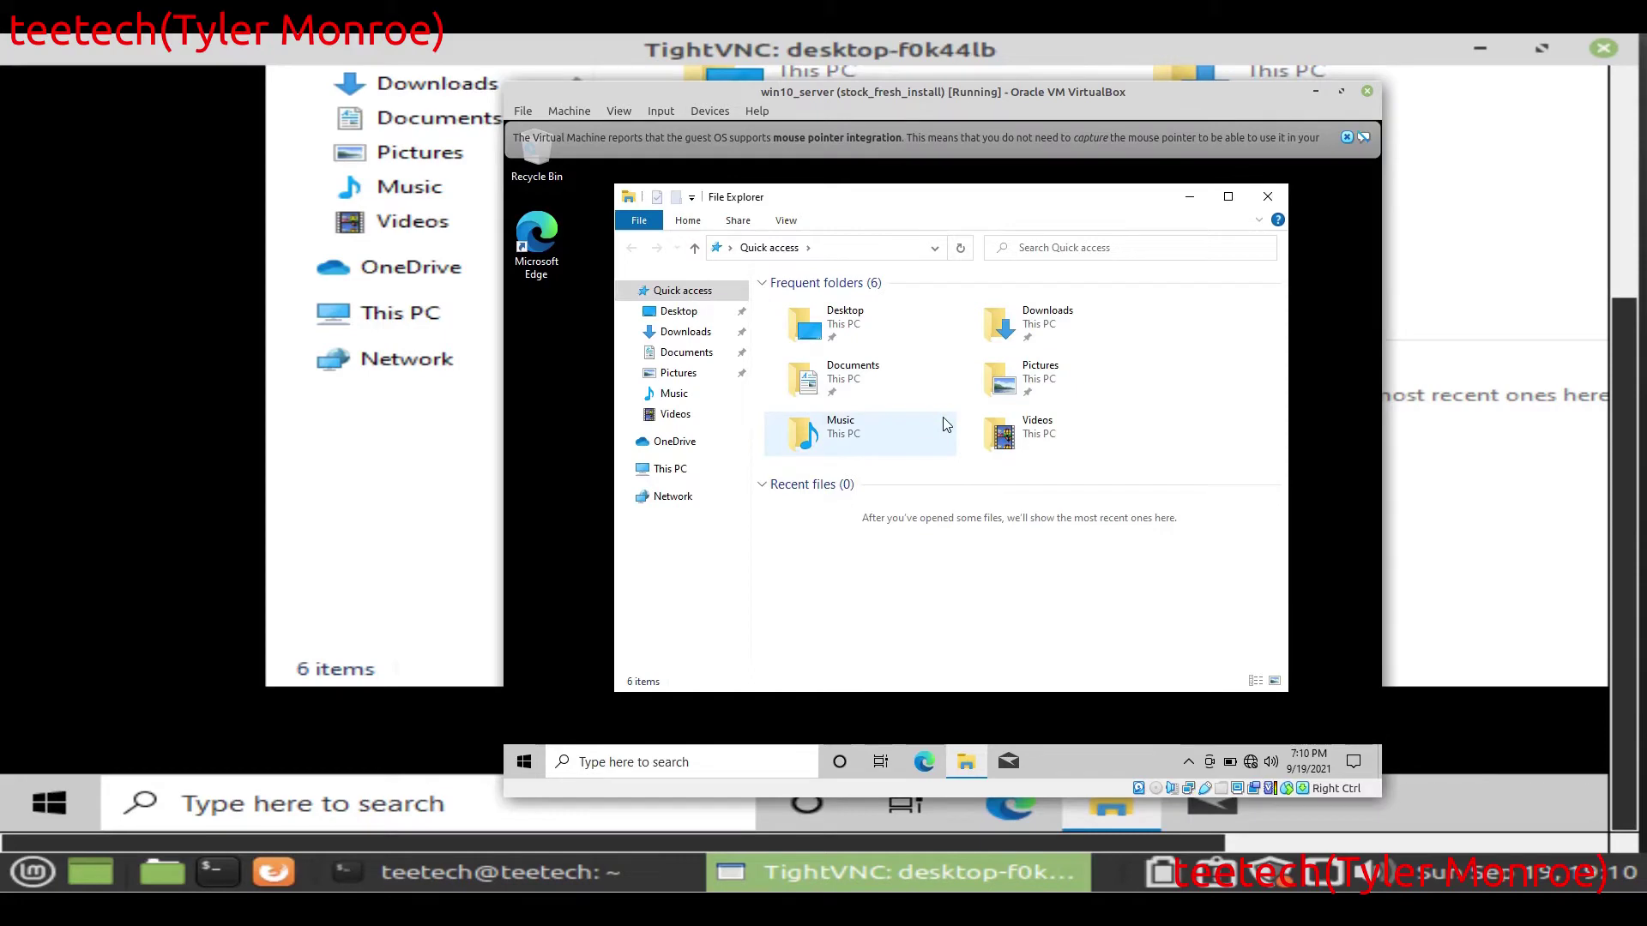
pyautogui.moveTo(1010, 208); pyautogui.dragTo(1017, 266)
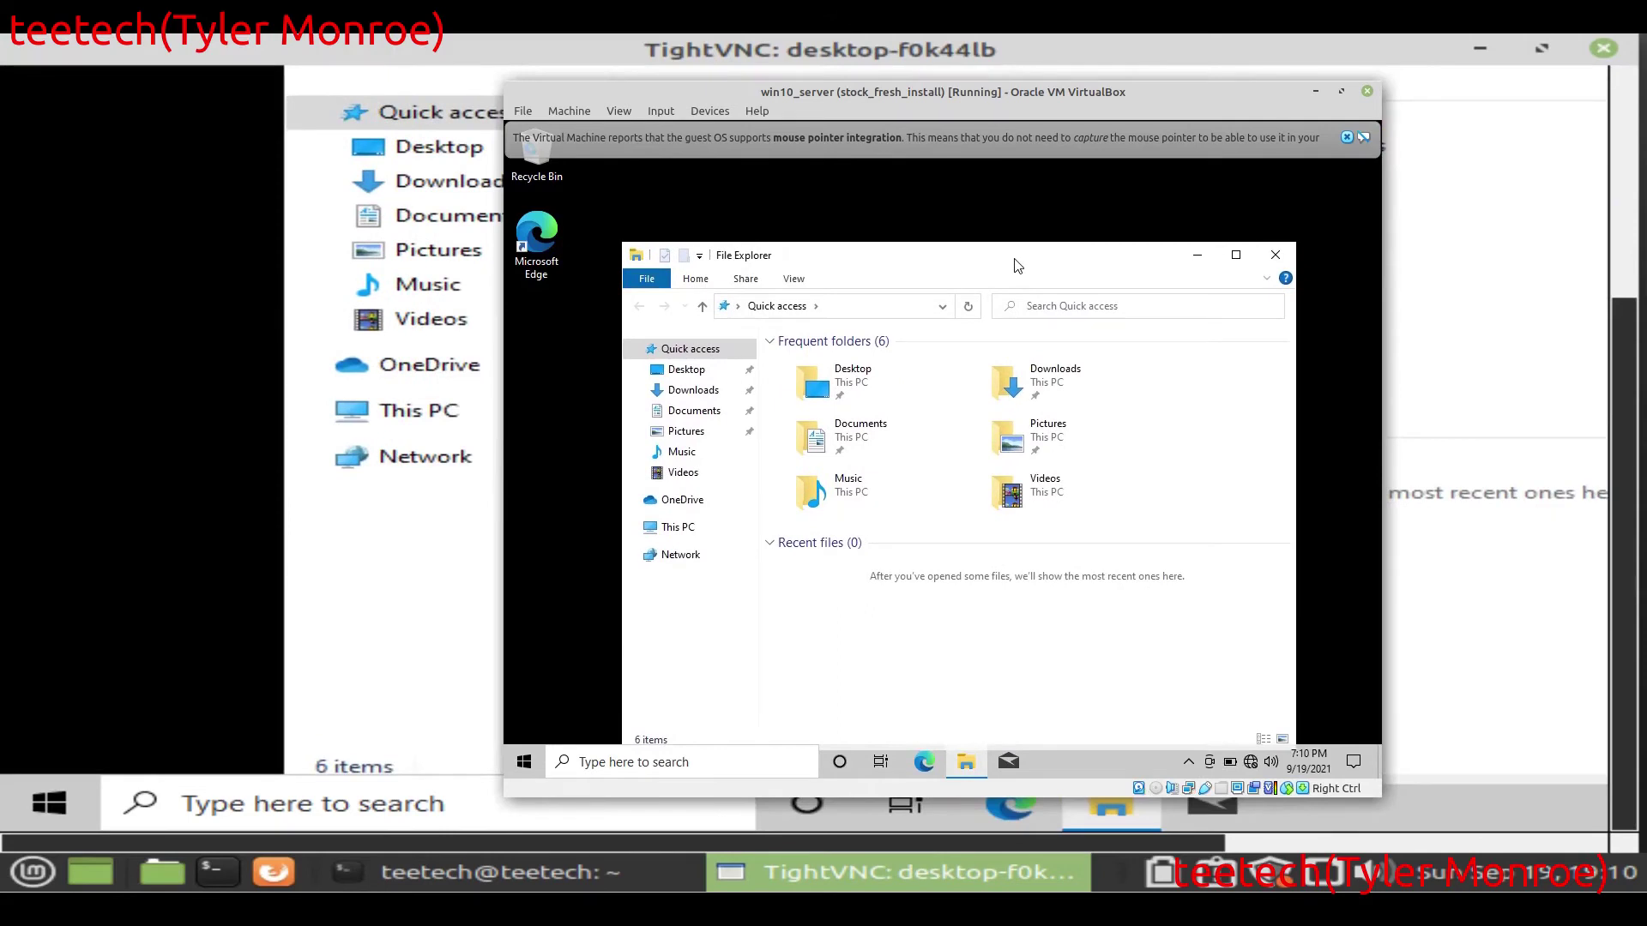
pyautogui.click(1277, 256)
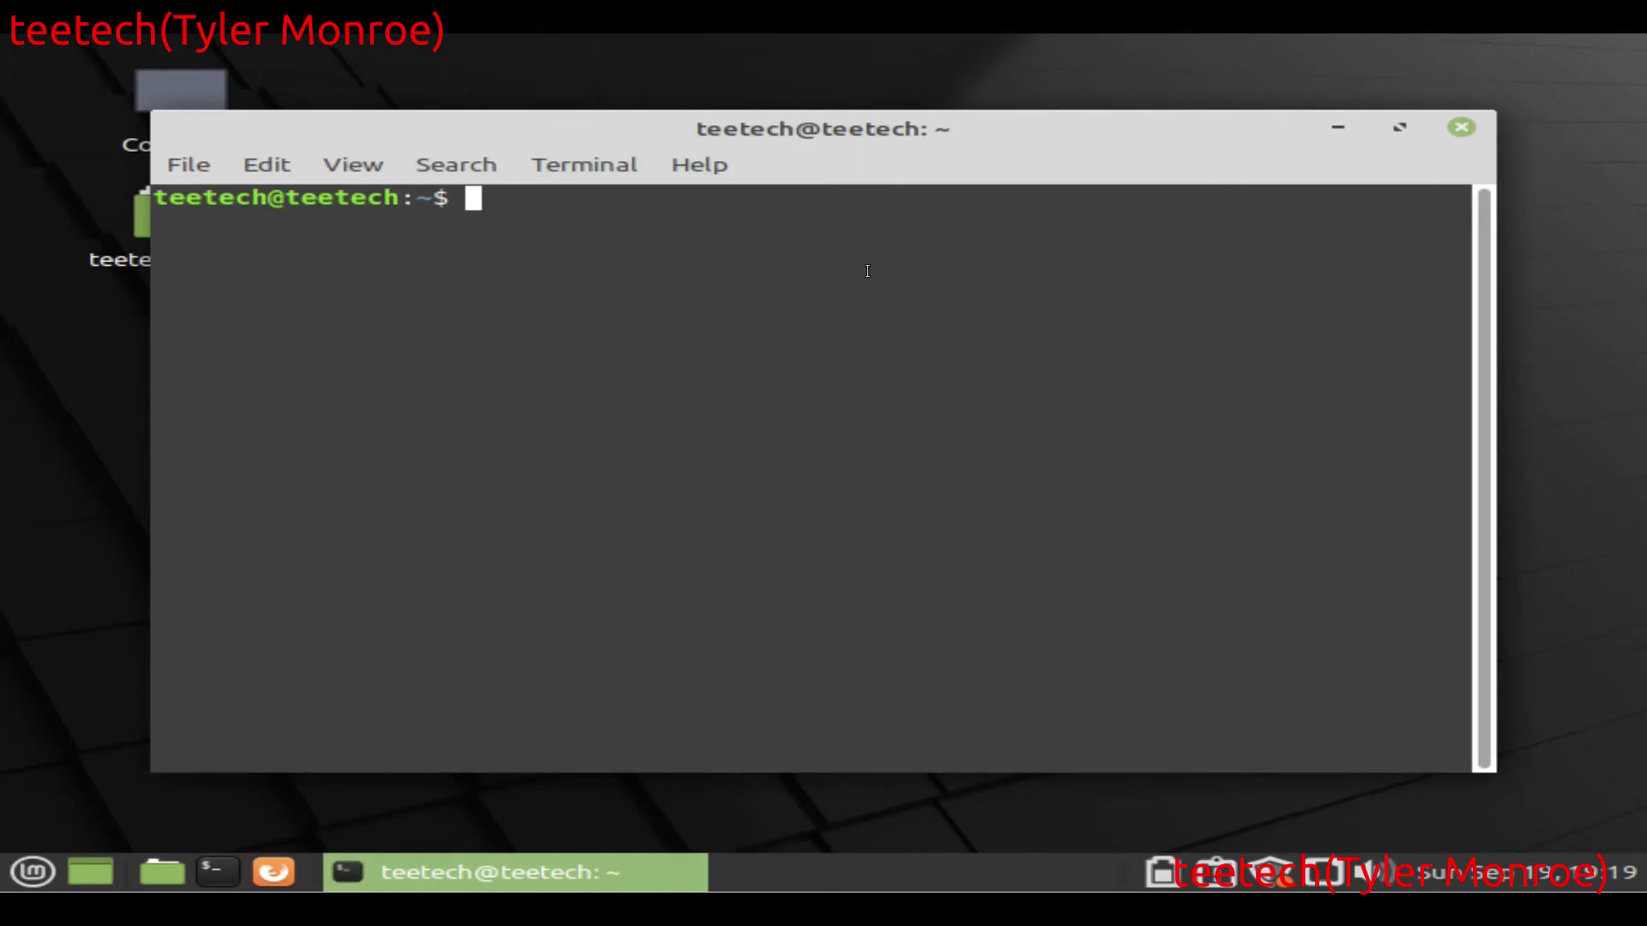
# Step: Run tightvncserver with a new access password, declining a view-only password, creating desktop :1
pyautogui.write('tigh')
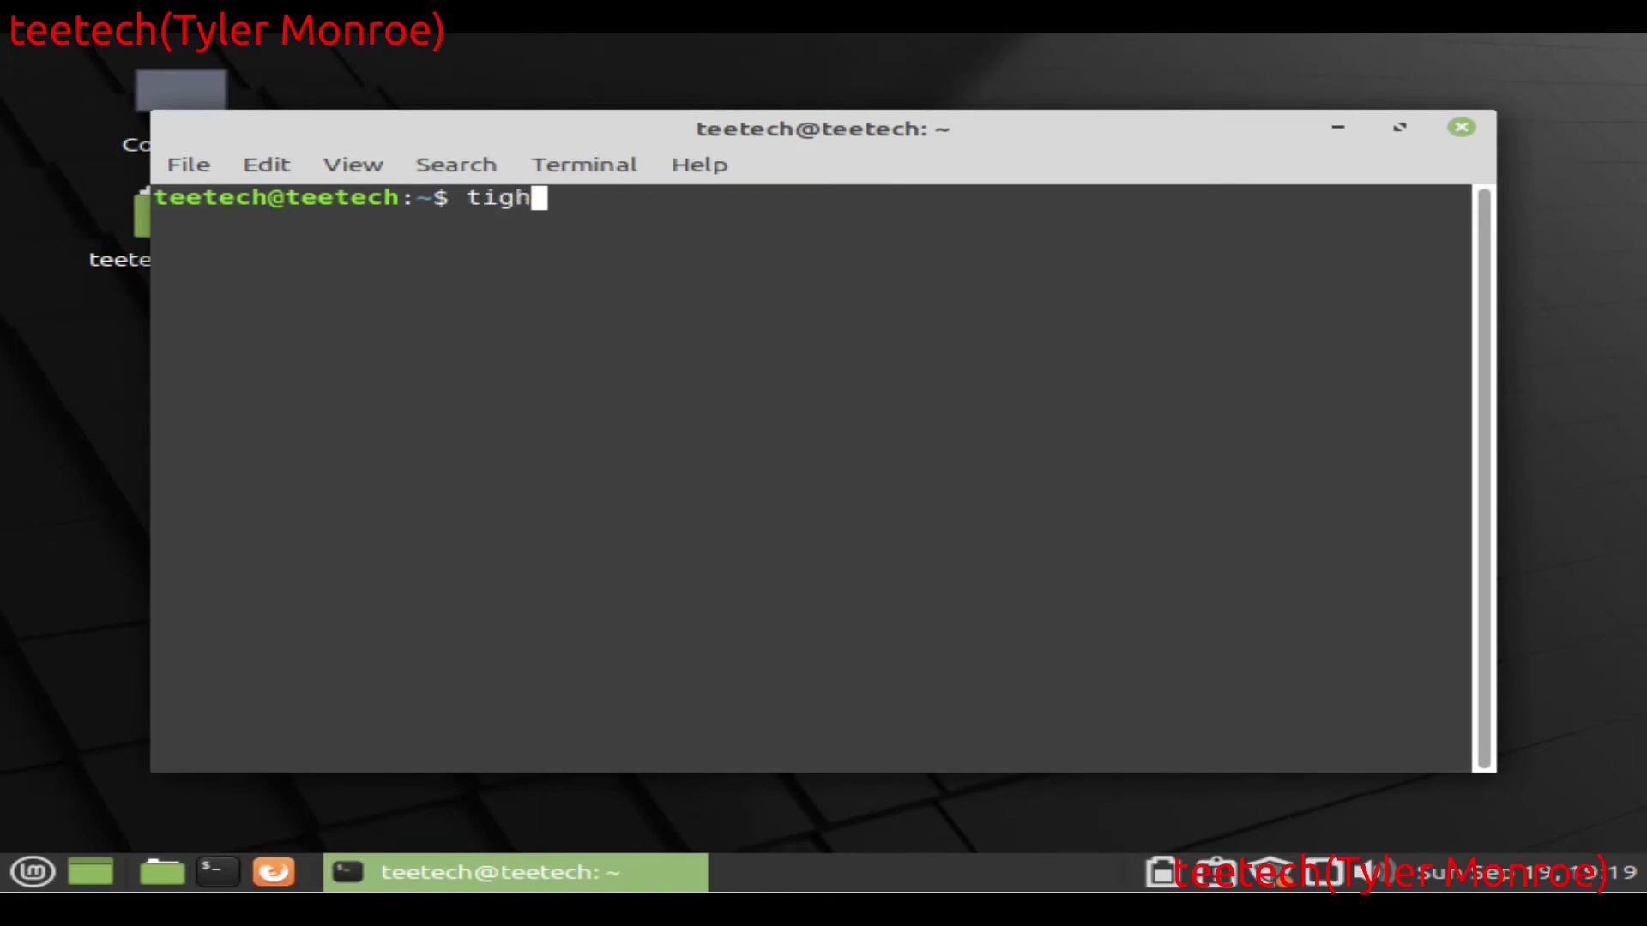
pyautogui.write('tvncserver')
pyautogui.press('Return')
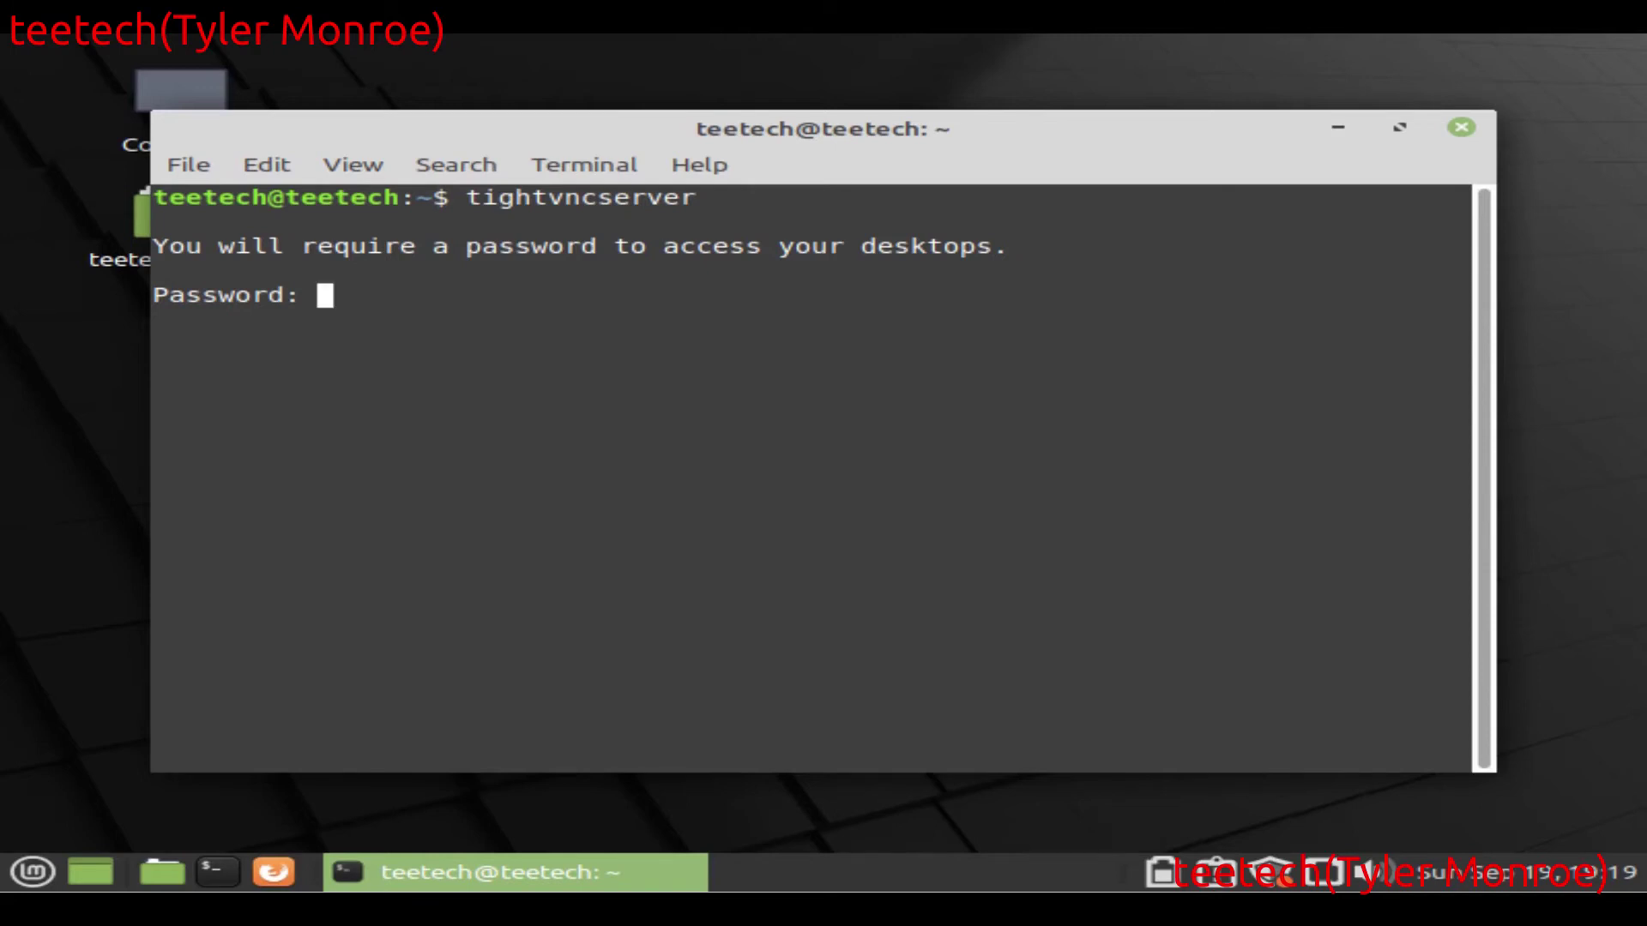
pyautogui.press('Return')
pyautogui.press('Return')
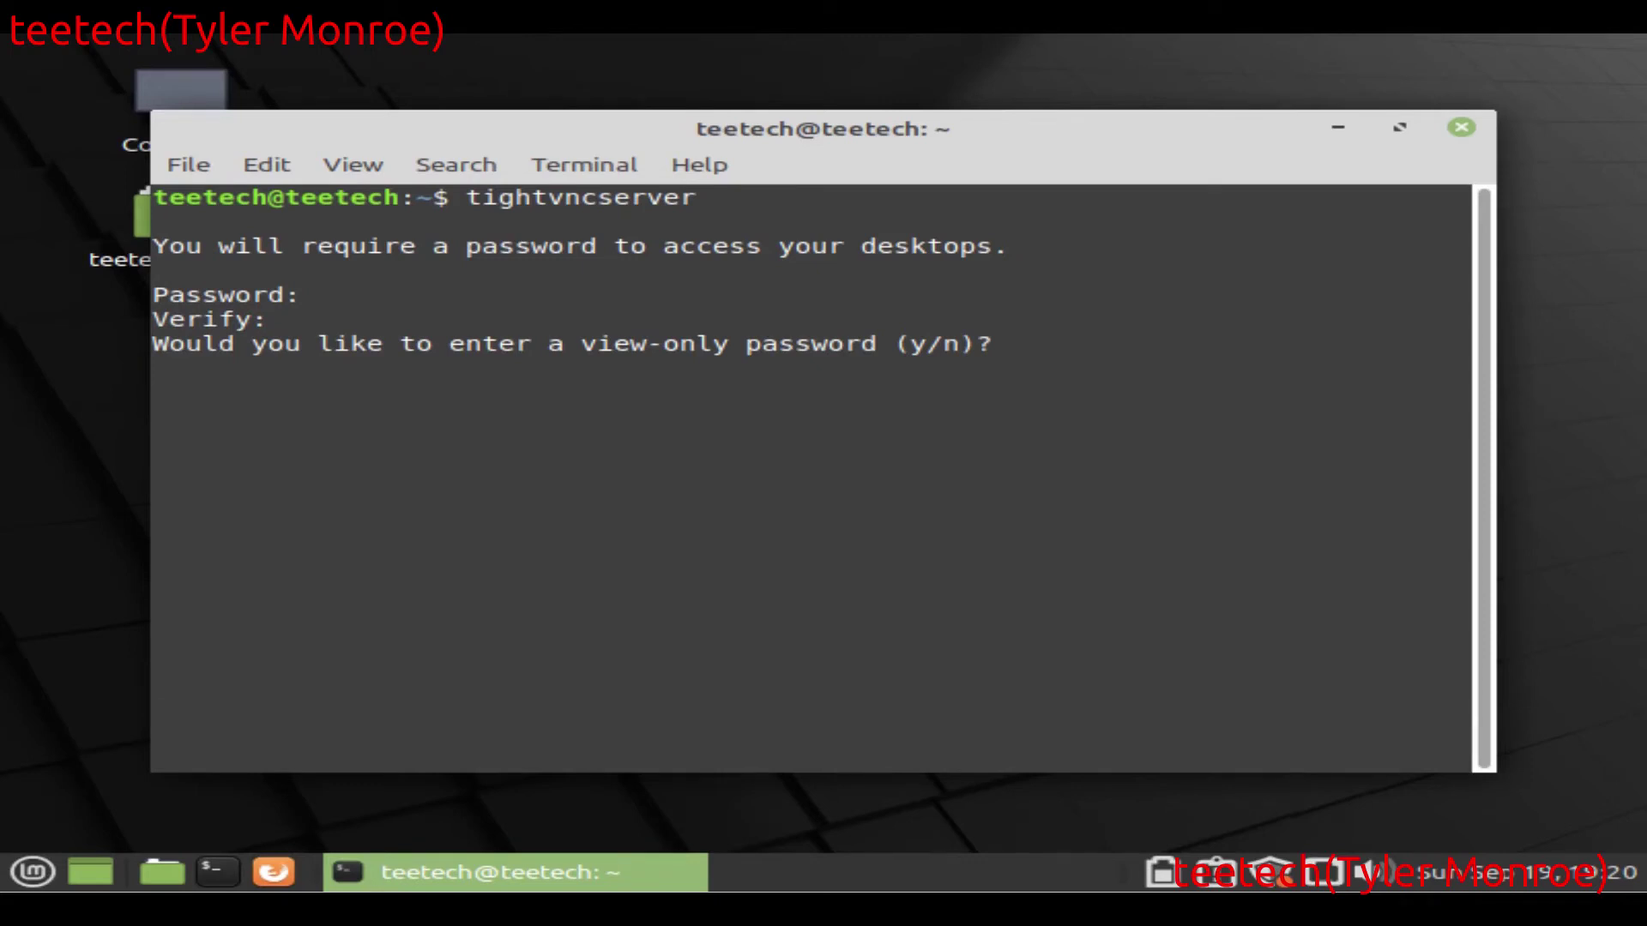
pyautogui.write('n')
pyautogui.press('Return')
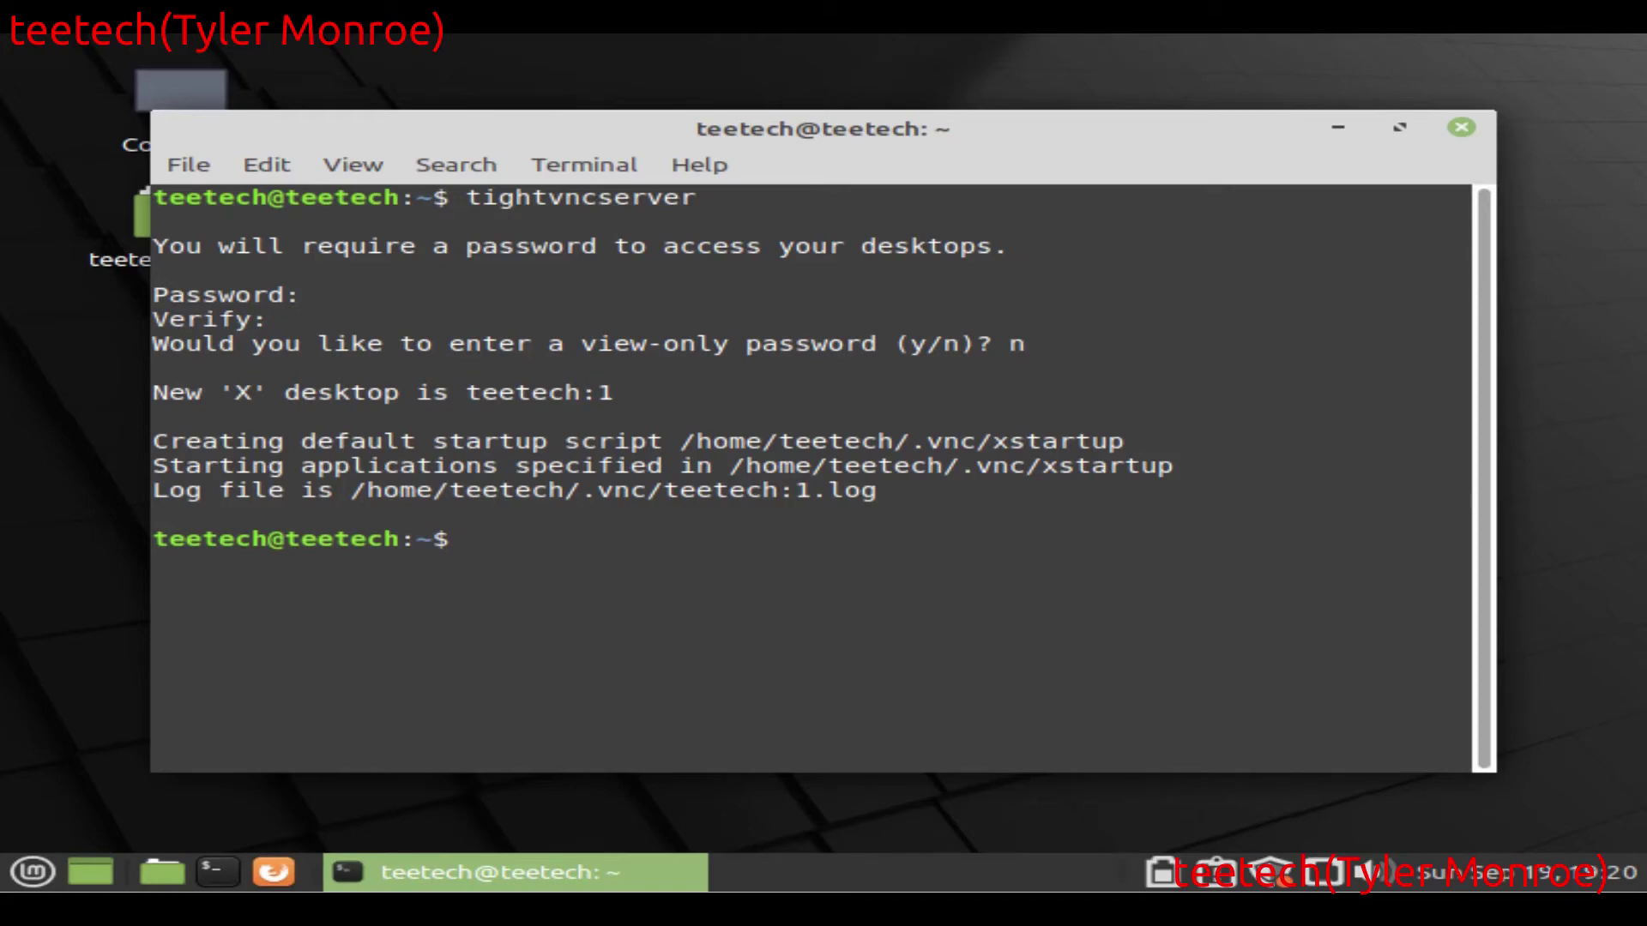
pyautogui.write('cd .vnc/')
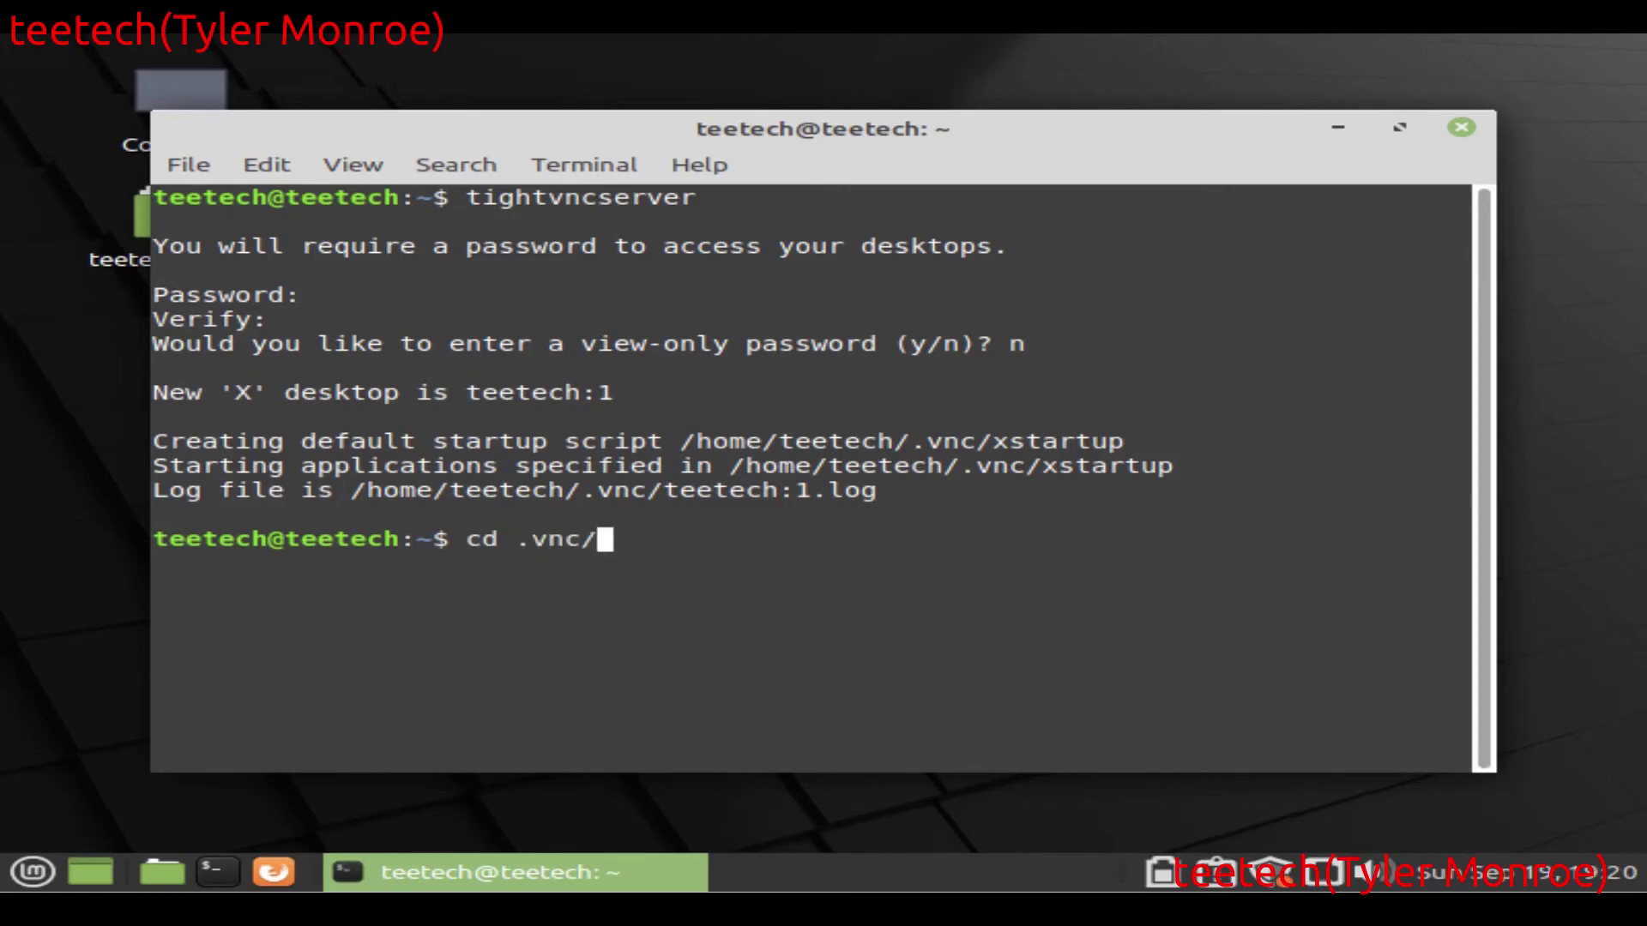
# Step: Enter ~/.vnc, list its files, locate fluxbox at /usr/bin/fluxbox, and prepare vi xstartup
pyautogui.press('Return')
pyautogui.write('ls')
pyautogui.press('Return')
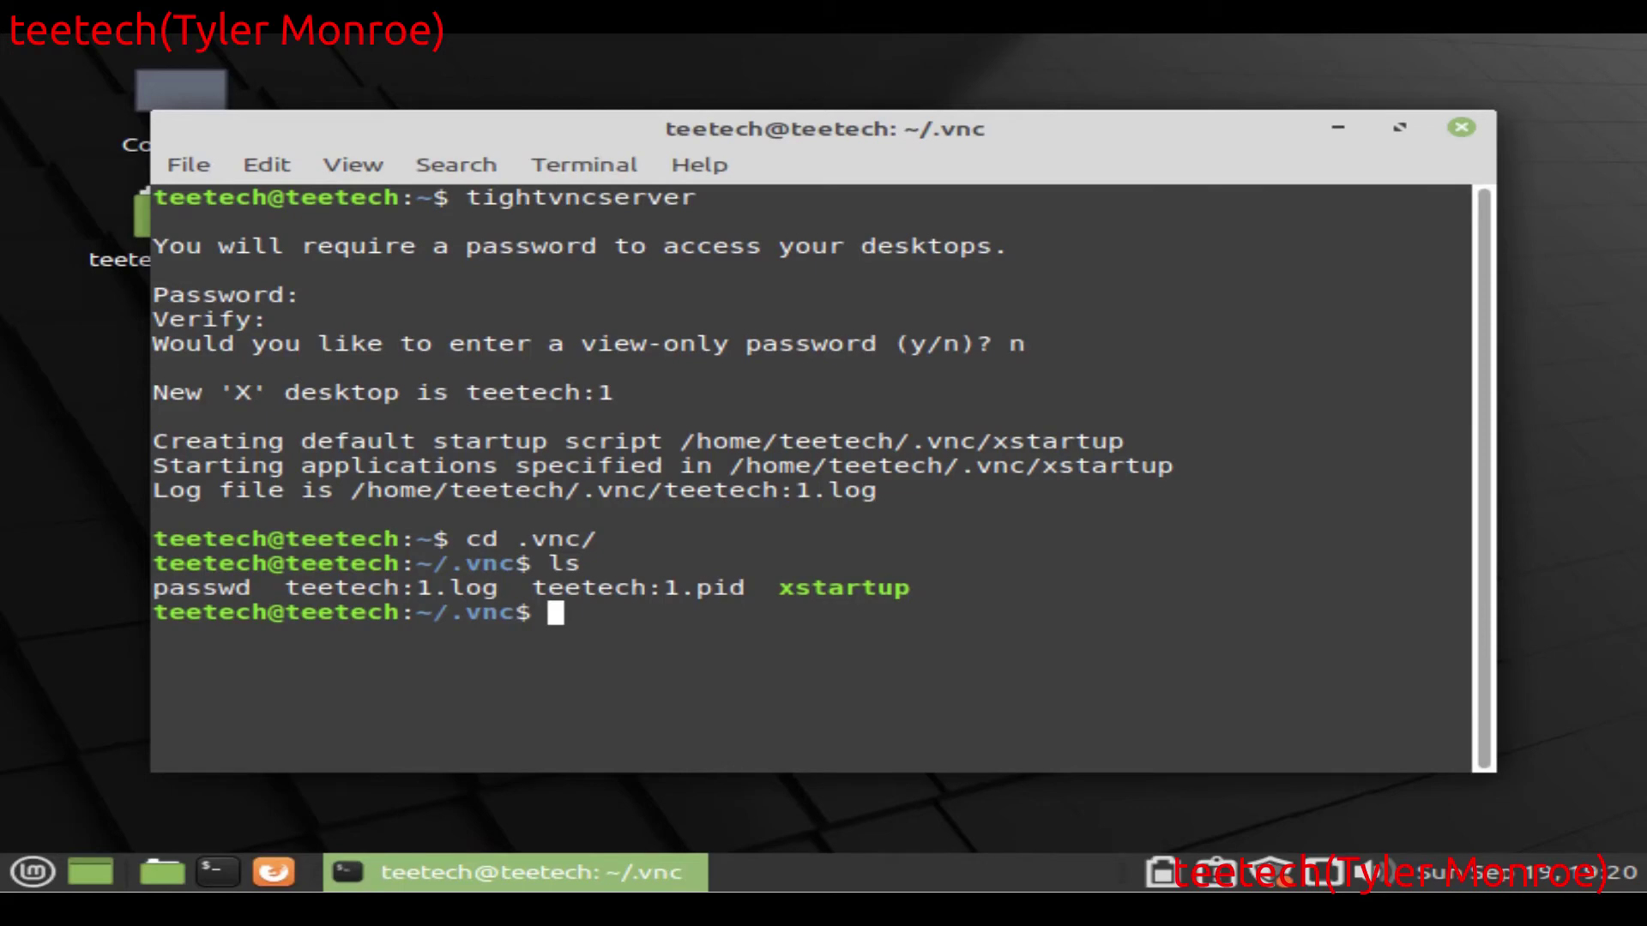
pyautogui.write('whereis fluxbox')
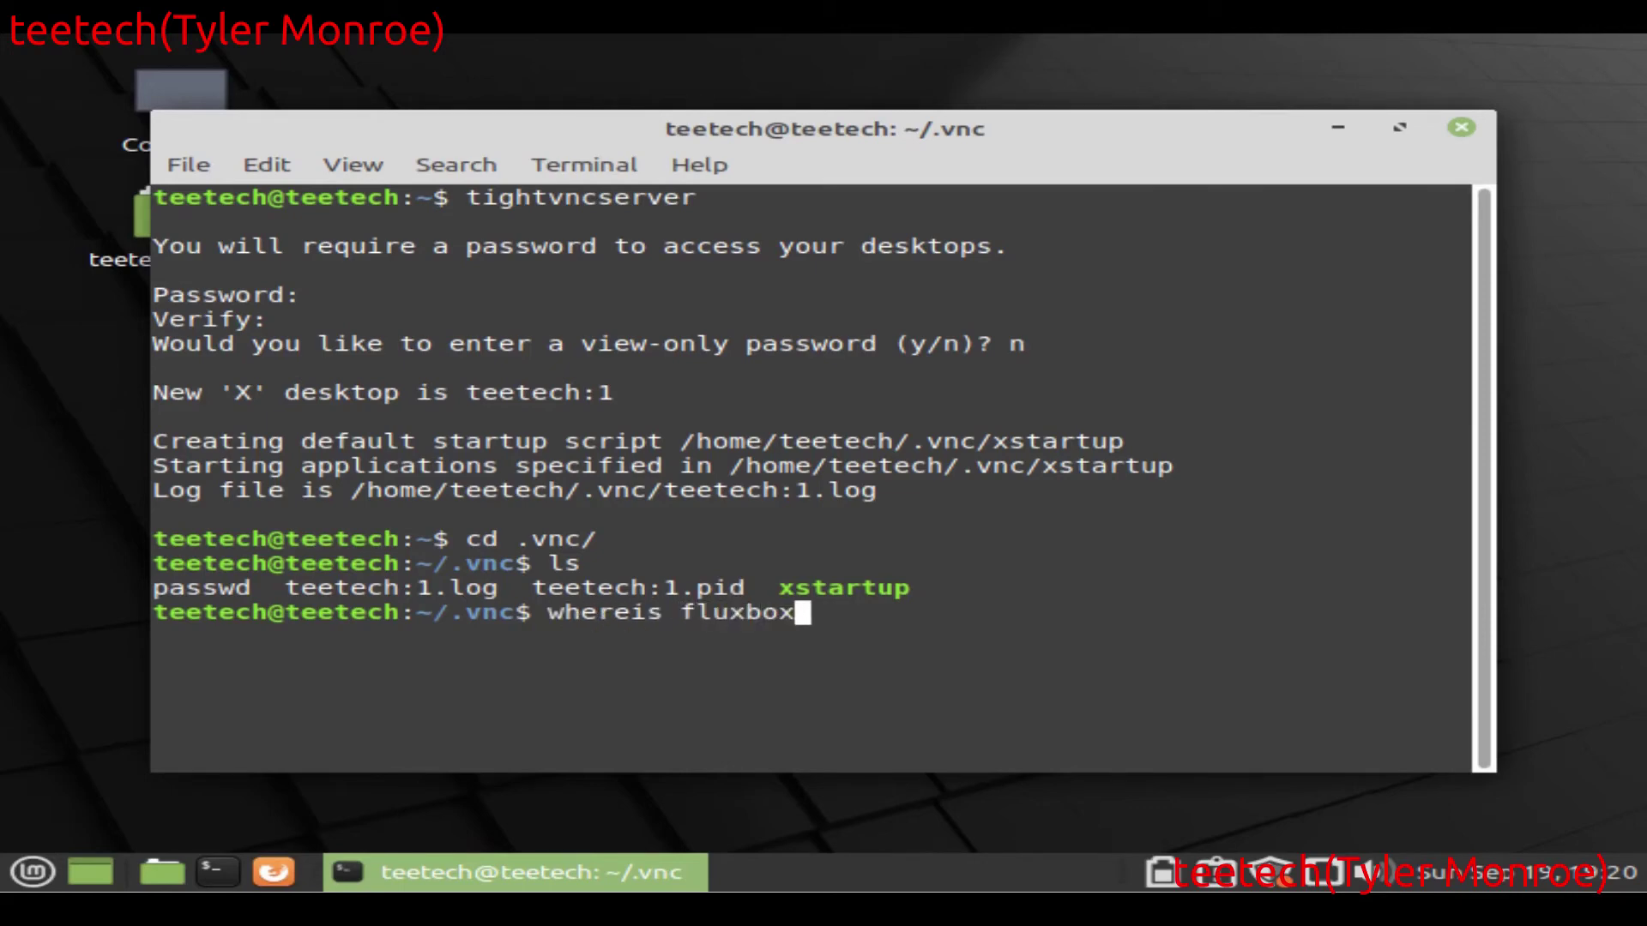
pyautogui.press('Return')
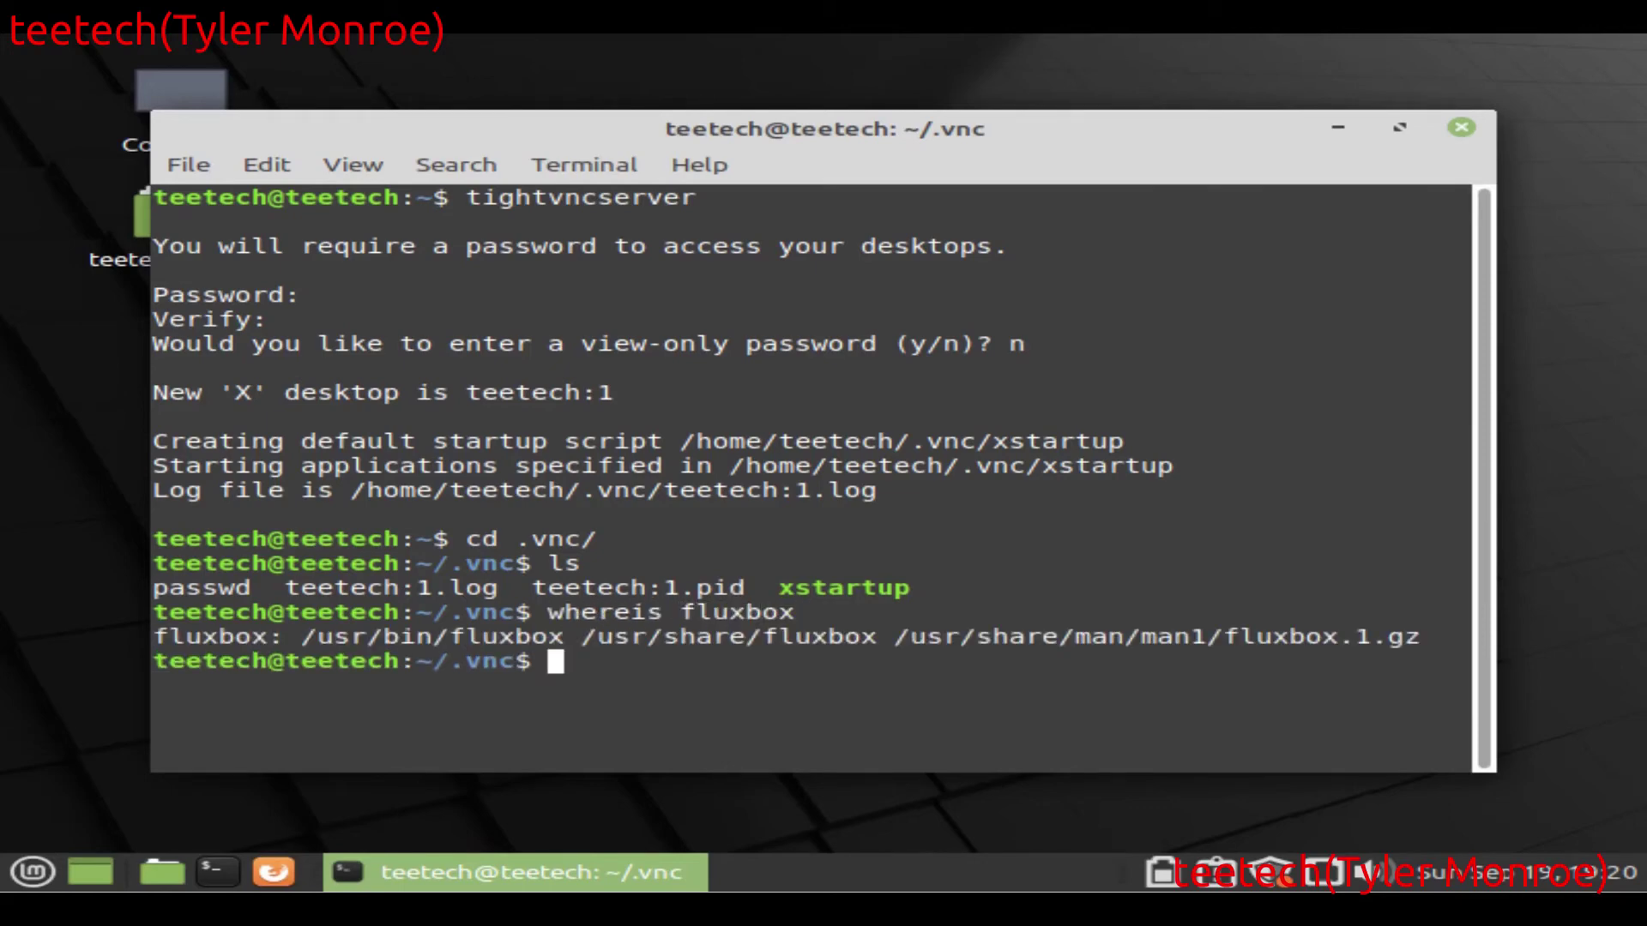
pyautogui.write('vi x')
pyautogui.press('Tab')
# Step: Replace xstartup's contents with the single line /usr/bin/fluxbox in vi and save with :wq
pyautogui.press('Return')
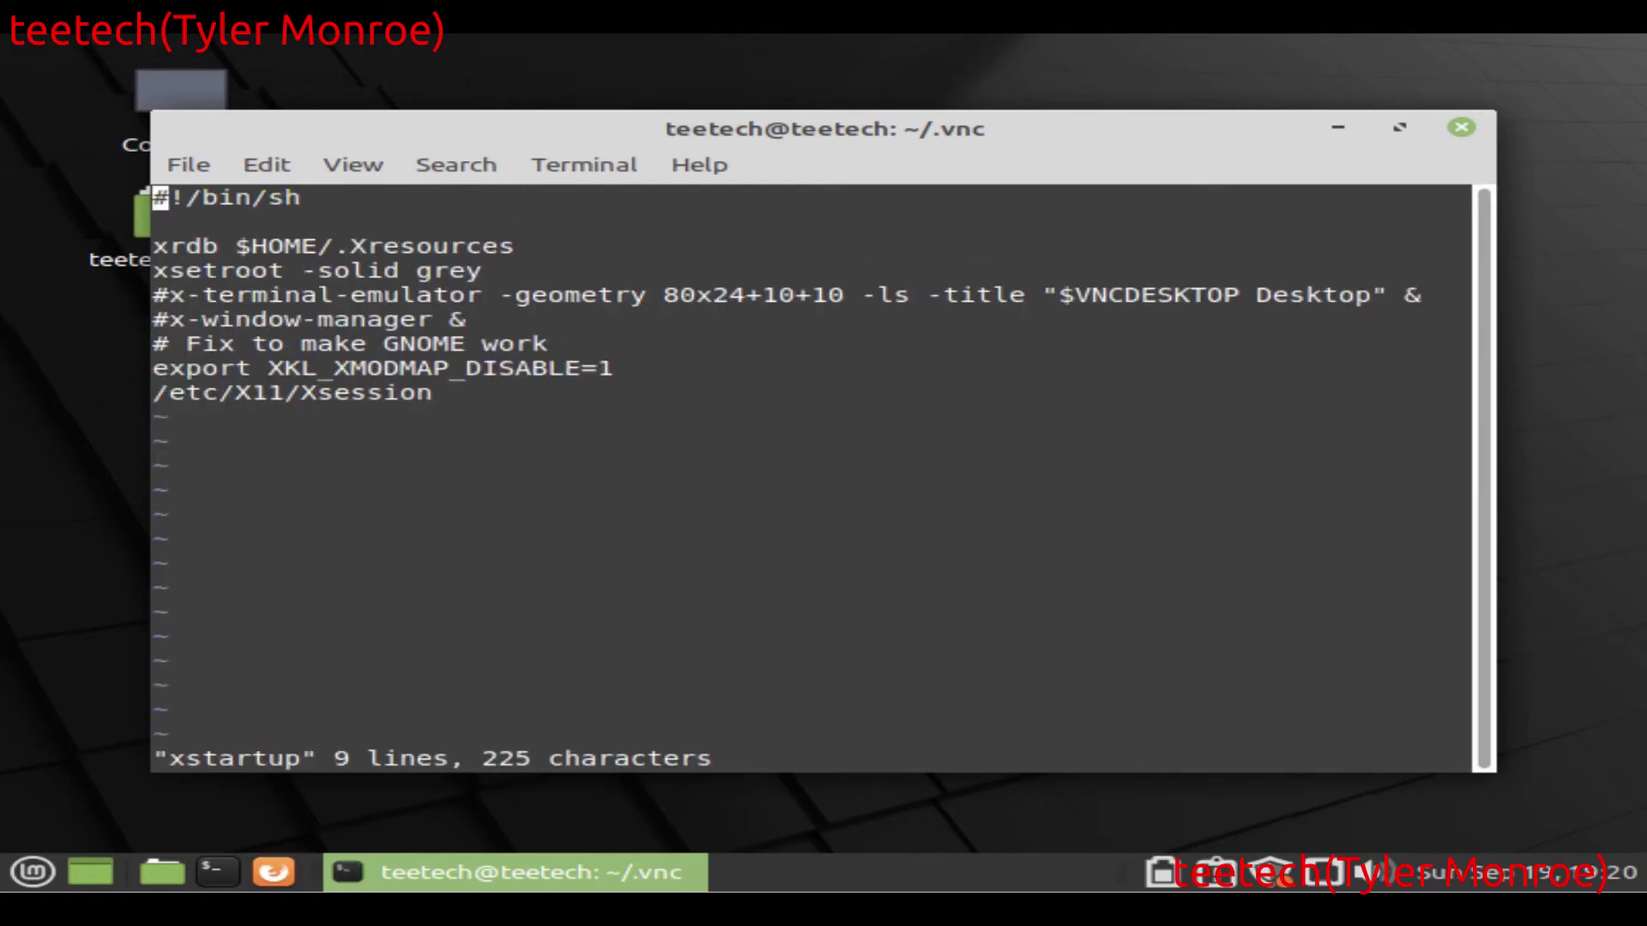
pyautogui.click(161, 222)
pyautogui.press('Down')
pyautogui.press('Down')
pyautogui.press('Down')
pyautogui.press('Up')
pyautogui.press('Up')
pyautogui.press('Up')
pyautogui.press('Down')
pyautogui.press('d')
pyautogui.press('d')
pyautogui.press('d')
pyautogui.press('d')
pyautogui.press('d')
pyautogui.press('d')
pyautogui.press('d')
pyautogui.press('d')
pyautogui.press('d')
pyautogui.press('d')
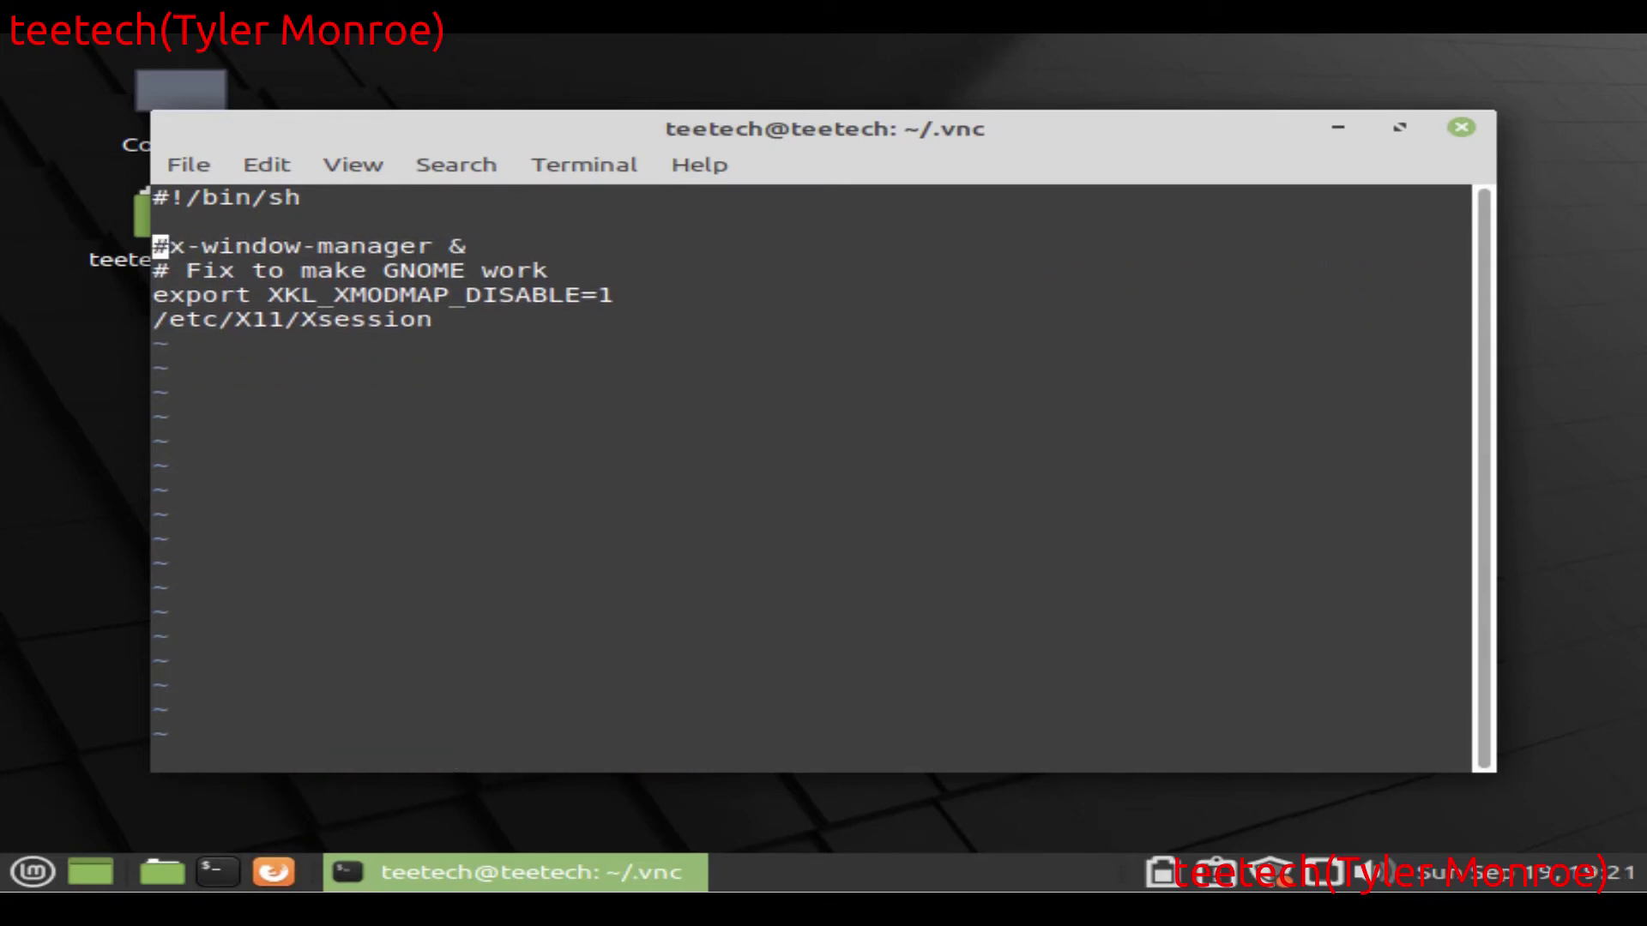
pyautogui.press('Up')
pyautogui.press('Up')
pyautogui.press('d')
pyautogui.press('d')
pyautogui.press('d')
pyautogui.press('d')
pyautogui.press('d')
pyautogui.press('d')
pyautogui.press('d')
pyautogui.press('d')
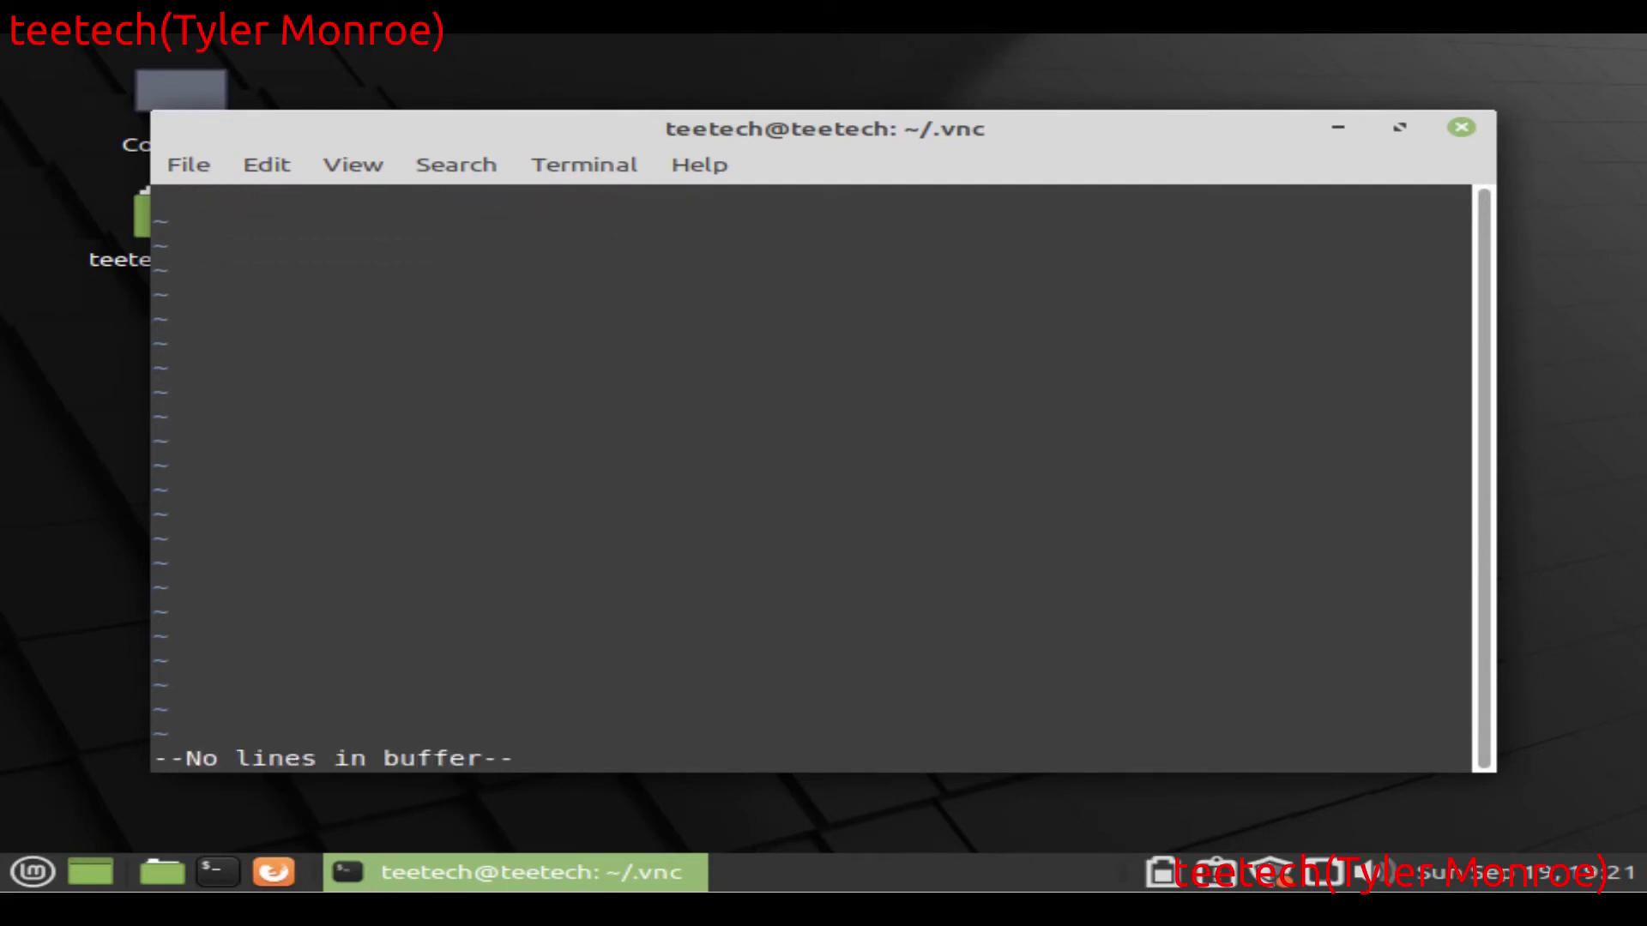
pyautogui.write('/usr/bin/fluxbox')
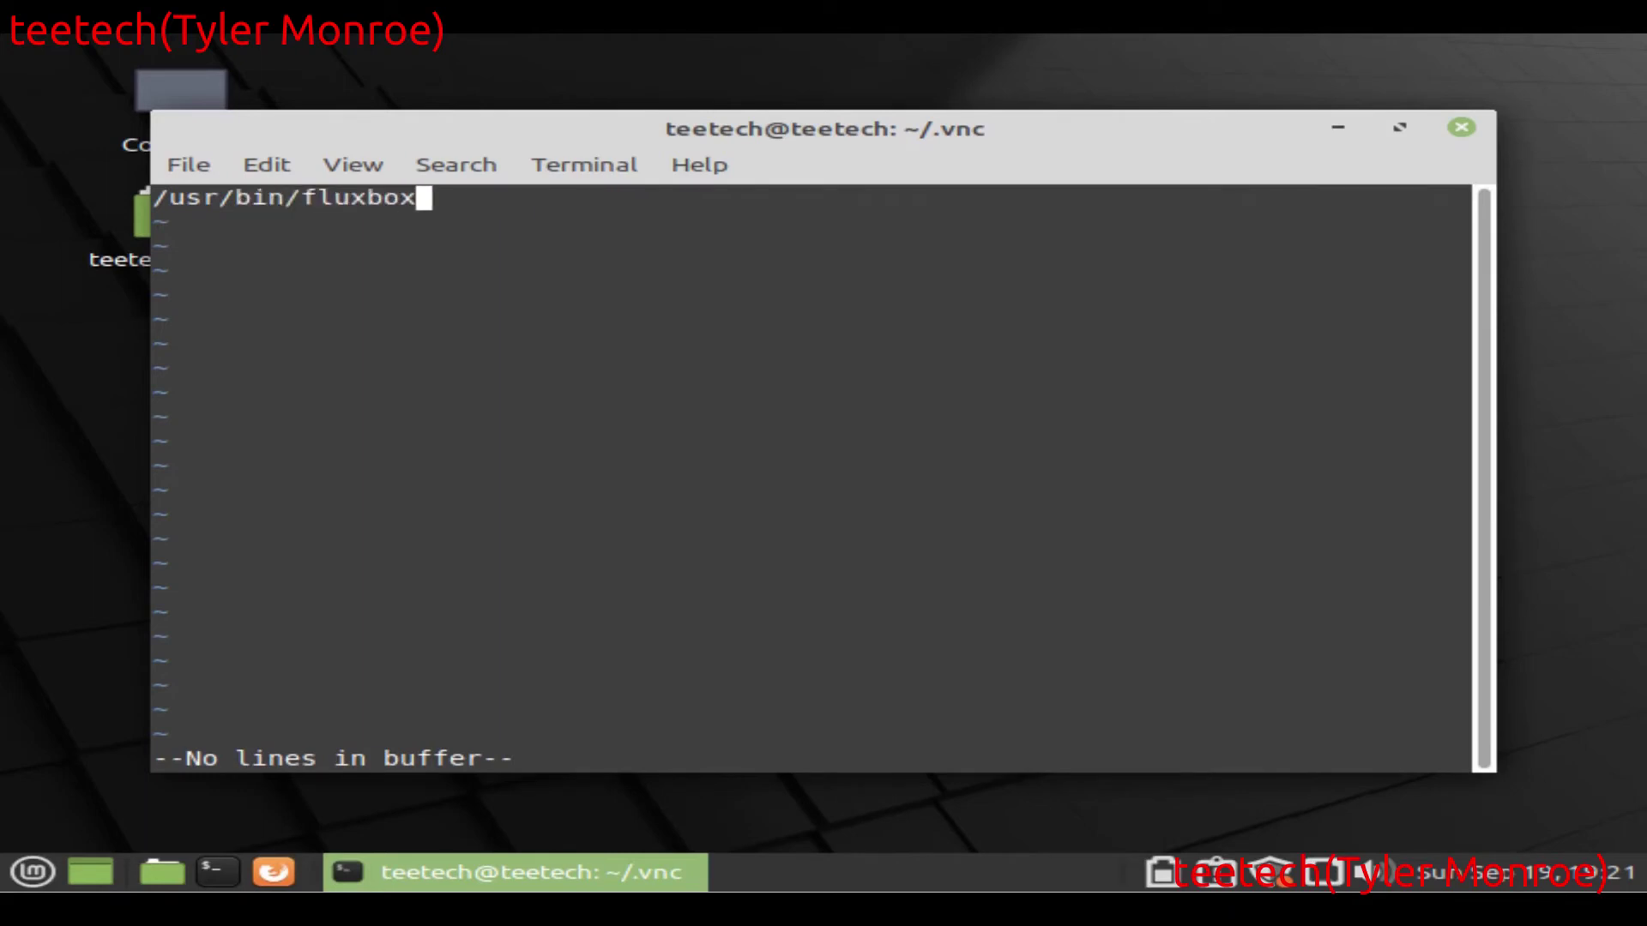
pyautogui.press('Escape')
pyautogui.write(':wq')
pyautogui.press('Return')
# Step: Print xstartup with cat to confirm the change, then clear the terminal
pyautogui.write('cat x')
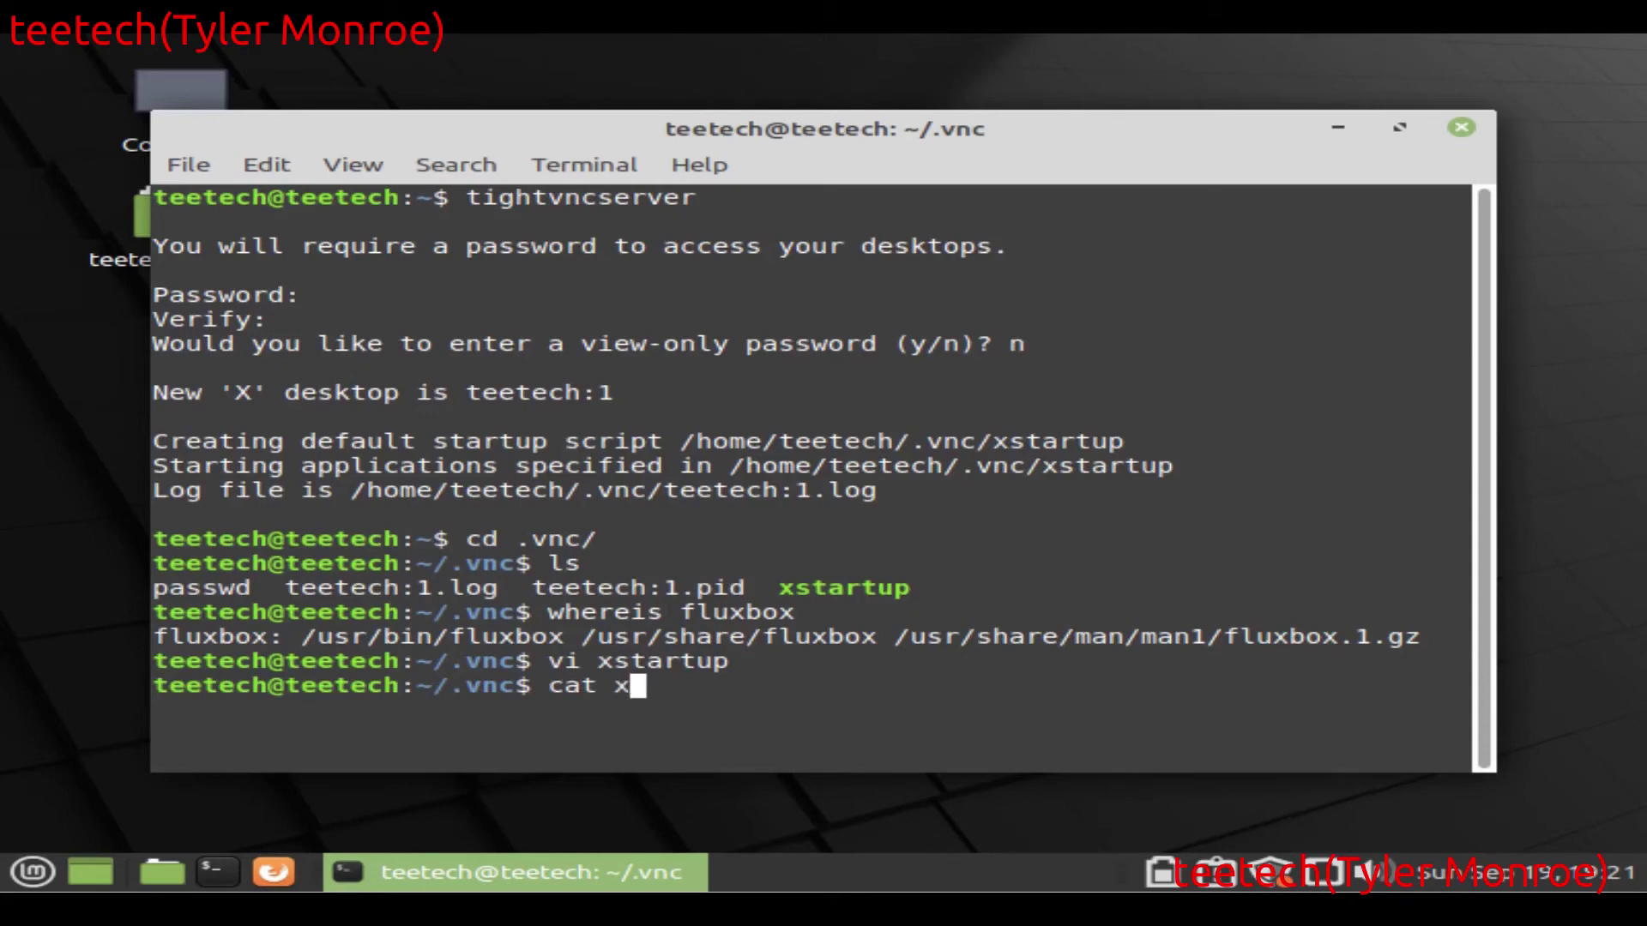
pyautogui.press('Tab')
pyautogui.press('Return')
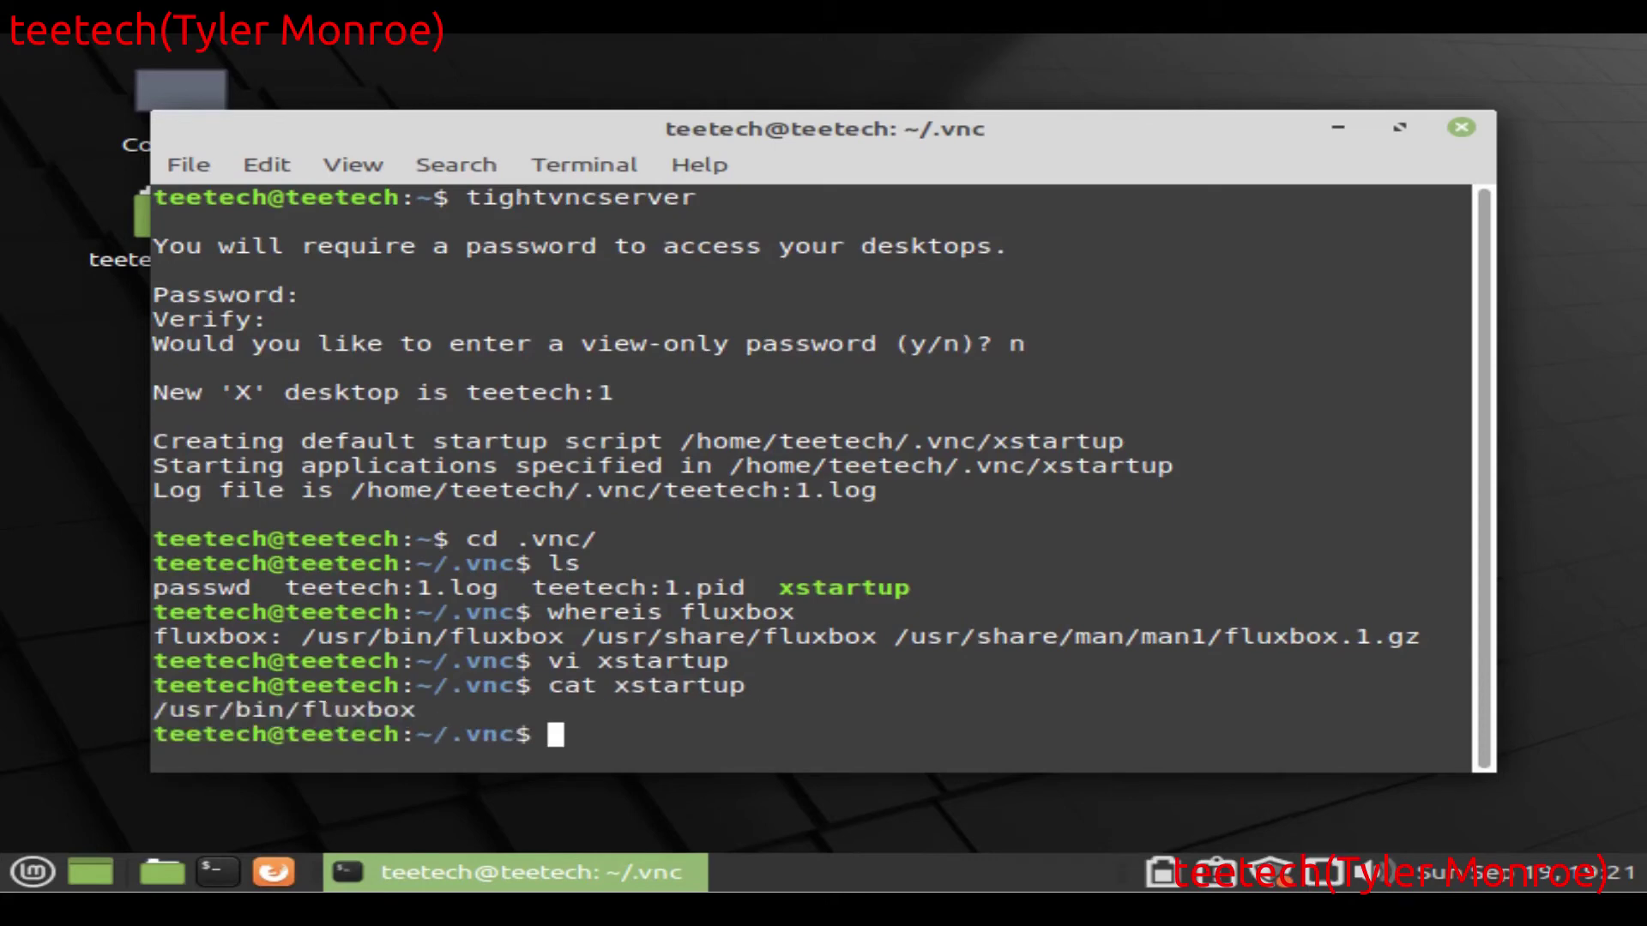
pyautogui.write('clear')
pyautogui.press('Return')
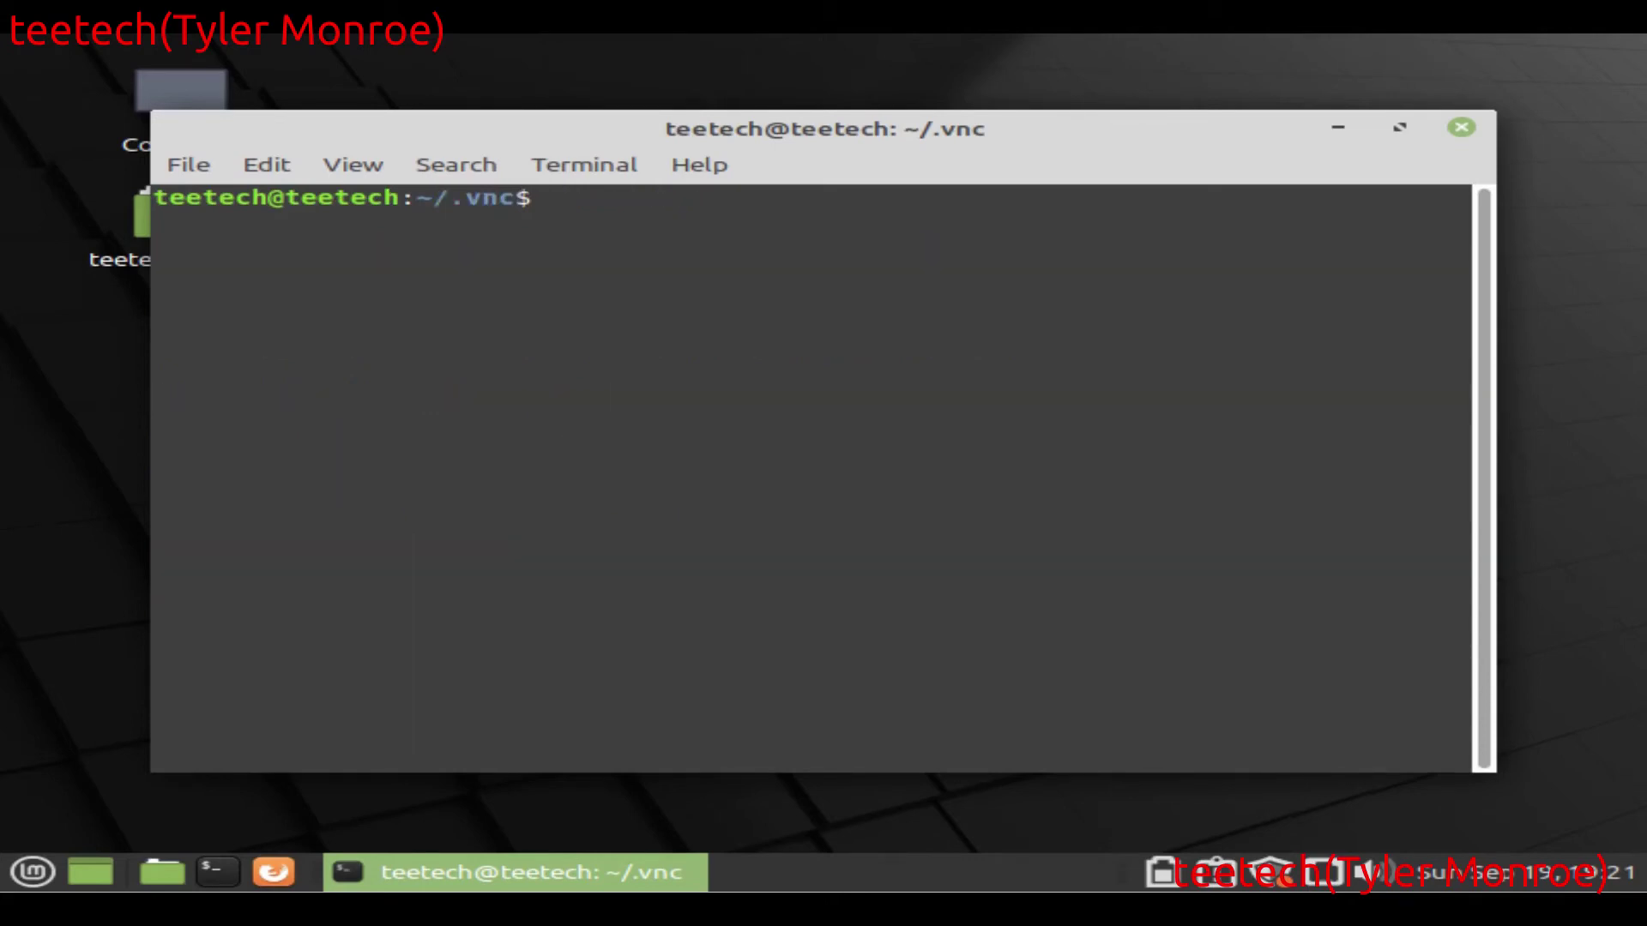
# Step: Return home and stop all Xtightvnc processes with sudo killall Xtightvnc, run twice
pyautogui.write('cd')
pyautogui.press('Return')
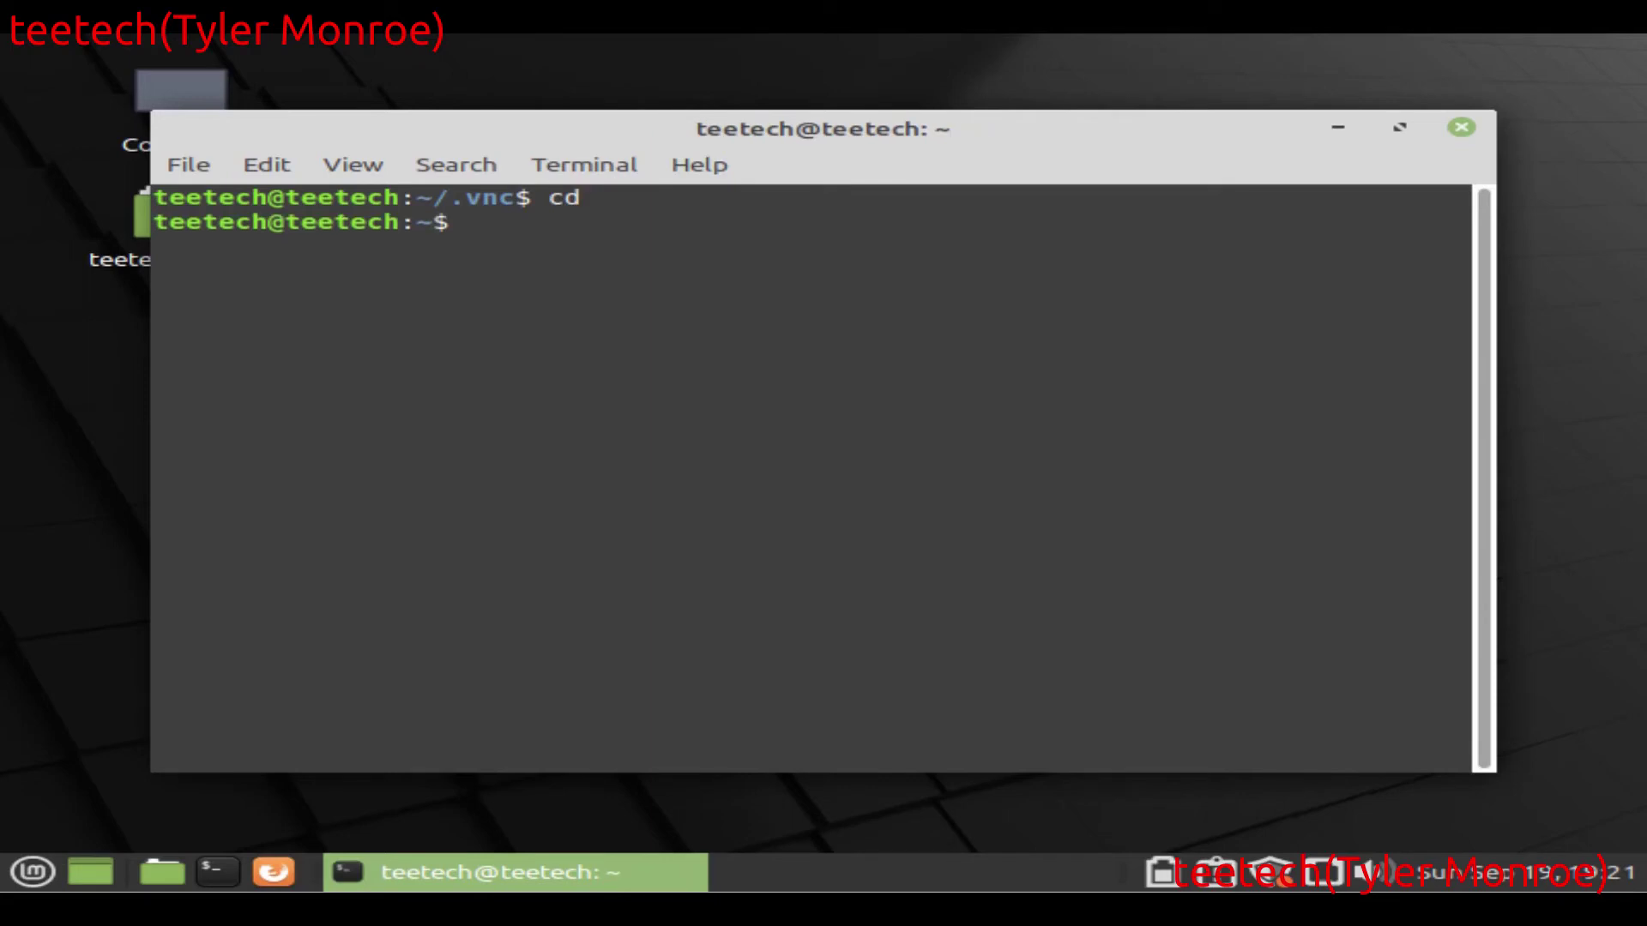
pyautogui.write('sudo ki')
pyautogui.write('lla')
pyautogui.press('BackSpace')
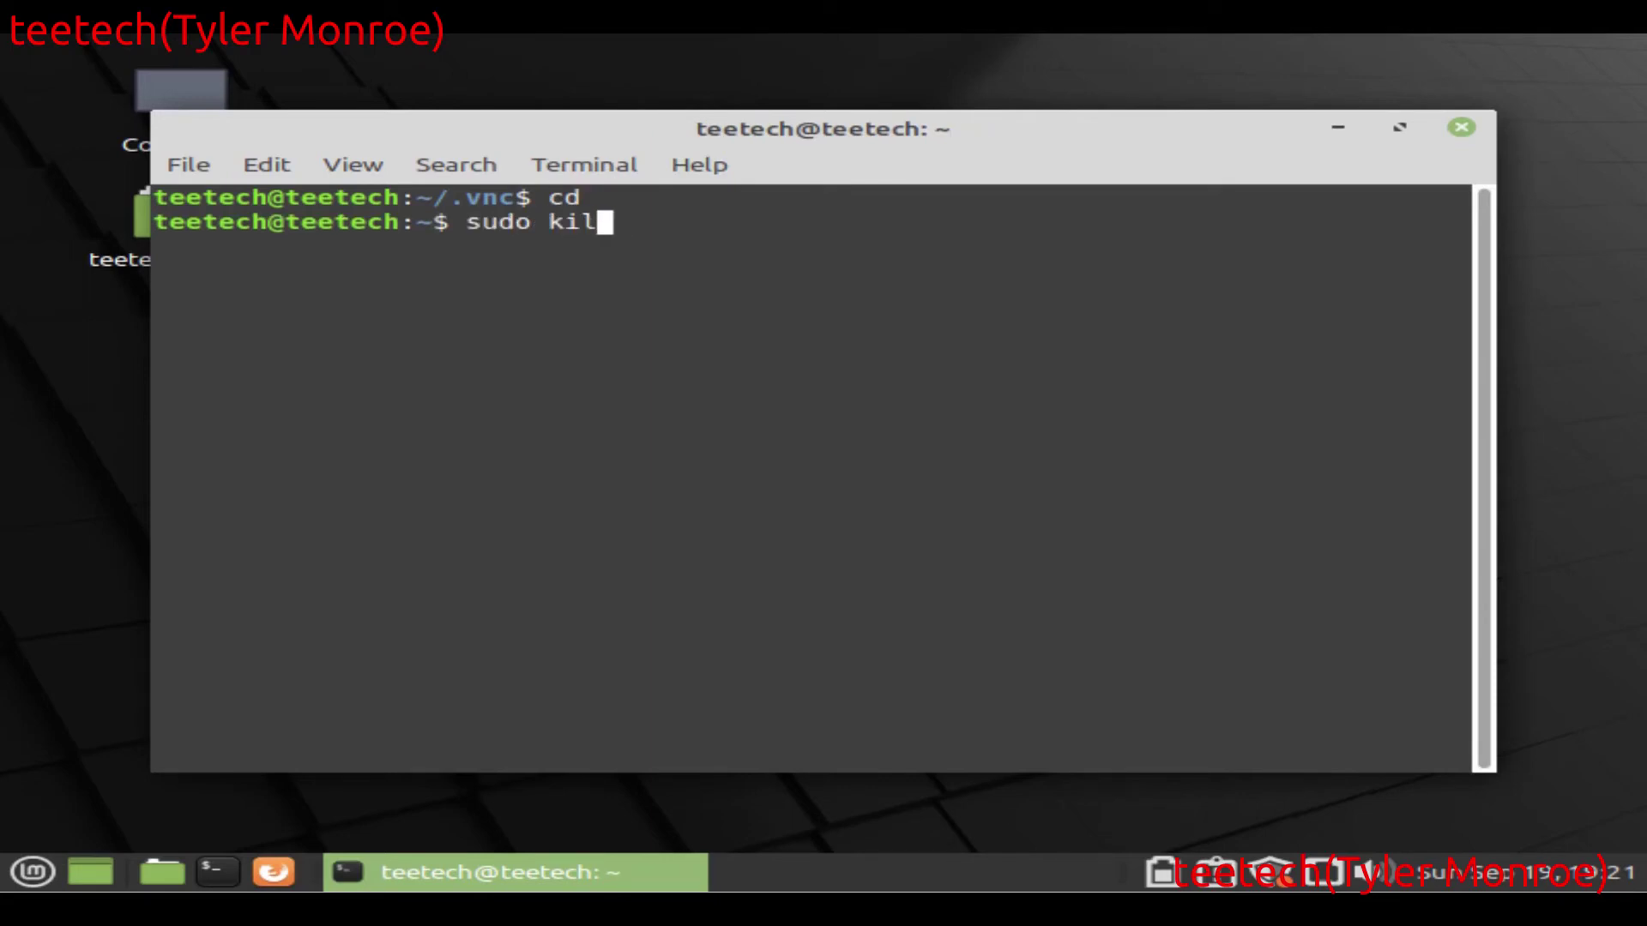
pyautogui.write('lall Xrigh')
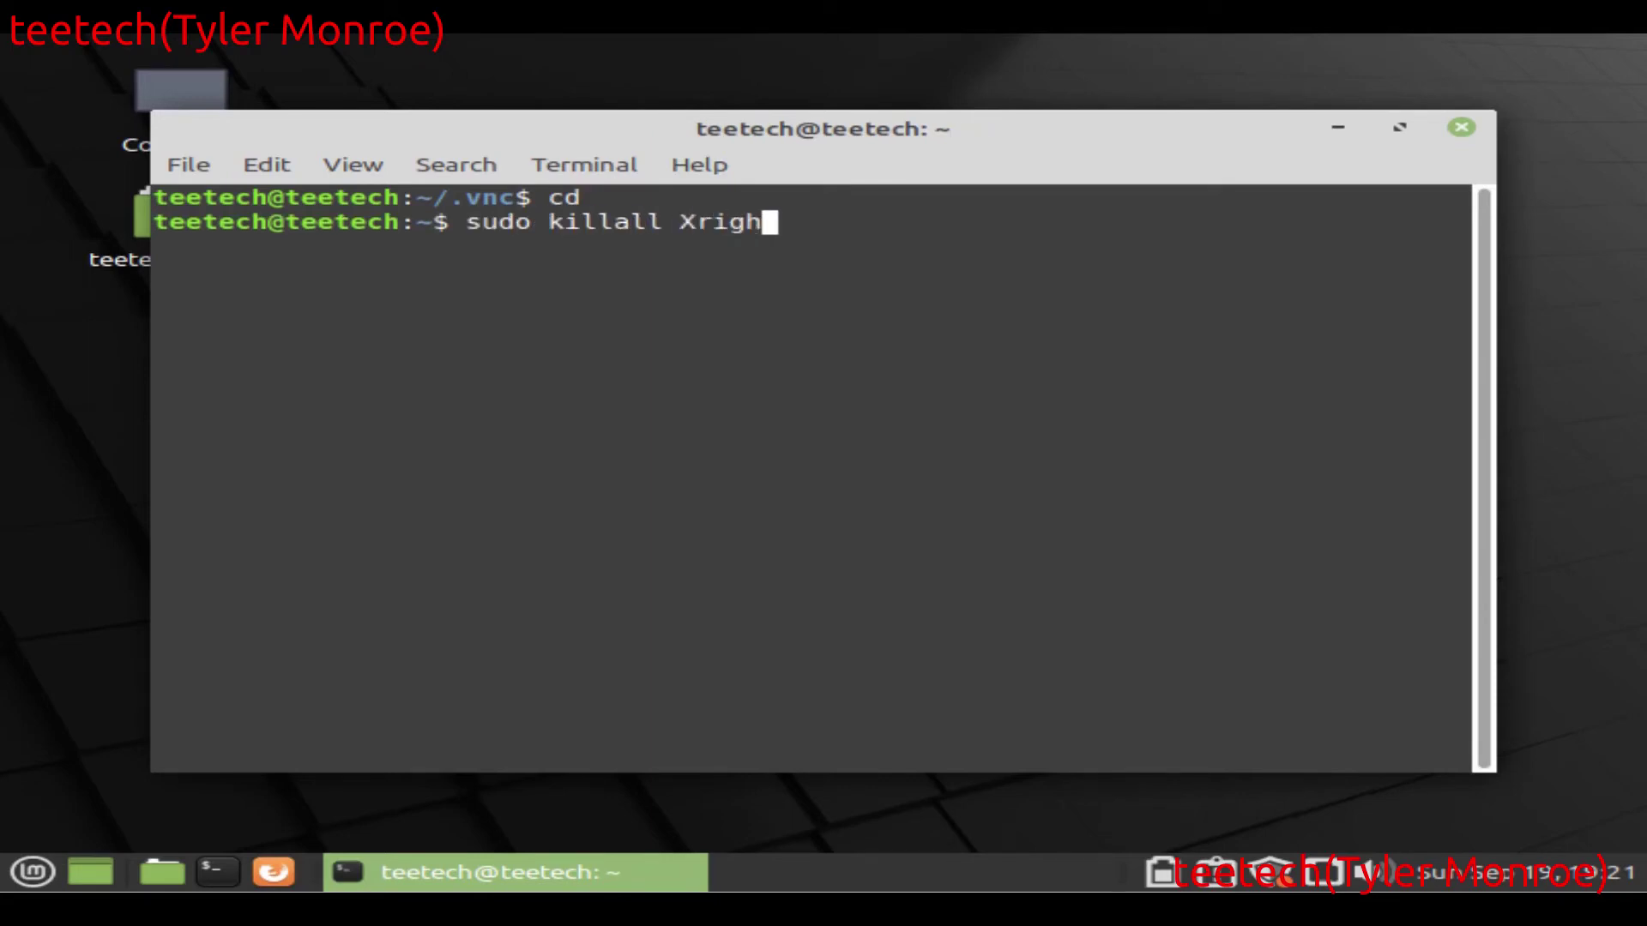
pyautogui.press('BackSpace')
pyautogui.press('BackSpace')
pyautogui.press('BackSpace')
pyautogui.press('BackSpace')
pyautogui.write('tightvnc')
pyautogui.press('Return')
pyautogui.press('Up')
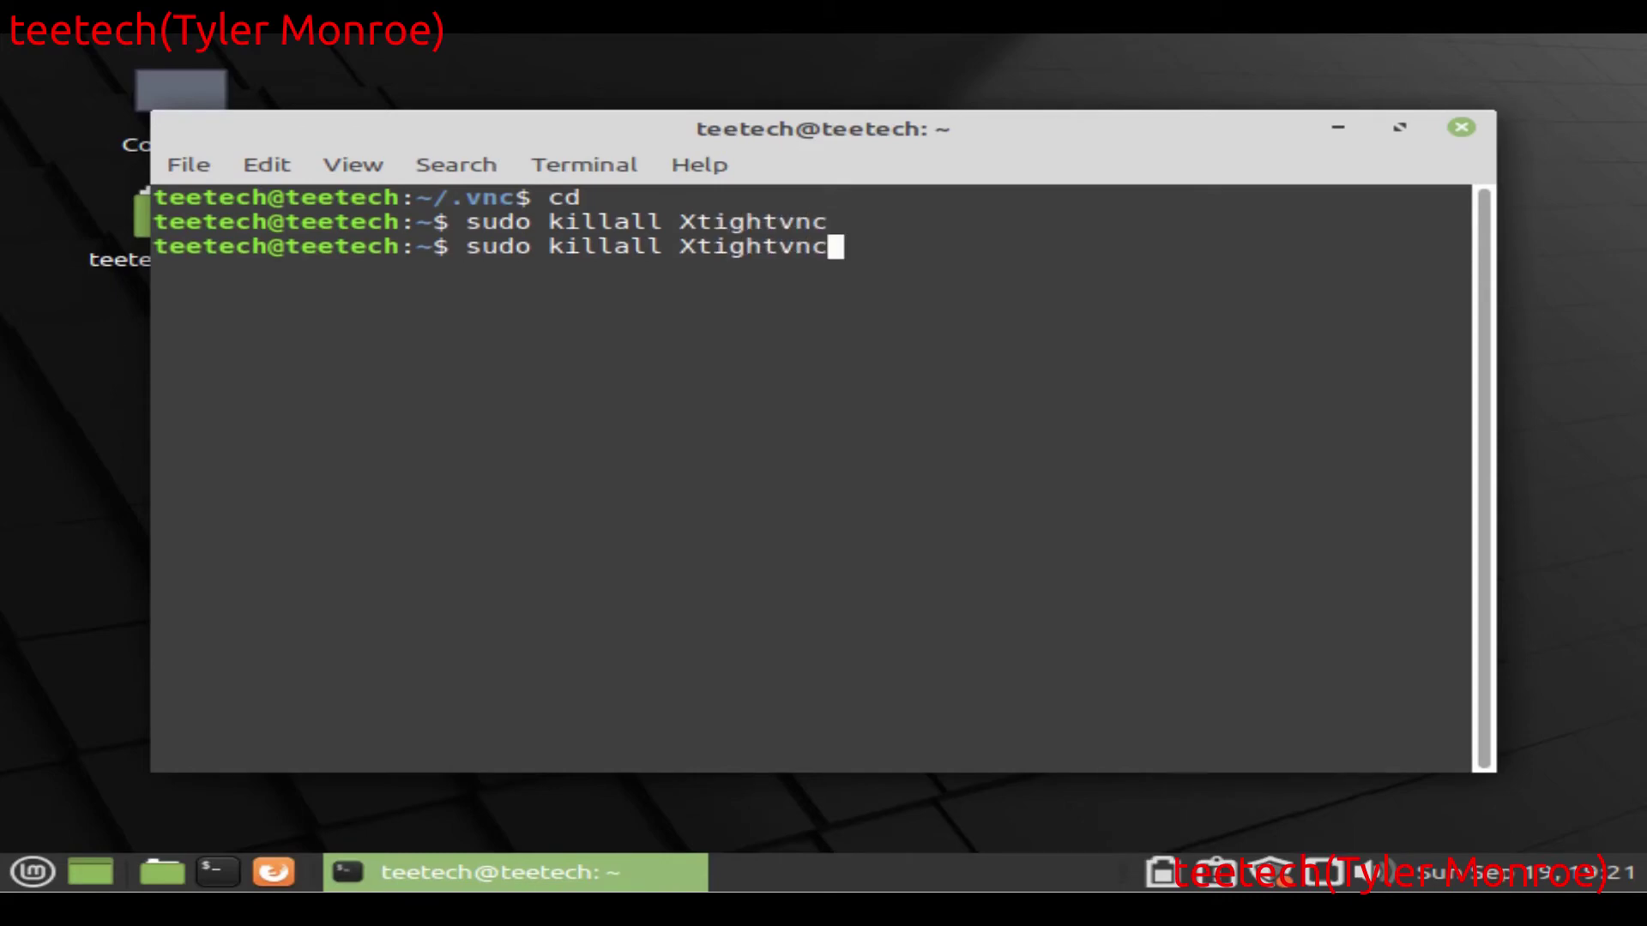
pyautogui.press('Return')
# Step: Clear the screen and relaunch tightvncserver to start desktop :1
pyautogui.write('clear')
pyautogui.press('Return')
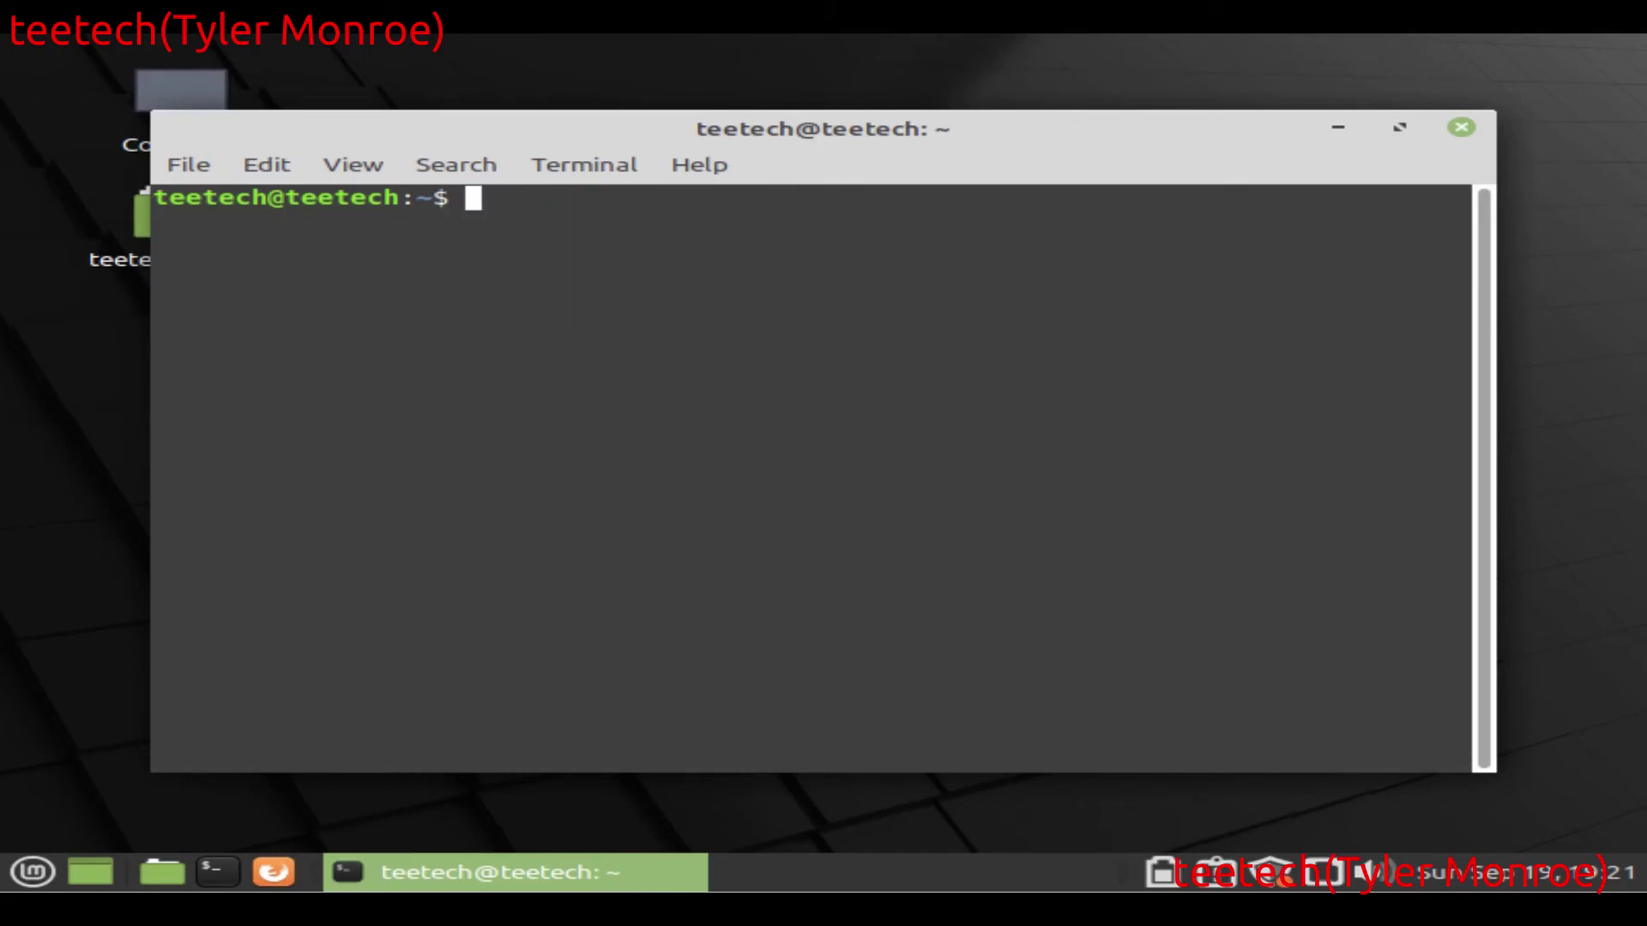
pyautogui.write('tightvncserver')
pyautogui.press('Return')
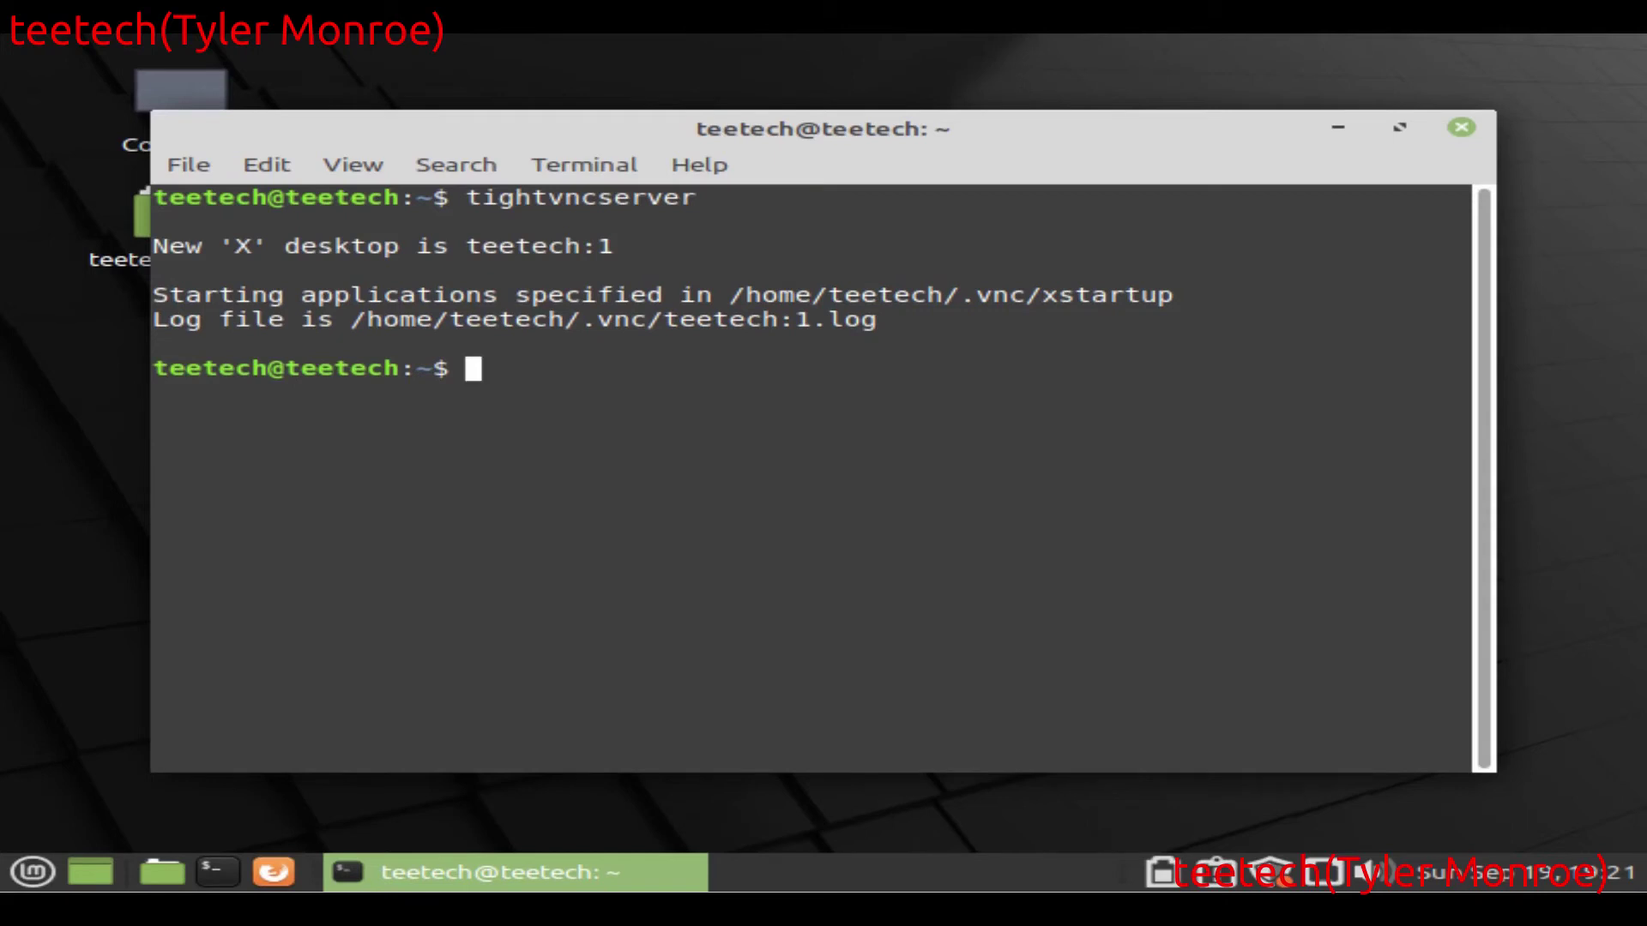
# Step: Run ifconfig to confirm the address 192.168.1.253, then clear the screen
pyautogui.write('ifconfig')
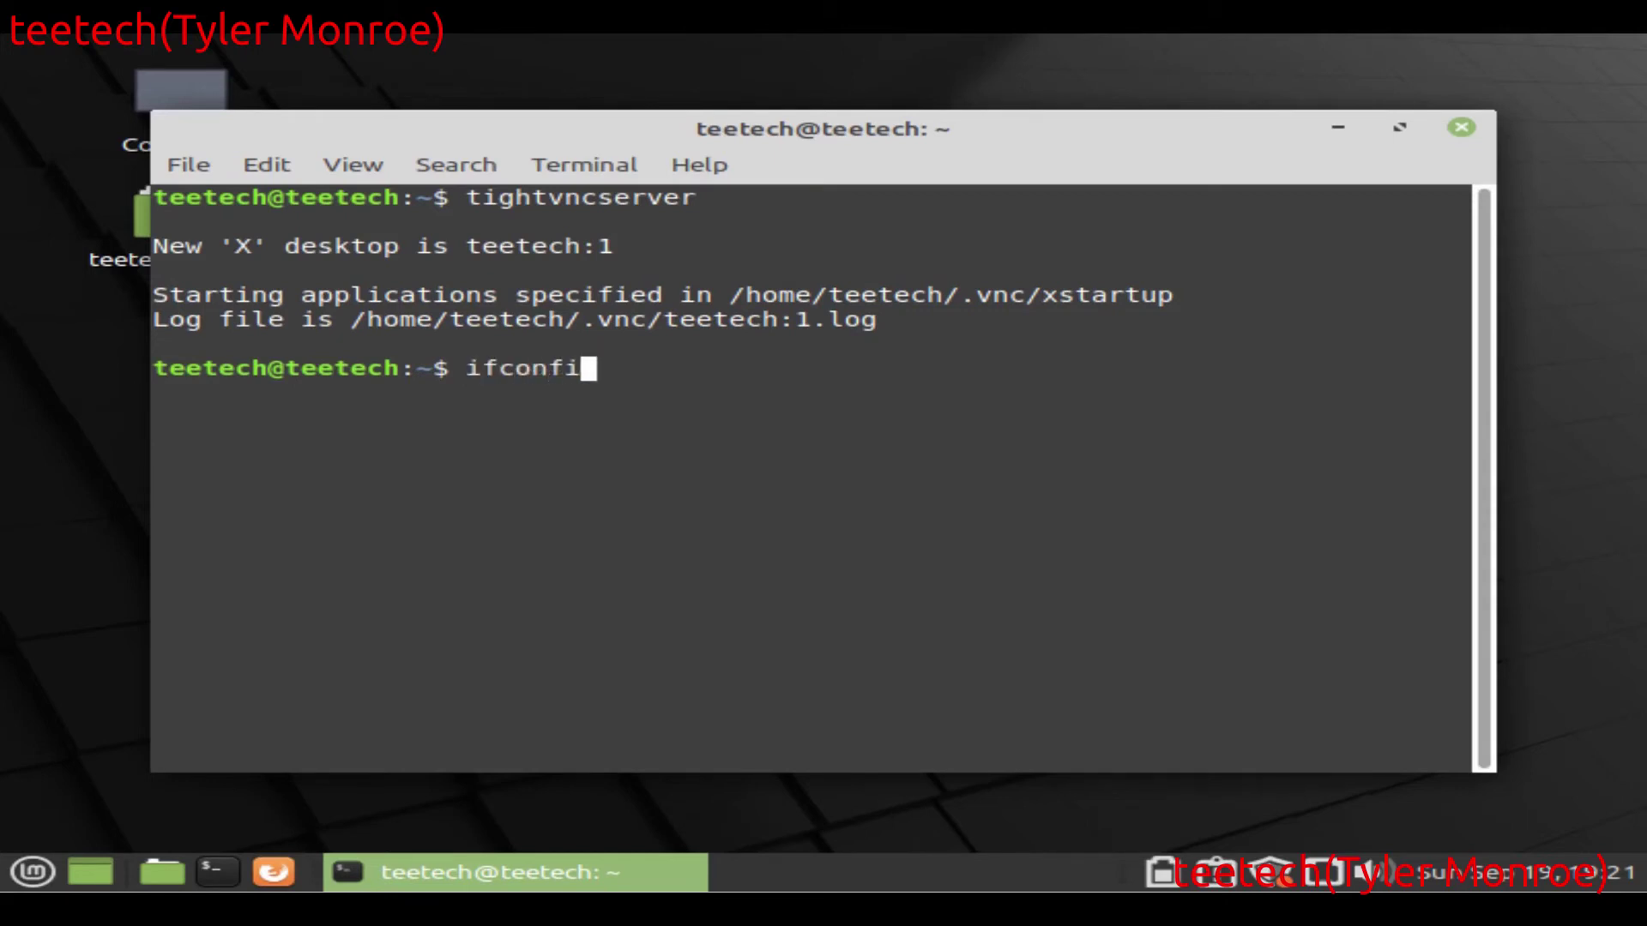
pyautogui.press('Return')
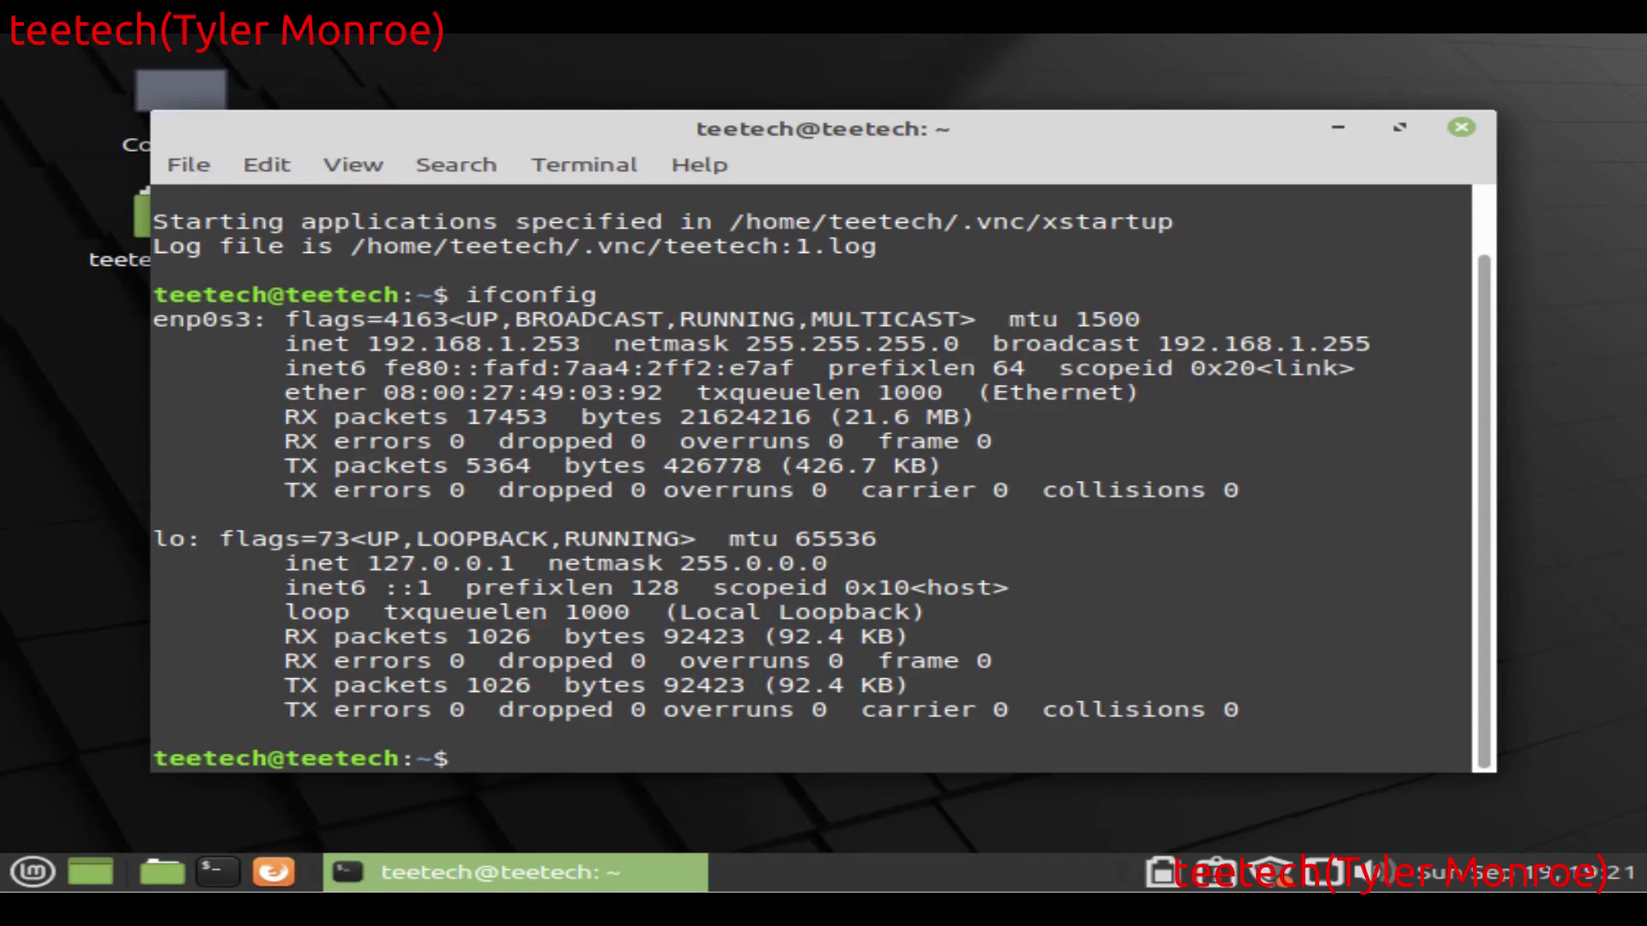
pyautogui.write('clear')
pyautogui.press('Return')
# Step: Run sudo netstat -anup, check Xtightvnc listens on TCP 5901, then clear the terminal
pyautogui.write('sudo netst')
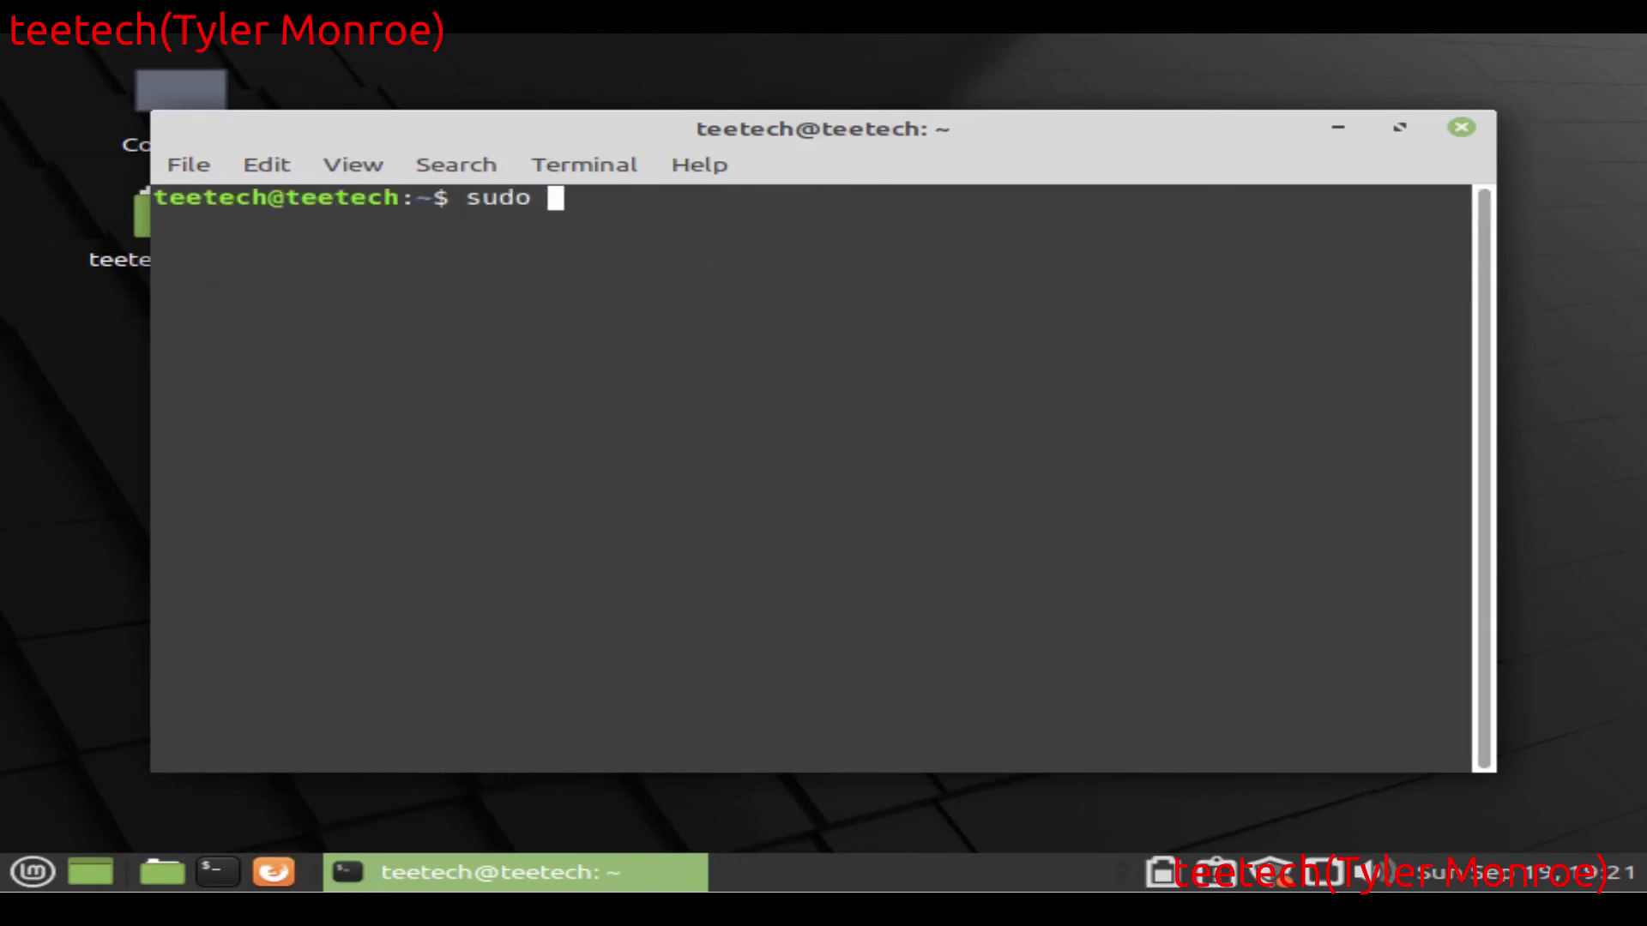
pyautogui.press('BackSpace')
pyautogui.press('BackSpace')
pyautogui.press('BackSpace')
pyautogui.press('BackSpace')
pyautogui.press('BackSpace')
pyautogui.write('netstat -an')
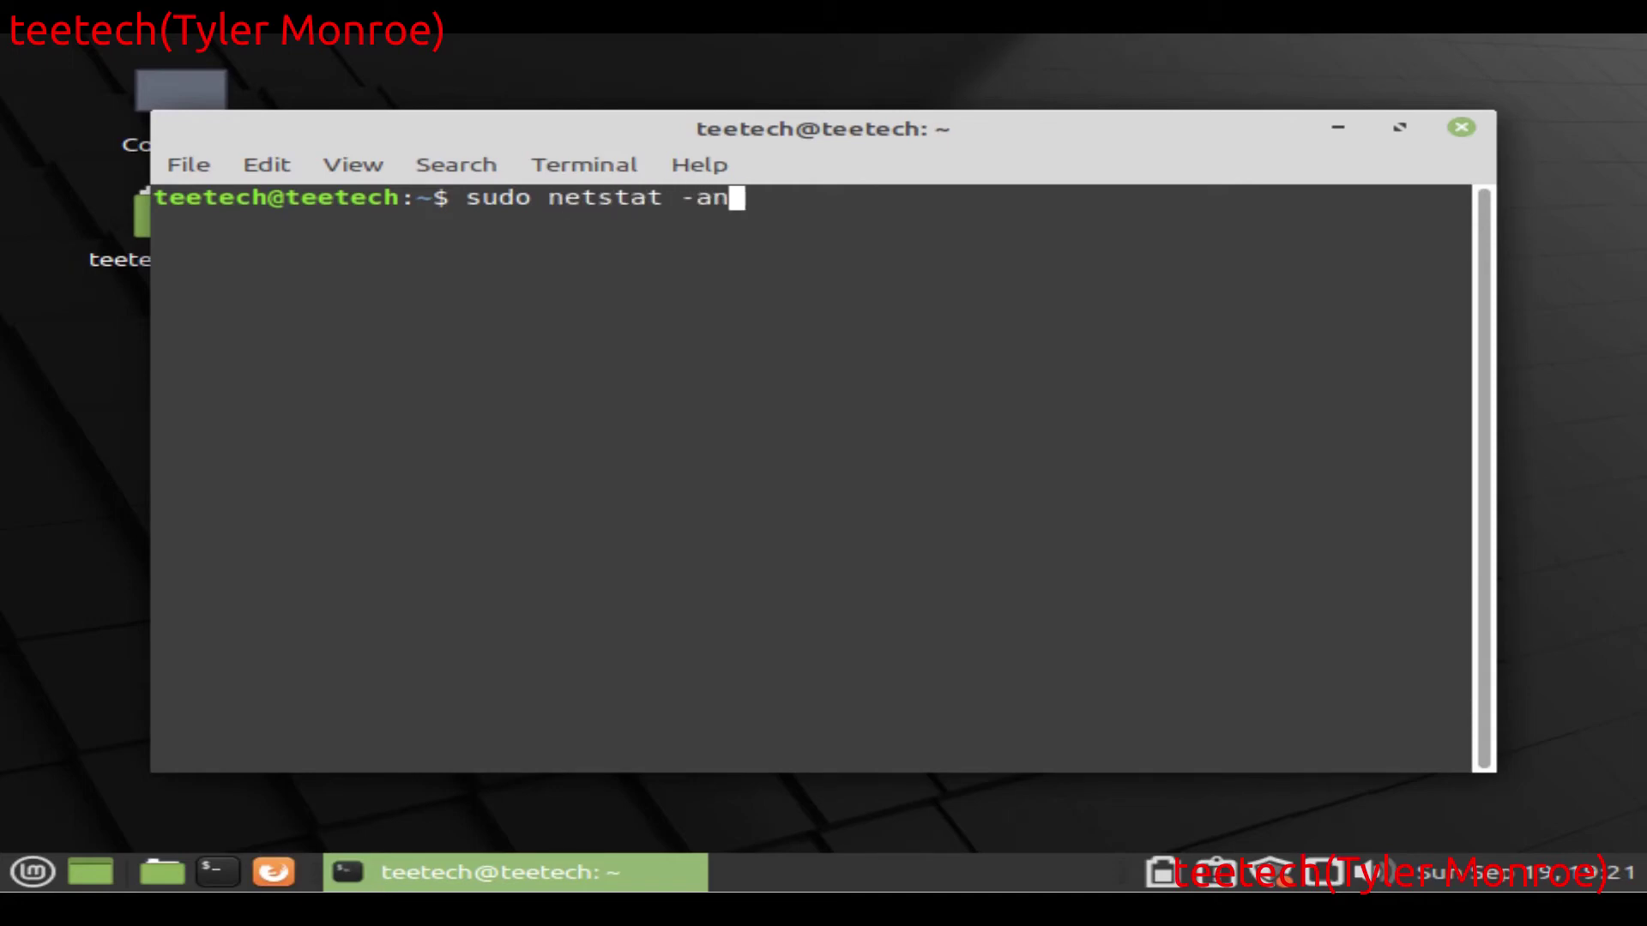
pyautogui.write('up')
pyautogui.press('Return')
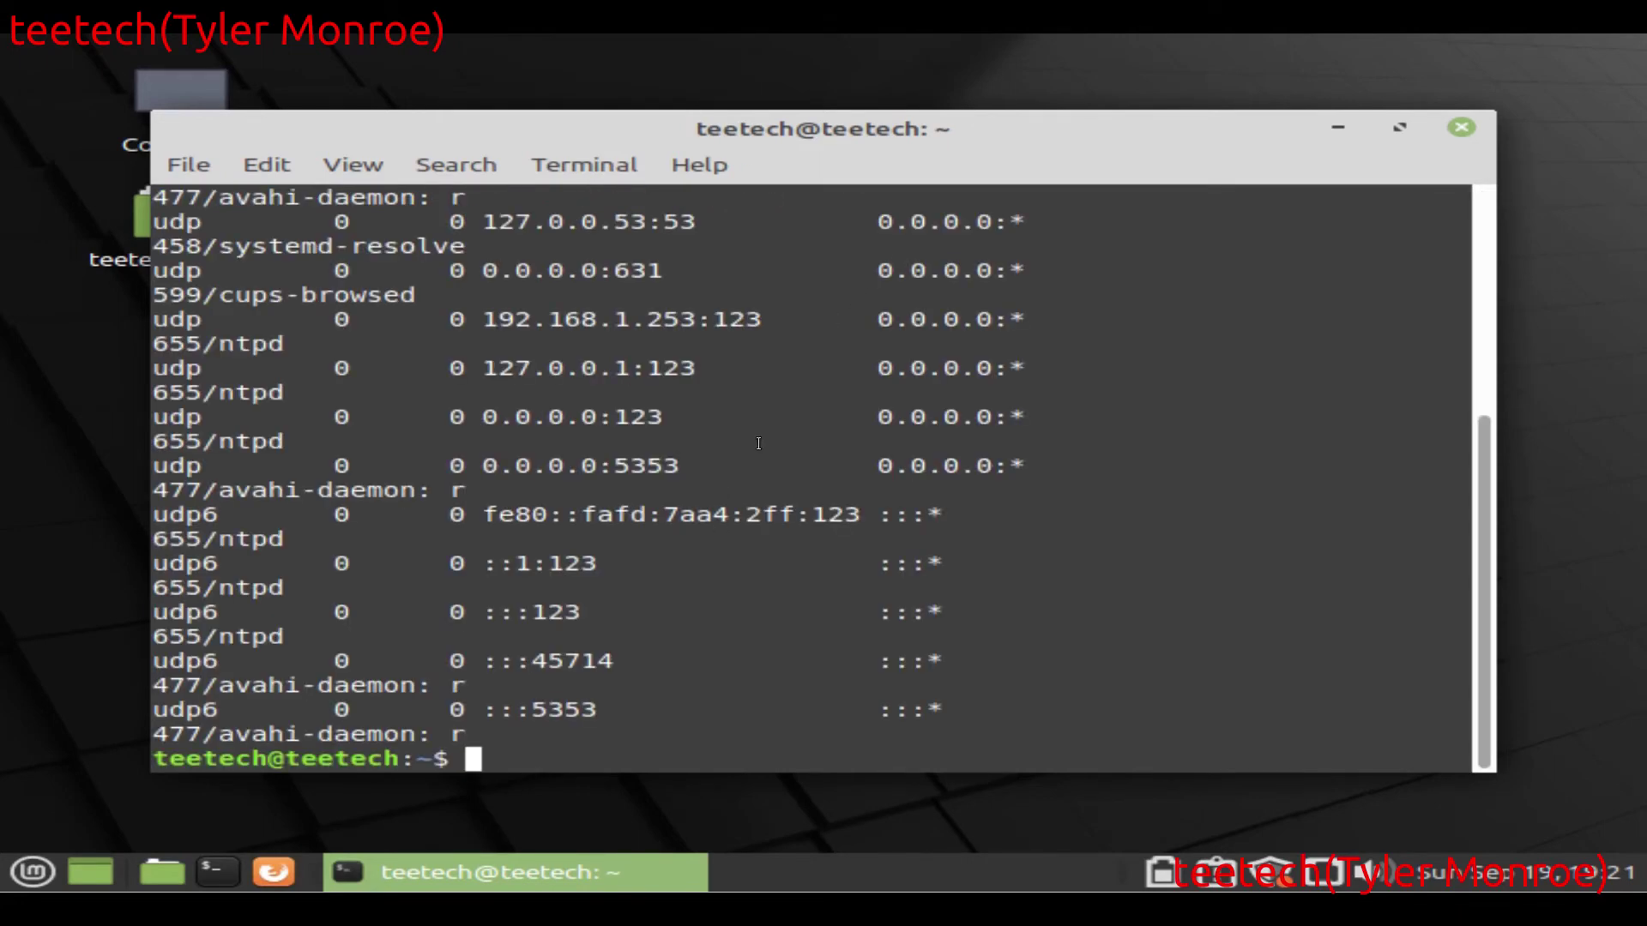
pyautogui.moveTo(1483, 505); pyautogui.dragTo(1458, 326)
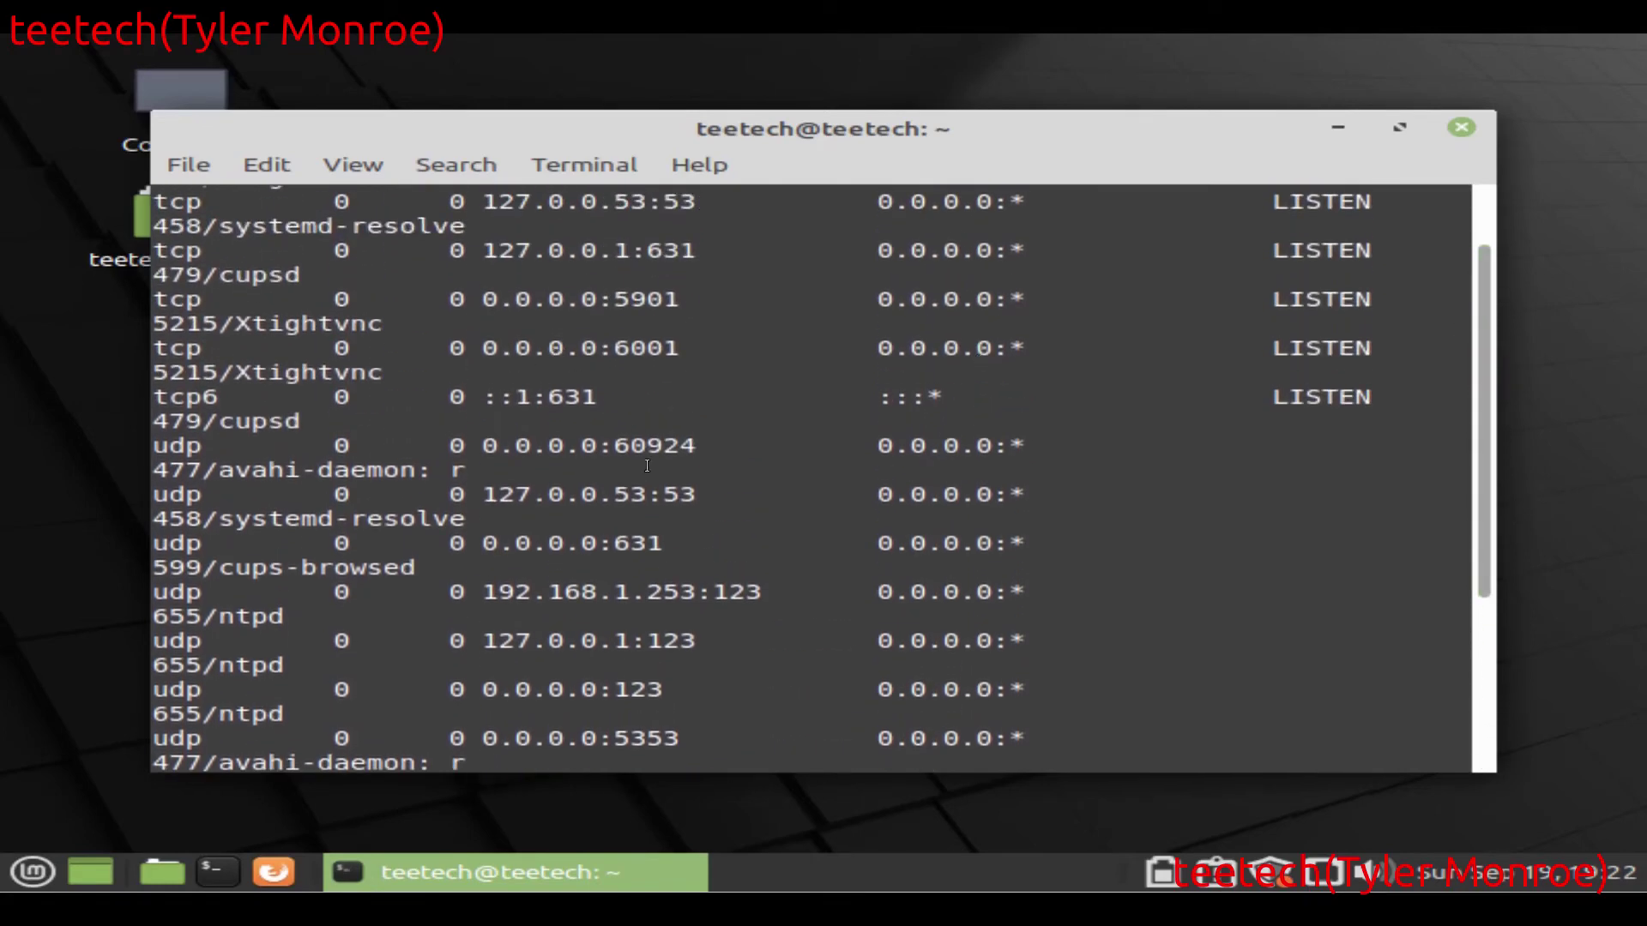
pyautogui.hotkey('ctrl', 'l')
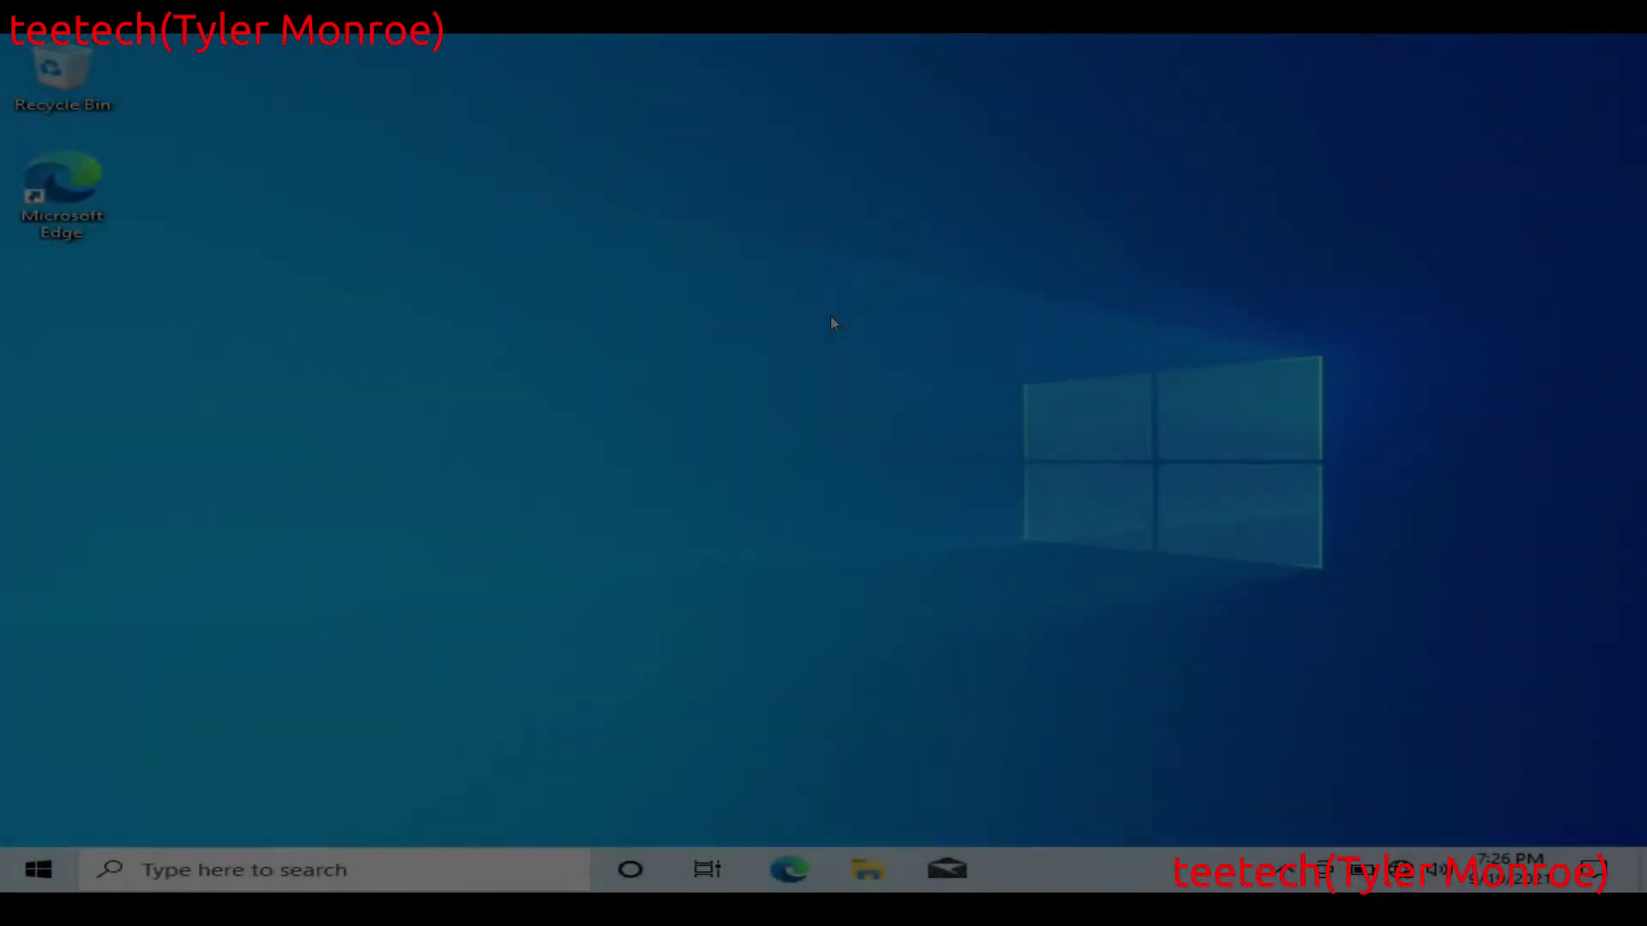
# Step: Launch TightVNC Viewer from the Windows Start search using 'tigh'
pyautogui.press('super')
pyautogui.write('tigh')
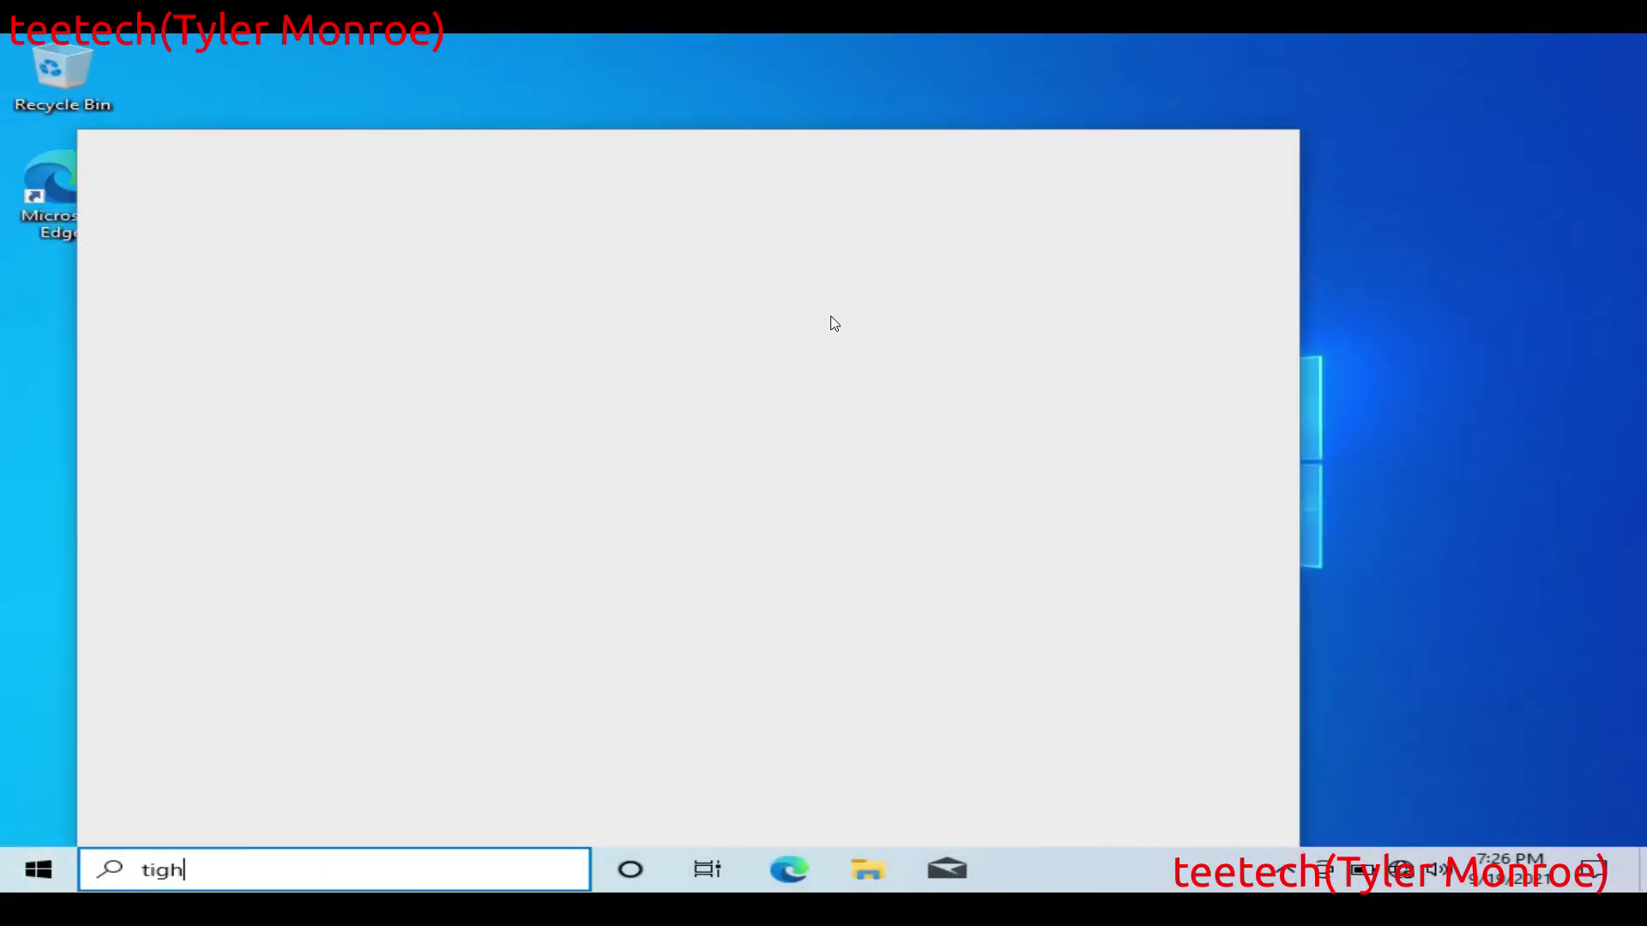
pyautogui.press('Return')
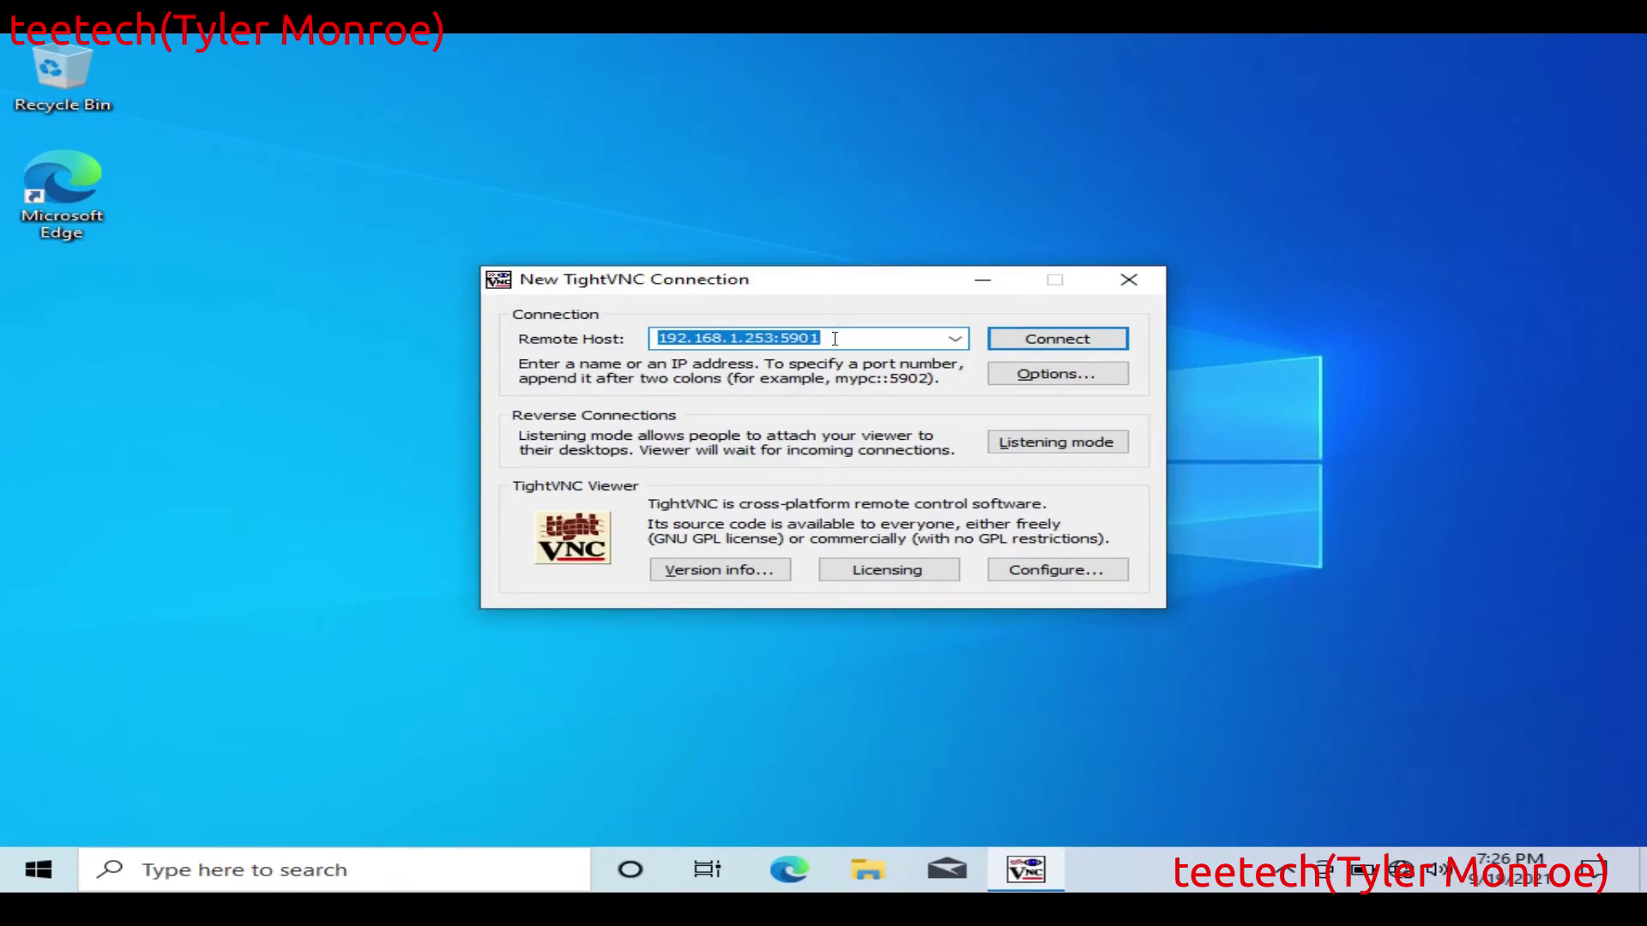
# Step: Connect to Remote Host 192.168.1.253:5901 and authenticate with the VNC password
pyautogui.click(835, 338)
pyautogui.press('BackSpace')
pyautogui.press('BackSpace')
pyautogui.press('BackSpace')
pyautogui.press('BackSpace')
pyautogui.press('BackSpace')
pyautogui.press('BackSpace')
pyautogui.press('BackSpace')
pyautogui.press('BackSpace')
pyautogui.press('BackSpace')
pyautogui.press('BackSpace')
pyautogui.press('BackSpace')
pyautogui.press('BackSpace')
pyautogui.press('BackSpace')
pyautogui.press('BackSpace')
pyautogui.press('BackSpace')
pyautogui.press('BackSpace')
pyautogui.press('BackSpace')
pyautogui.press('BackSpace')
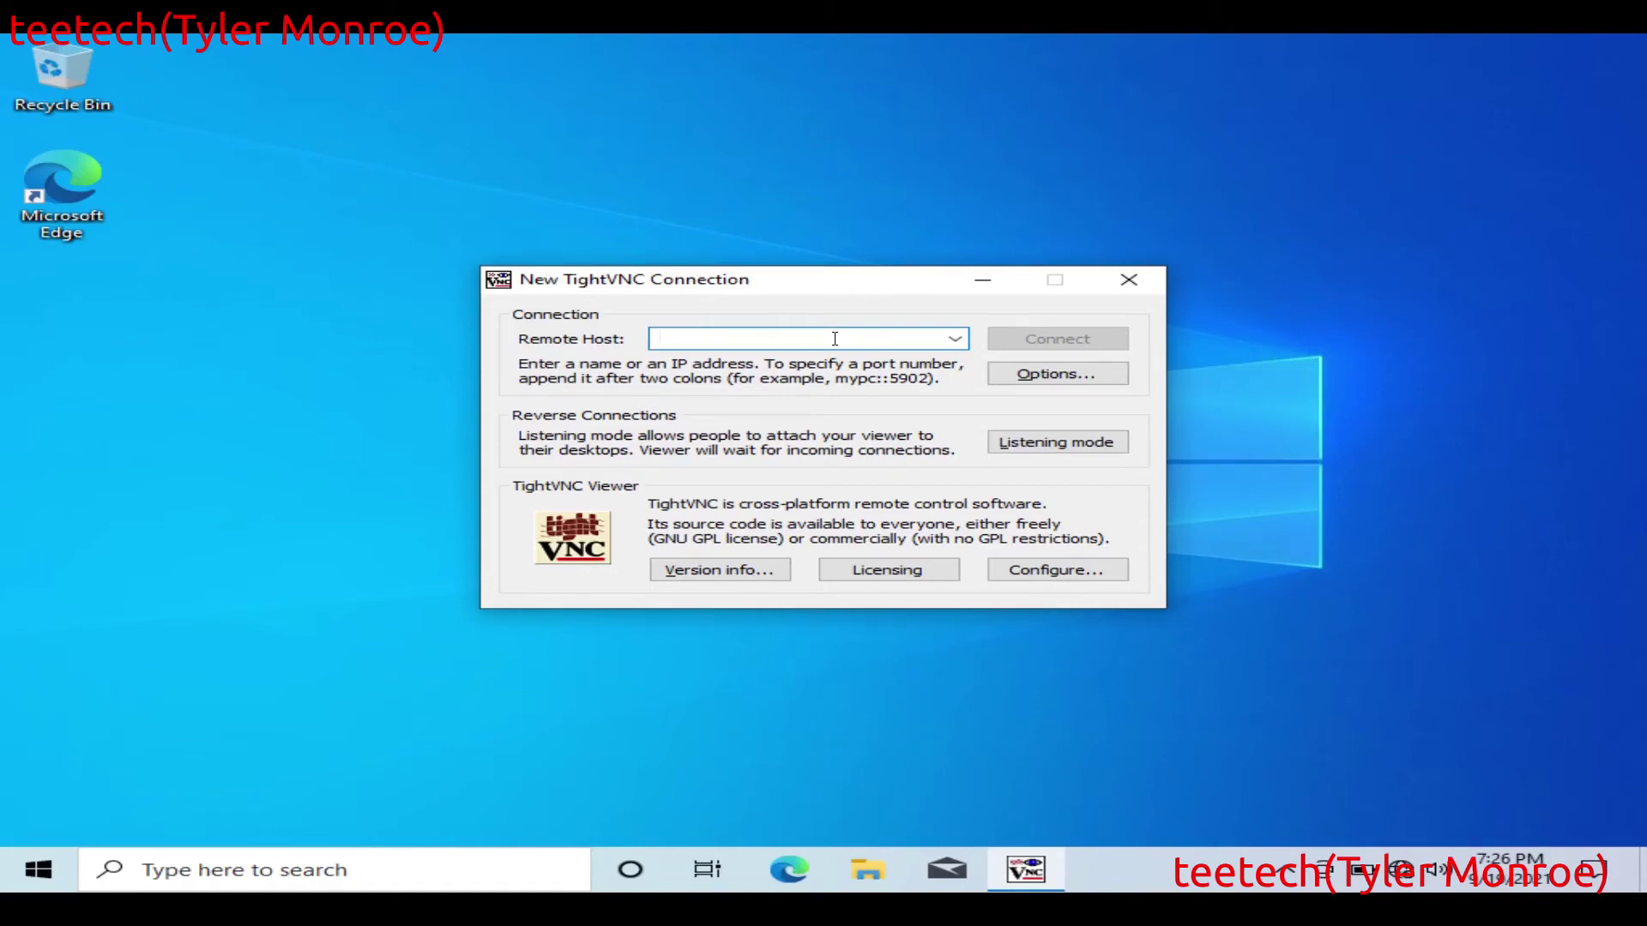
pyautogui.write('192.168')
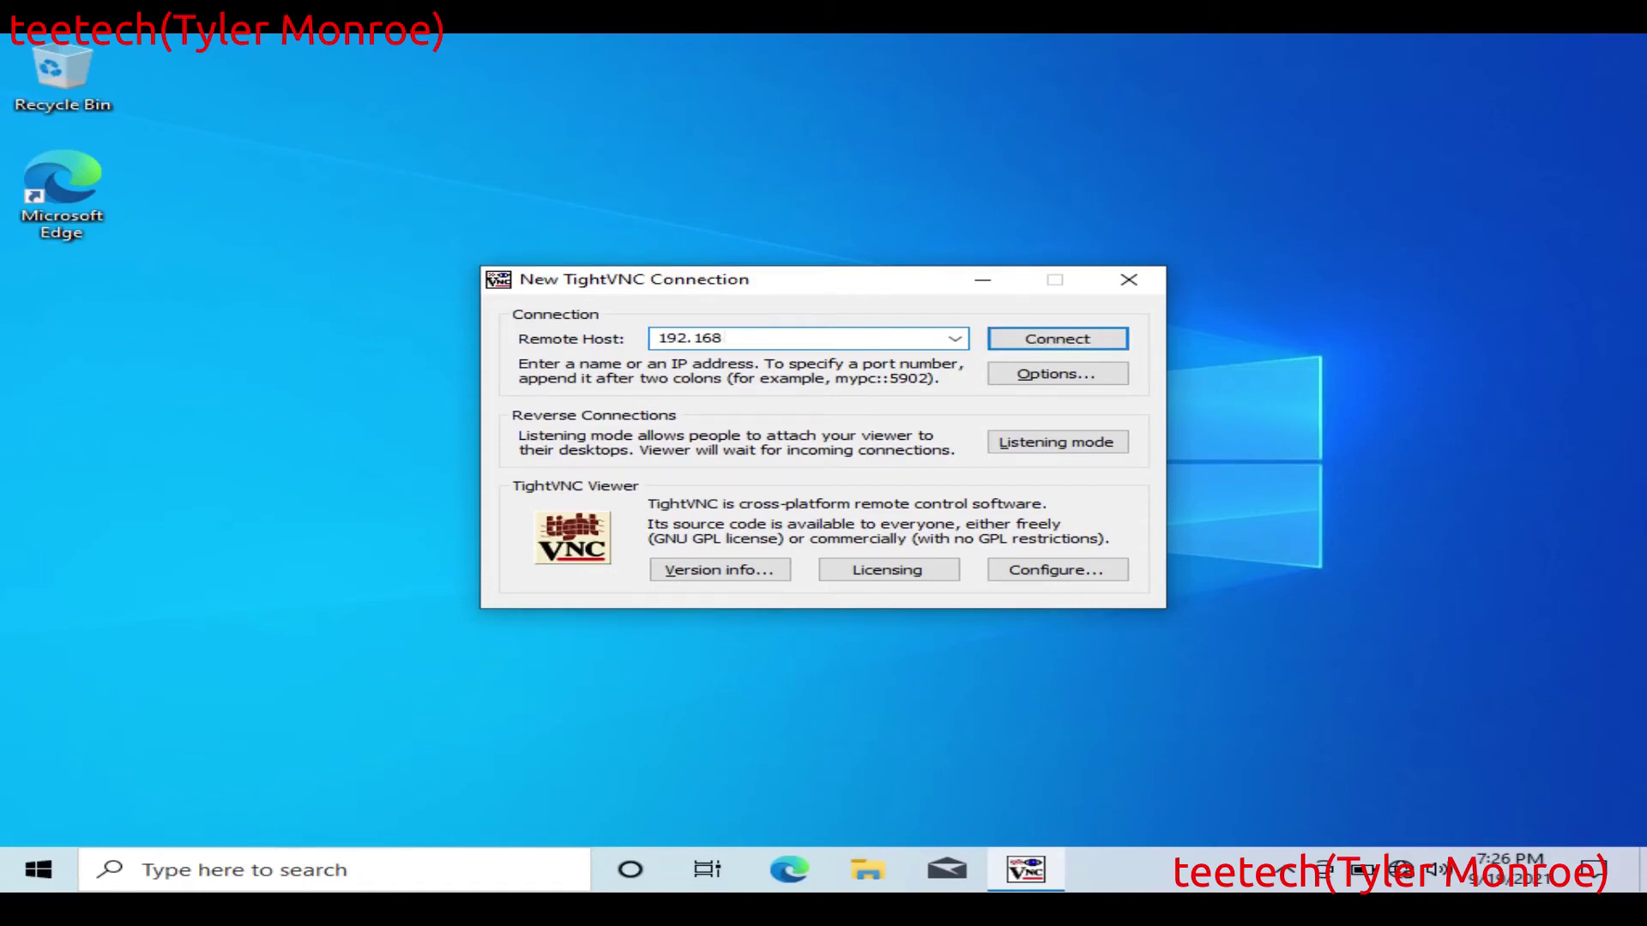
pyautogui.write('.1.253:')
pyautogui.write('5901')
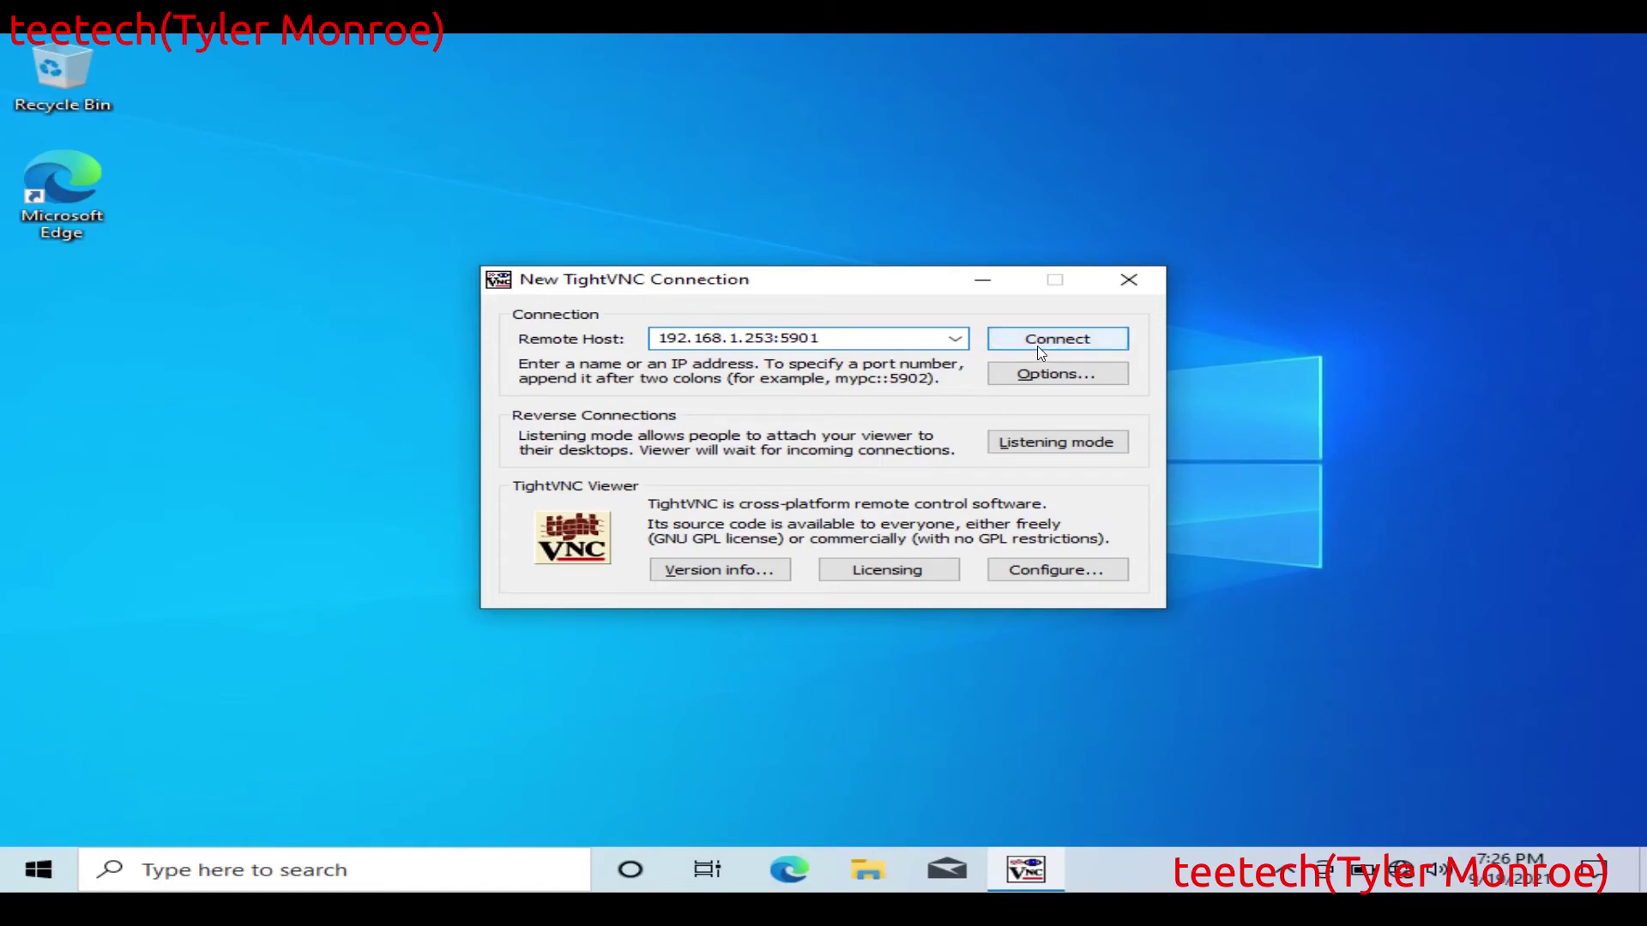
pyautogui.click(1063, 341)
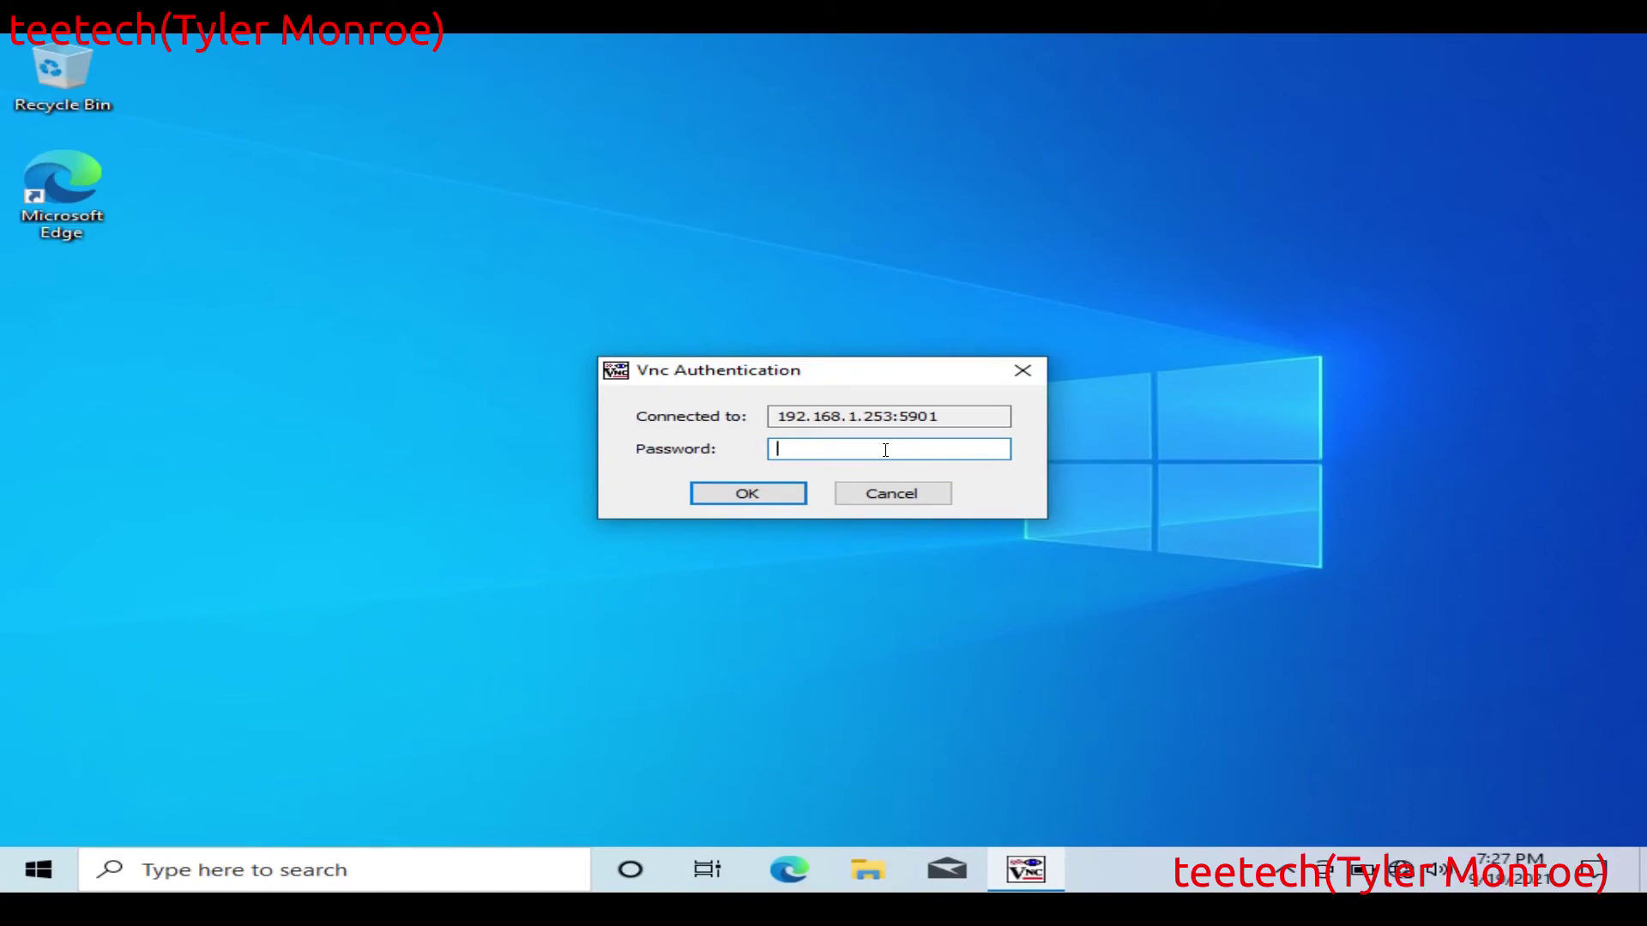
pyautogui.write('•••••••')
pyautogui.press('Return')
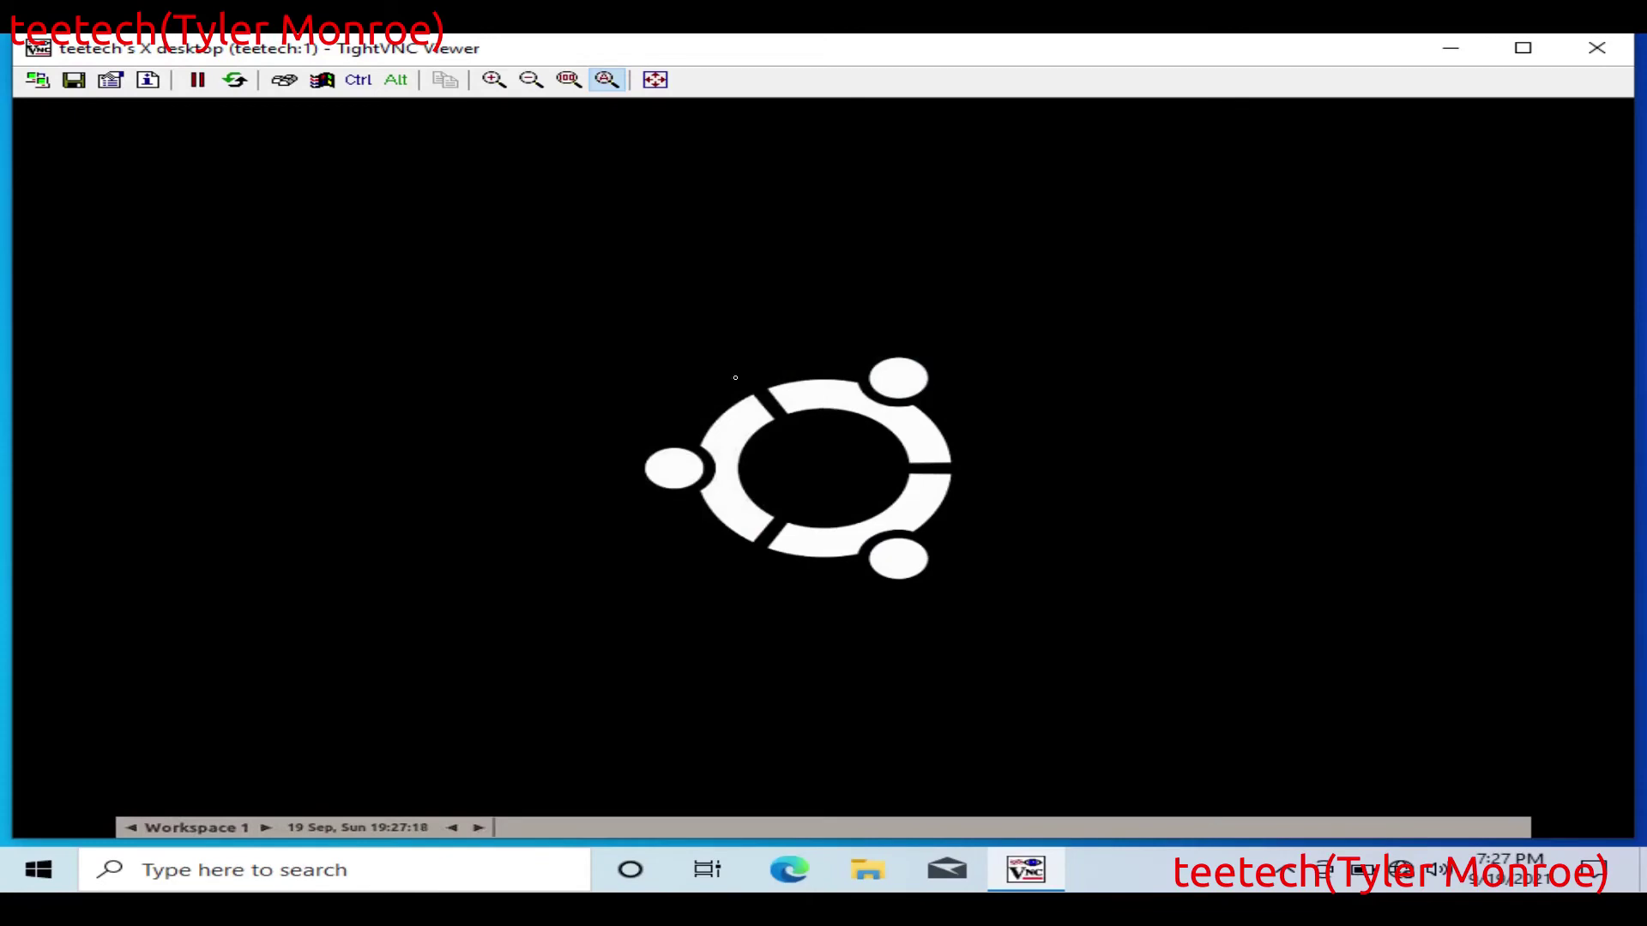
# Step: Launch Xedit from the Editors submenu of the remote Fluxbox desktop menu
pyautogui.rightClick(680, 297)
pyautogui.moveTo(710, 312)
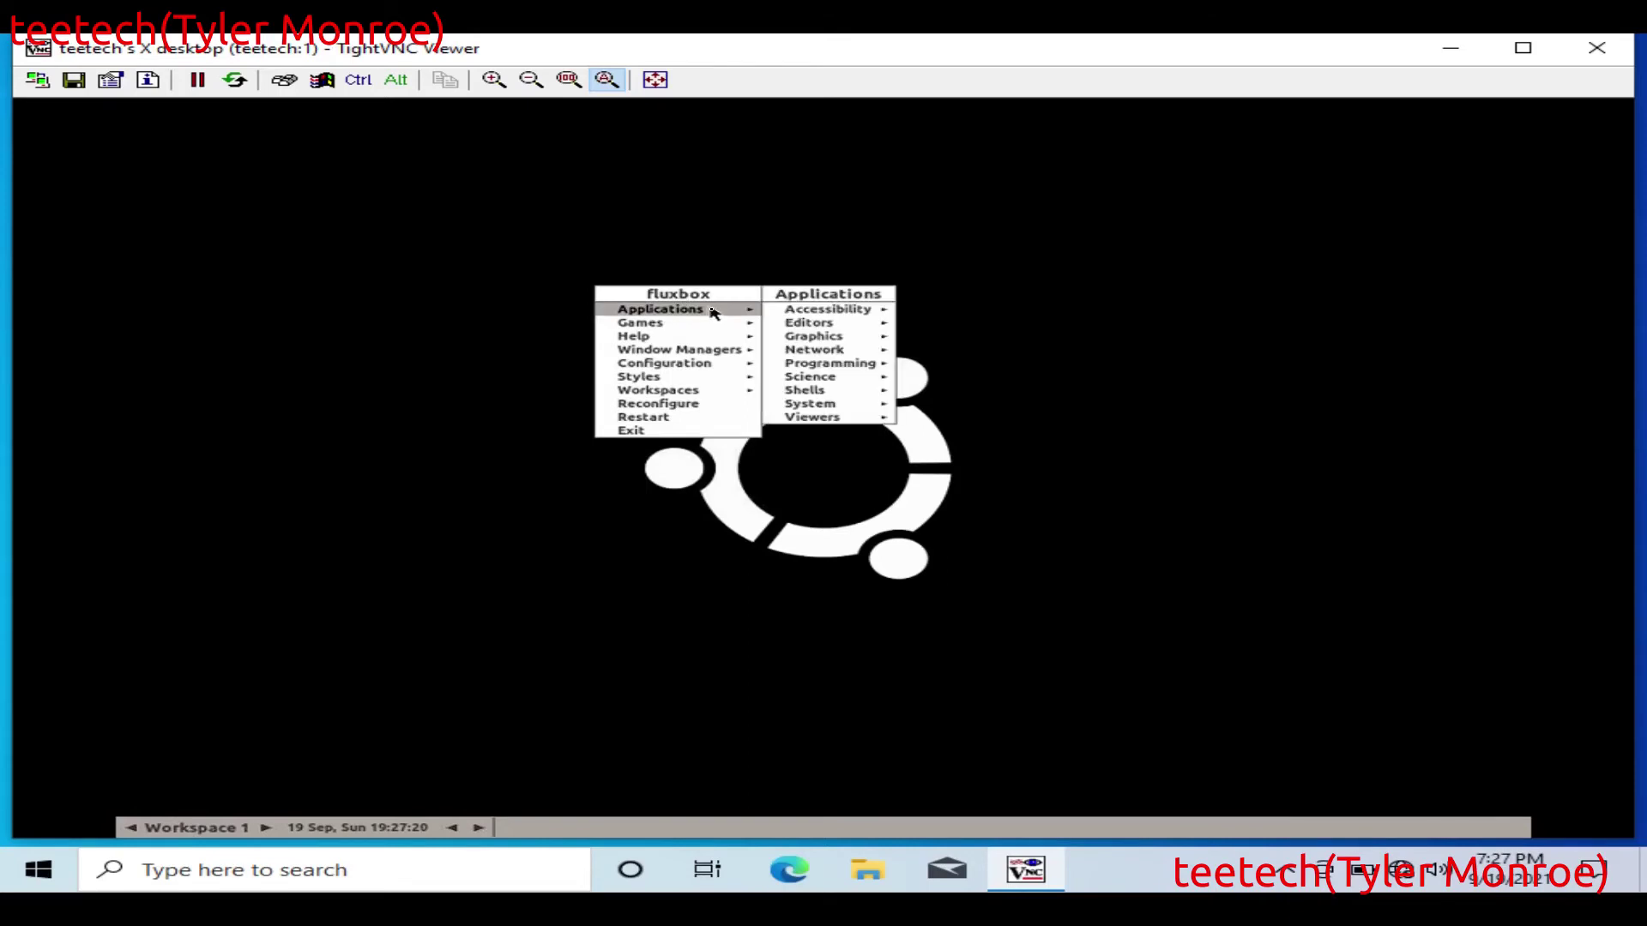
pyautogui.moveTo(841, 324)
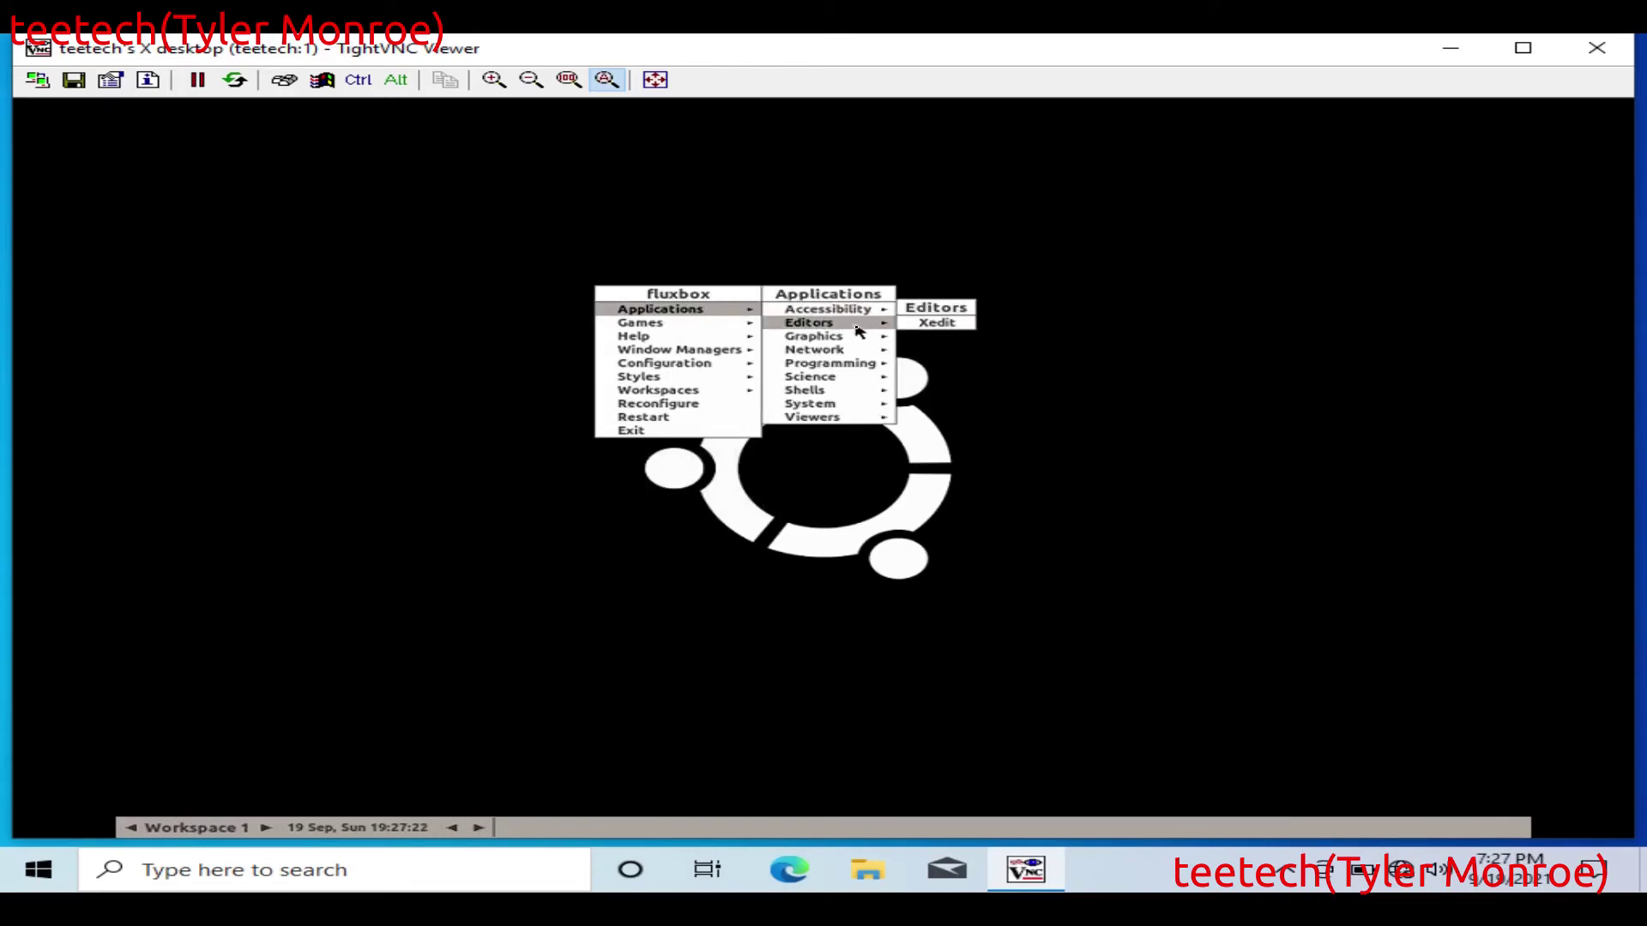
pyautogui.click(937, 324)
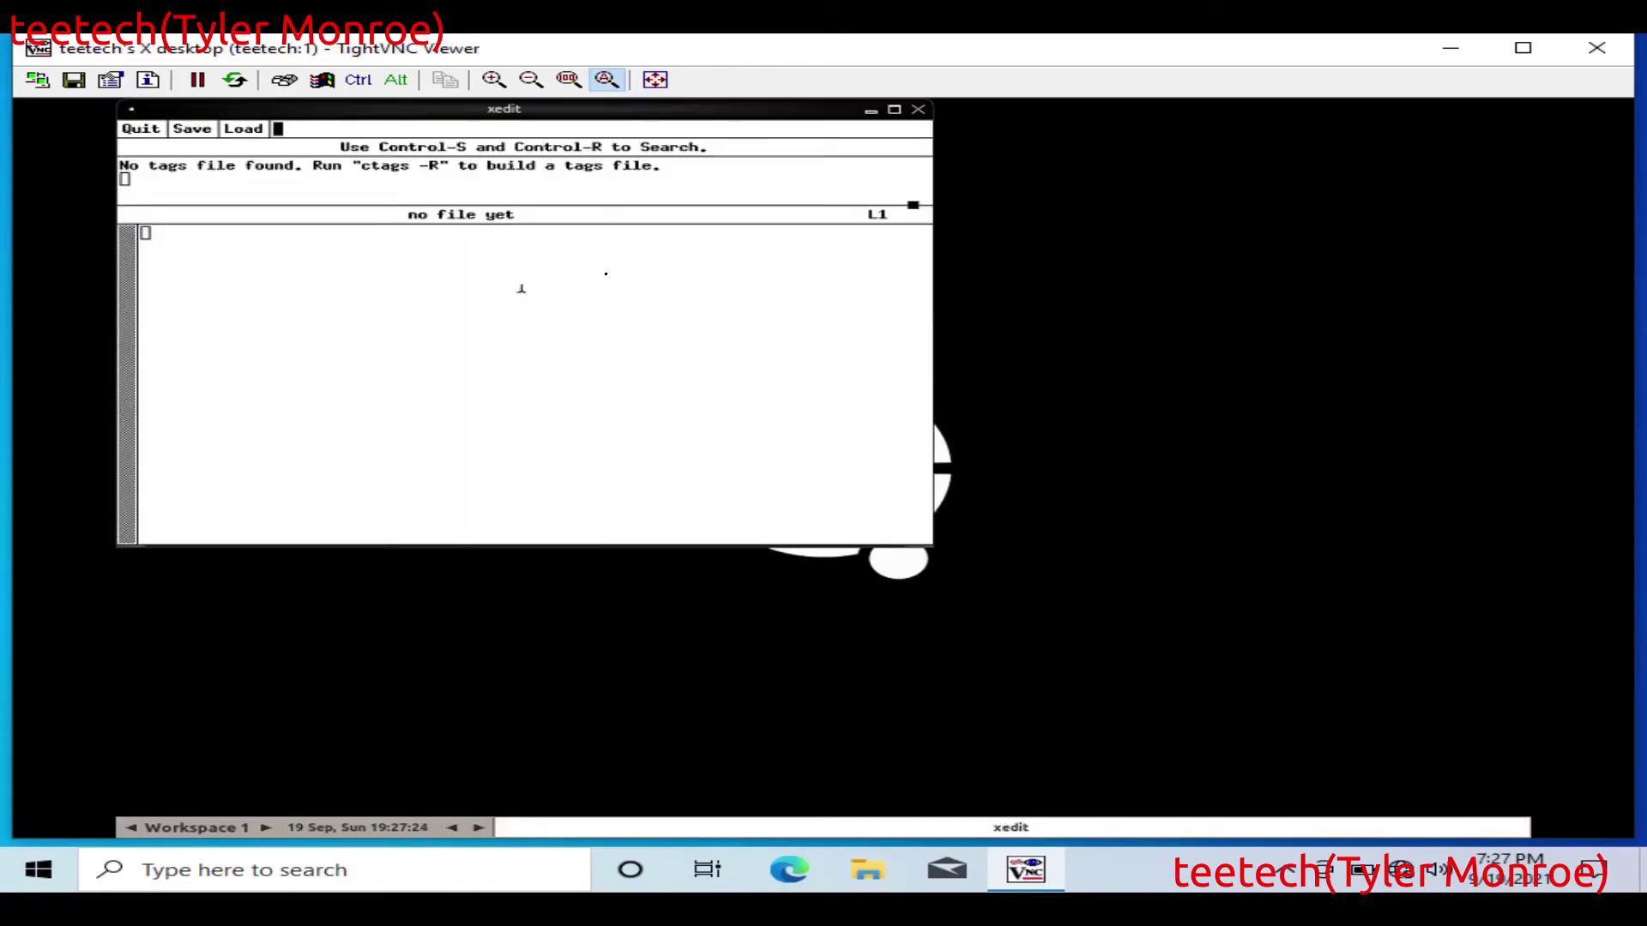
# Step: Switch to workspace 2 and back, then move the VirtualBox window further right
pyautogui.click(266, 827)
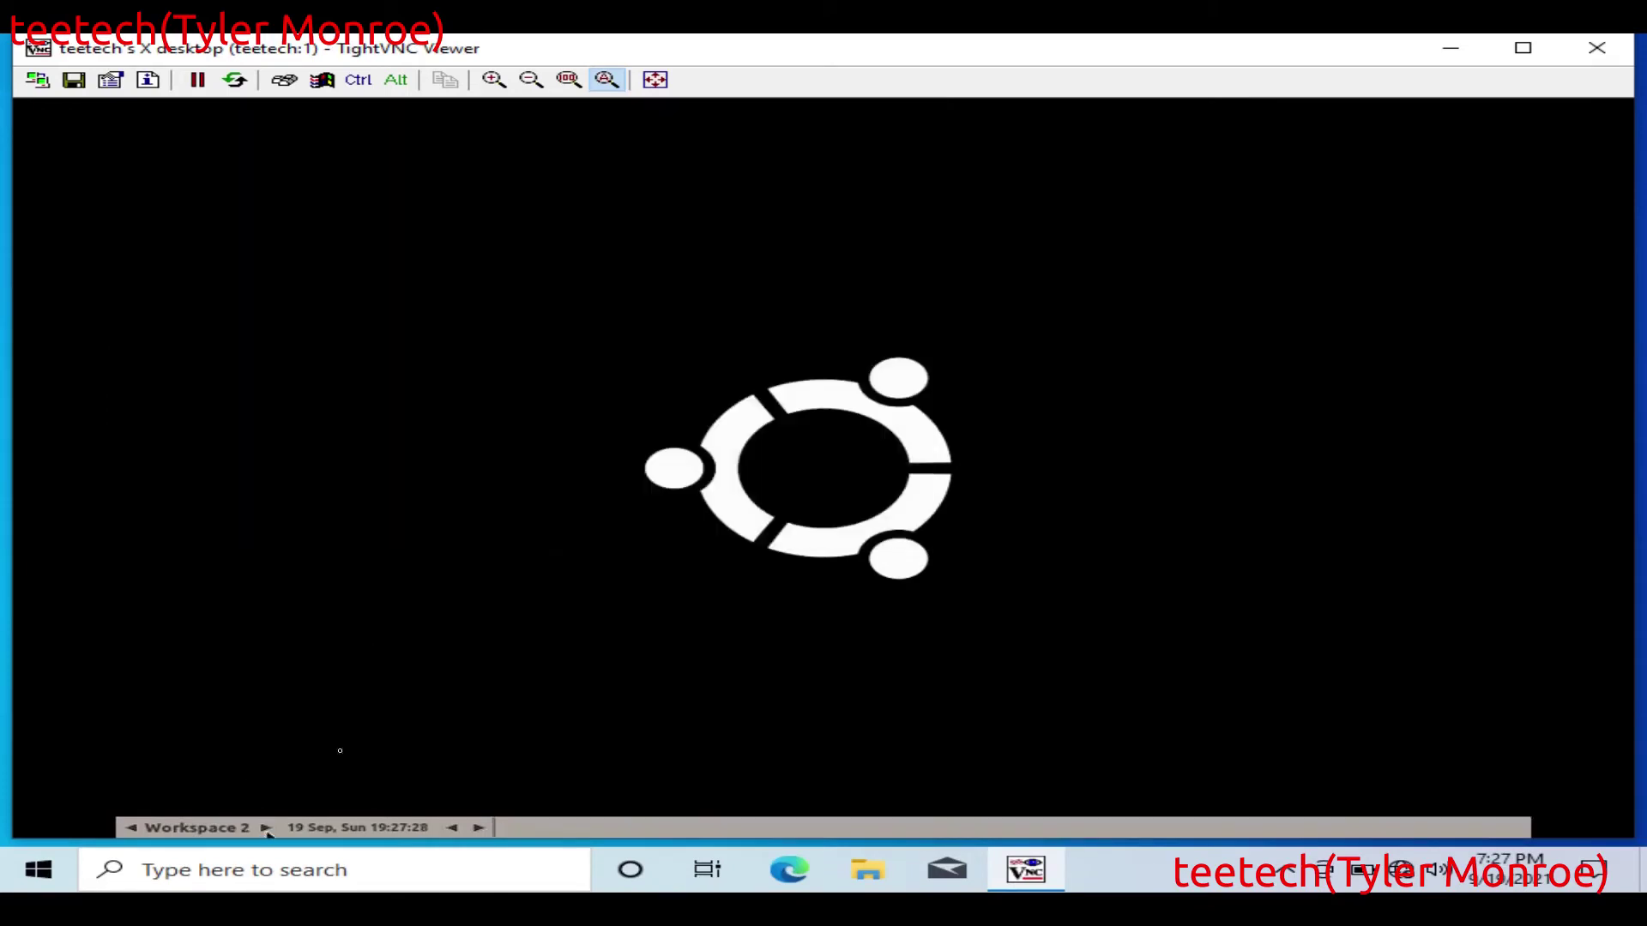
pyautogui.click(134, 827)
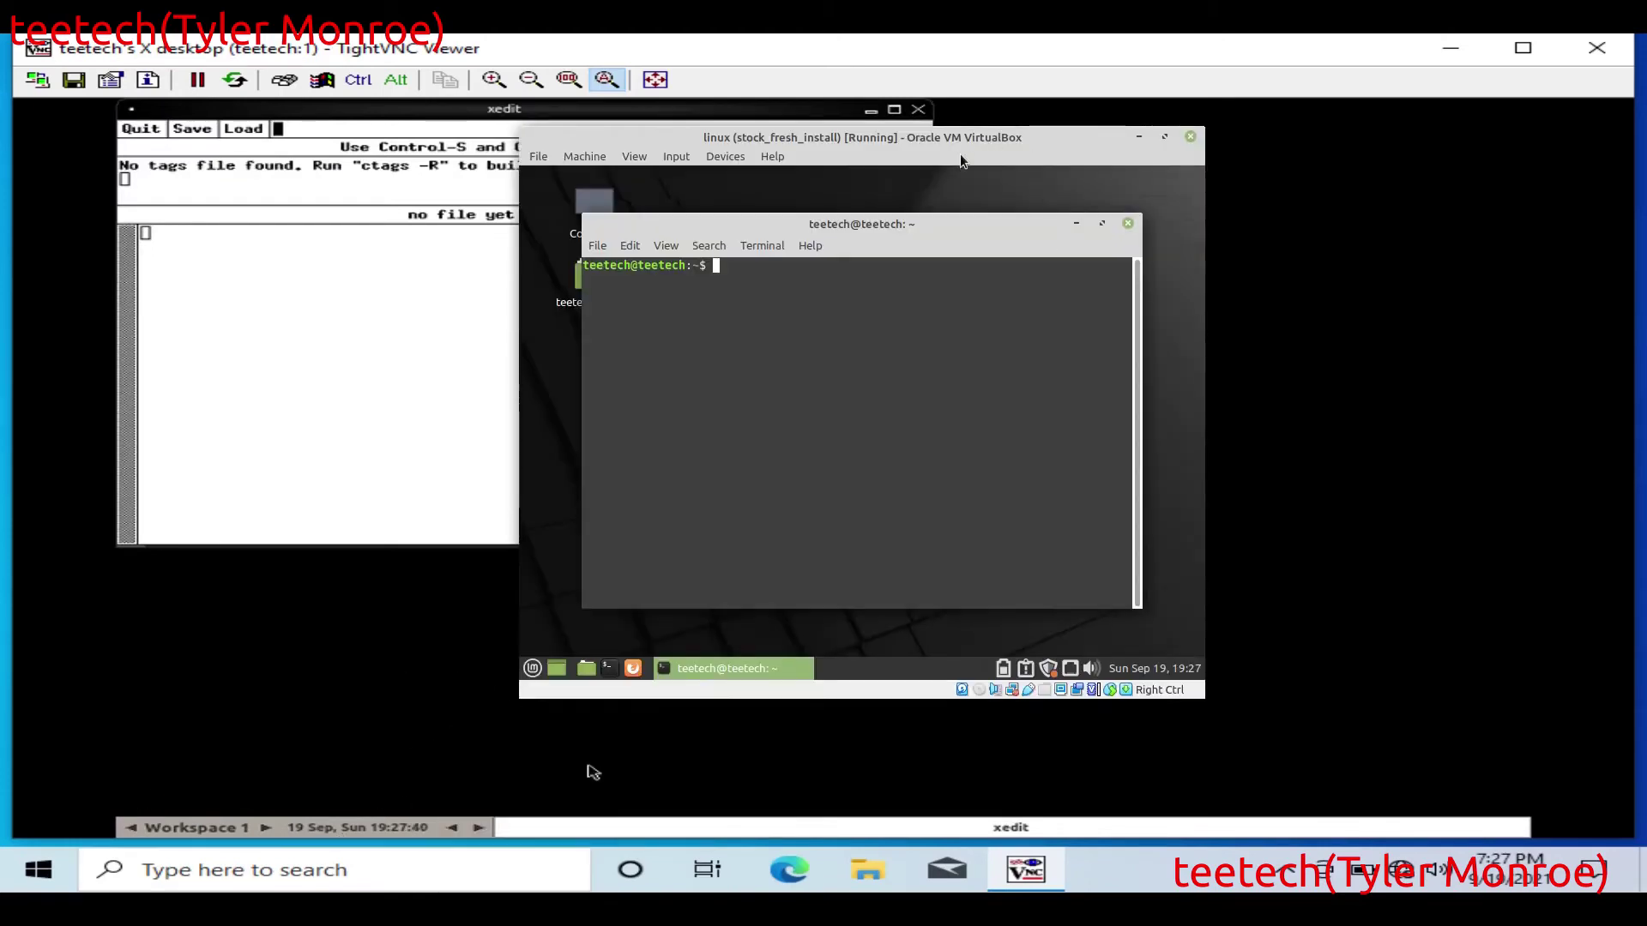
pyautogui.moveTo(951, 138); pyautogui.dragTo(1273, 172)
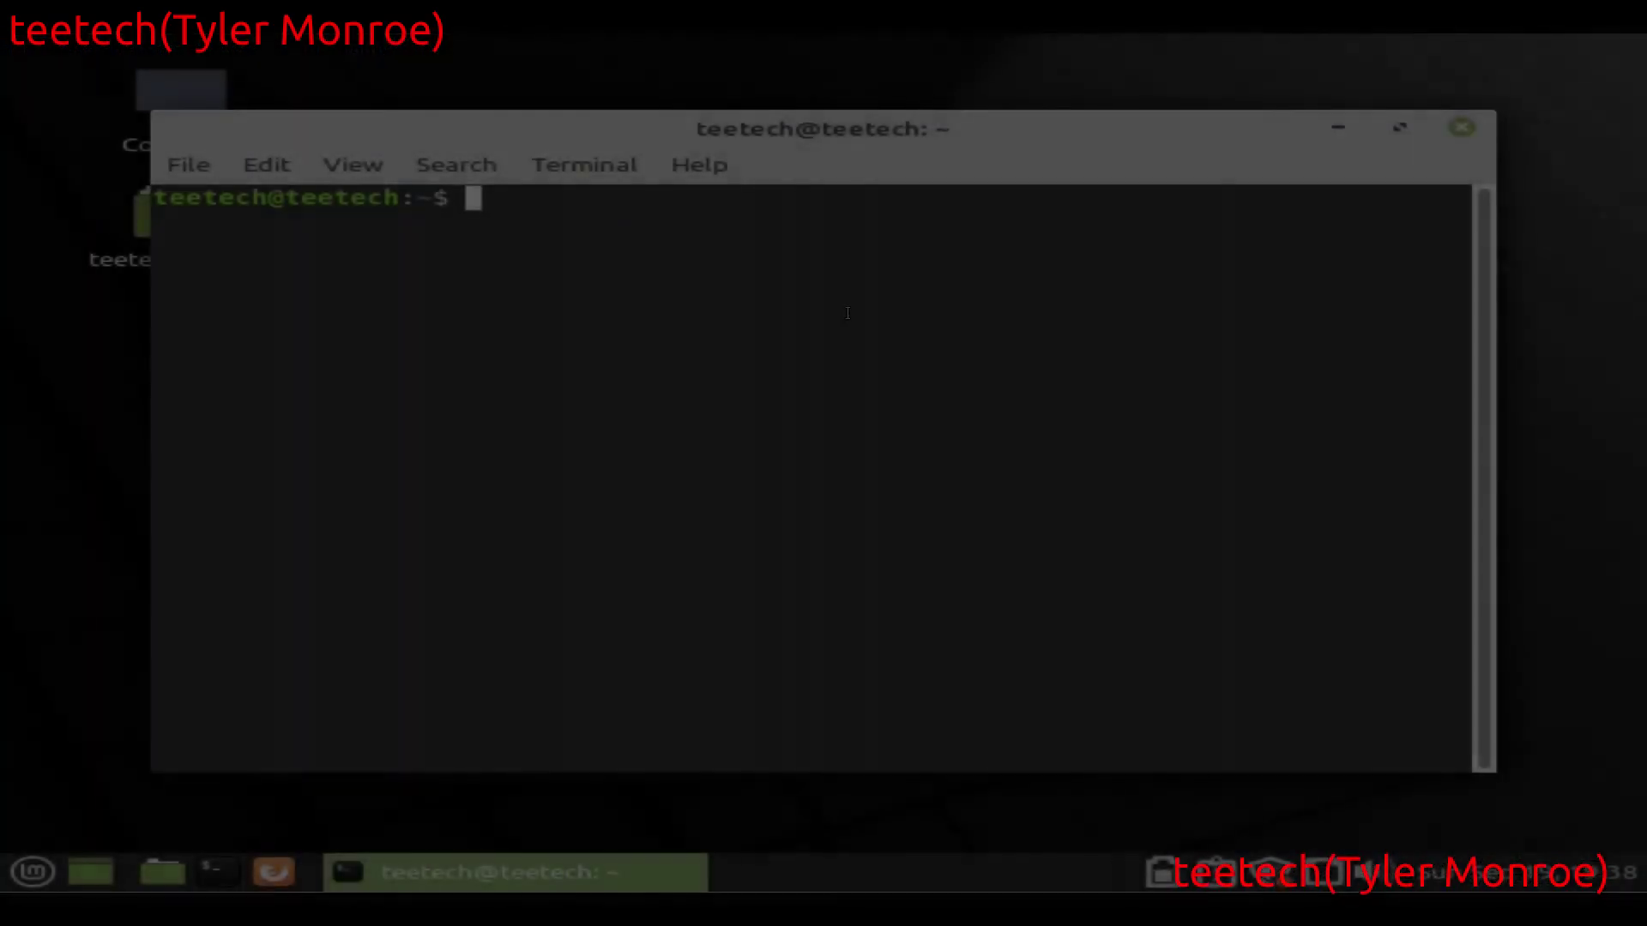
# Step: Run ifconfig to confirm the Linux machine's address 192.168.2.253, then clear the terminal
pyautogui.write('ifconfig')
pyautogui.press('Return')
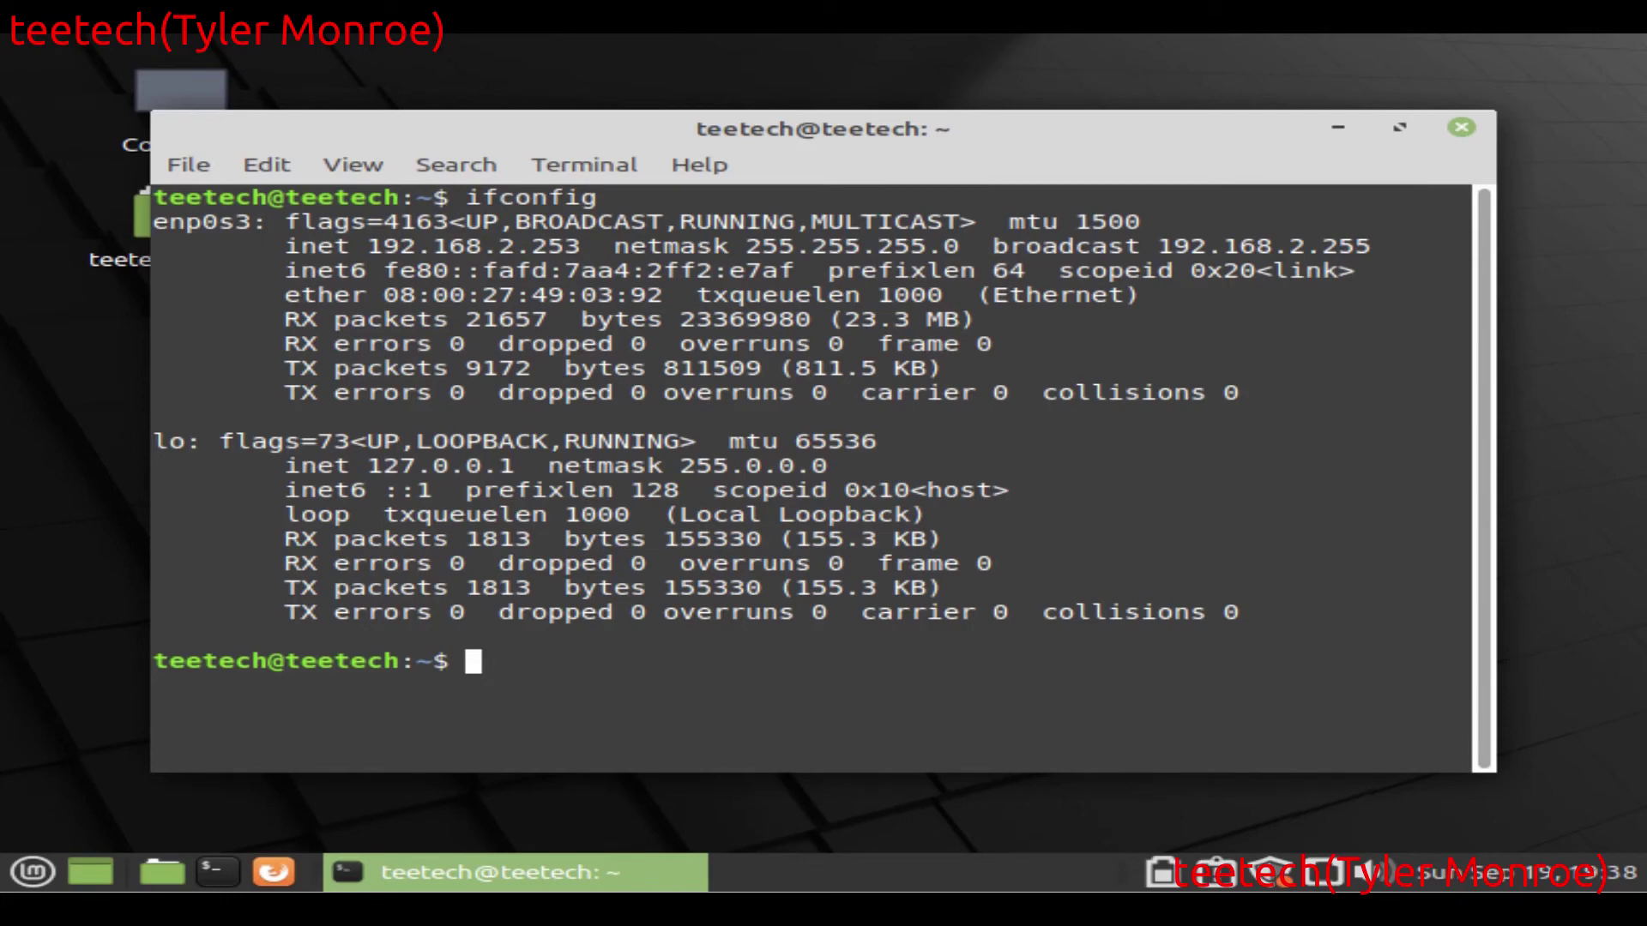
pyautogui.write('clear')
pyautogui.press('Return')
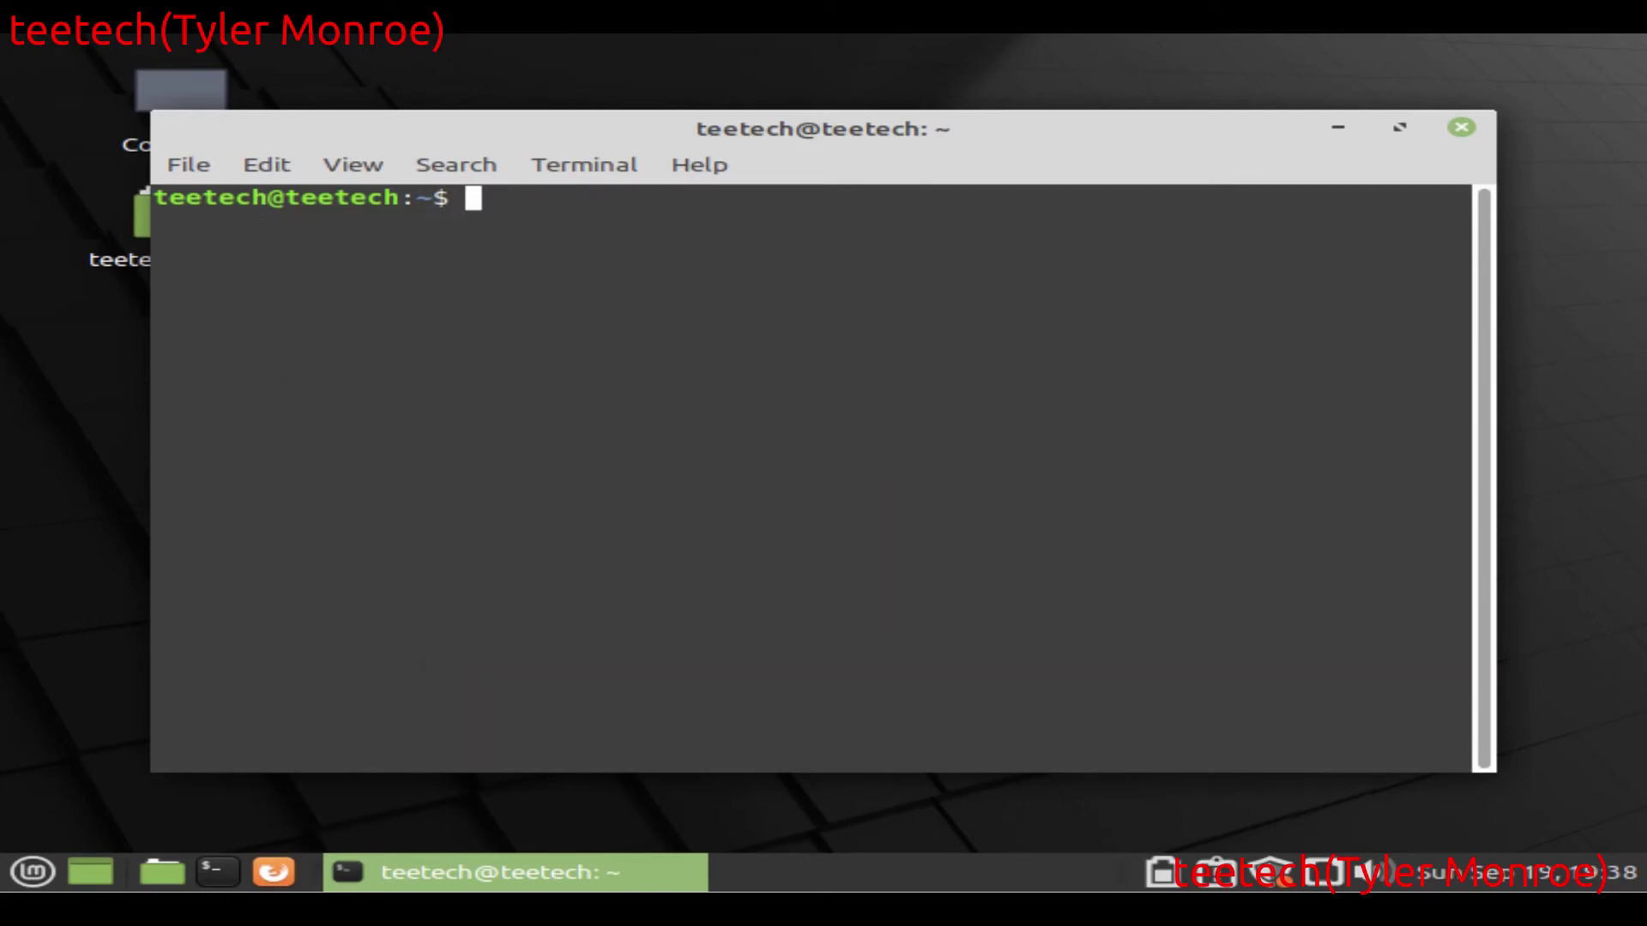
# Step: Launch vncviewer and try connecting to 192.168.2.1; the connection is refused
pyautogui.write('vncviewer')
pyautogui.press('Return')
pyautogui.write('192.168.')
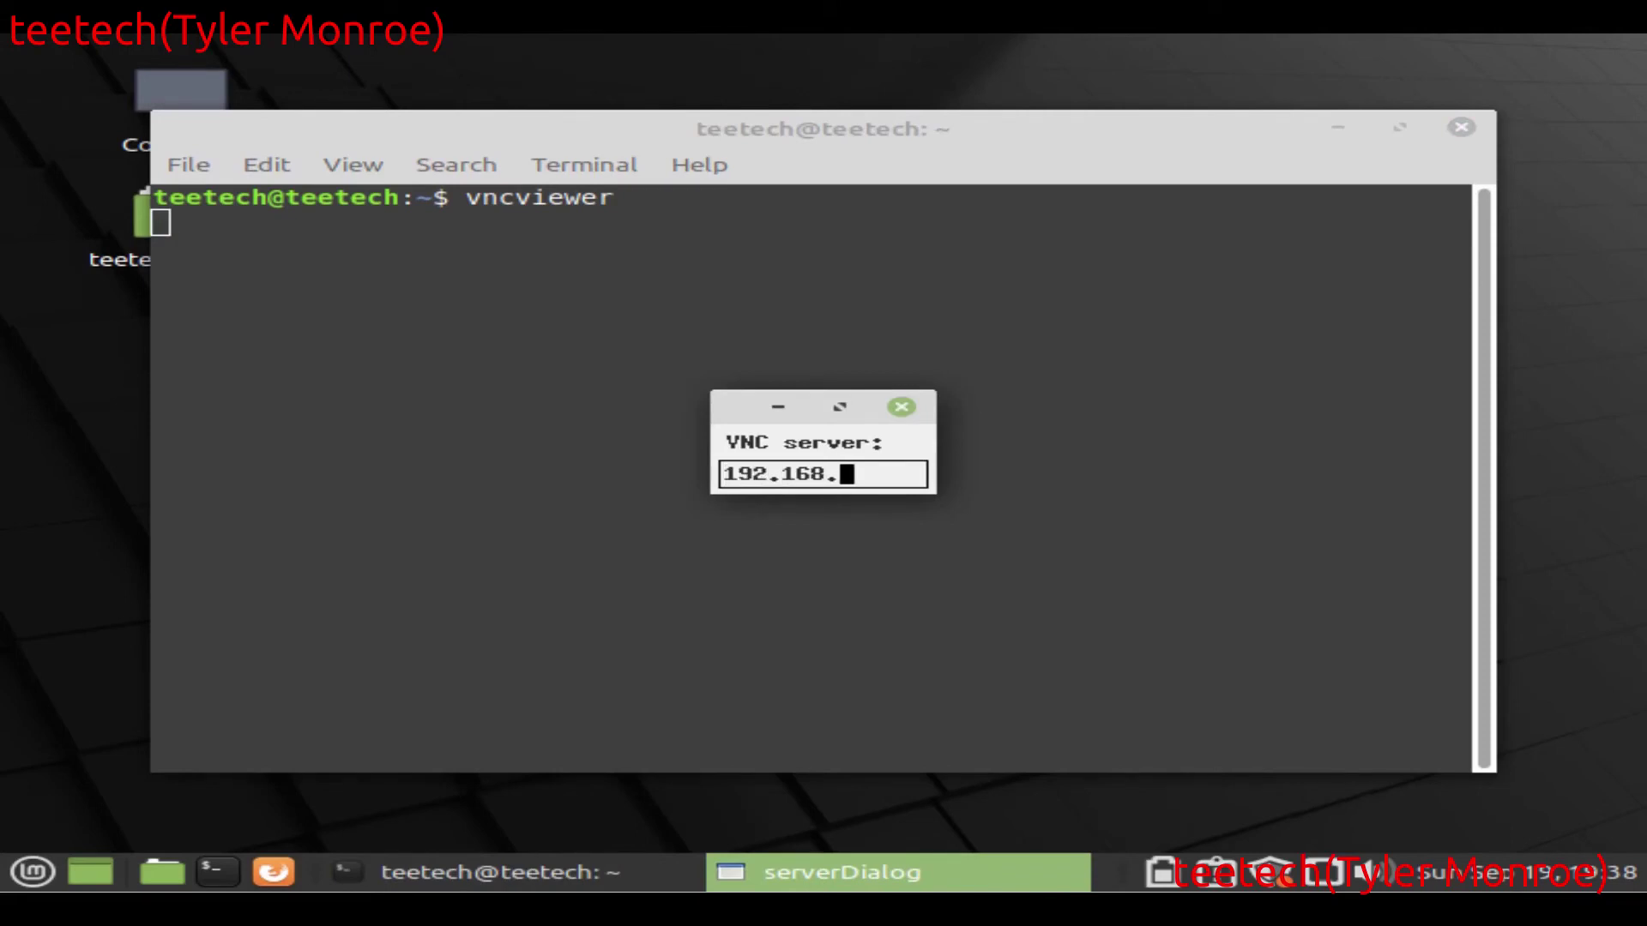
pyautogui.write('2.1')
pyautogui.press('Return')
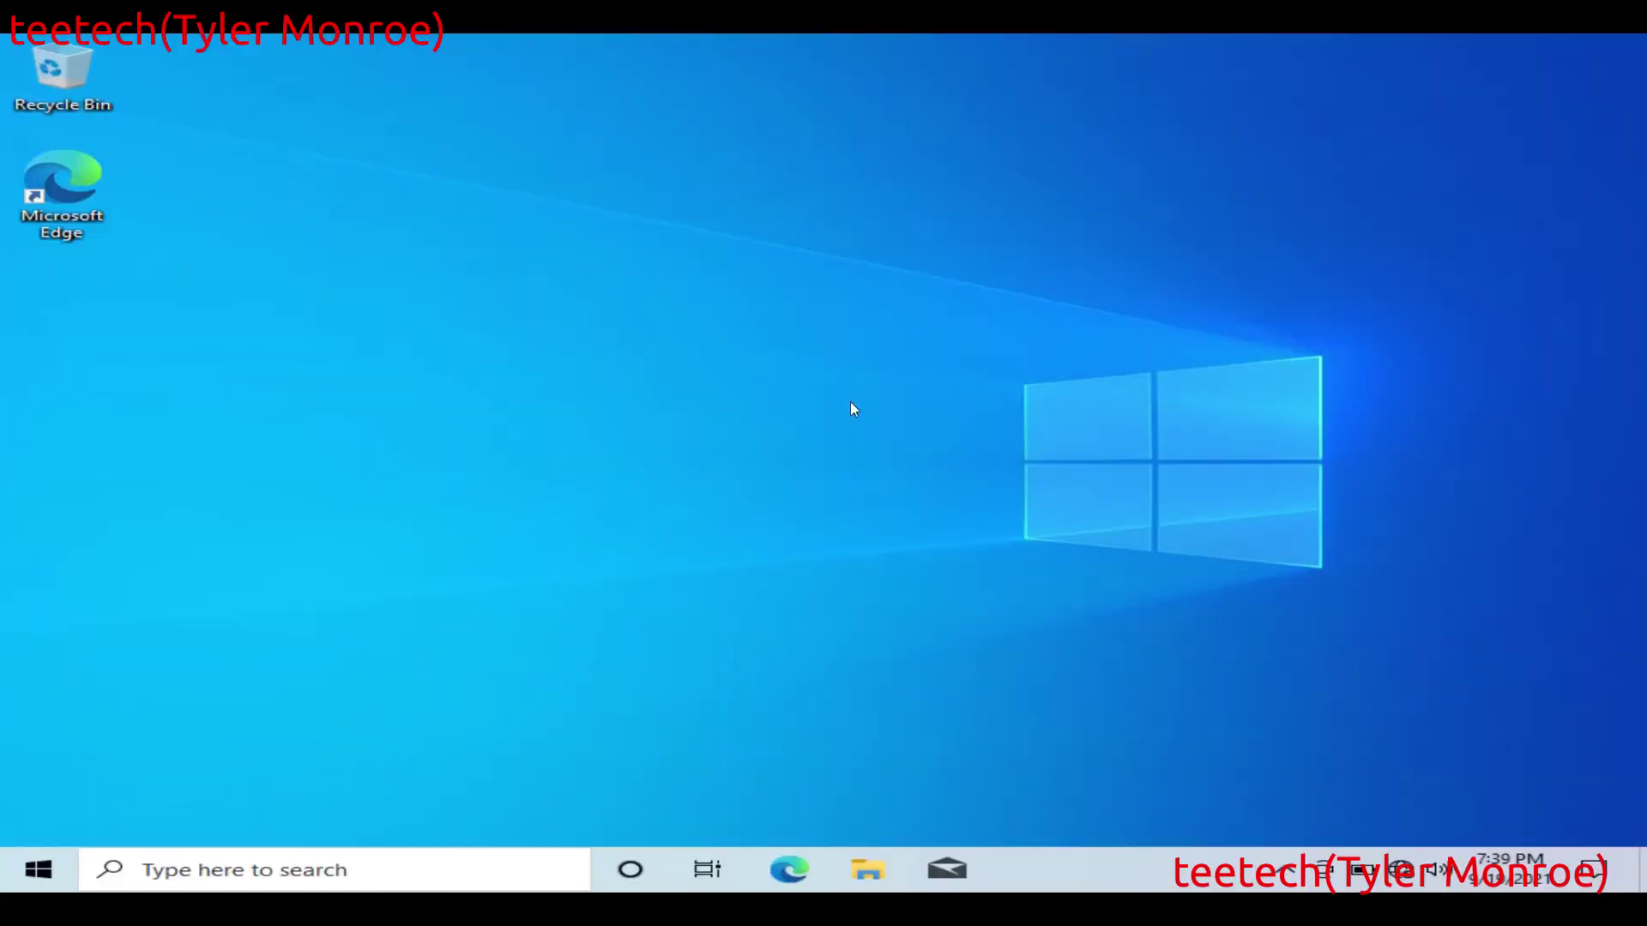
# Step: Run ipconfig in Command Prompt to find IPv4 192.168.1.254 and gateway 192.168.1.1, then exit
pyautogui.press('super+r')
pyautogui.press('Return')
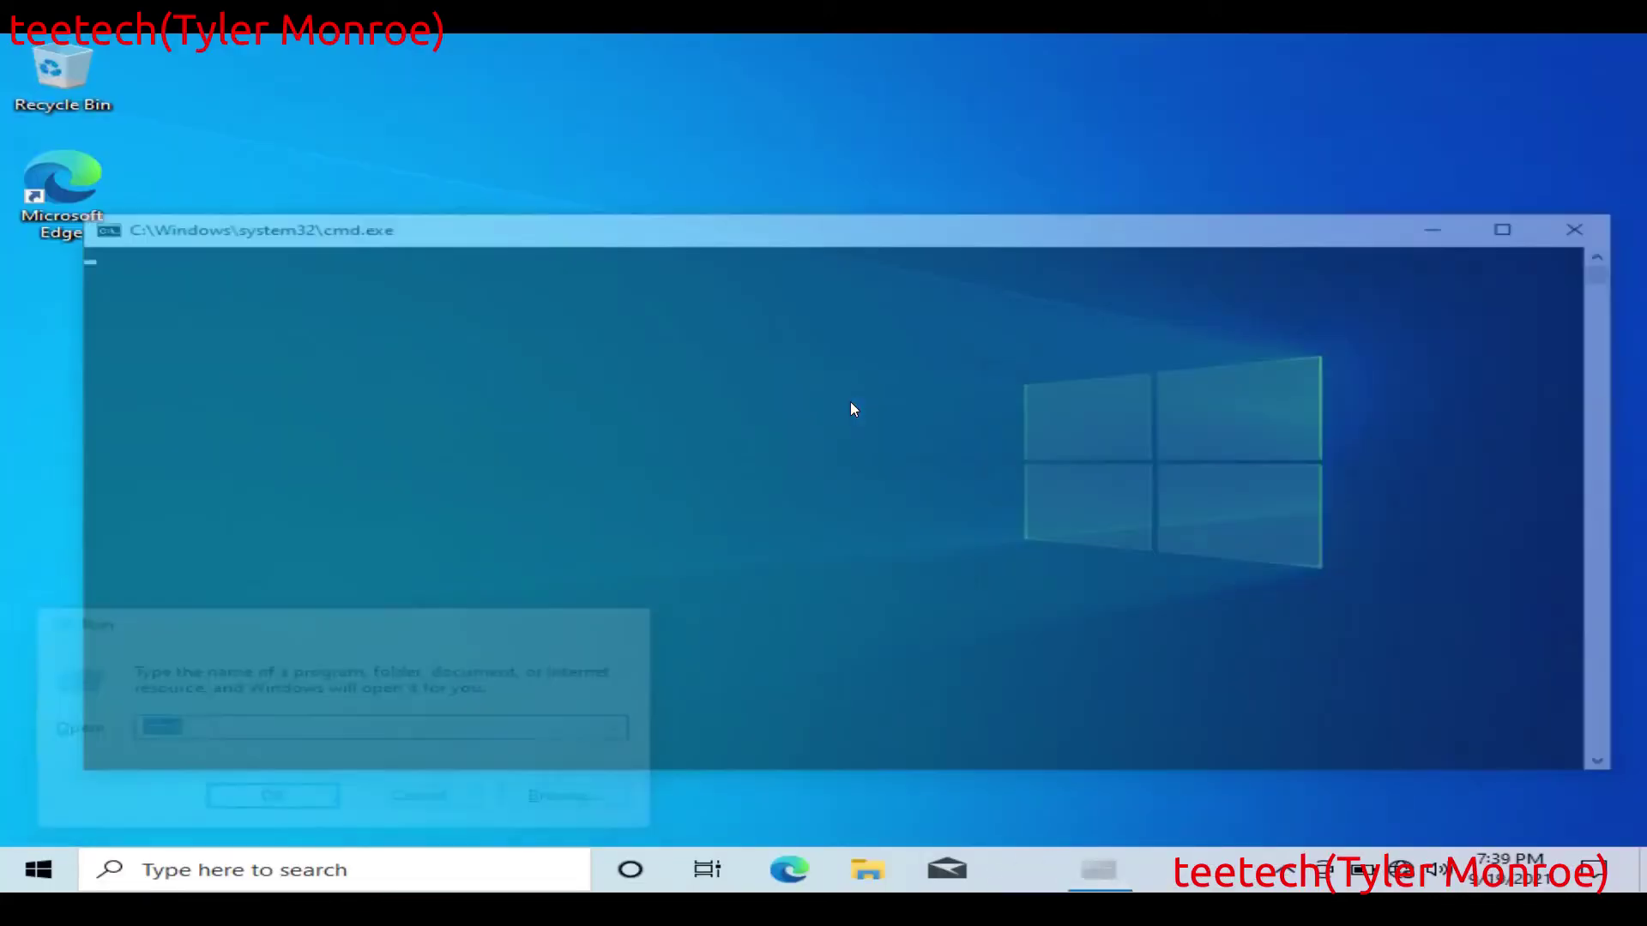
pyautogui.write('ipconfig')
pyautogui.press('Return')
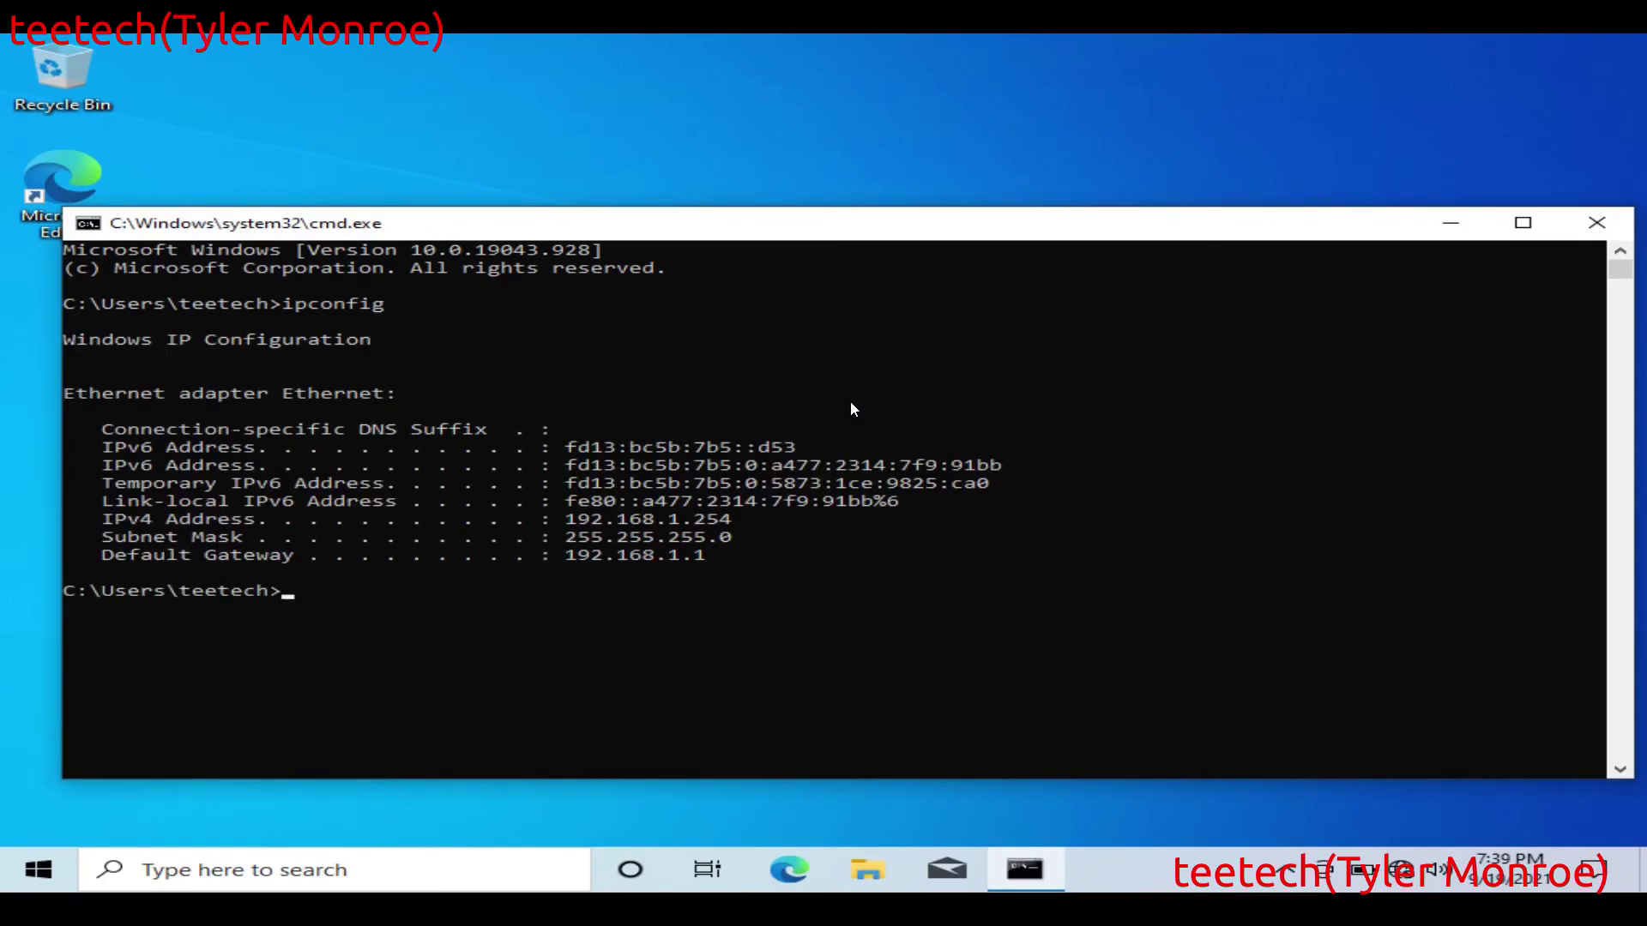
pyautogui.write('cls')
pyautogui.press('Return')
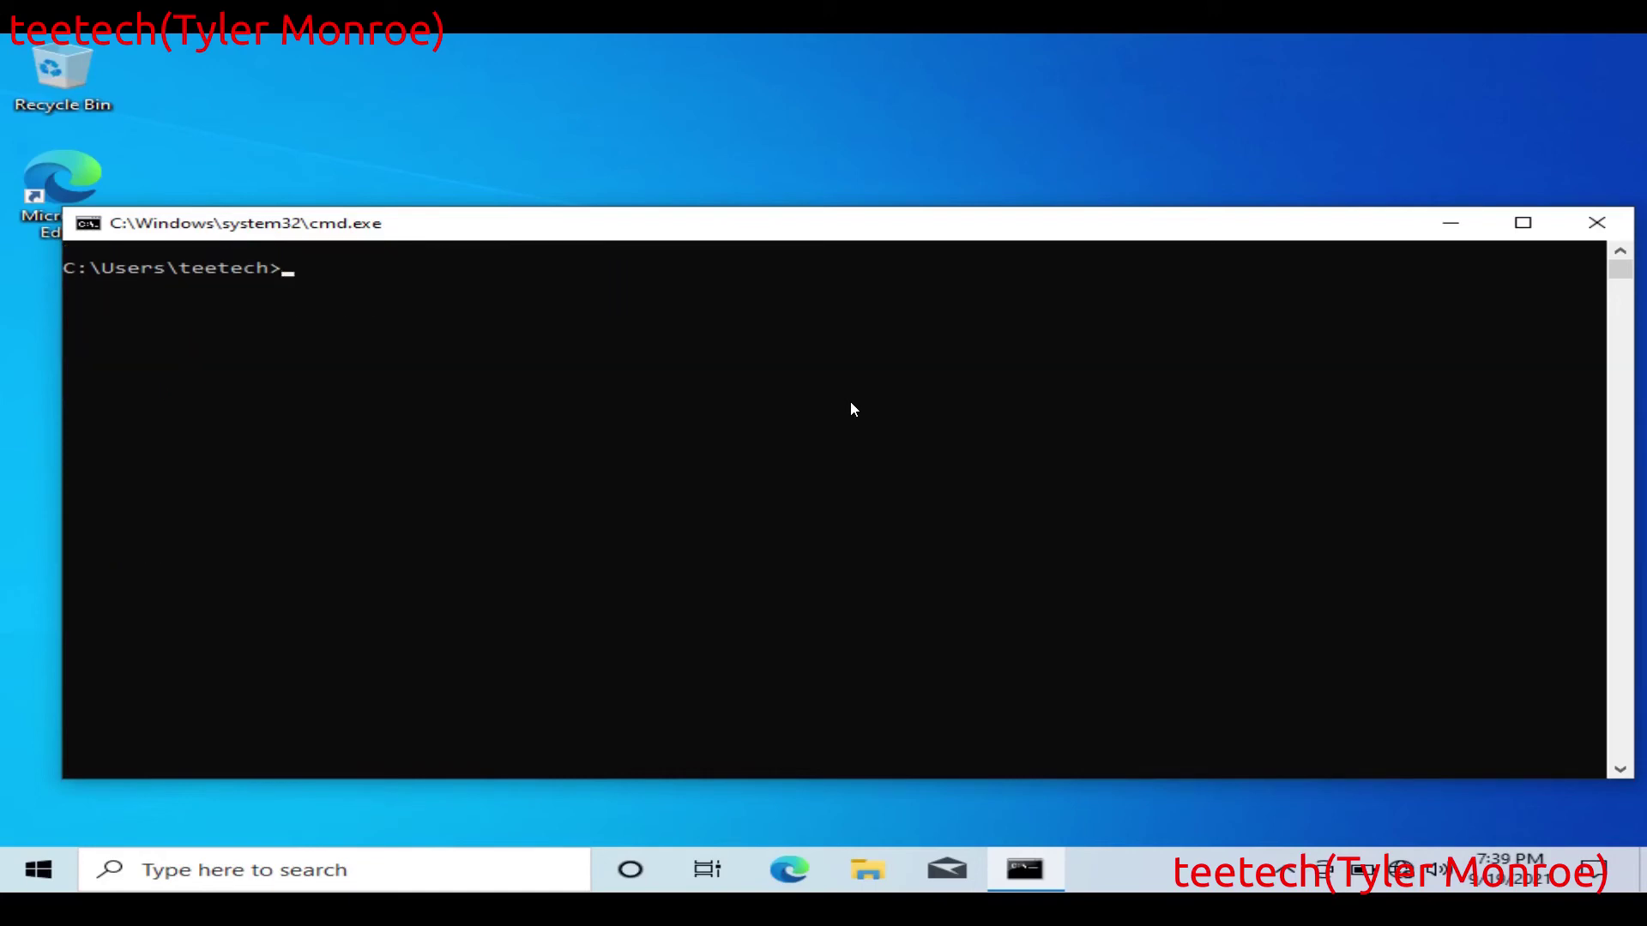
pyautogui.write('exit')
pyautogui.press('Return')
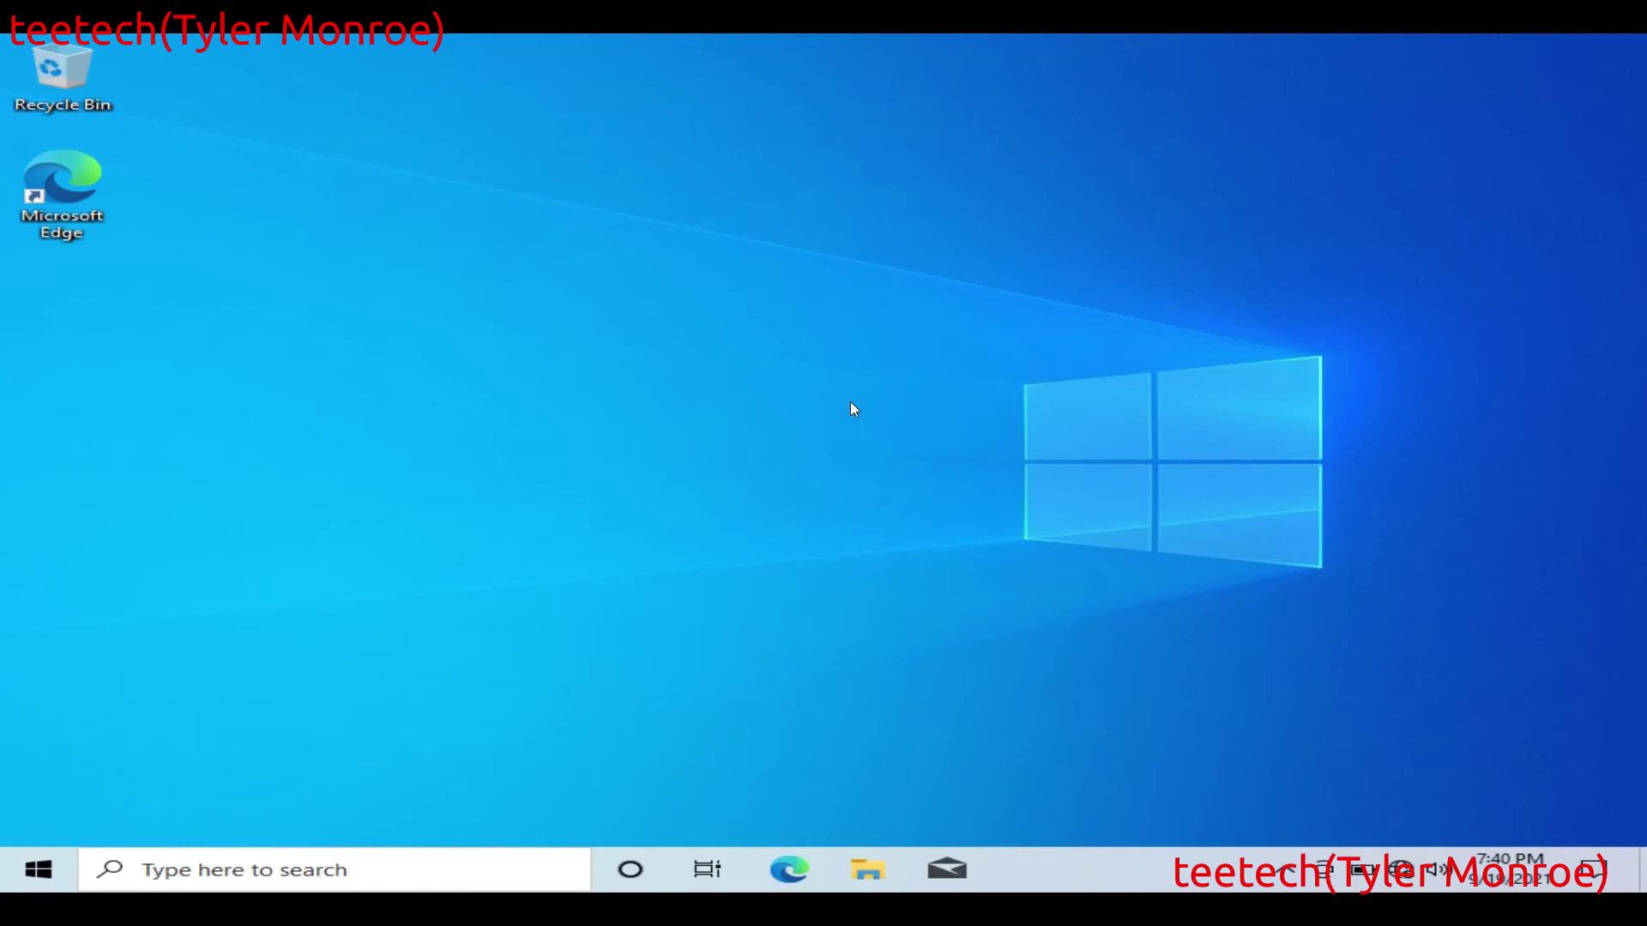
# Step: Load 192.168.1.1 in Edge and log in to the router with the root password
pyautogui.click(790, 866)
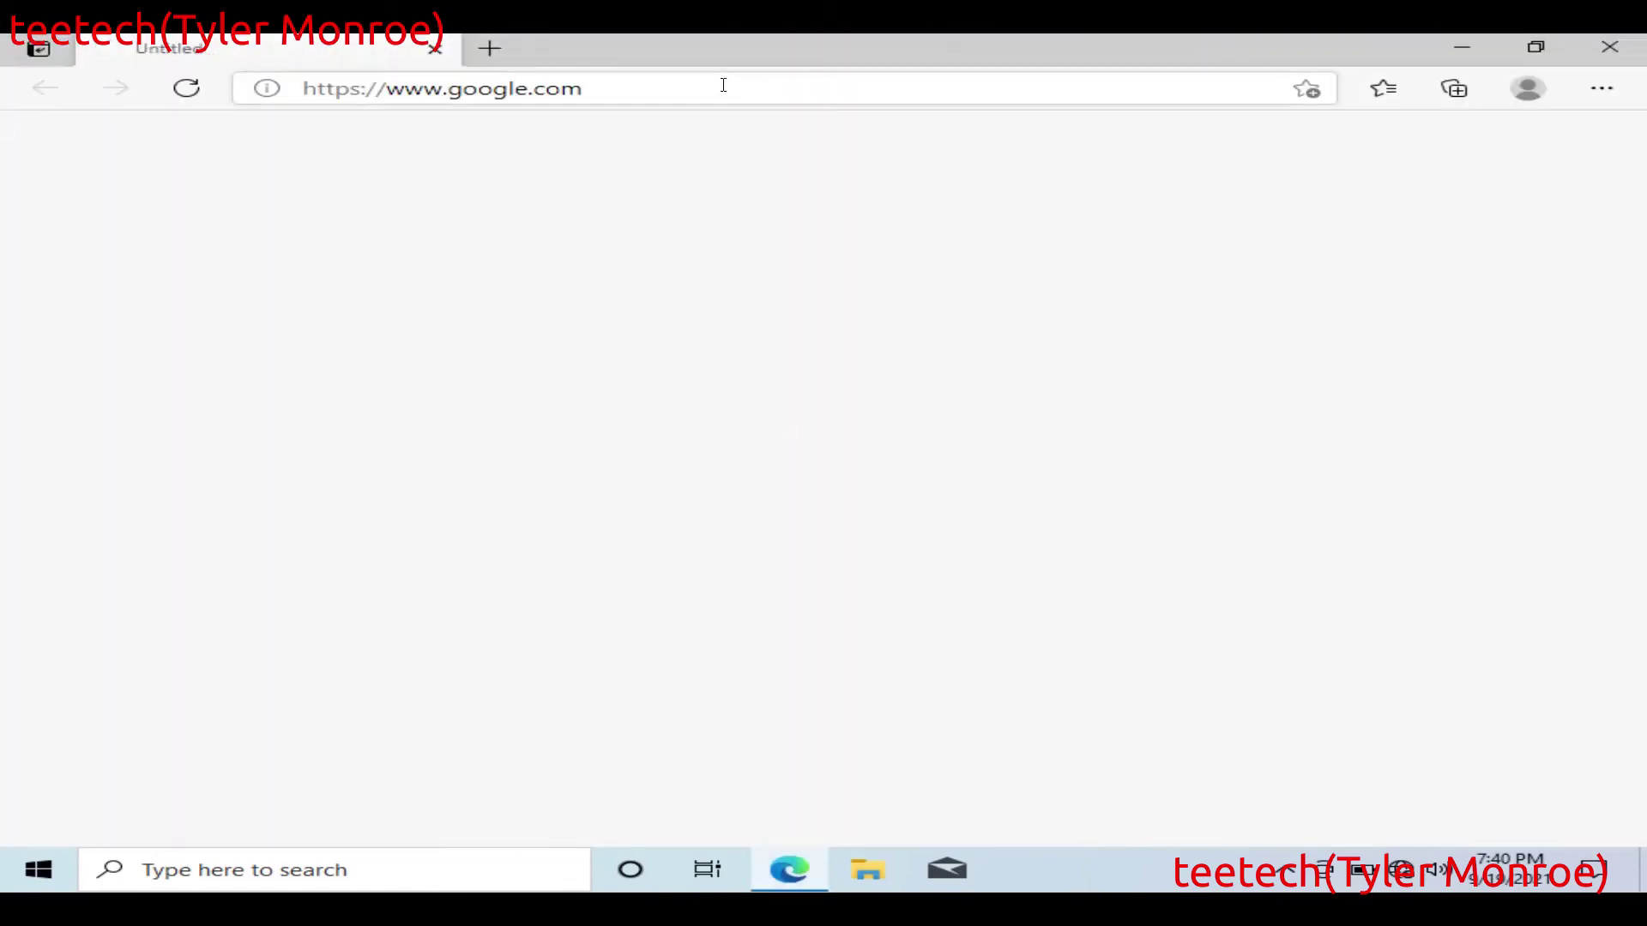
pyautogui.click(723, 83)
pyautogui.press('BackSpace')
pyautogui.write('192.1')
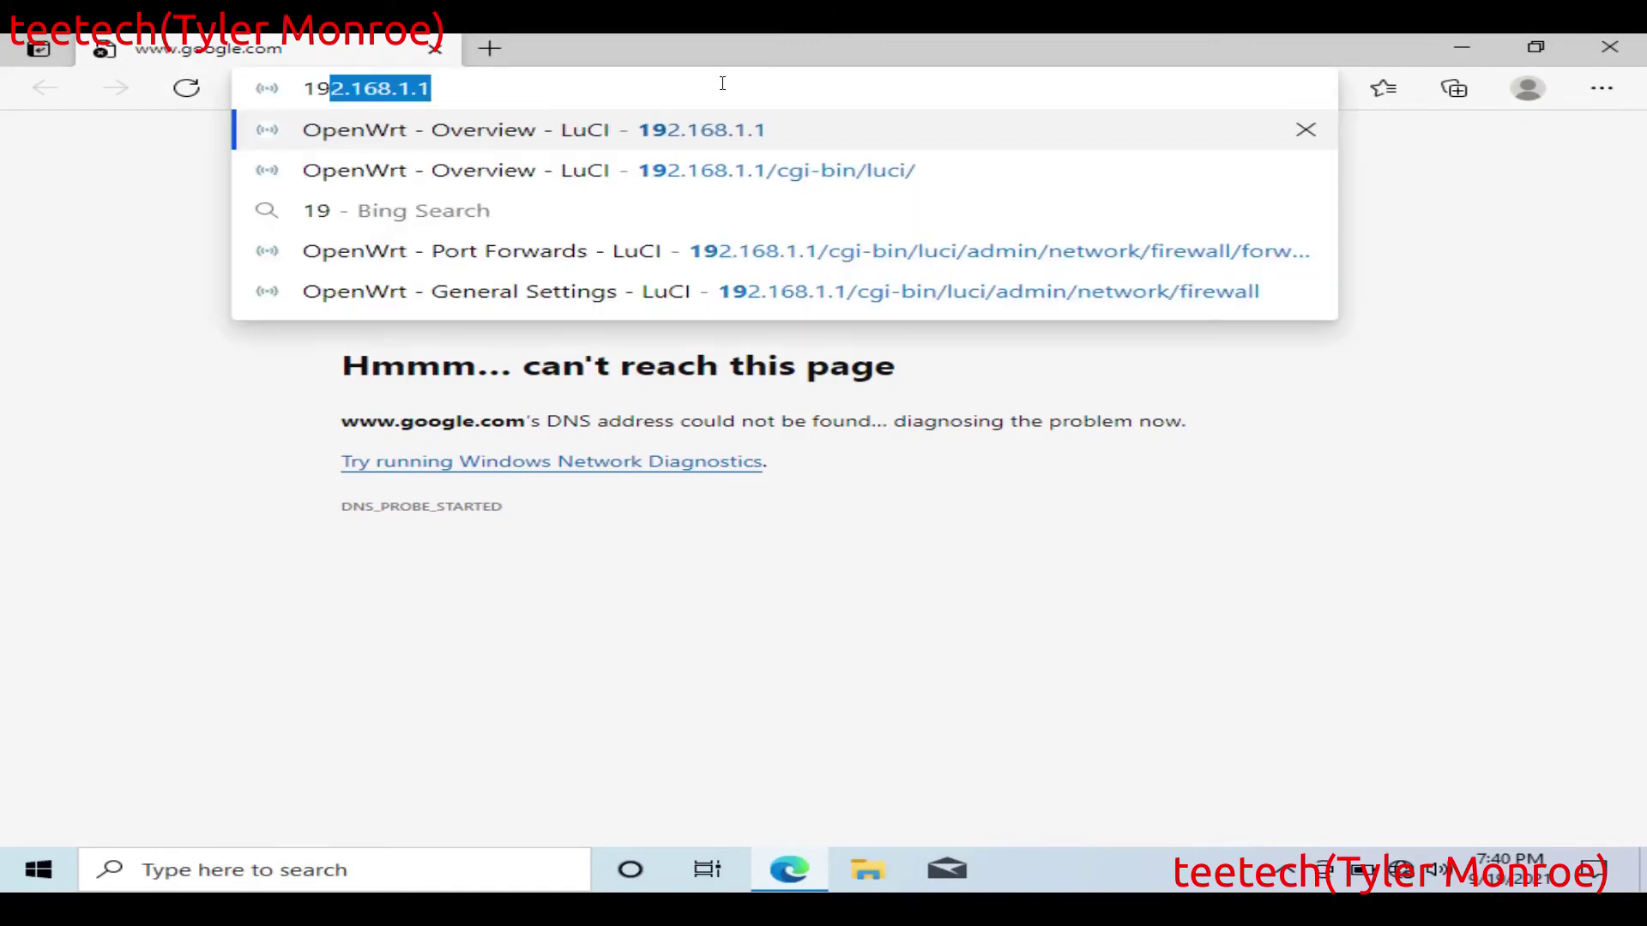
pyautogui.write('.168.1')
pyautogui.press('Return')
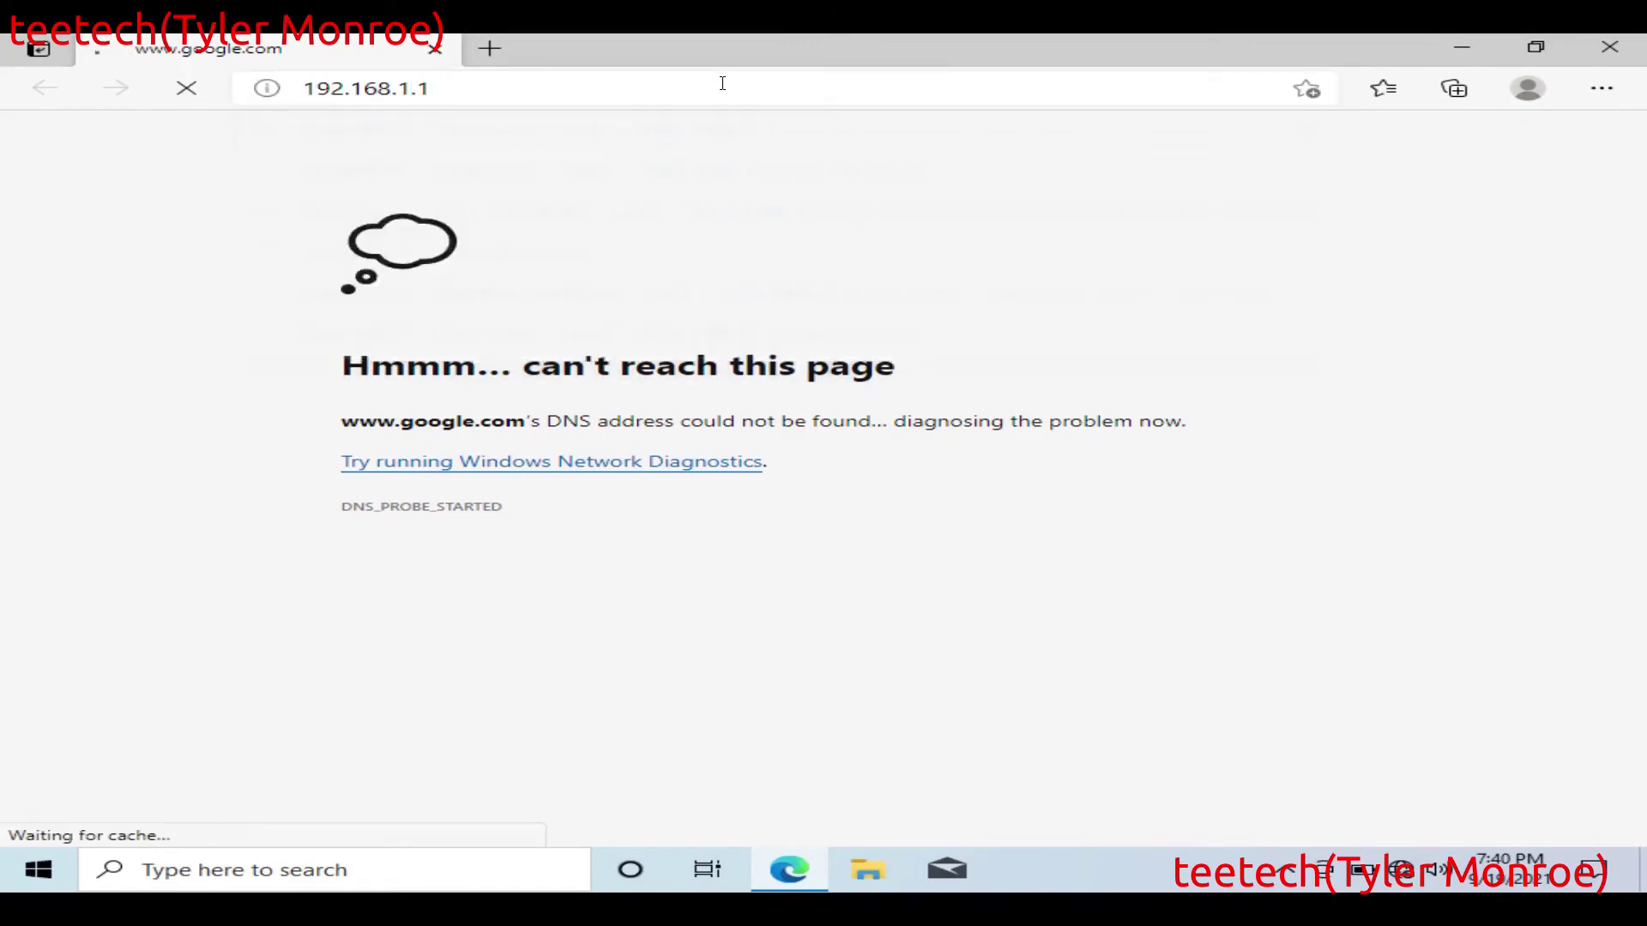
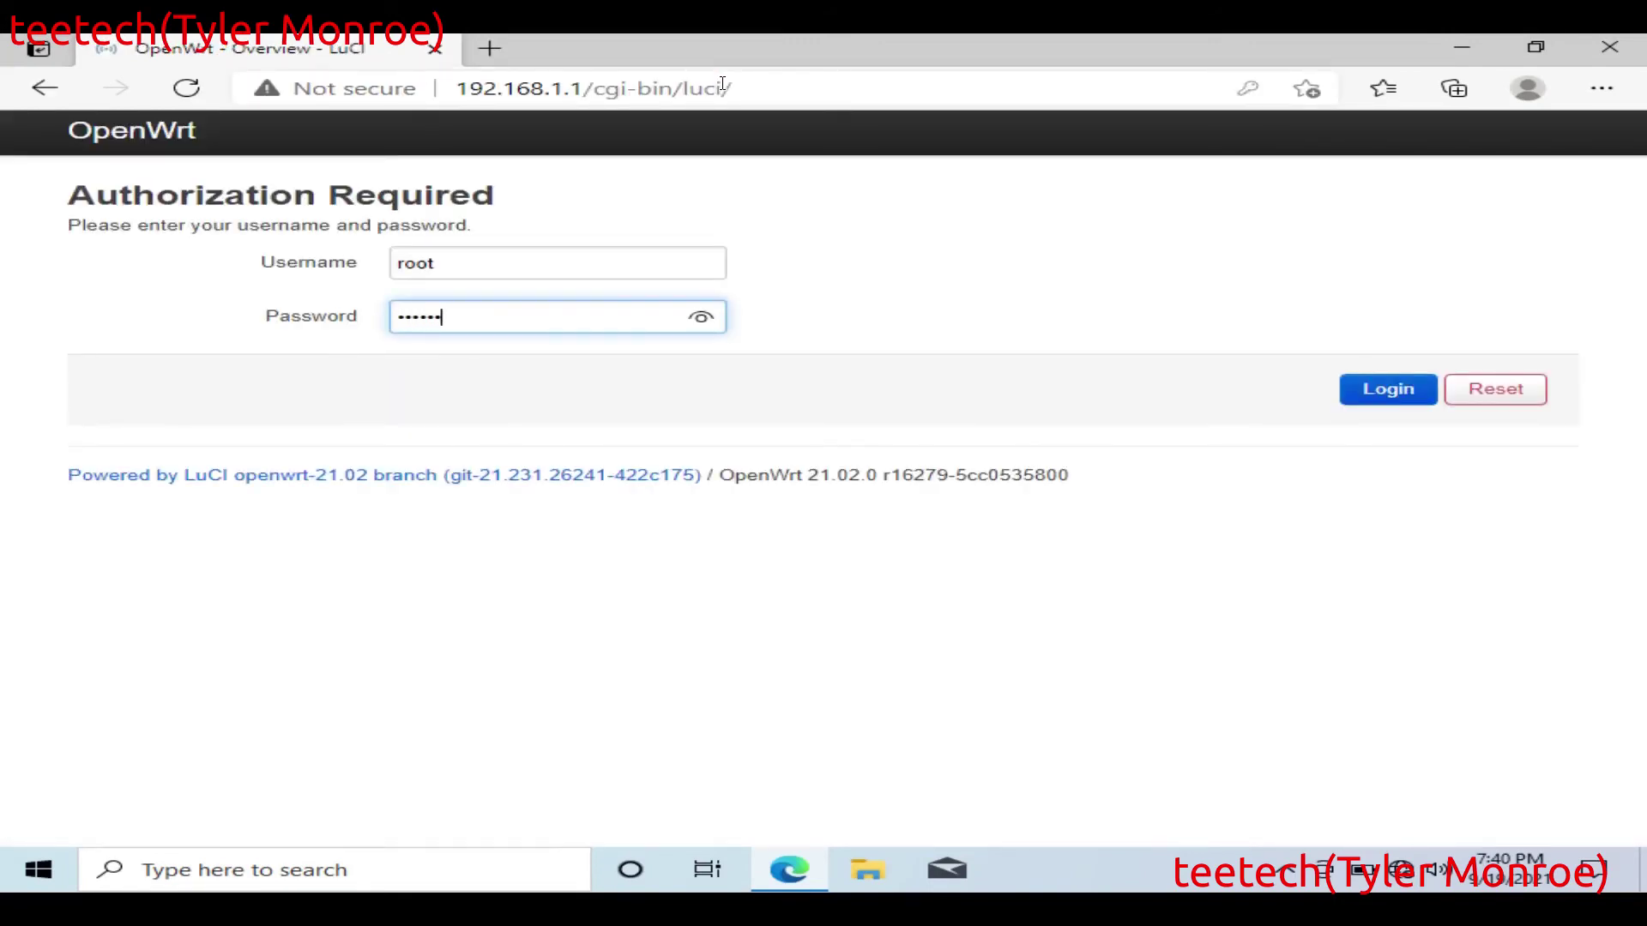
pyautogui.press('Return')
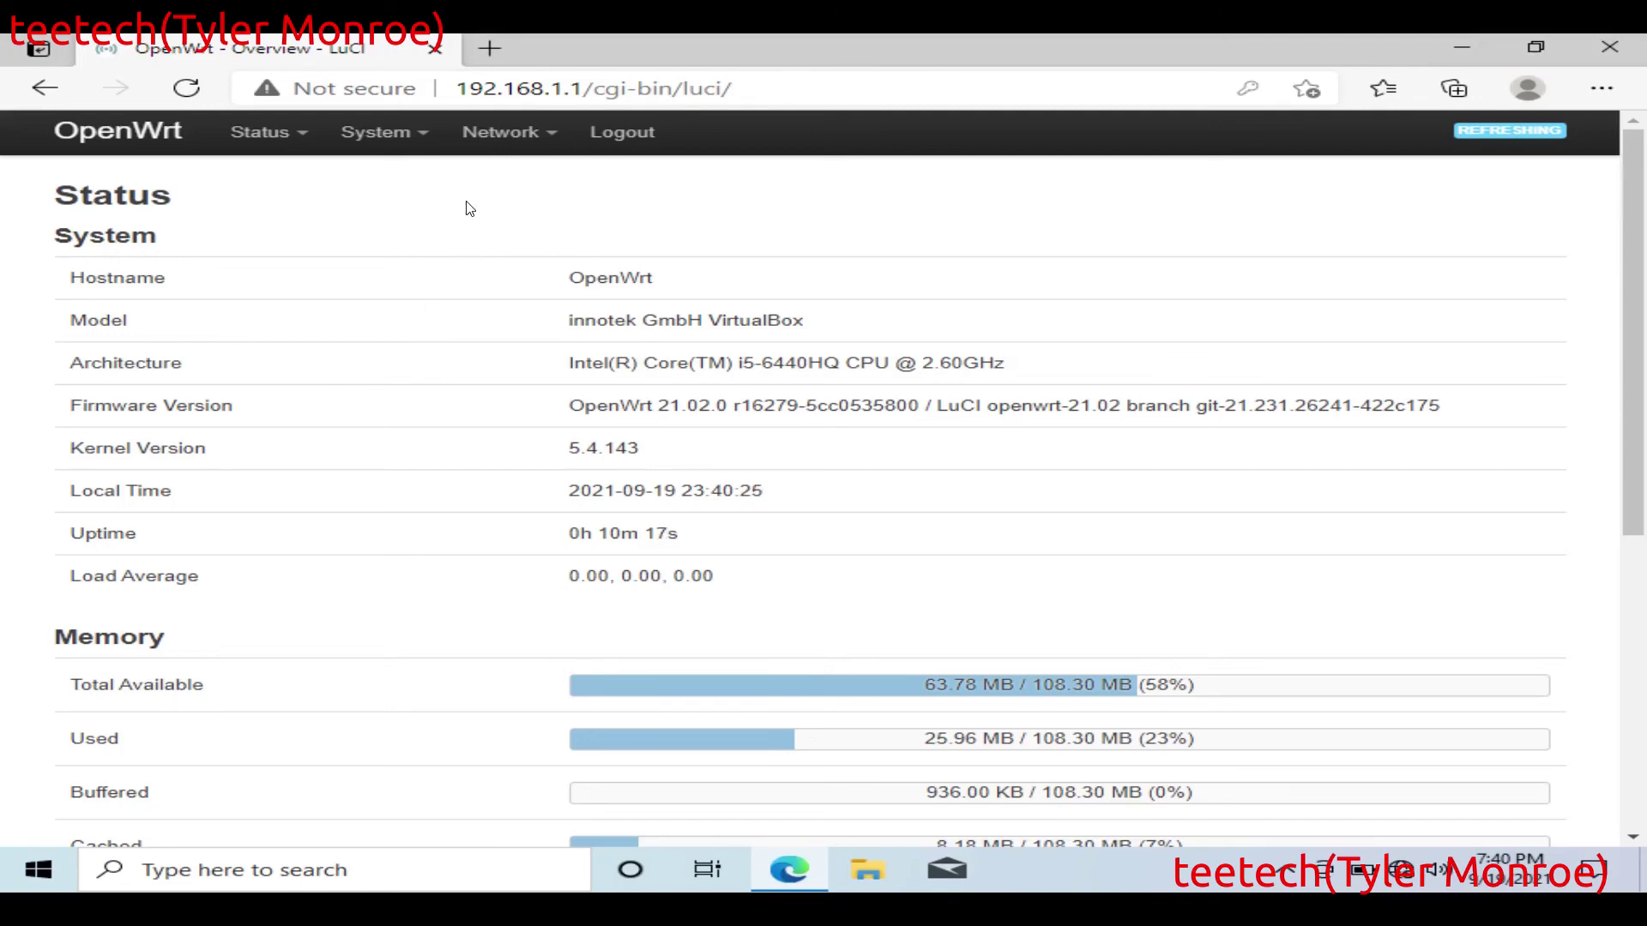
pyautogui.moveTo(507, 140)
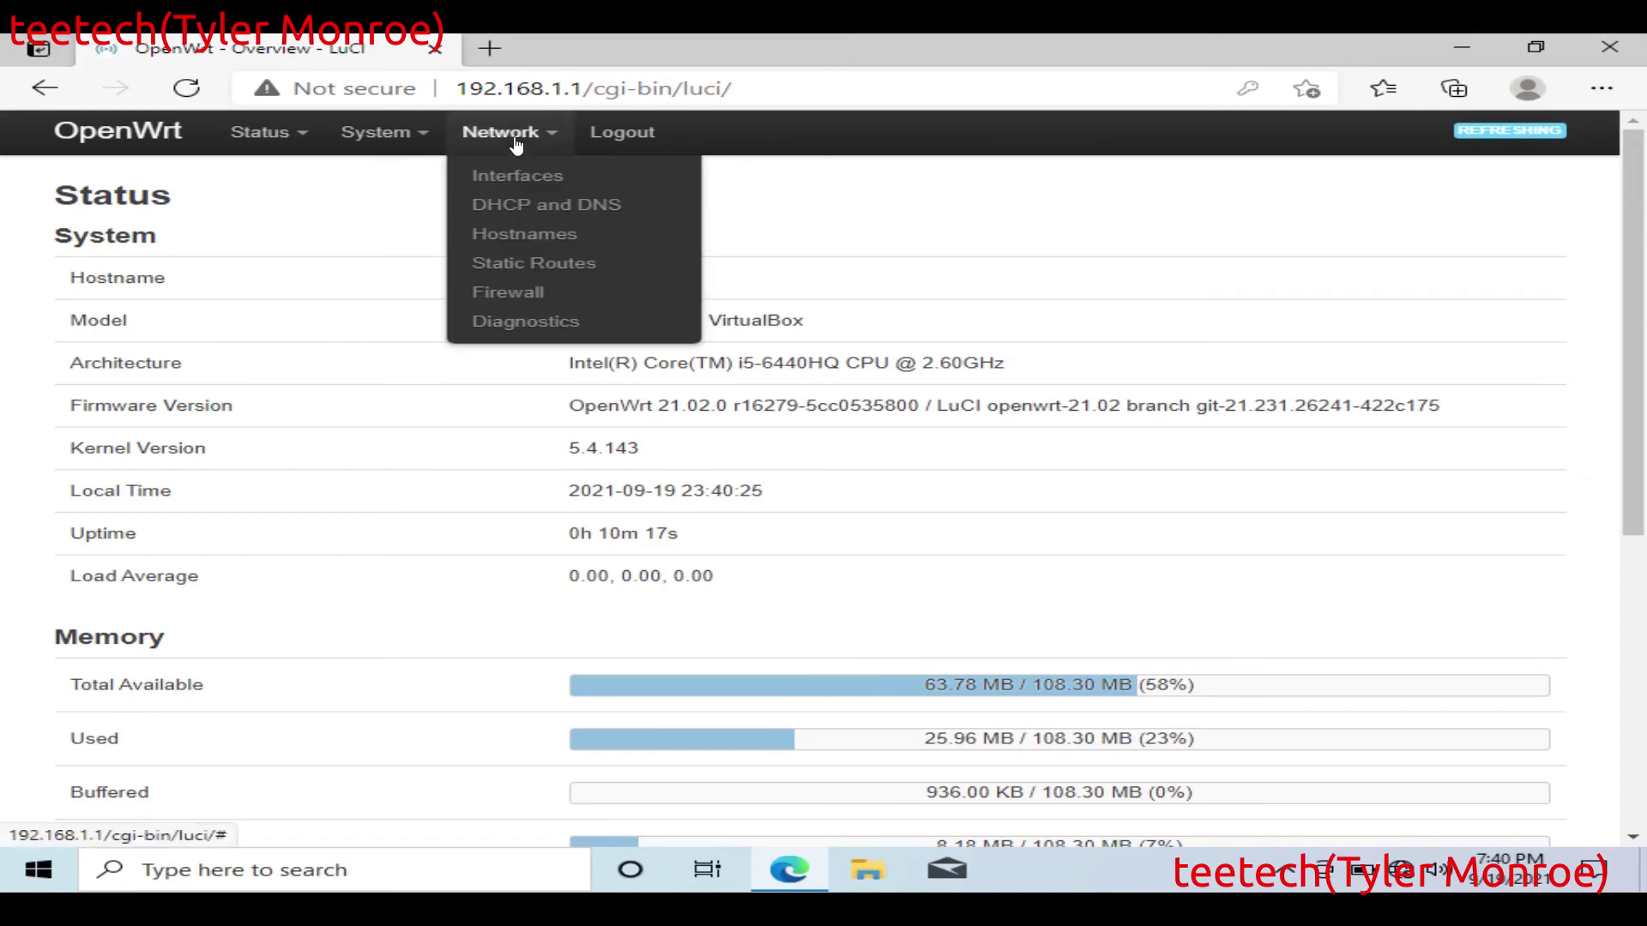
# Step: Add a new rule under Network > Firewall > Port Forwards
pyautogui.click(527, 293)
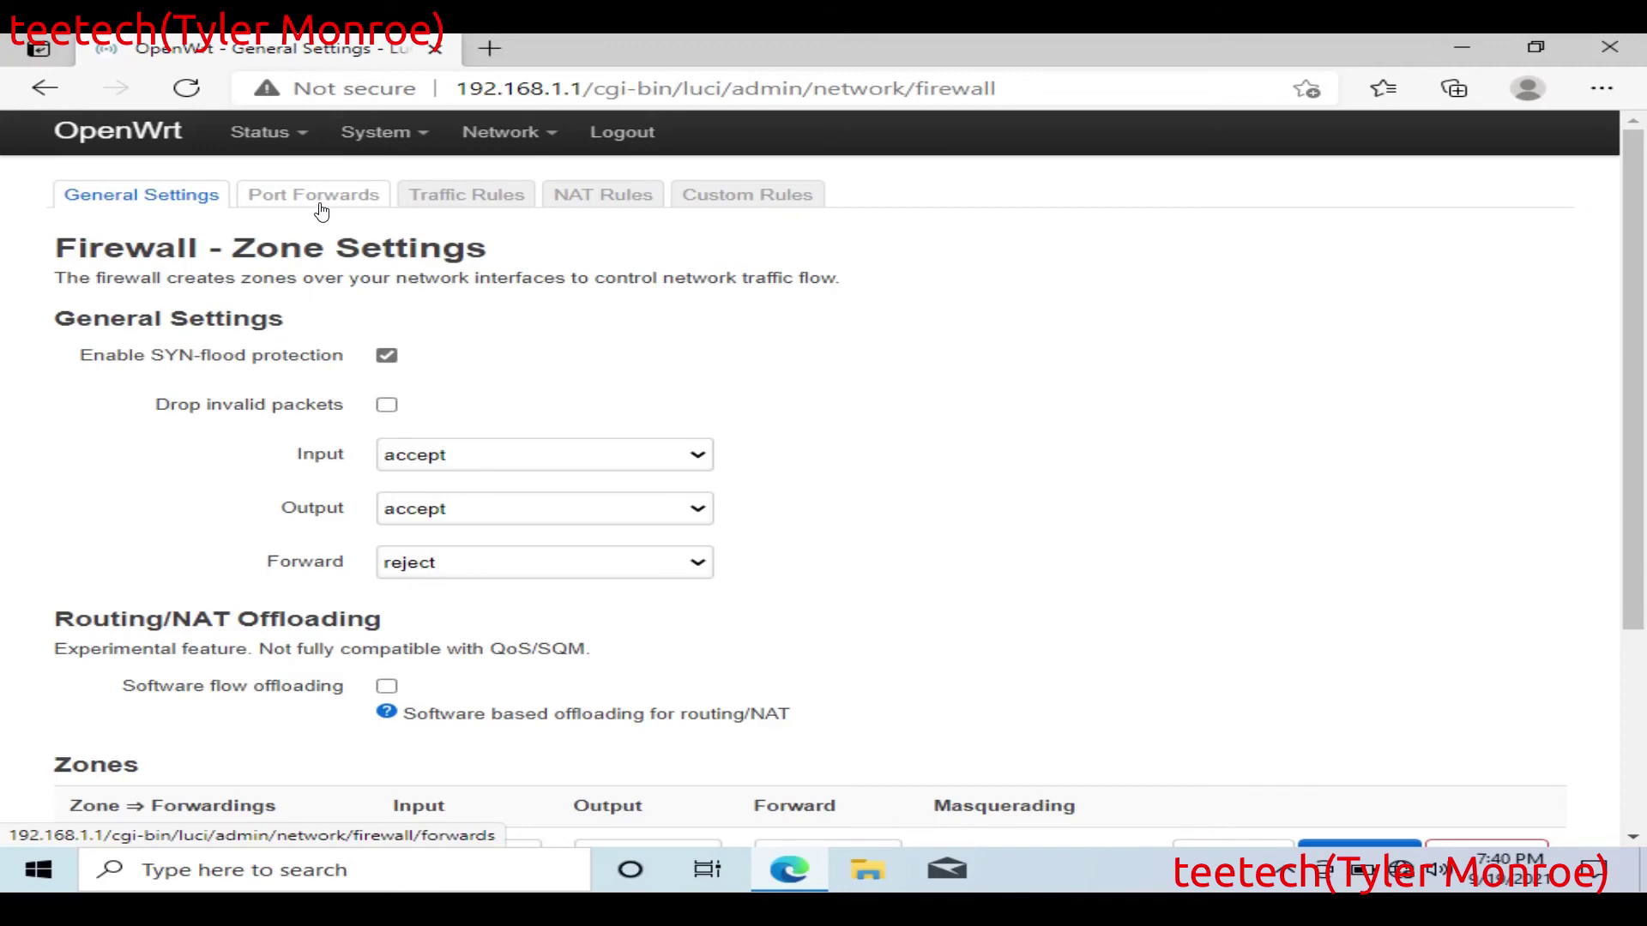
pyautogui.click(321, 210)
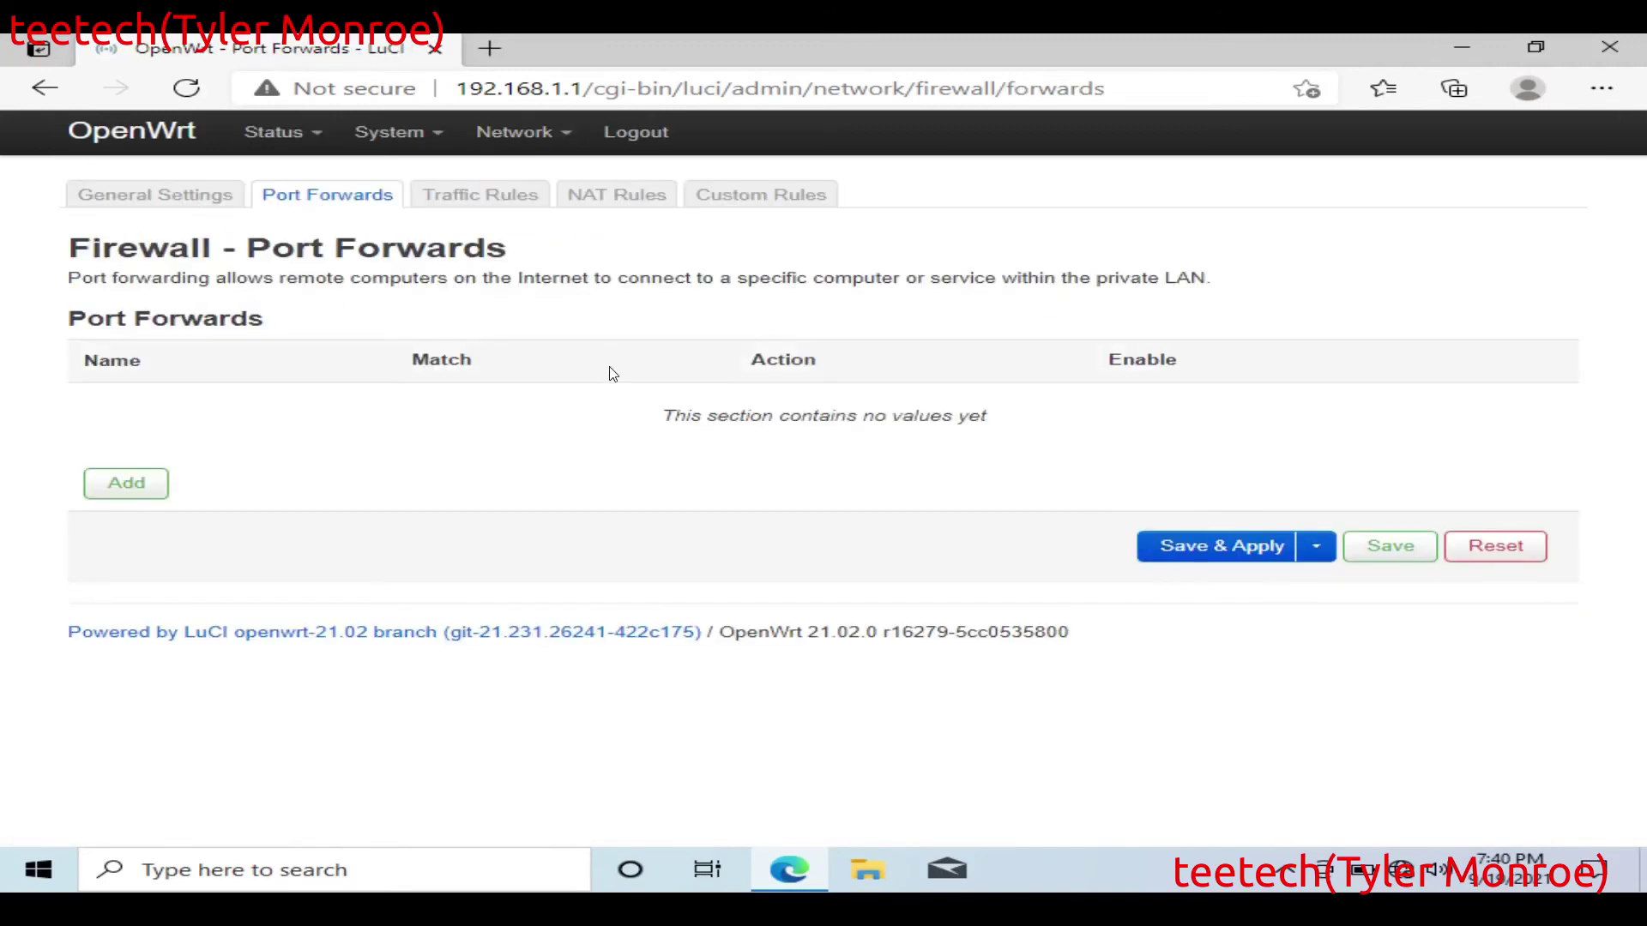
pyautogui.click(125, 491)
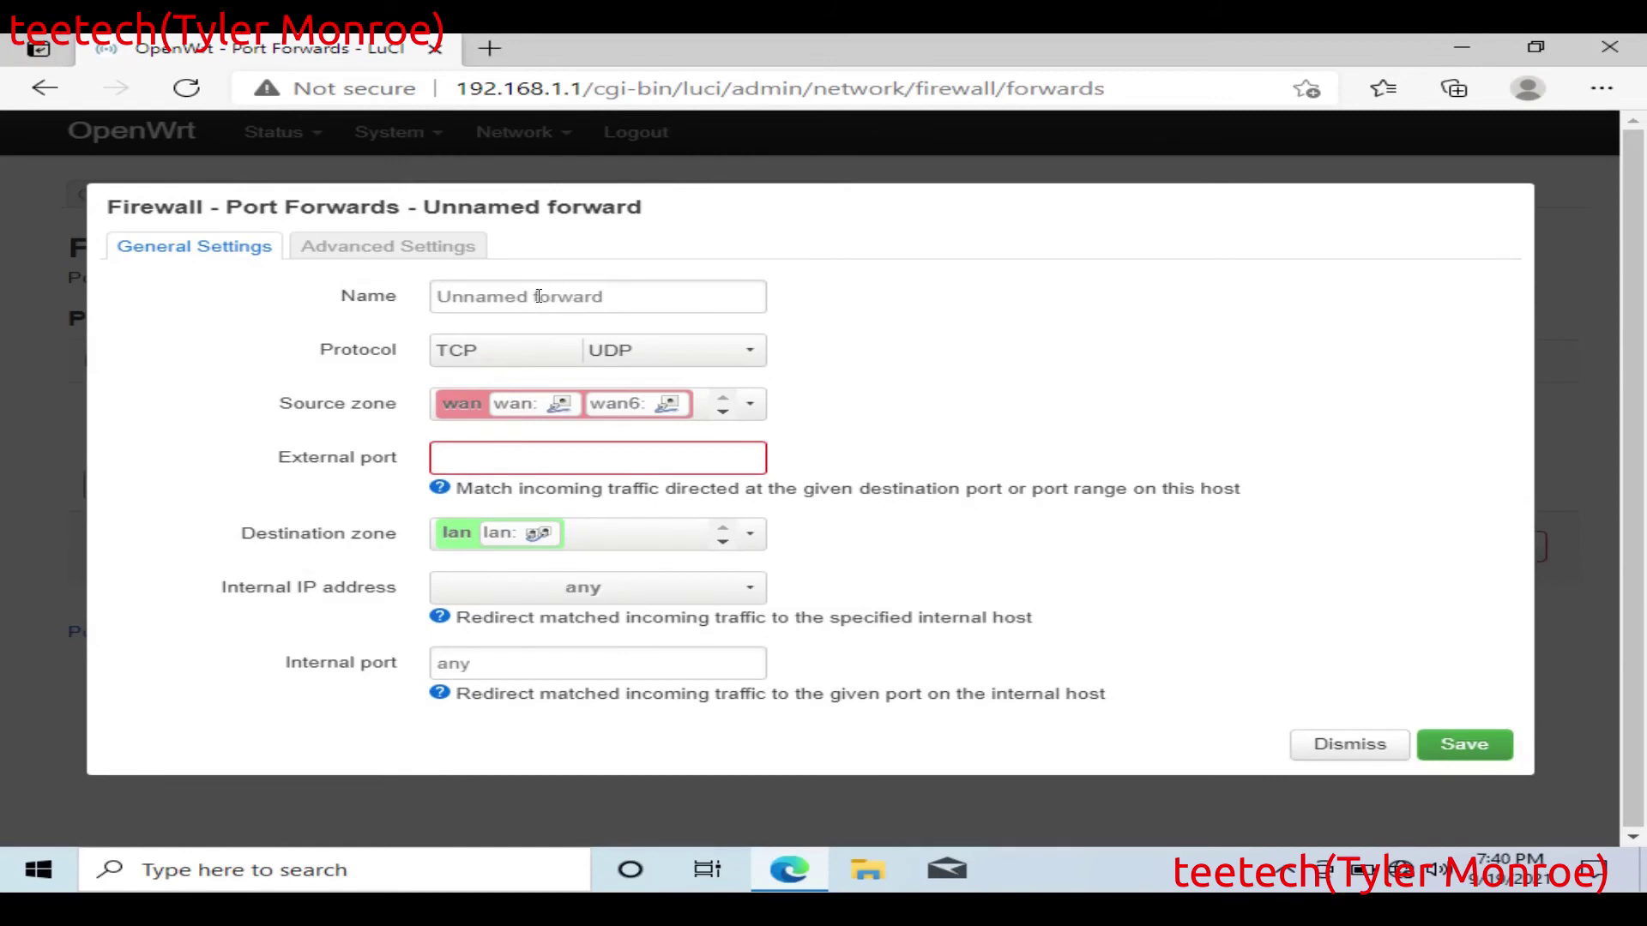
# Step: Name the forward VNC_From_WAN and untick UDP so the protocol is TCP only
pyautogui.click(538, 296)
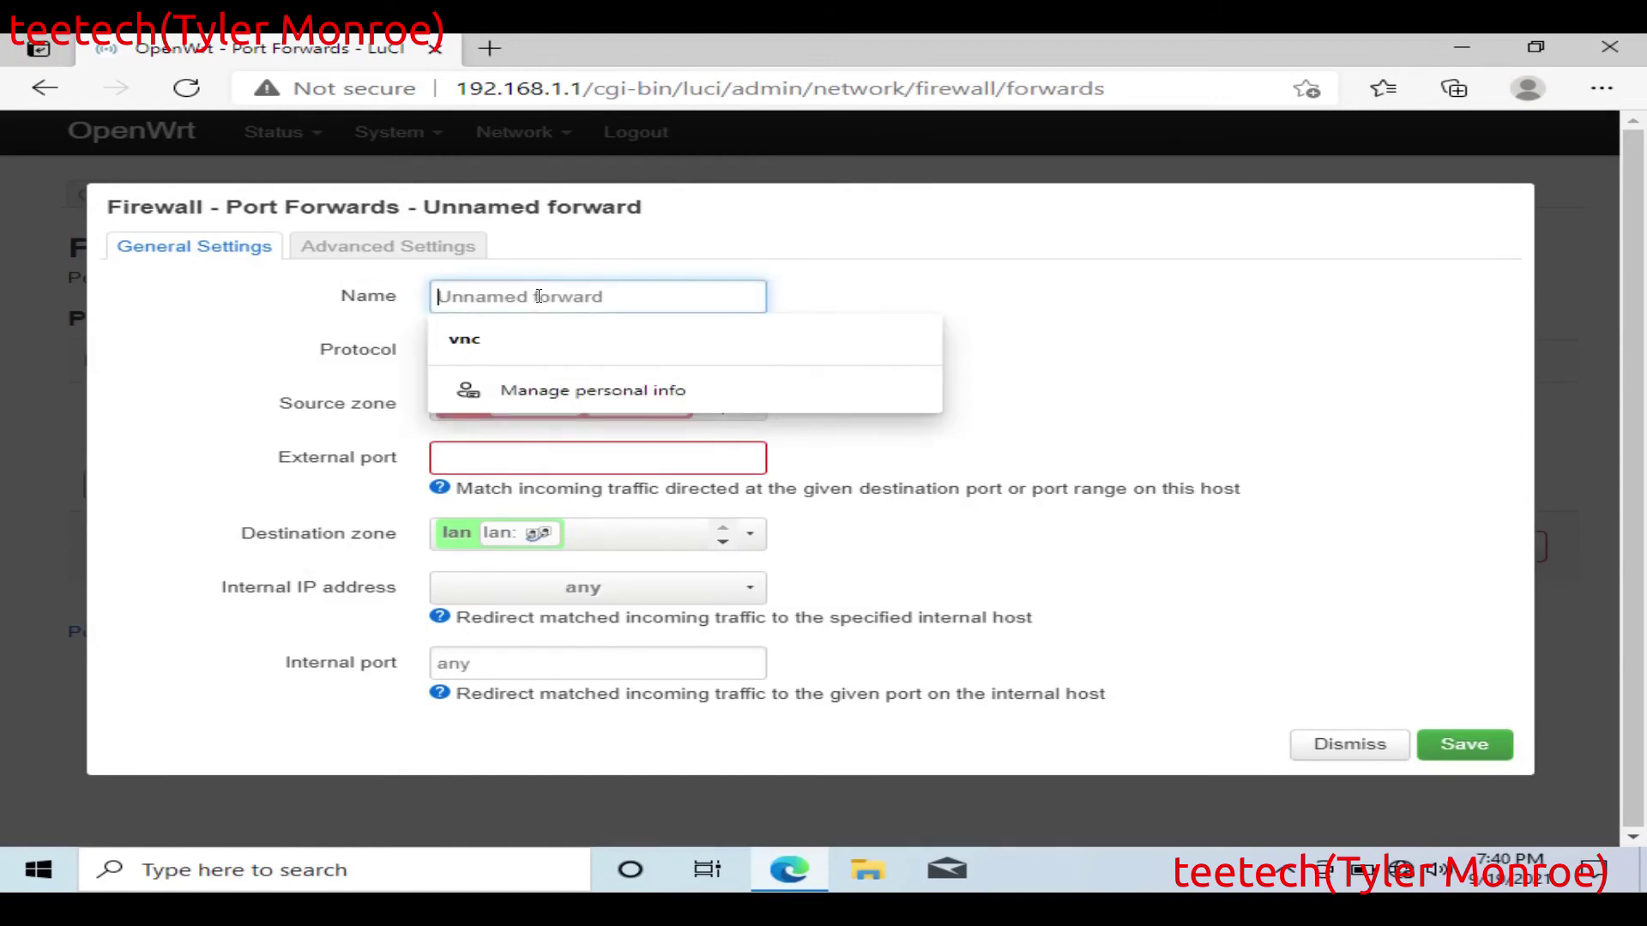
pyautogui.write('VNC_F')
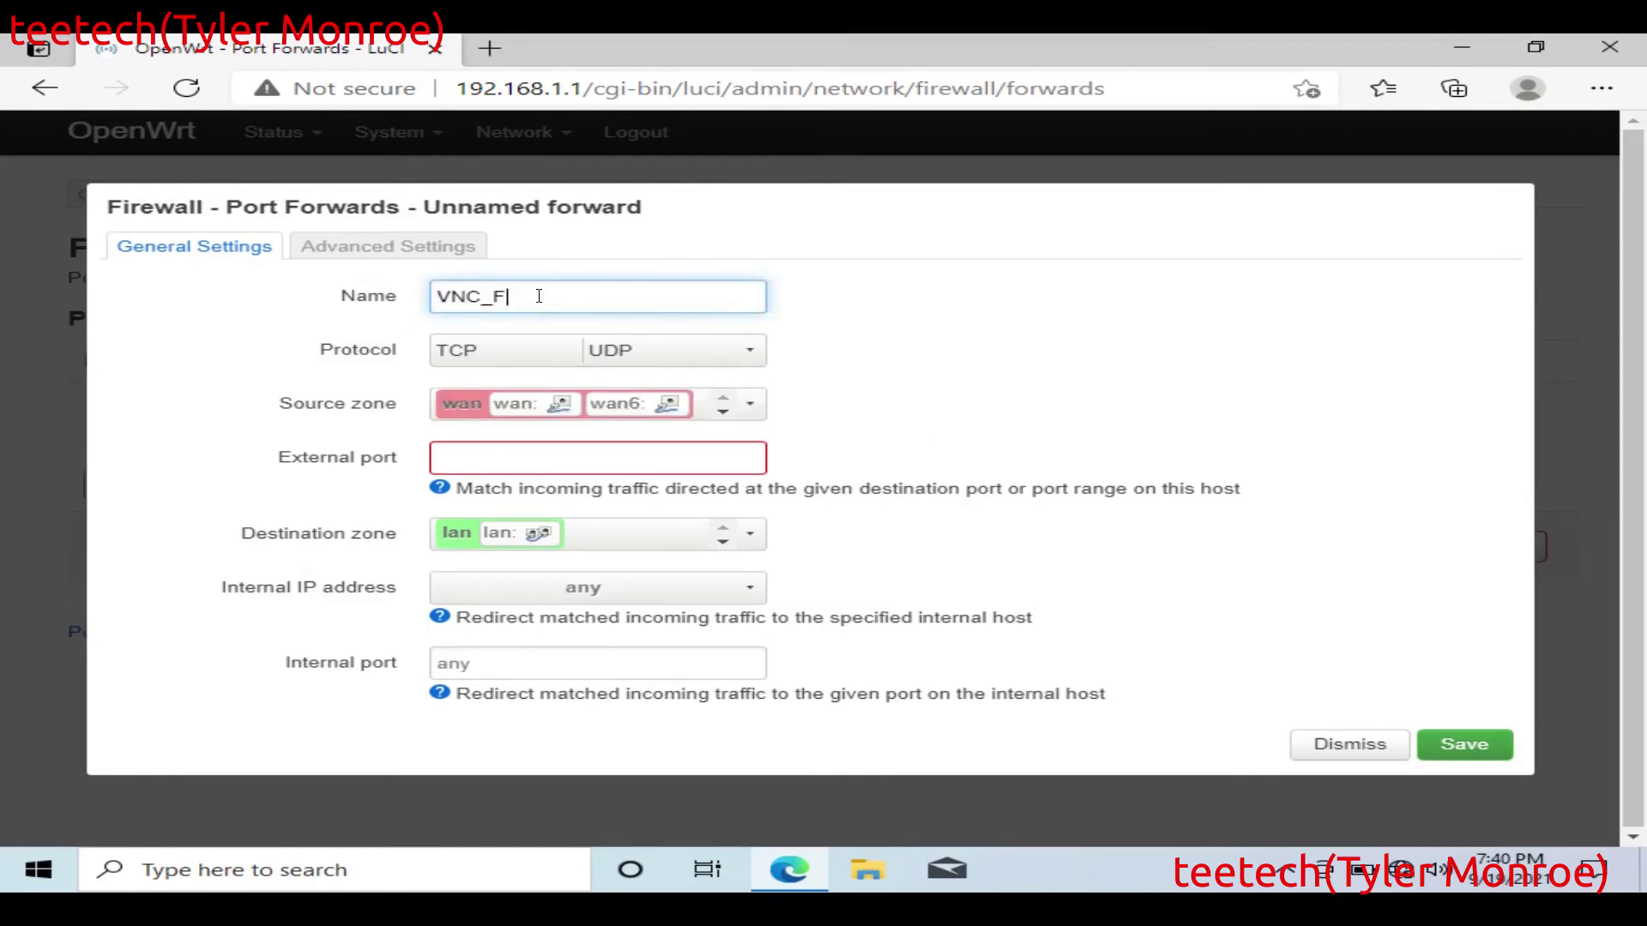
pyautogui.write('rom_WAN')
pyautogui.click(520, 350)
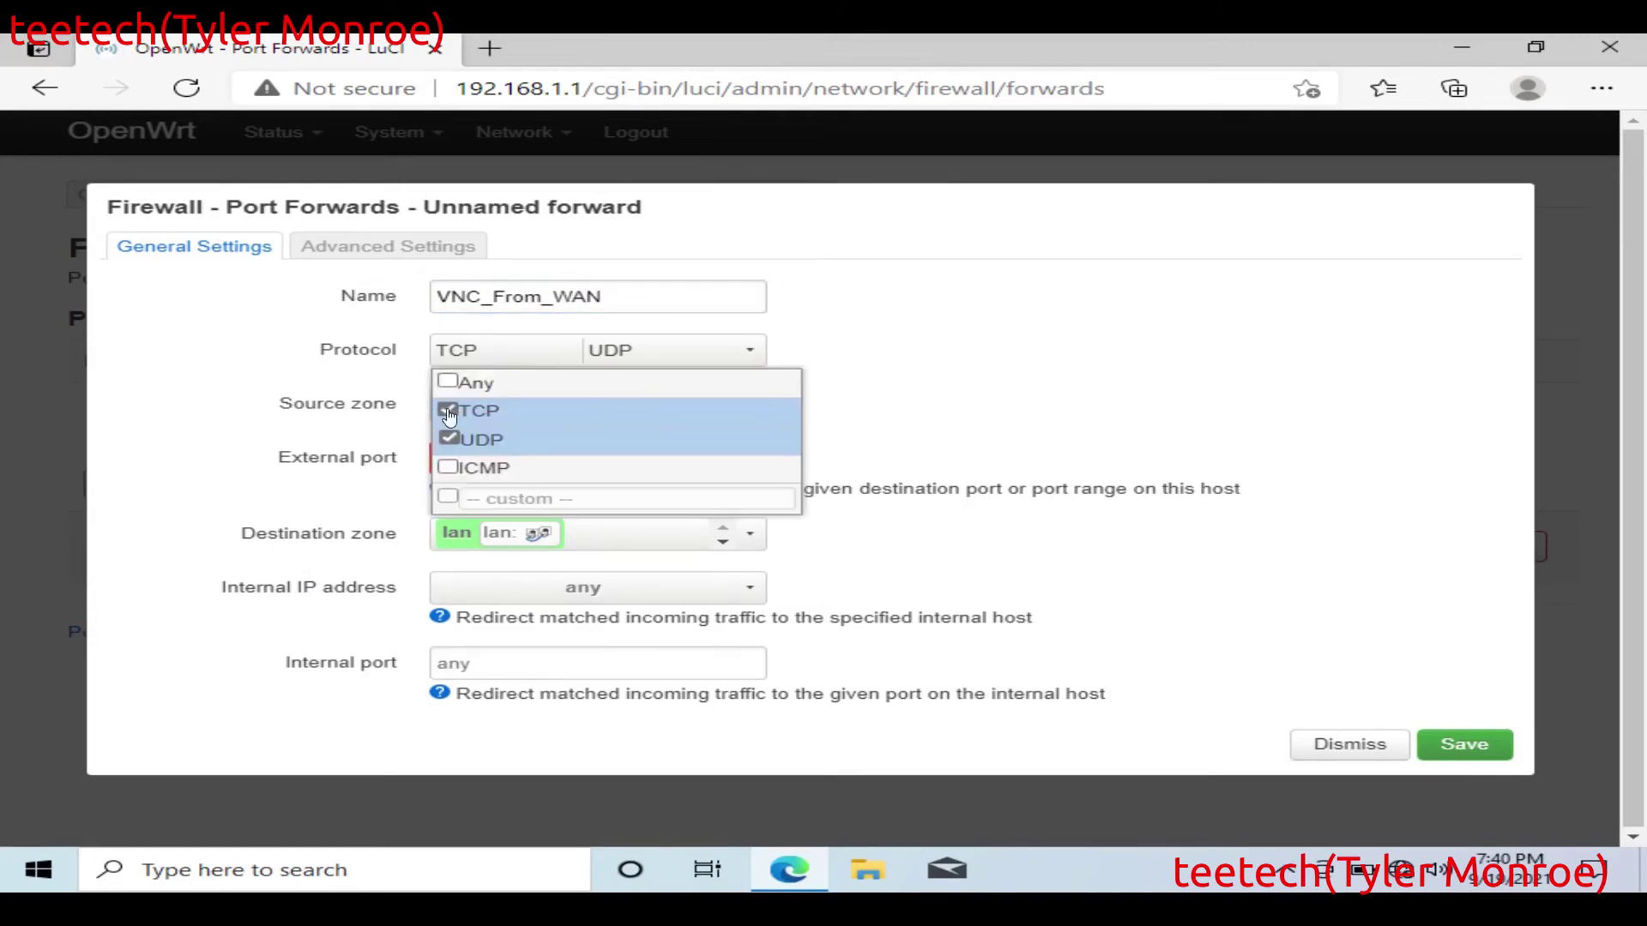
pyautogui.click(448, 438)
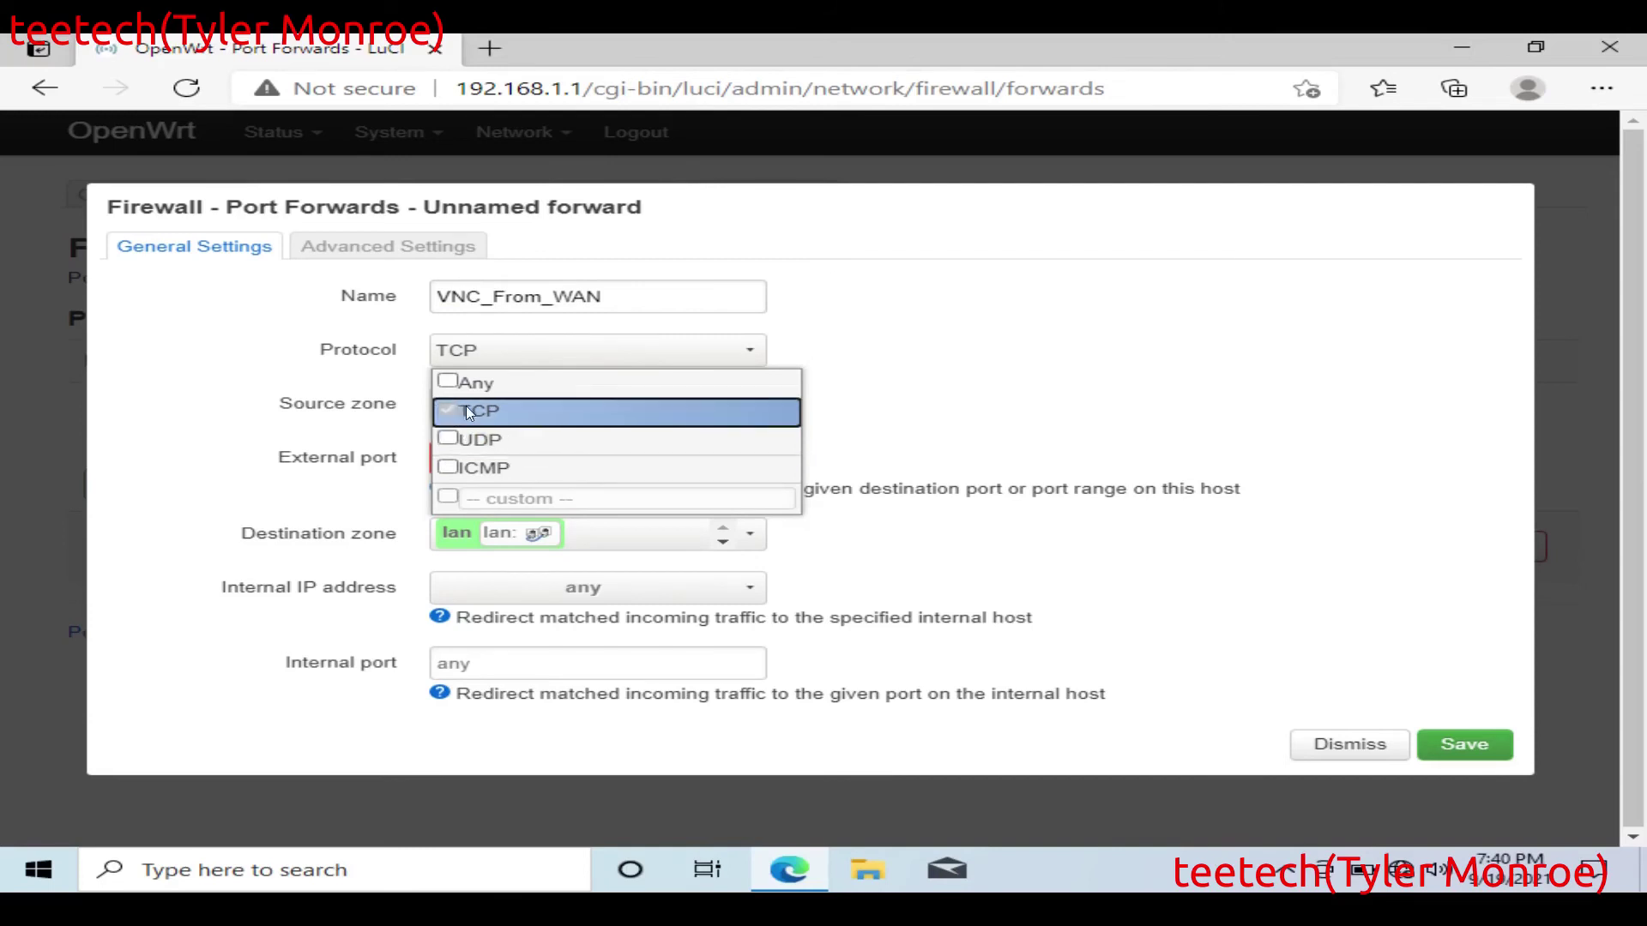
pyautogui.click(343, 364)
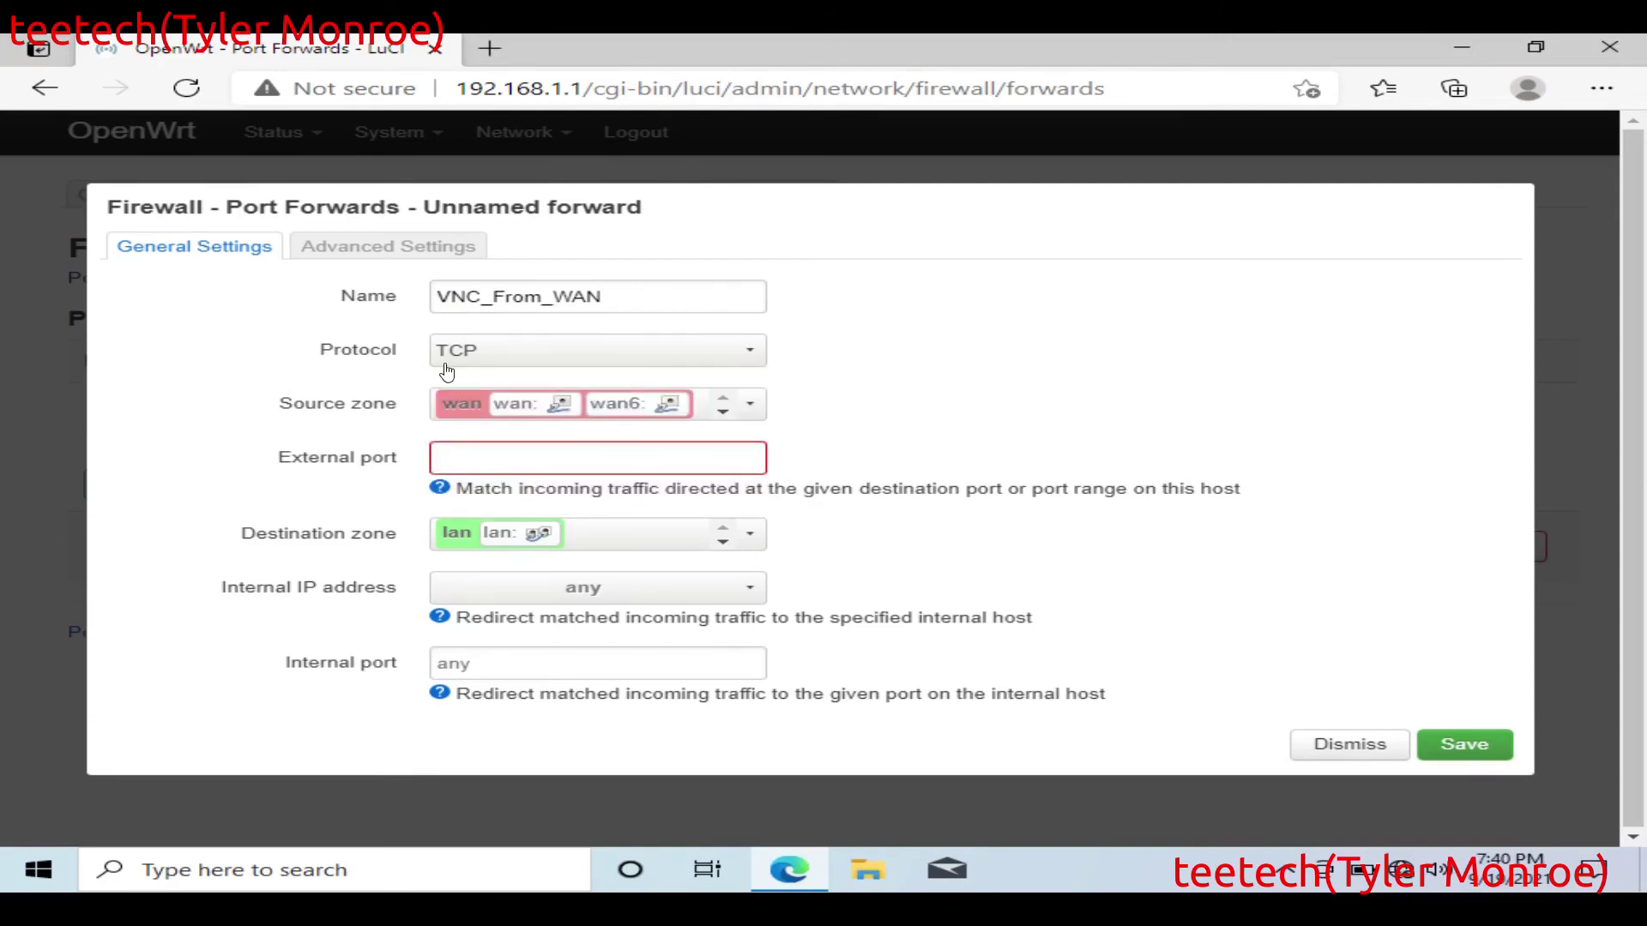
pyautogui.click(569, 462)
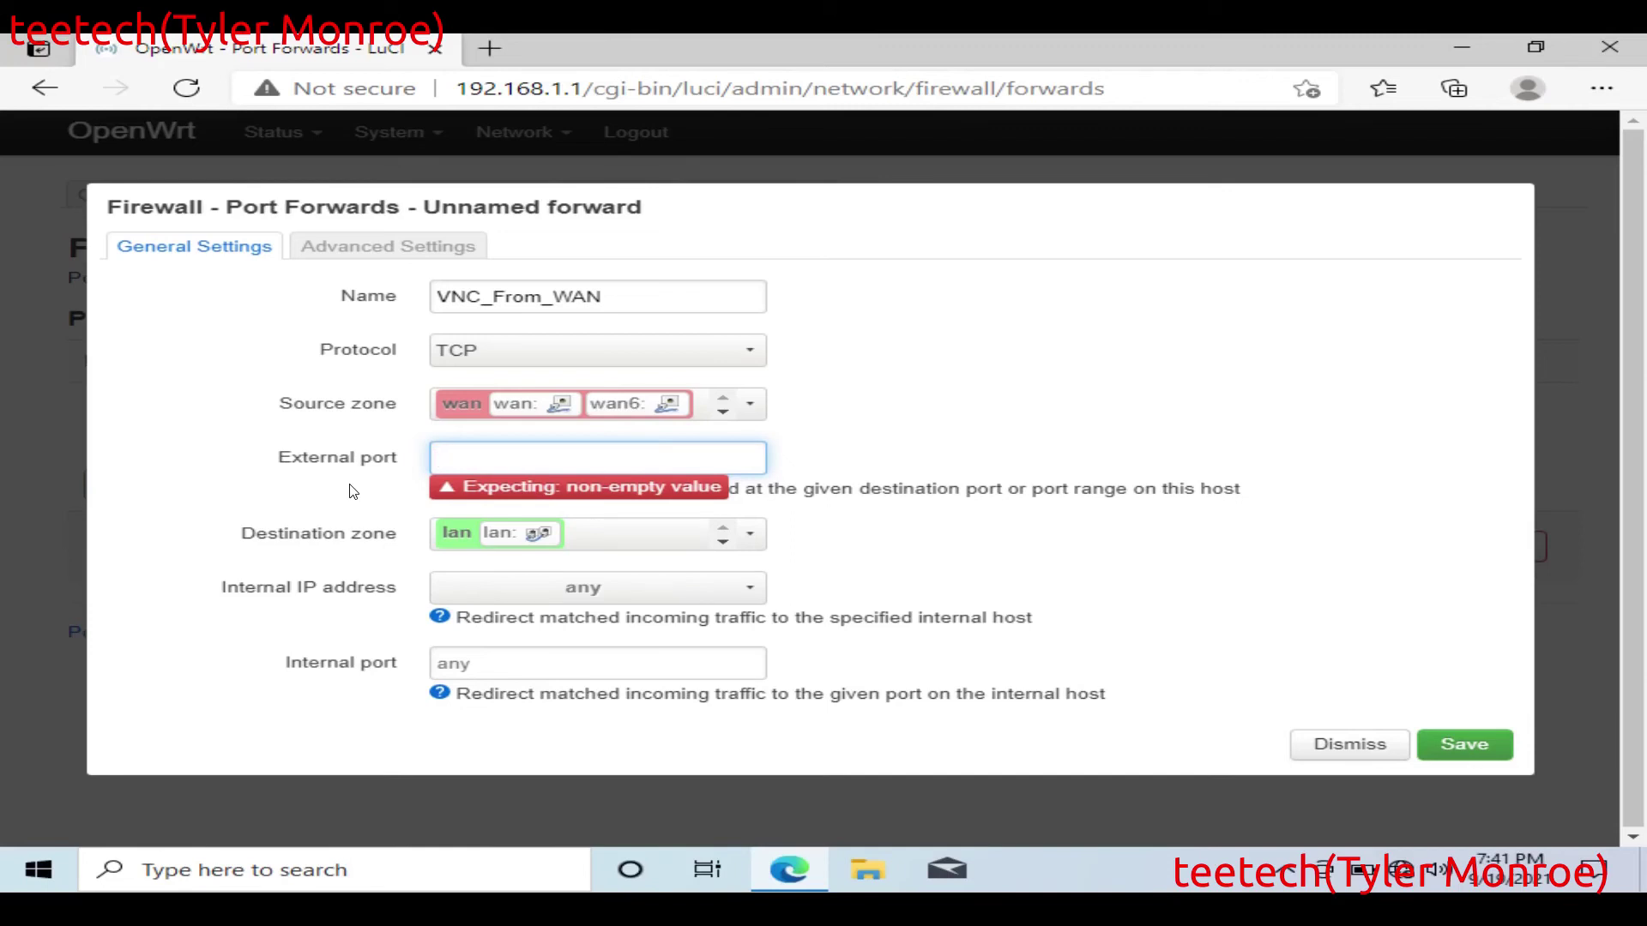
# Step: Forward external port 5900 to internal host 192.168.1.254 port 5900 and save the rule
pyautogui.write('5900')
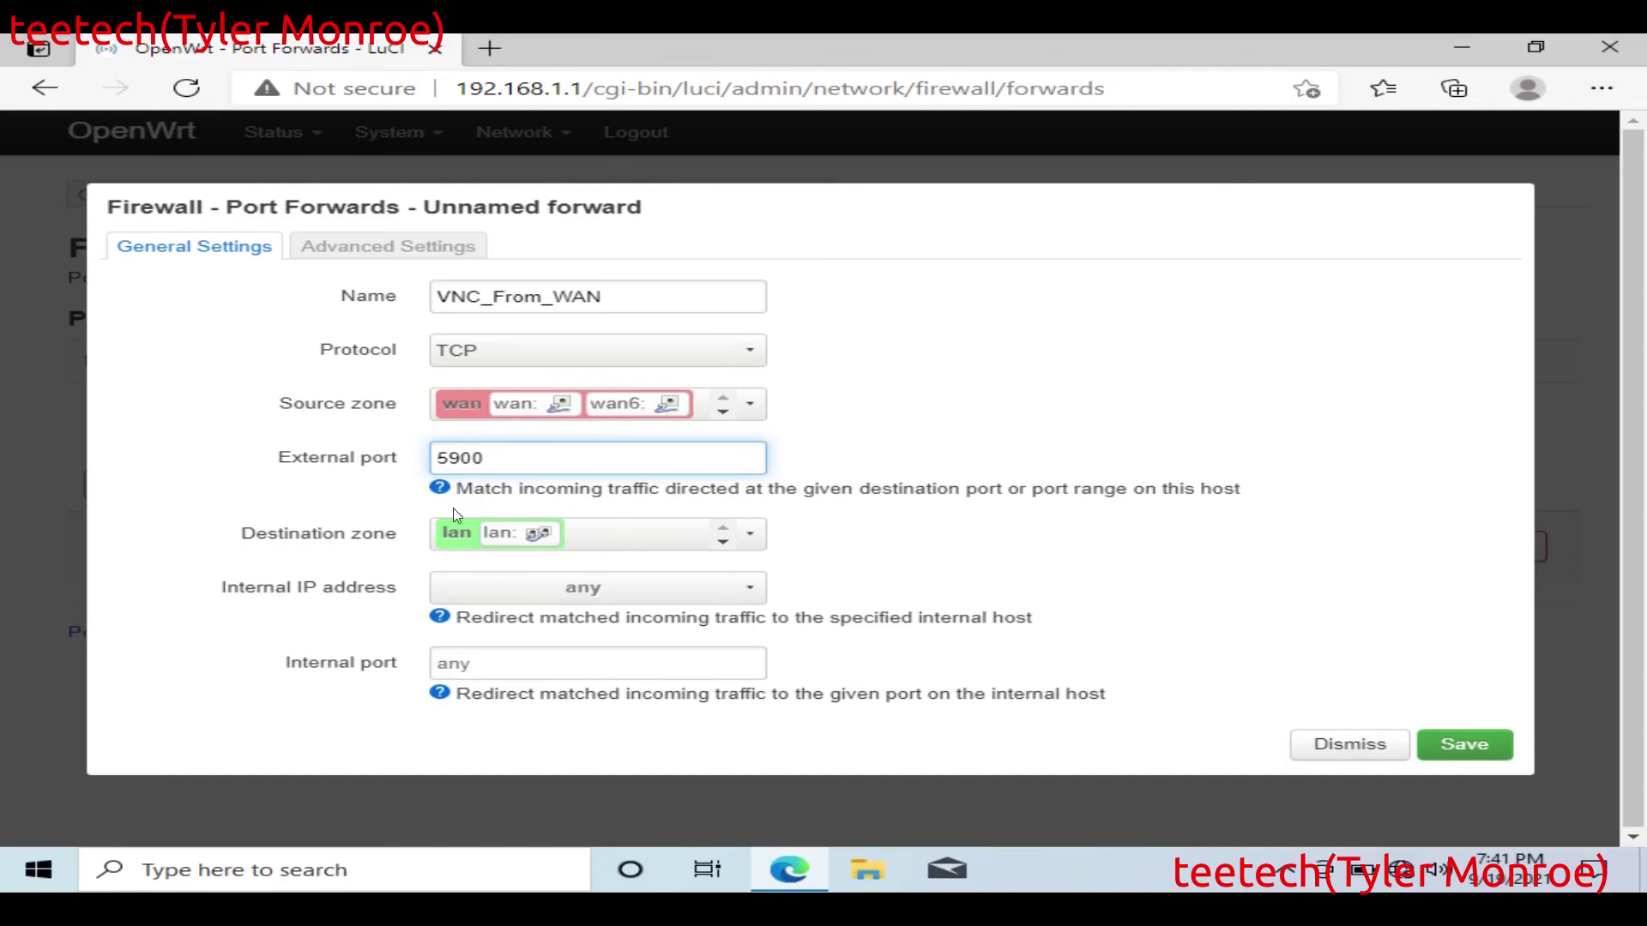
pyautogui.click(588, 592)
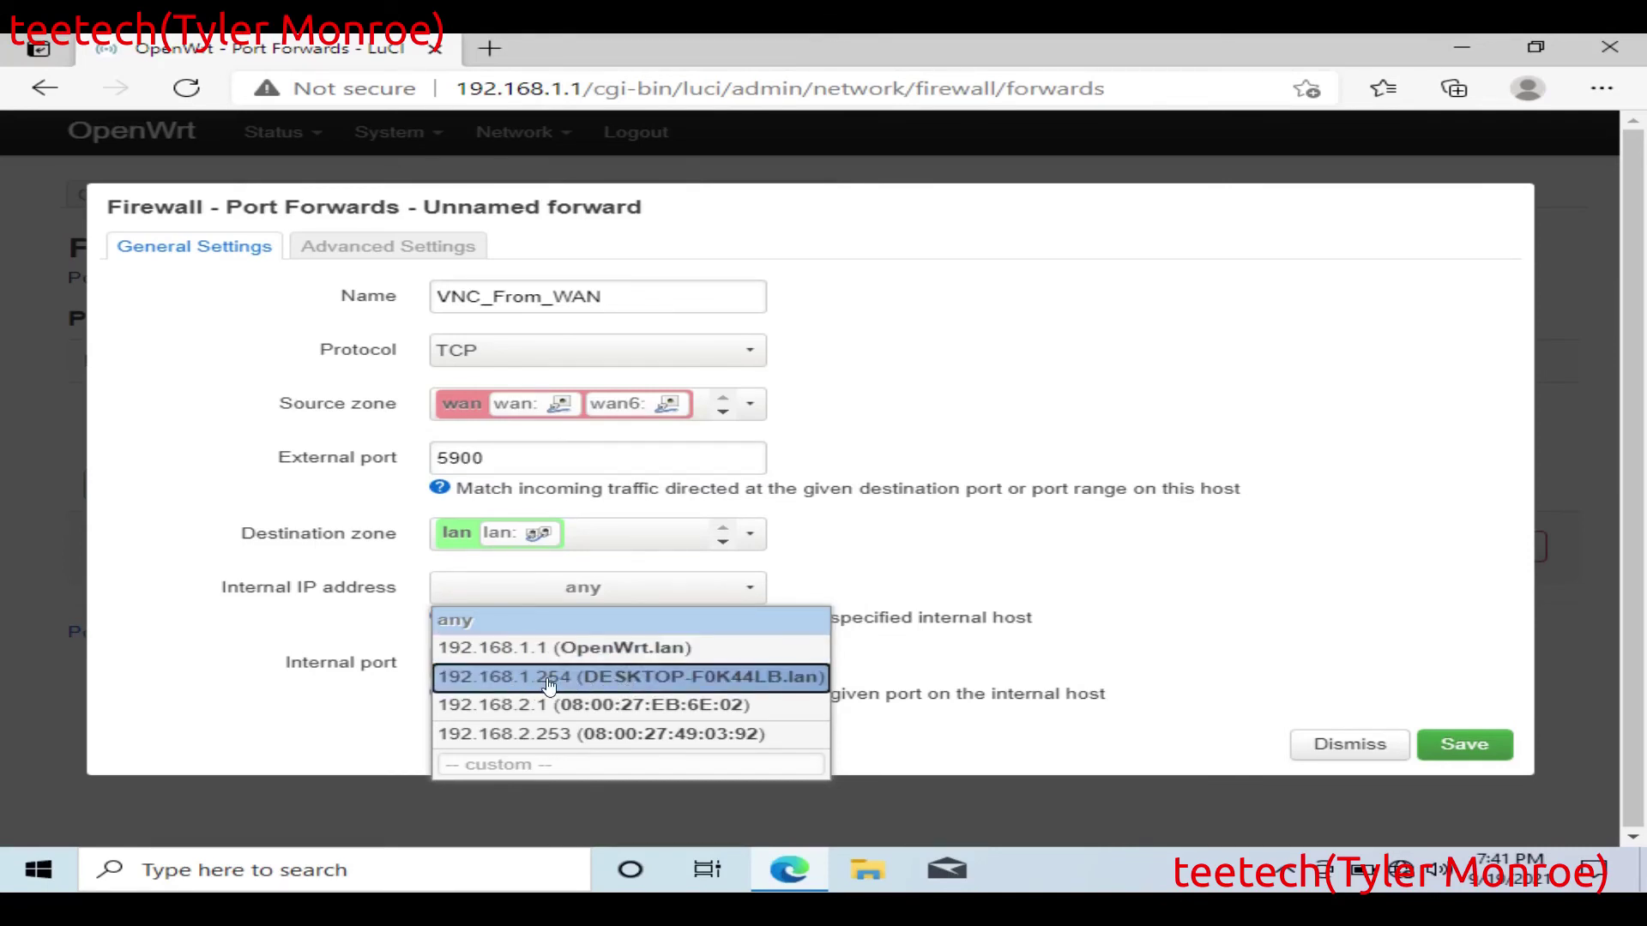
pyautogui.click(549, 679)
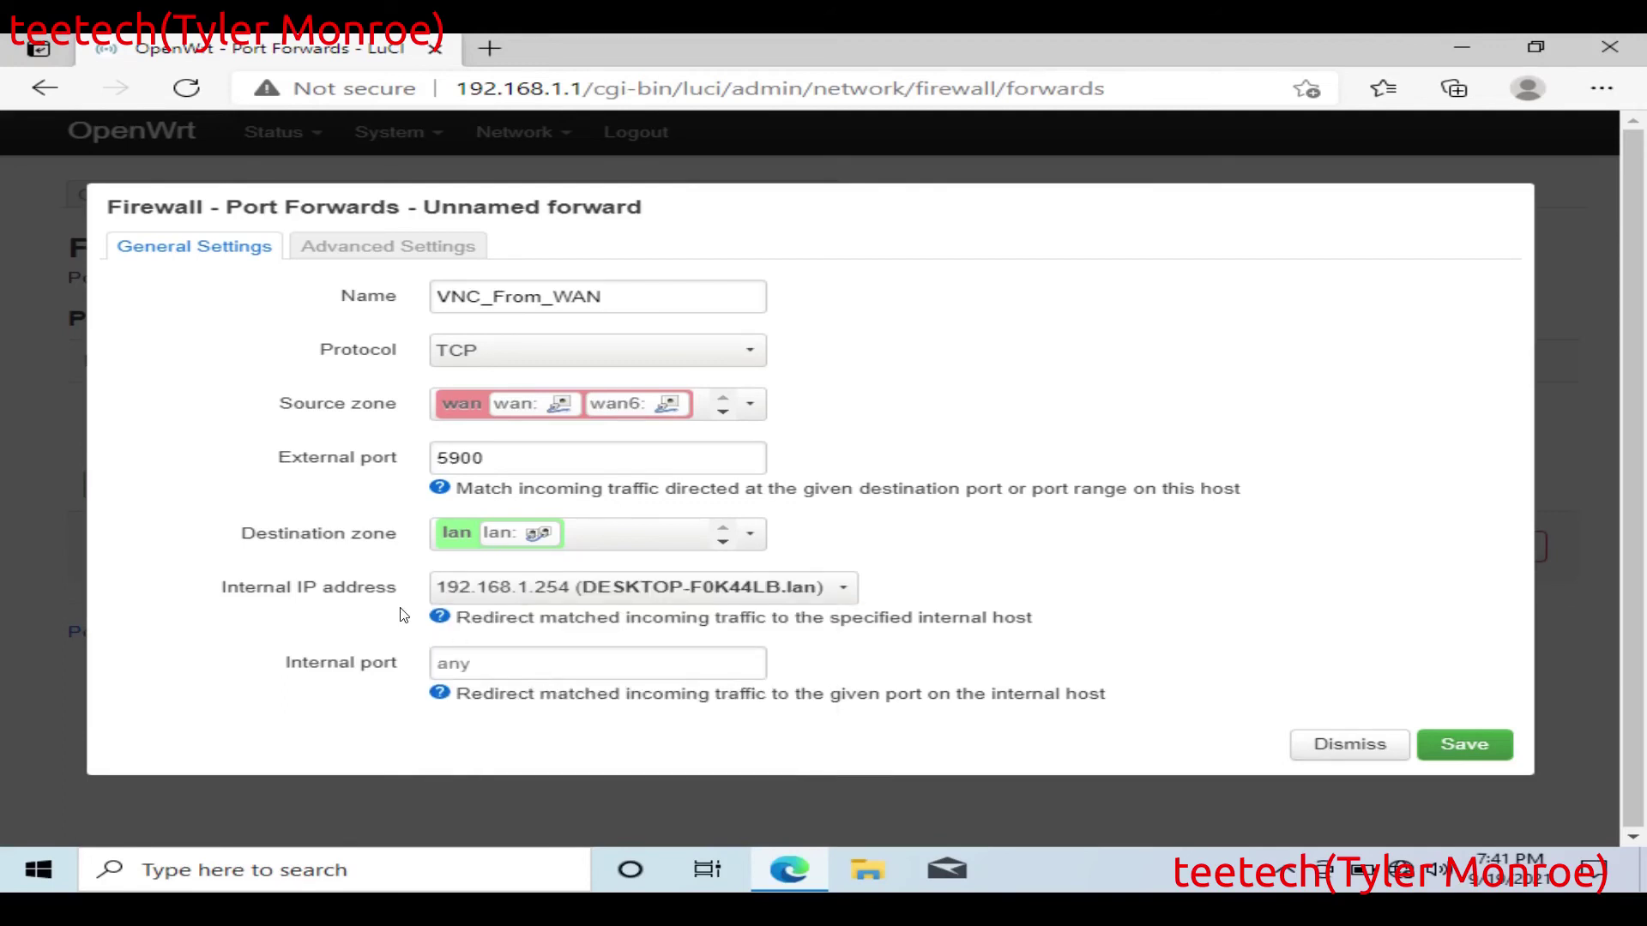
pyautogui.click(506, 655)
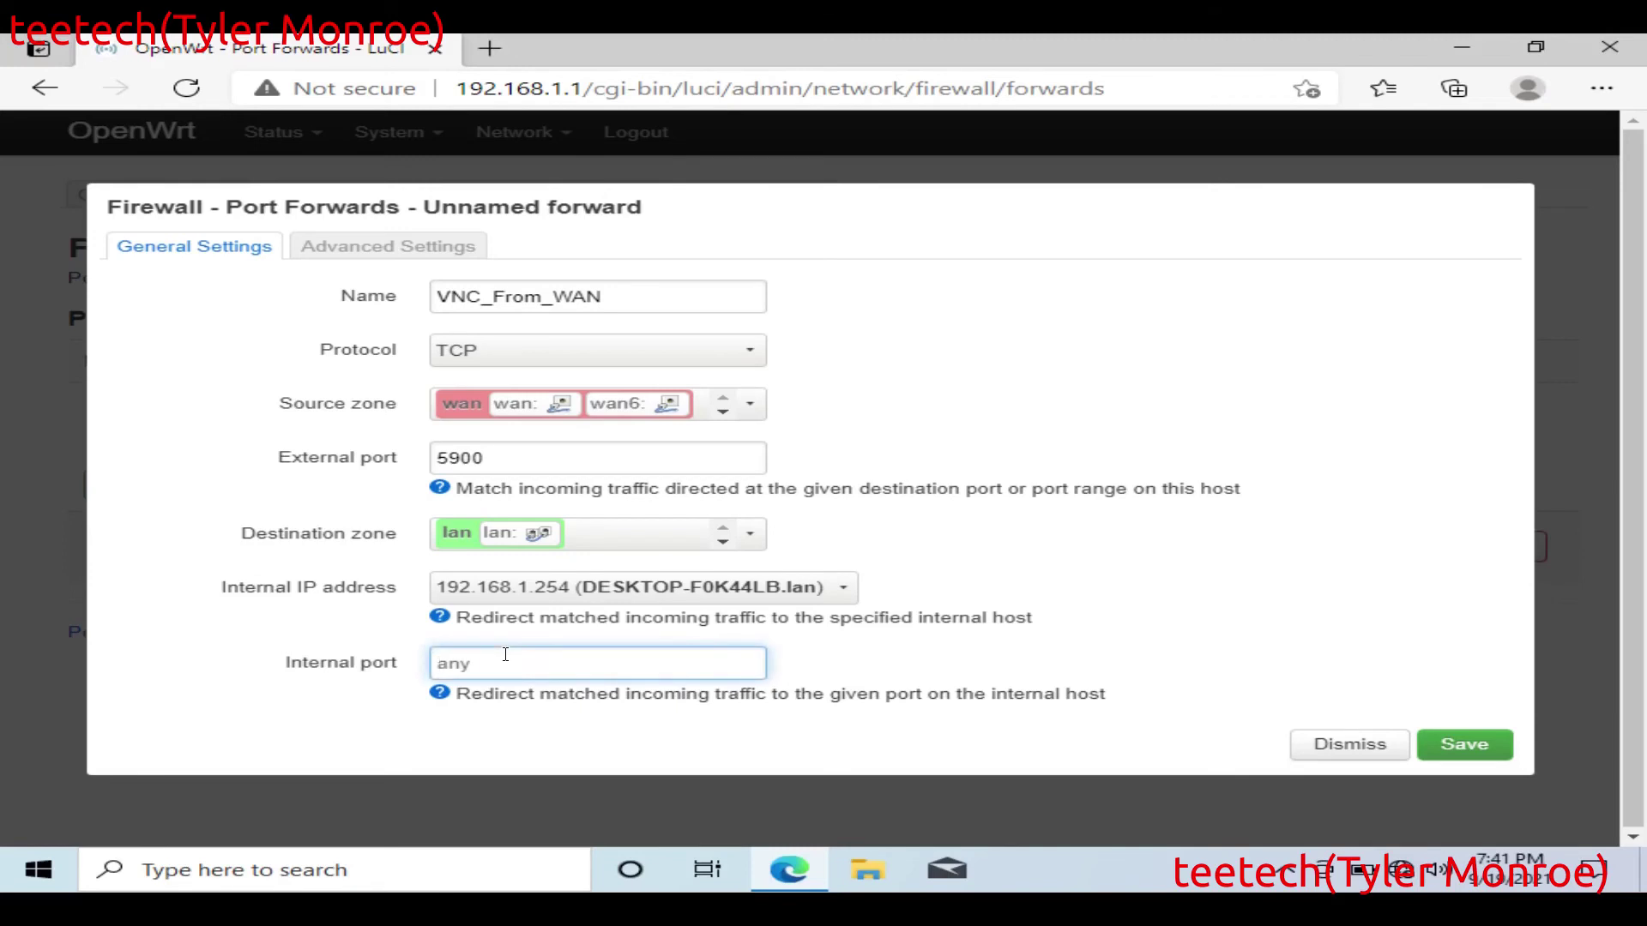
pyautogui.write('5900')
pyautogui.click(1497, 744)
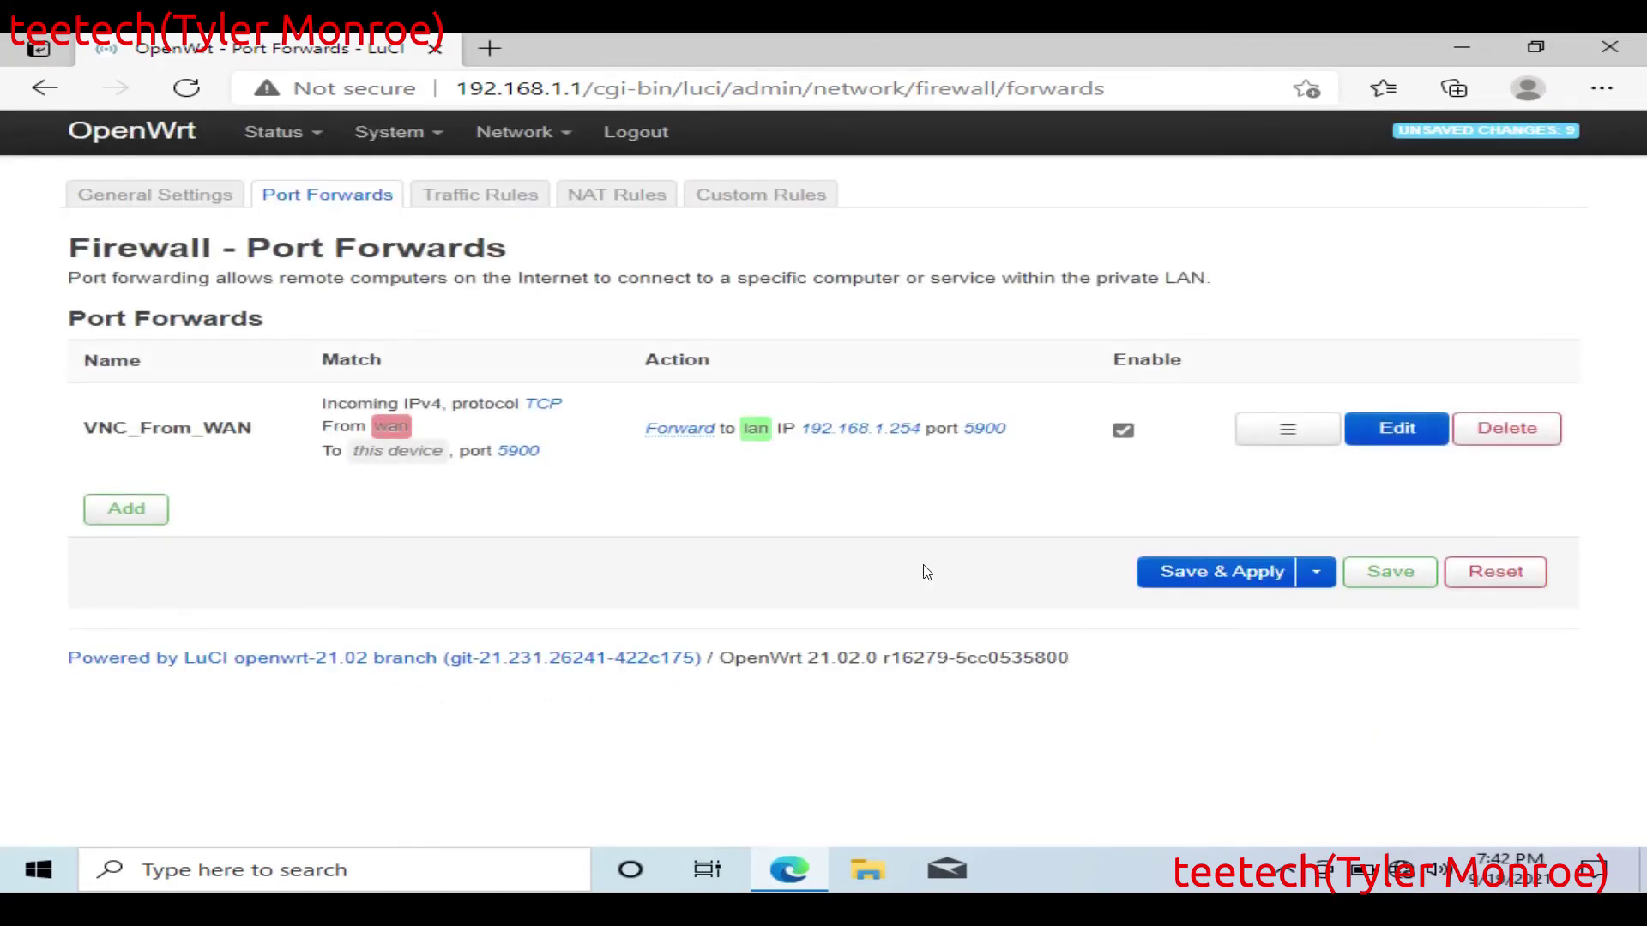
# Step: Save & Apply the VNC_From_WAN rule, then go back to the Status overview
pyautogui.click(1219, 571)
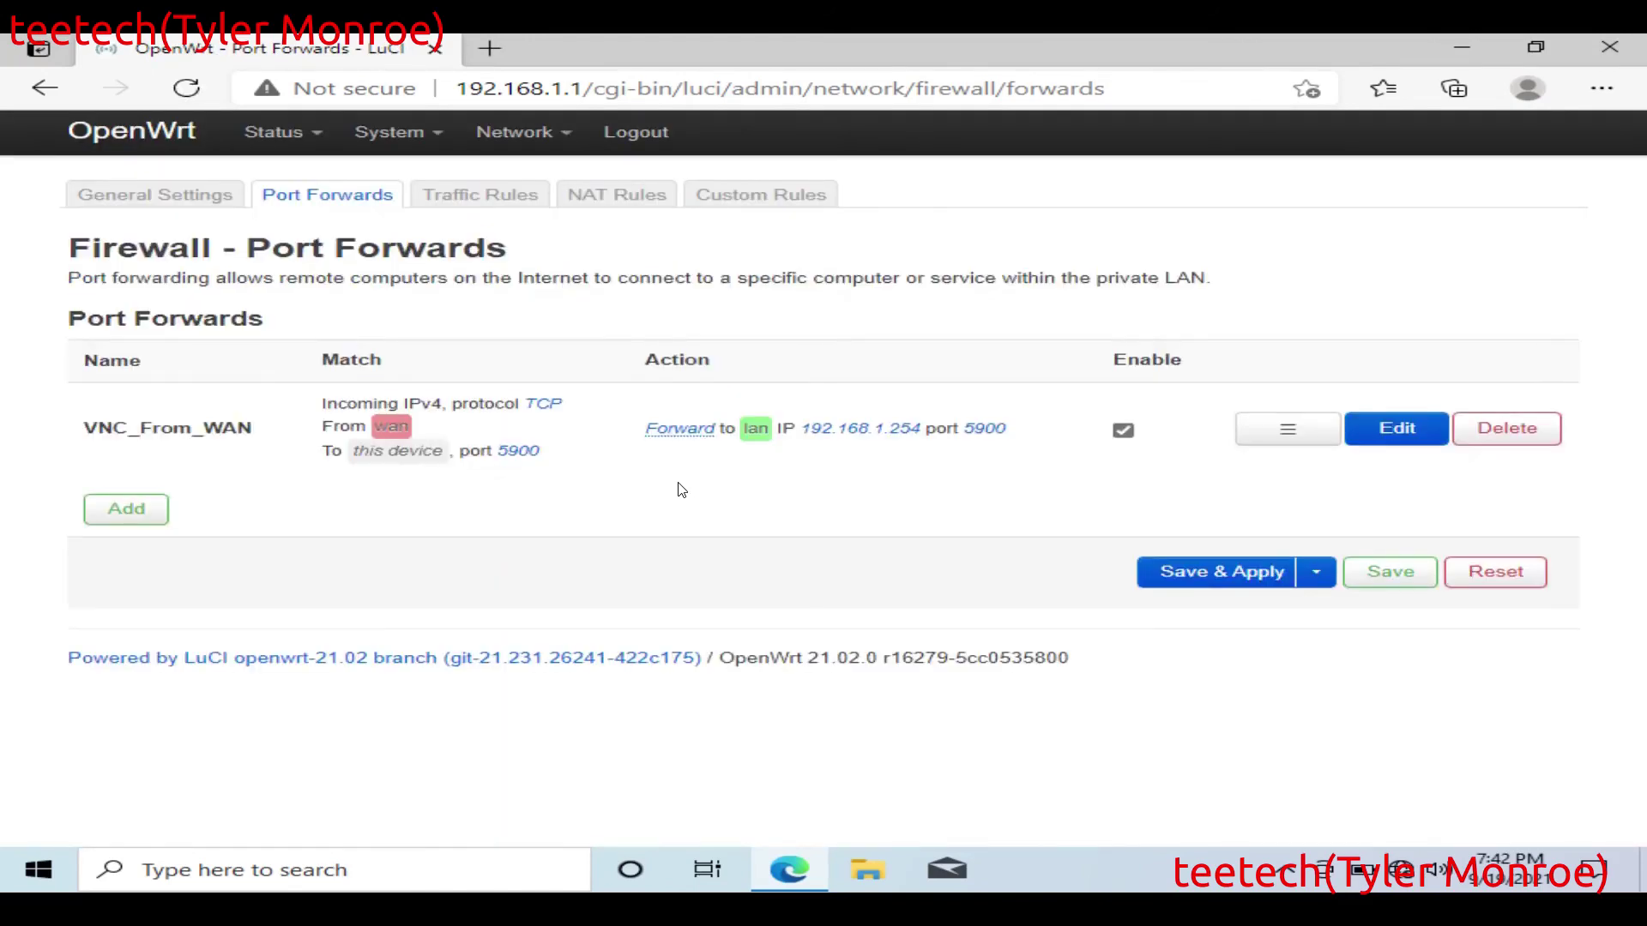
pyautogui.click(129, 136)
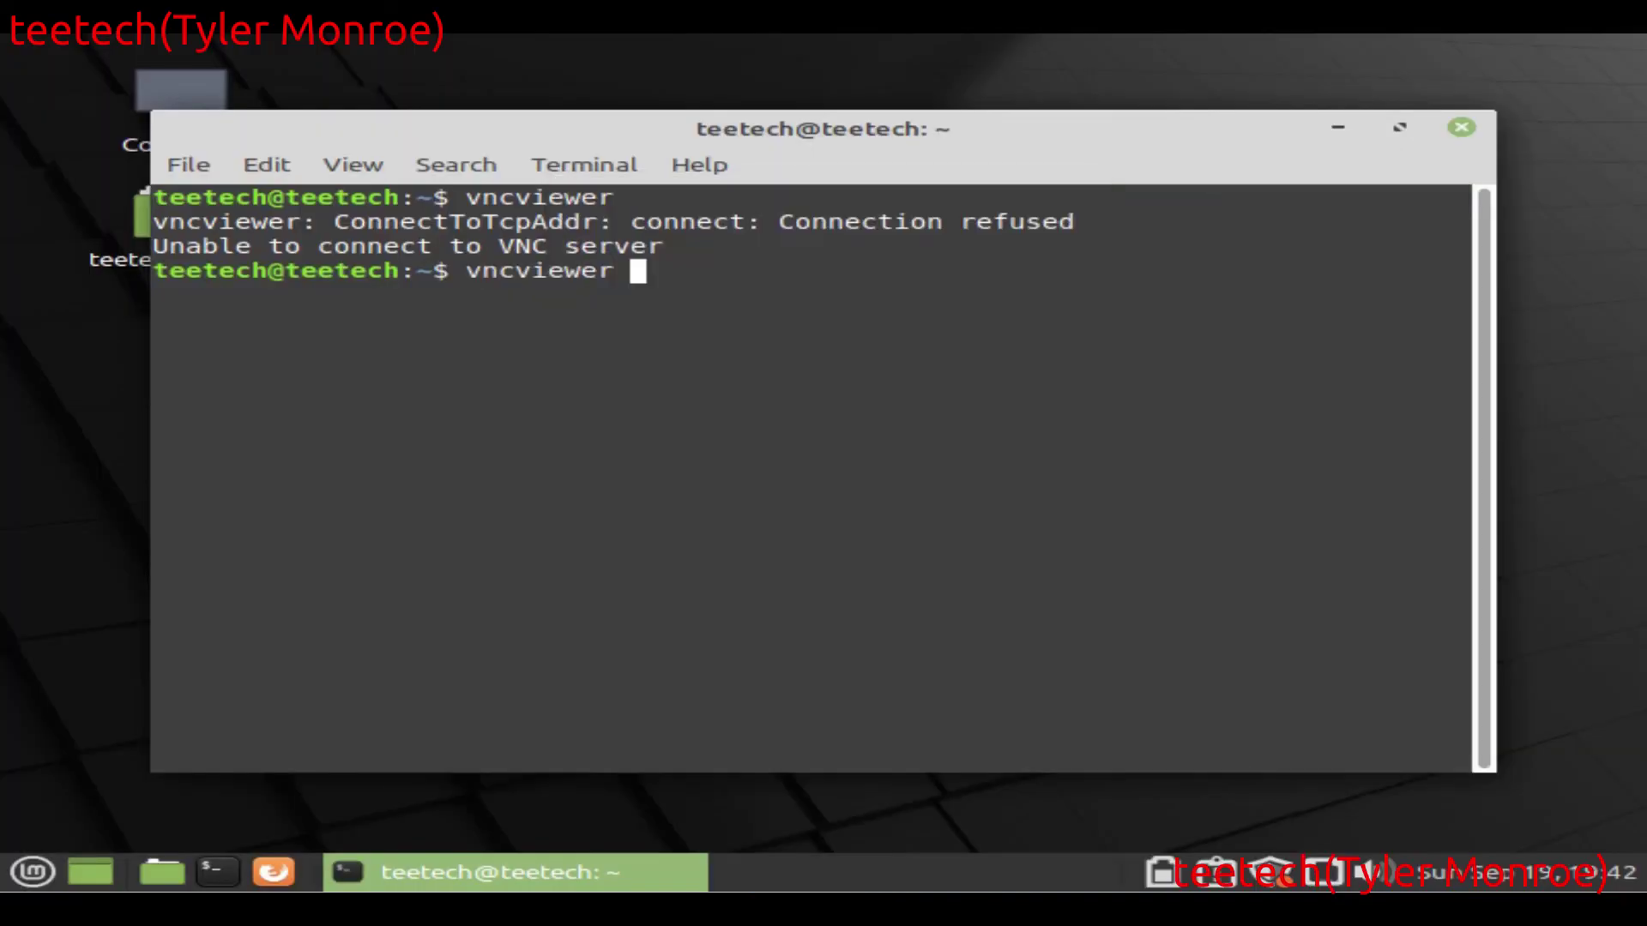
# Step: Run vncviewer, connect to 192.168.2.1 and enter the VNC password to reach desktop-f0k44lb
pyautogui.press('Return')
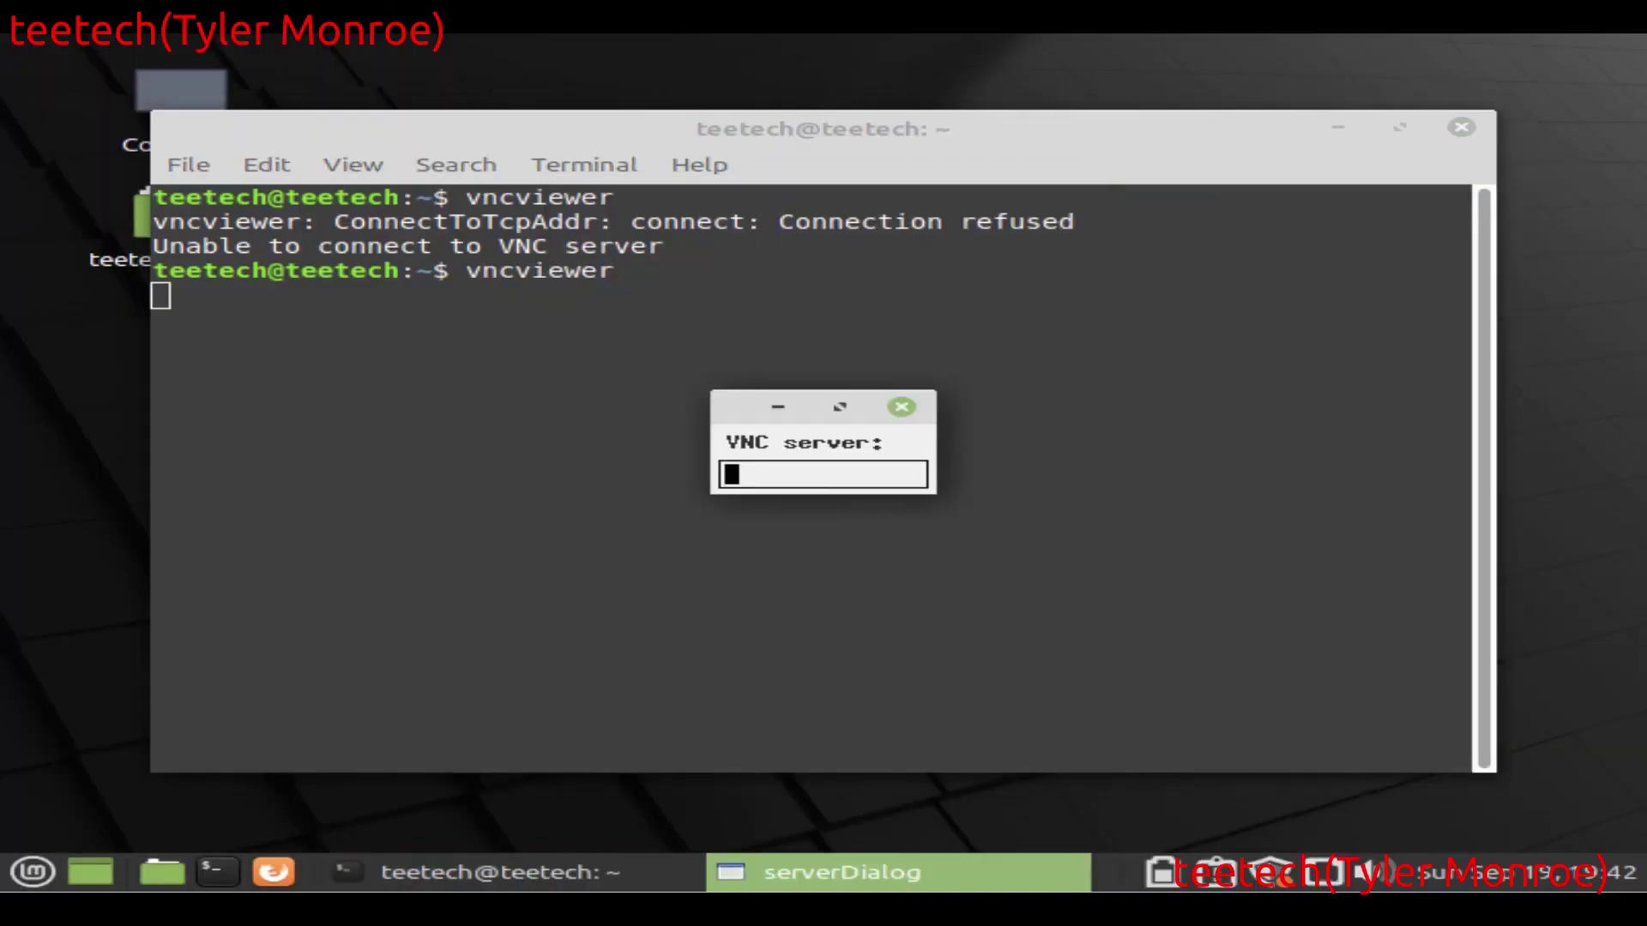
pyautogui.write('192.168')
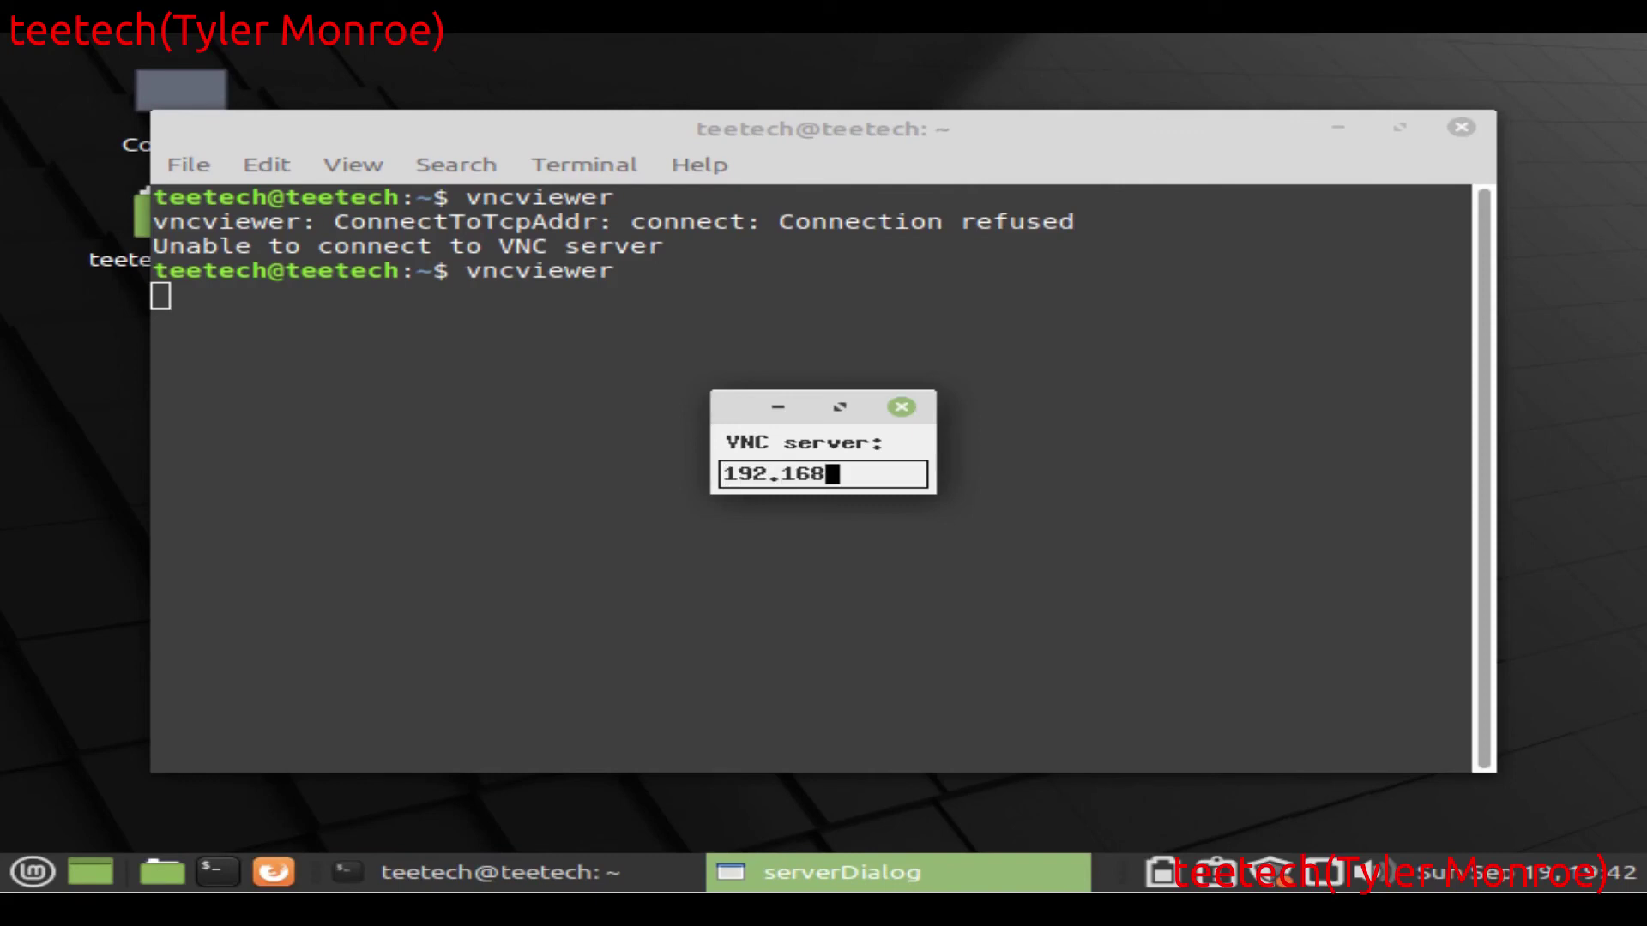
pyautogui.write('.2.1')
pyautogui.press('Return')
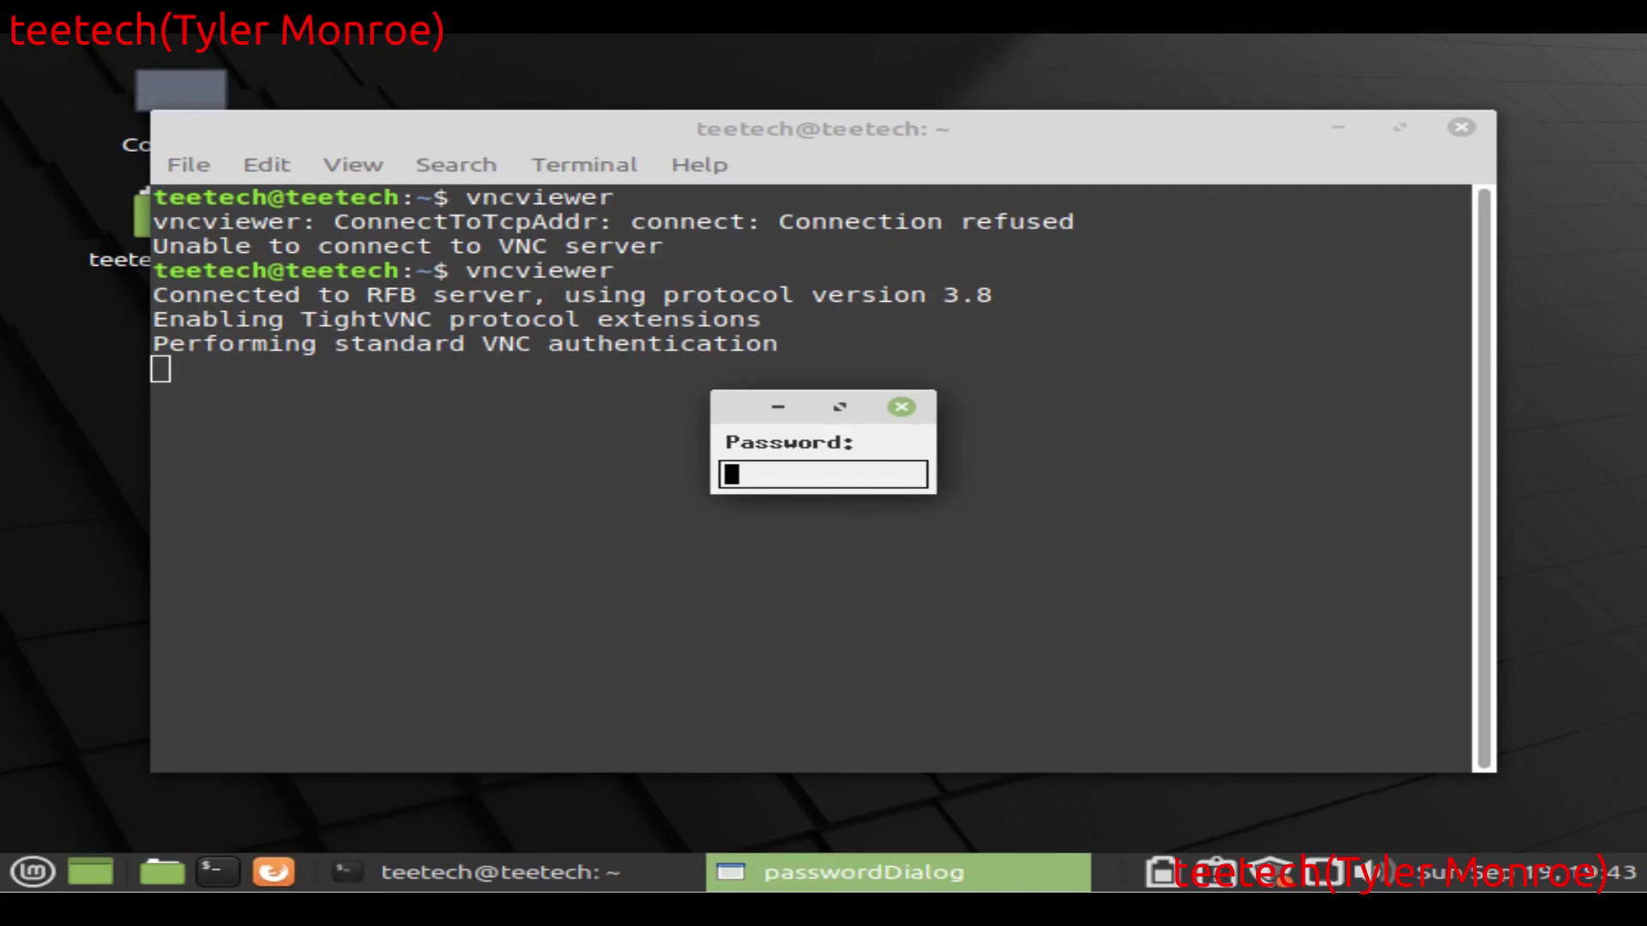
pyautogui.press('Return')
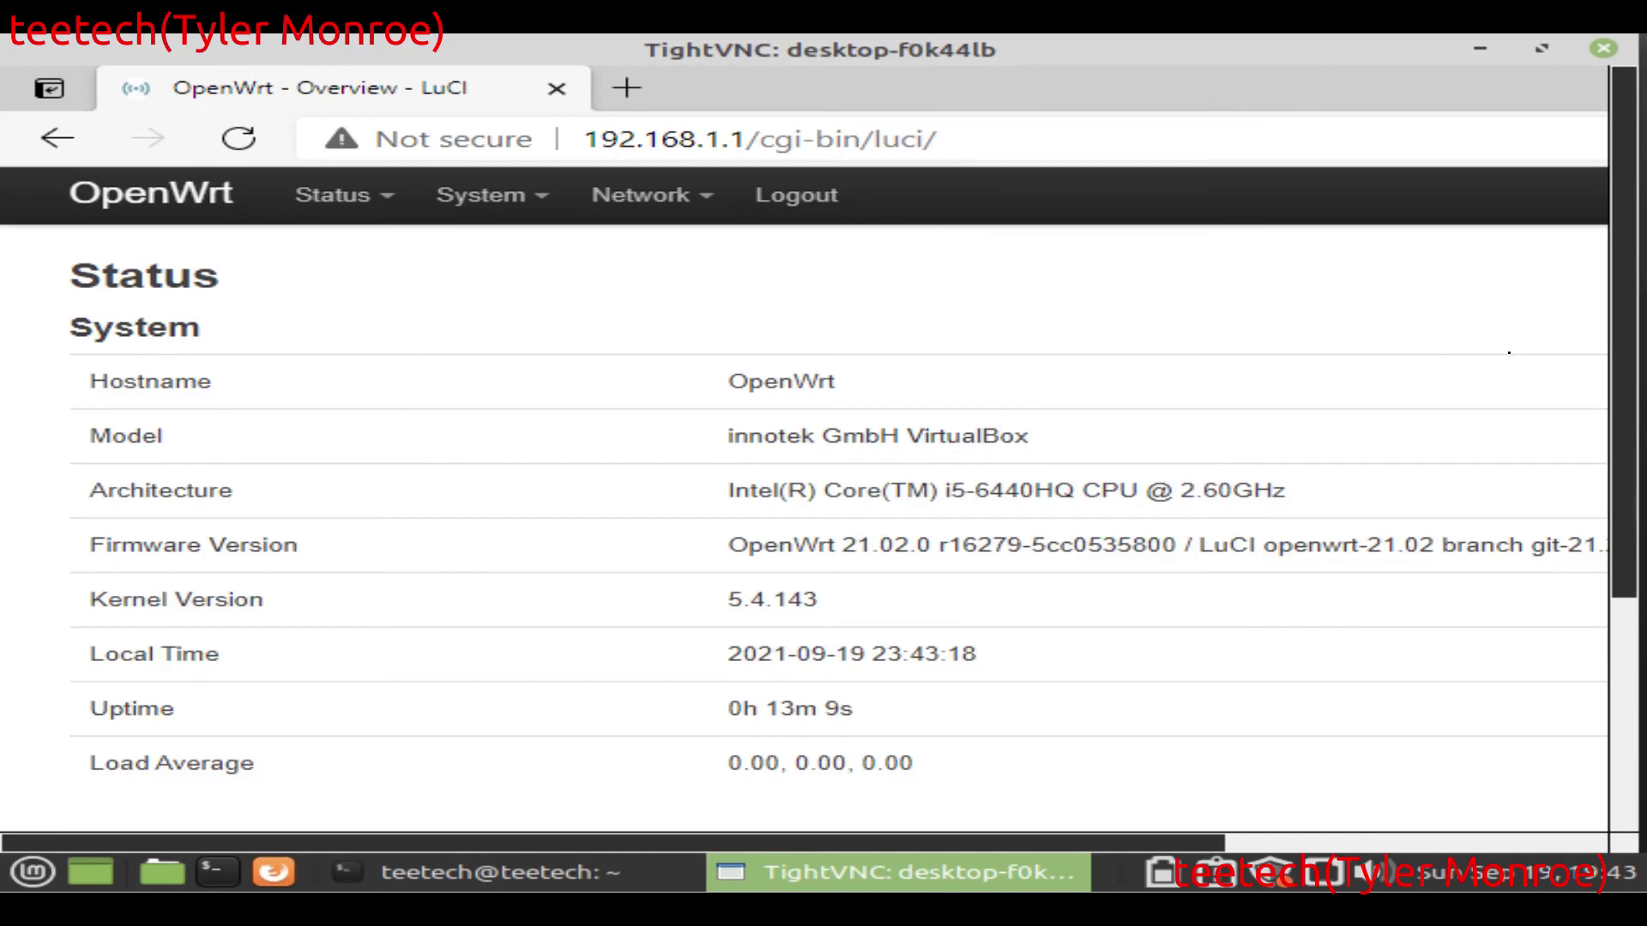
# Step: Scroll through the remote router status page, then close the TightVNC viewer
pyautogui.scroll(-3, 1614, 564)
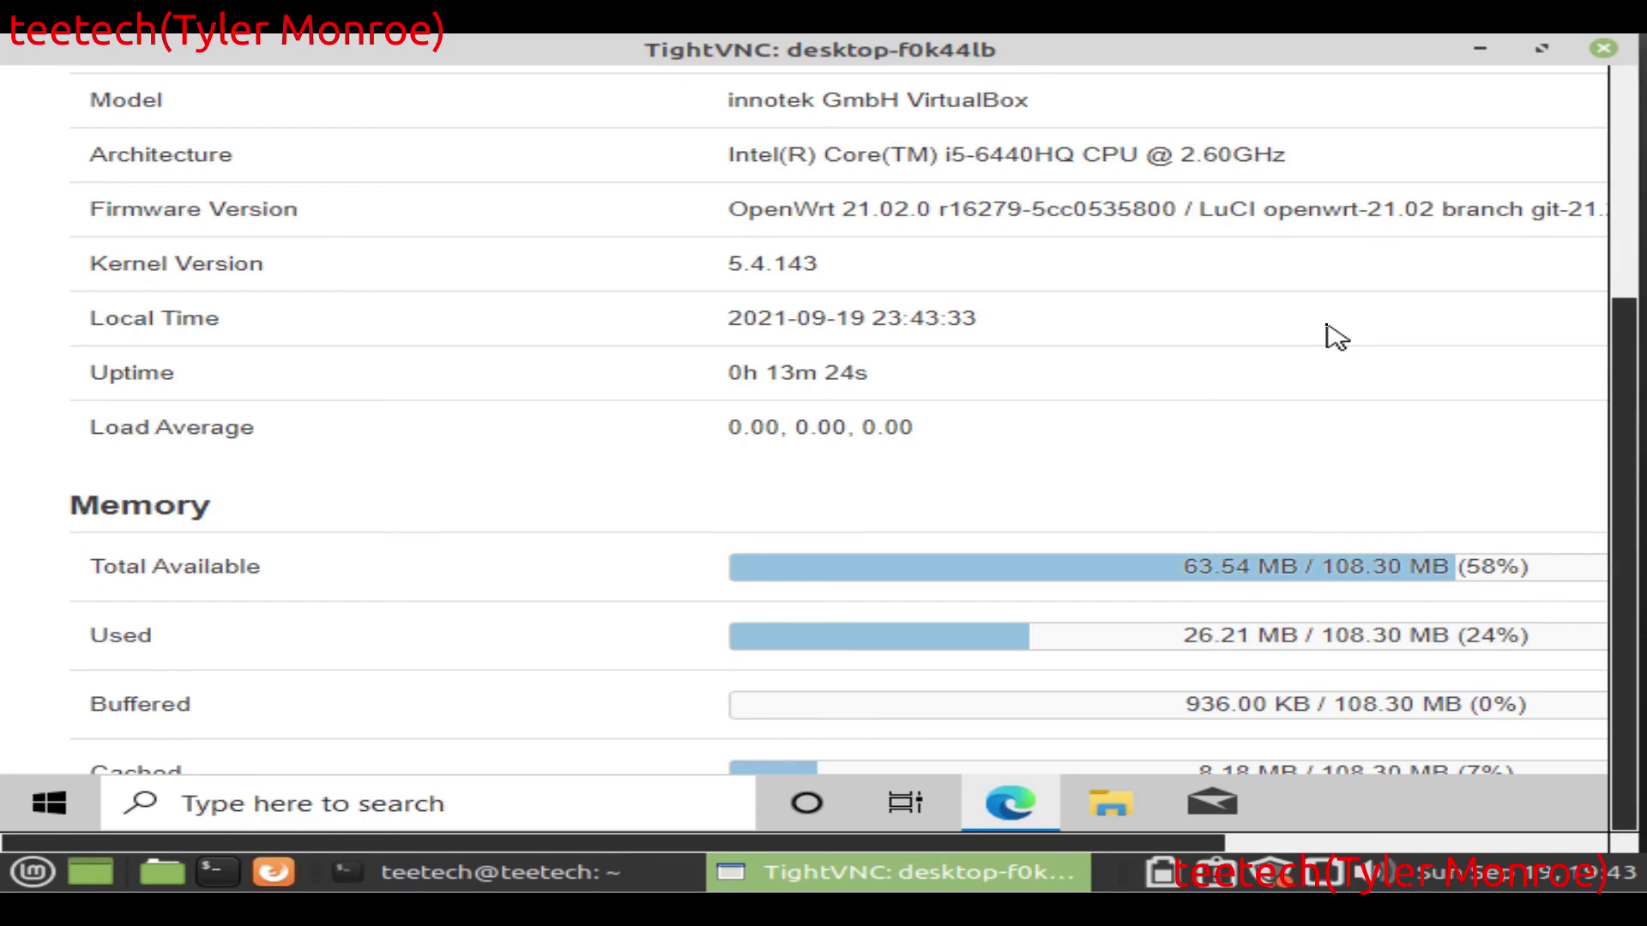
pyautogui.click(1603, 49)
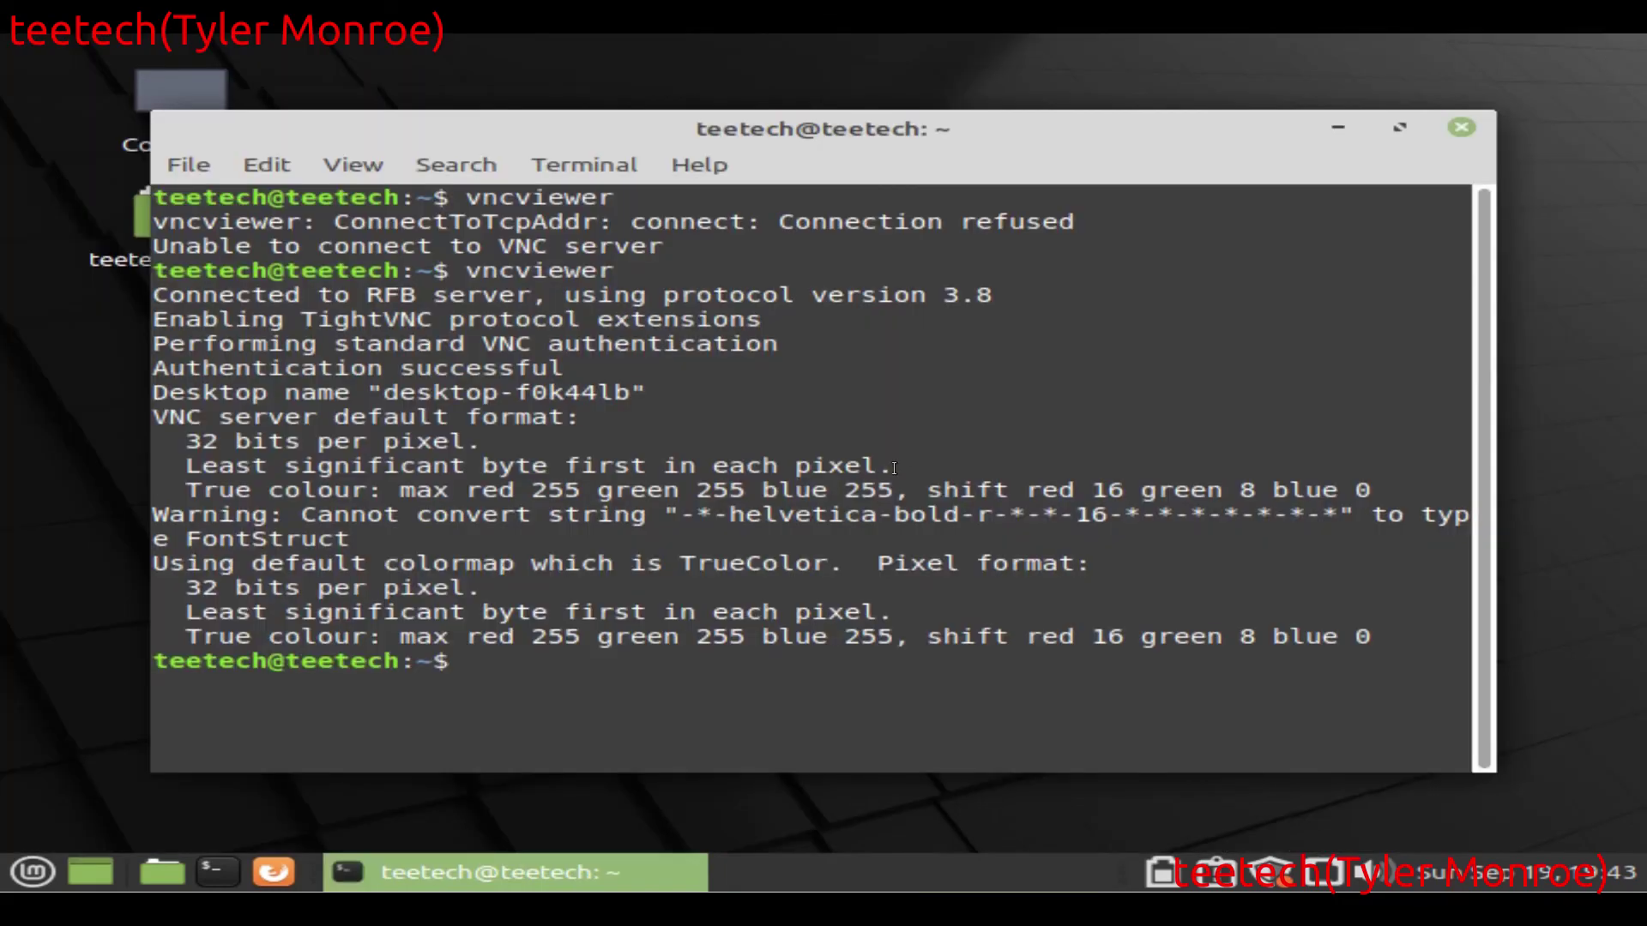
# Step: Rerun vncviewer and reconnect to the Windows desktop with the VNC password
pyautogui.press('Up')
pyautogui.press('Return')
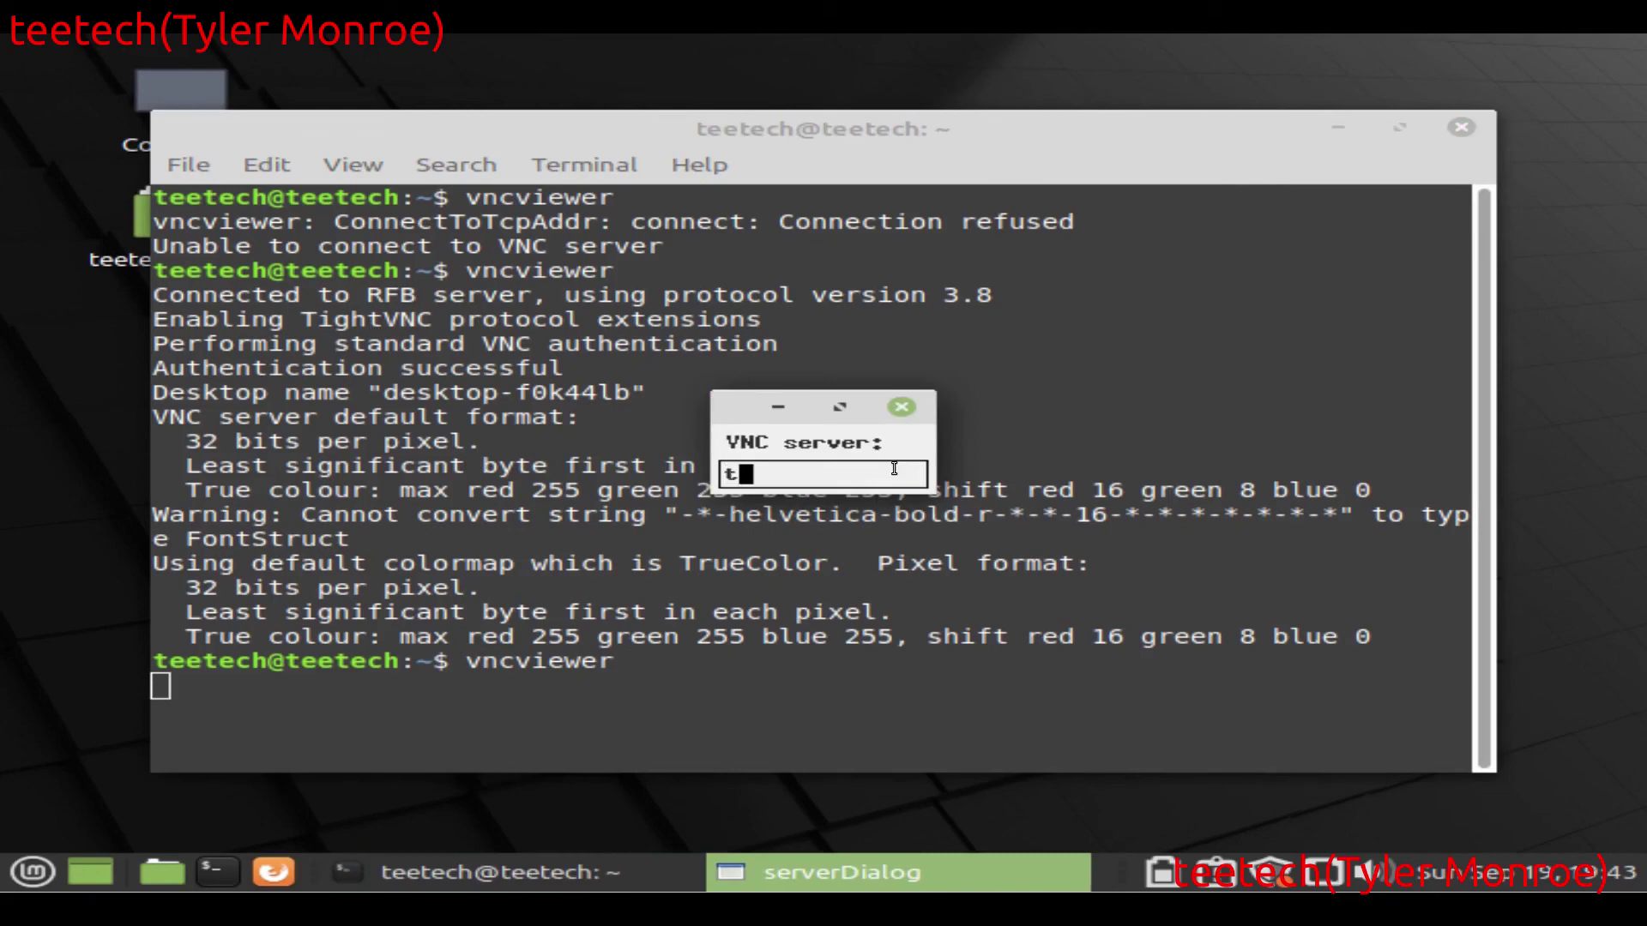
pyautogui.write('192.168.')
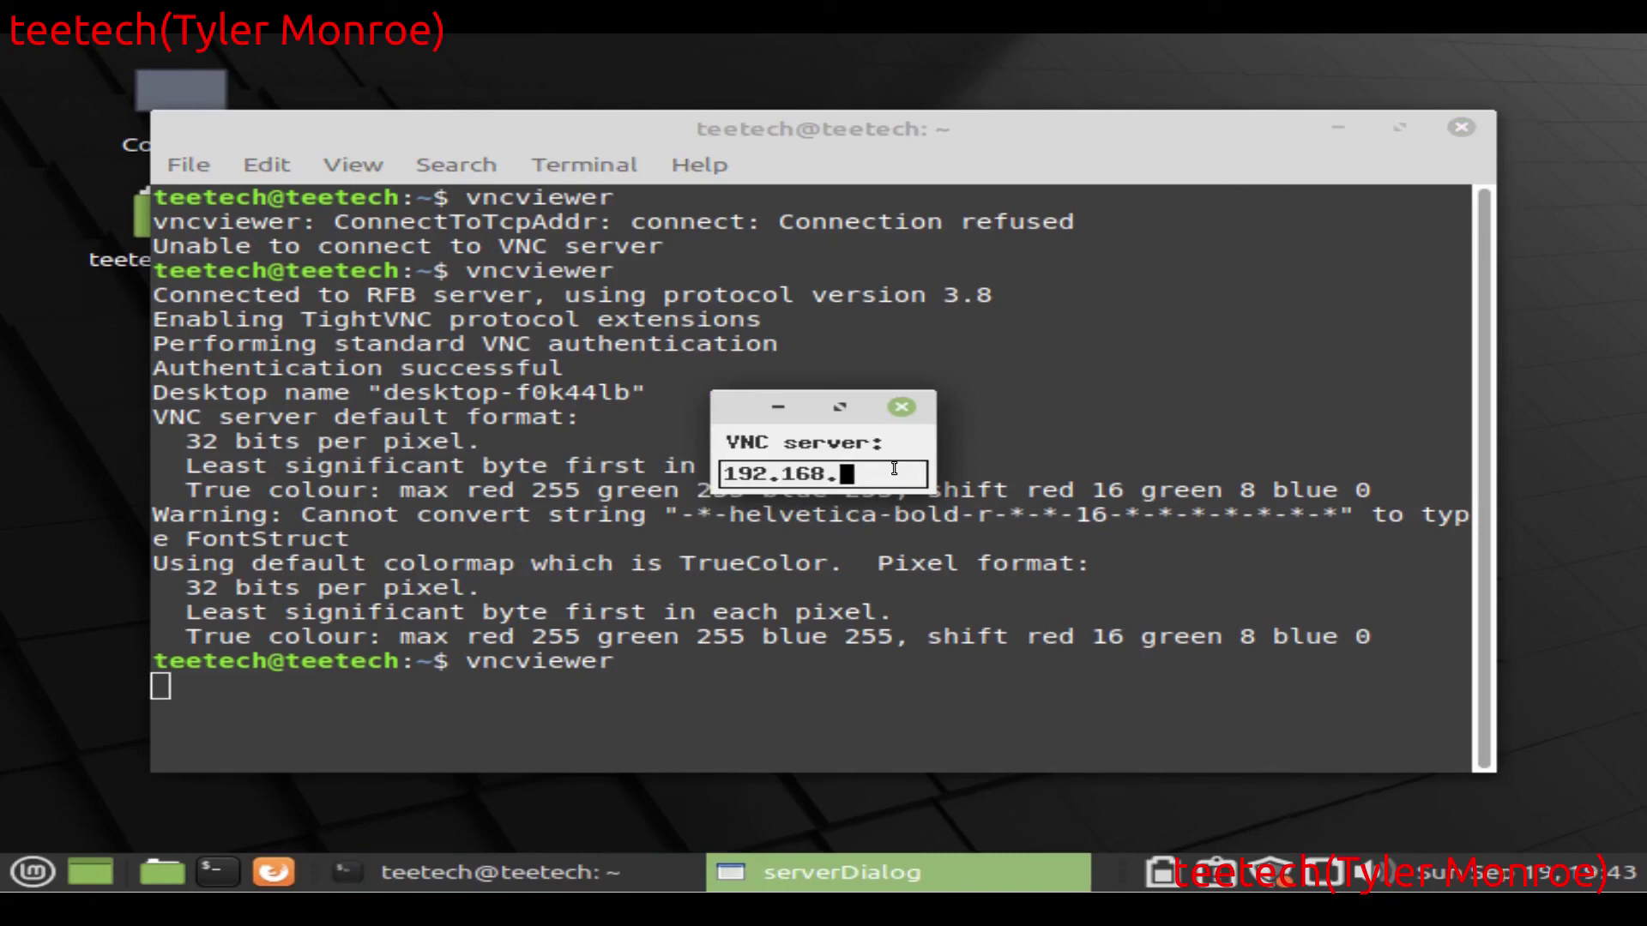
pyautogui.press('Return')
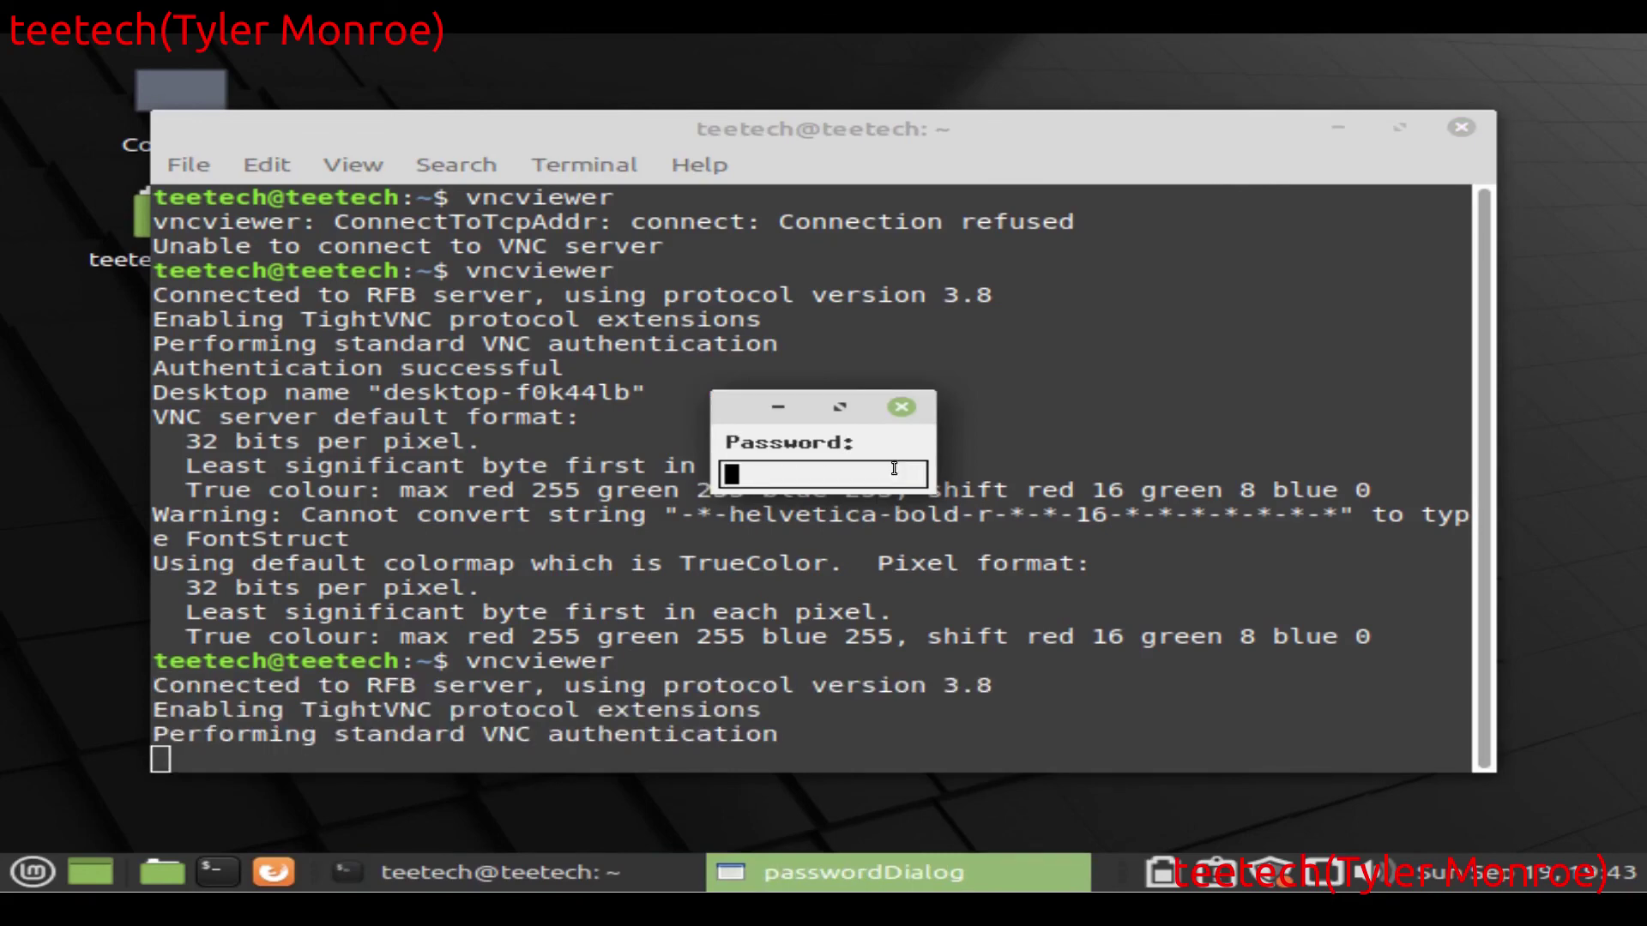
pyautogui.press('Return')
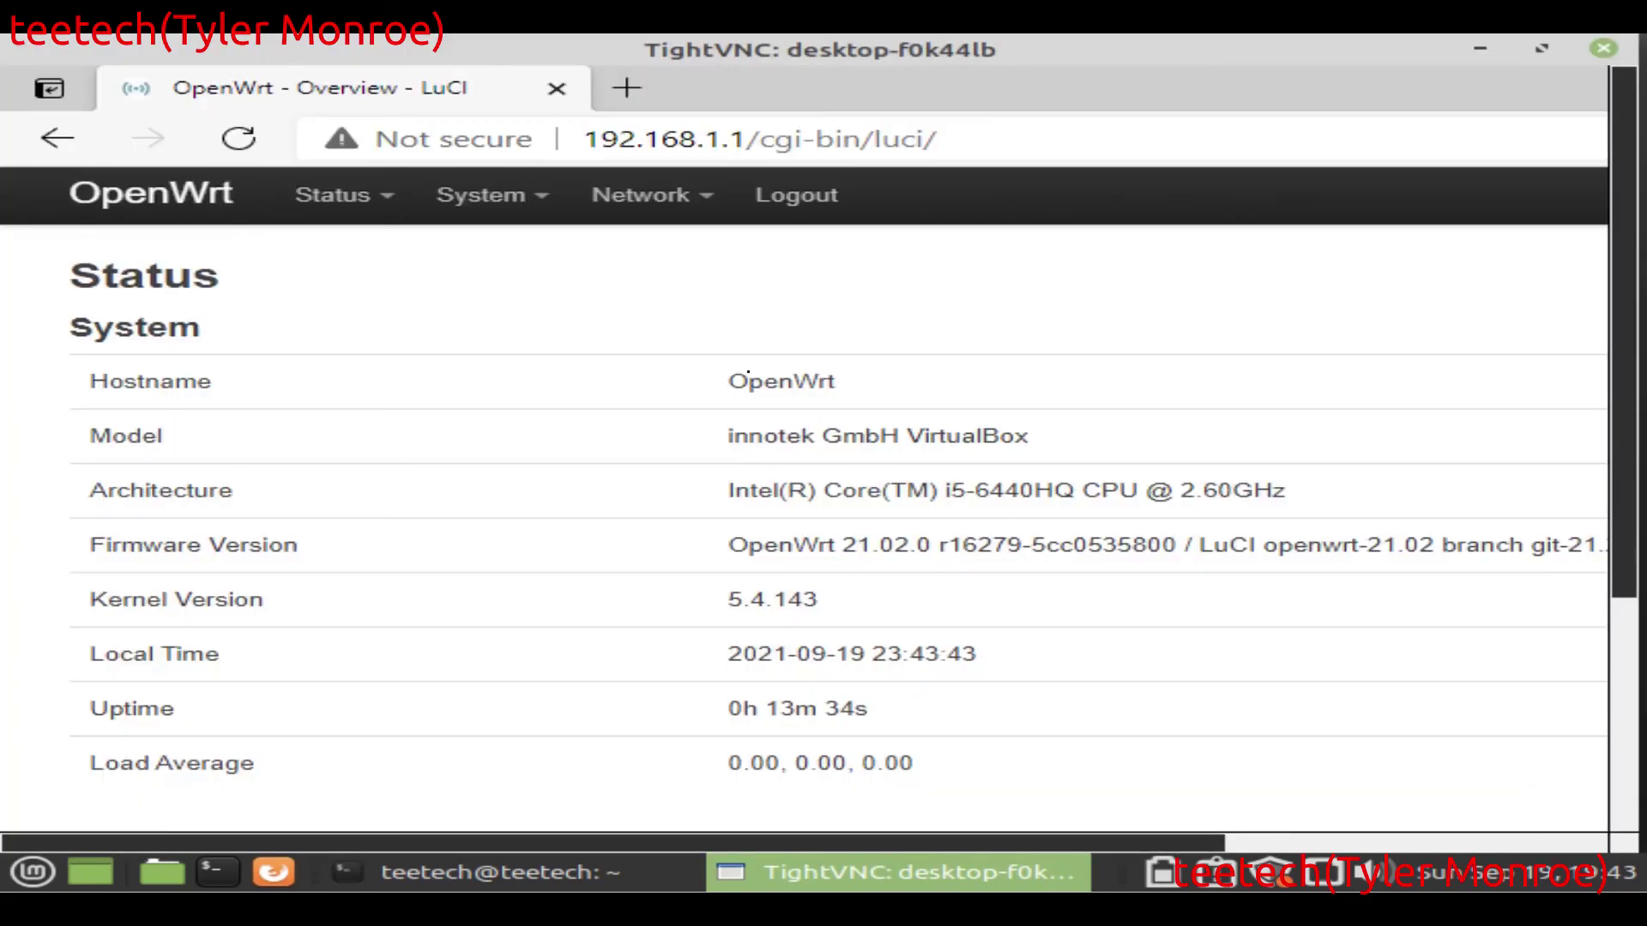
# Step: Log out of the remote LuCI page, leaving the Authorization Required login showing
pyautogui.moveTo(652, 194)
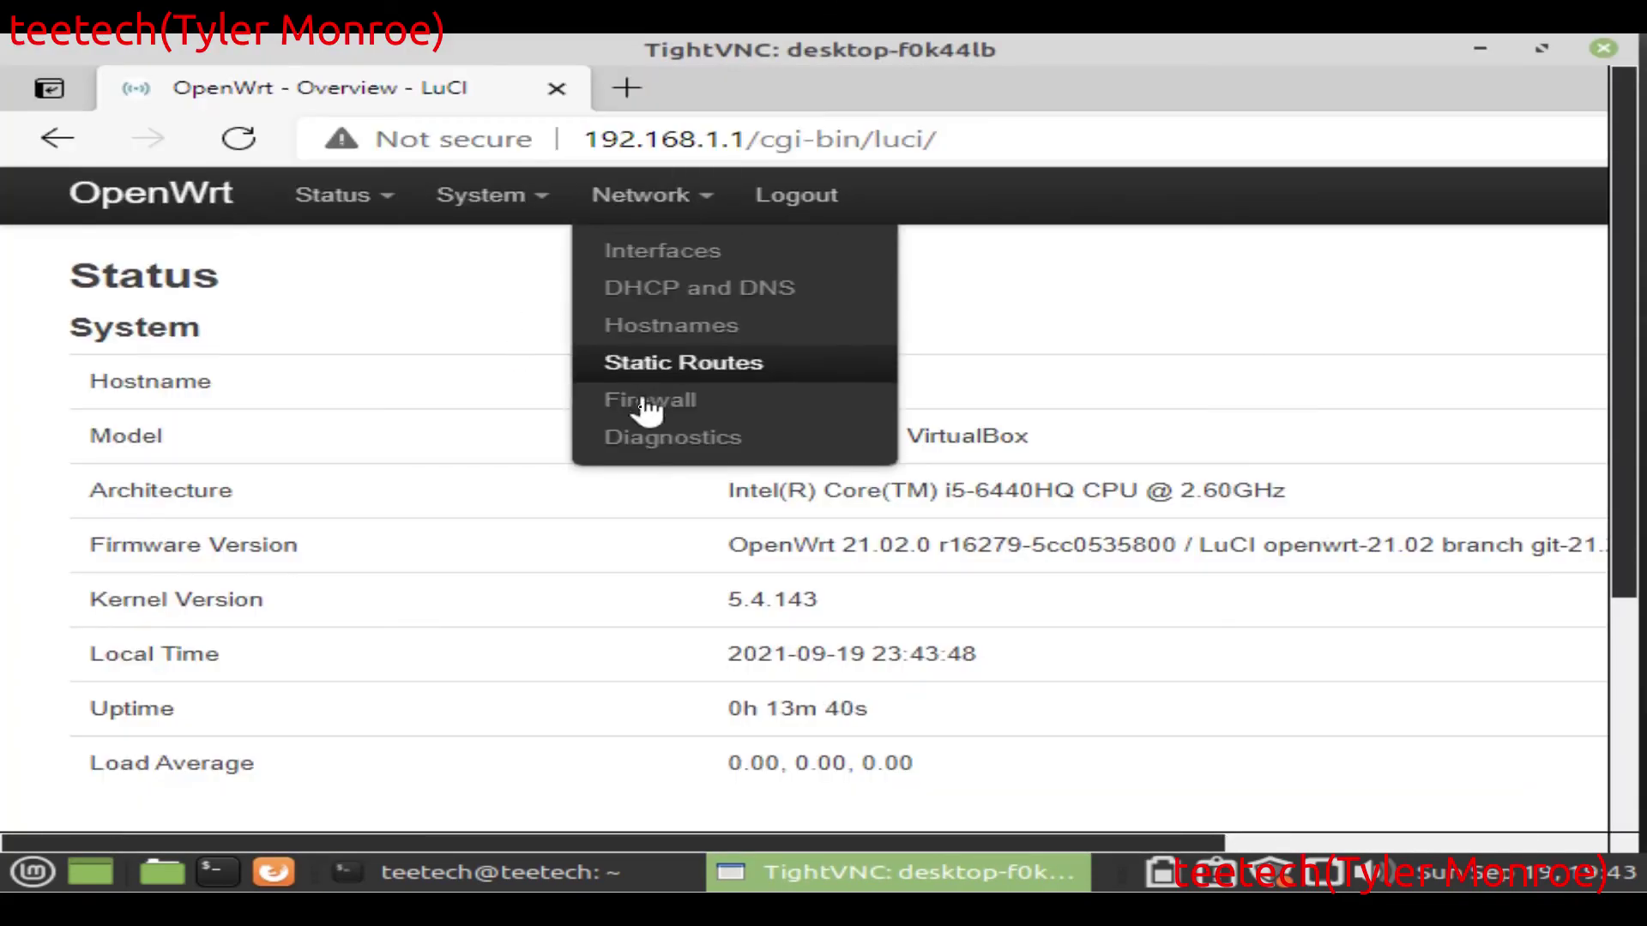
pyautogui.moveTo(496, 203)
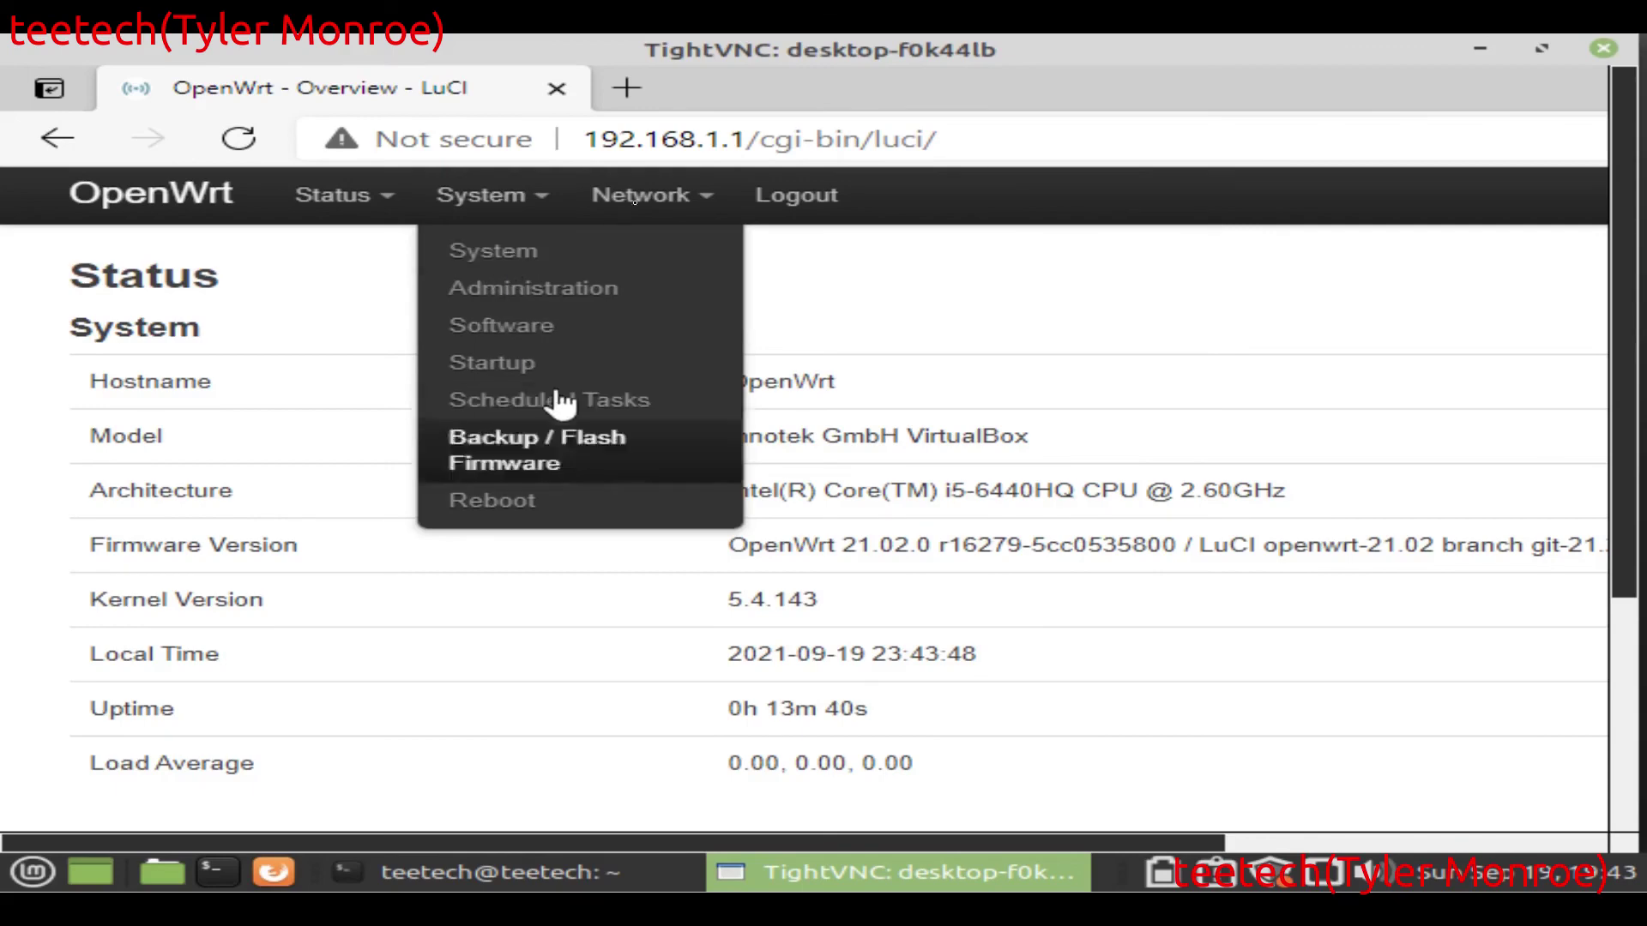
pyautogui.click(803, 206)
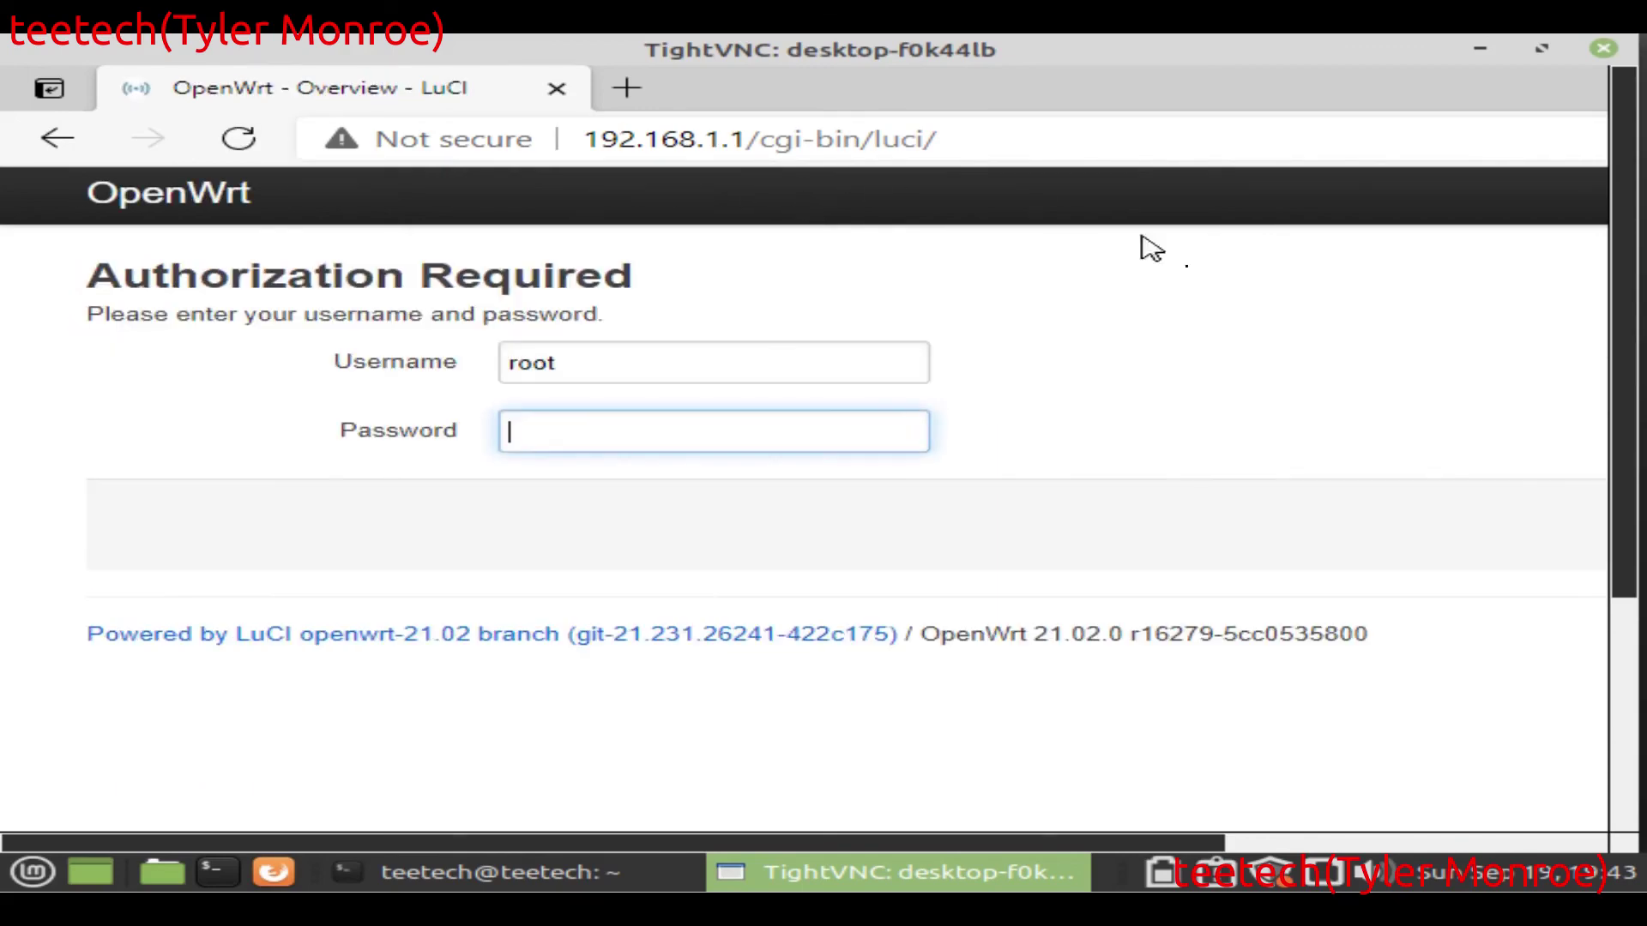
pyautogui.moveTo(539, 892)
pyautogui.hscroll(3, 1137, 837)
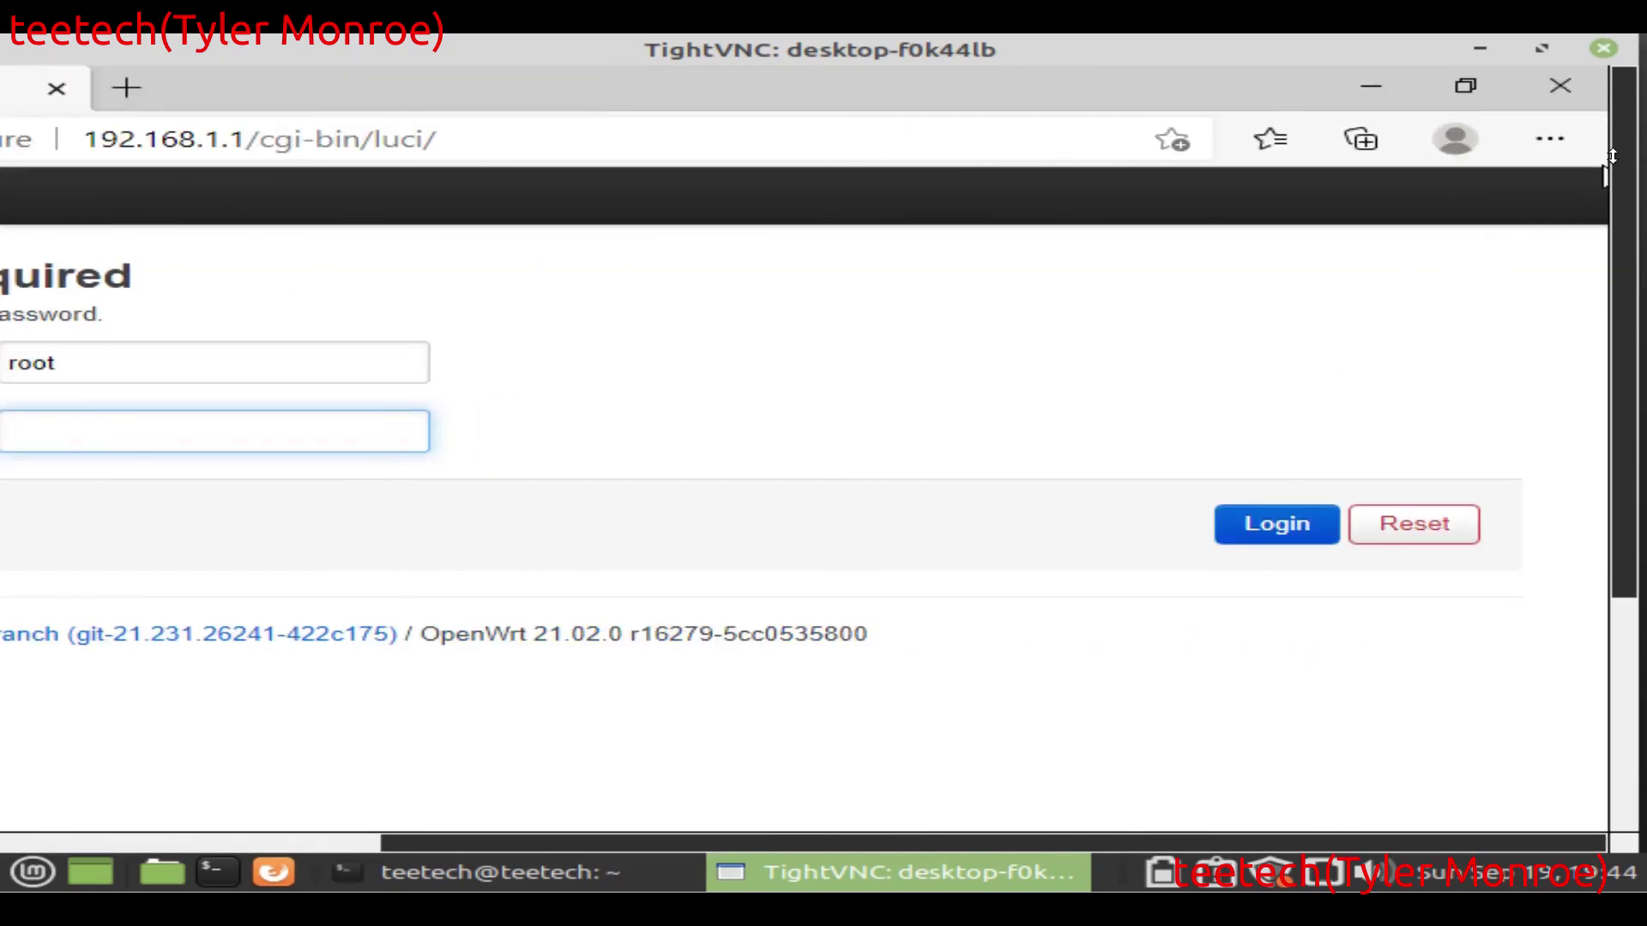
# Step: On the remote Windows desktop, close Edge and open the Downloads folder holding tightvnc-2.8.63-gpl-setup-64bit
pyautogui.click(1560, 86)
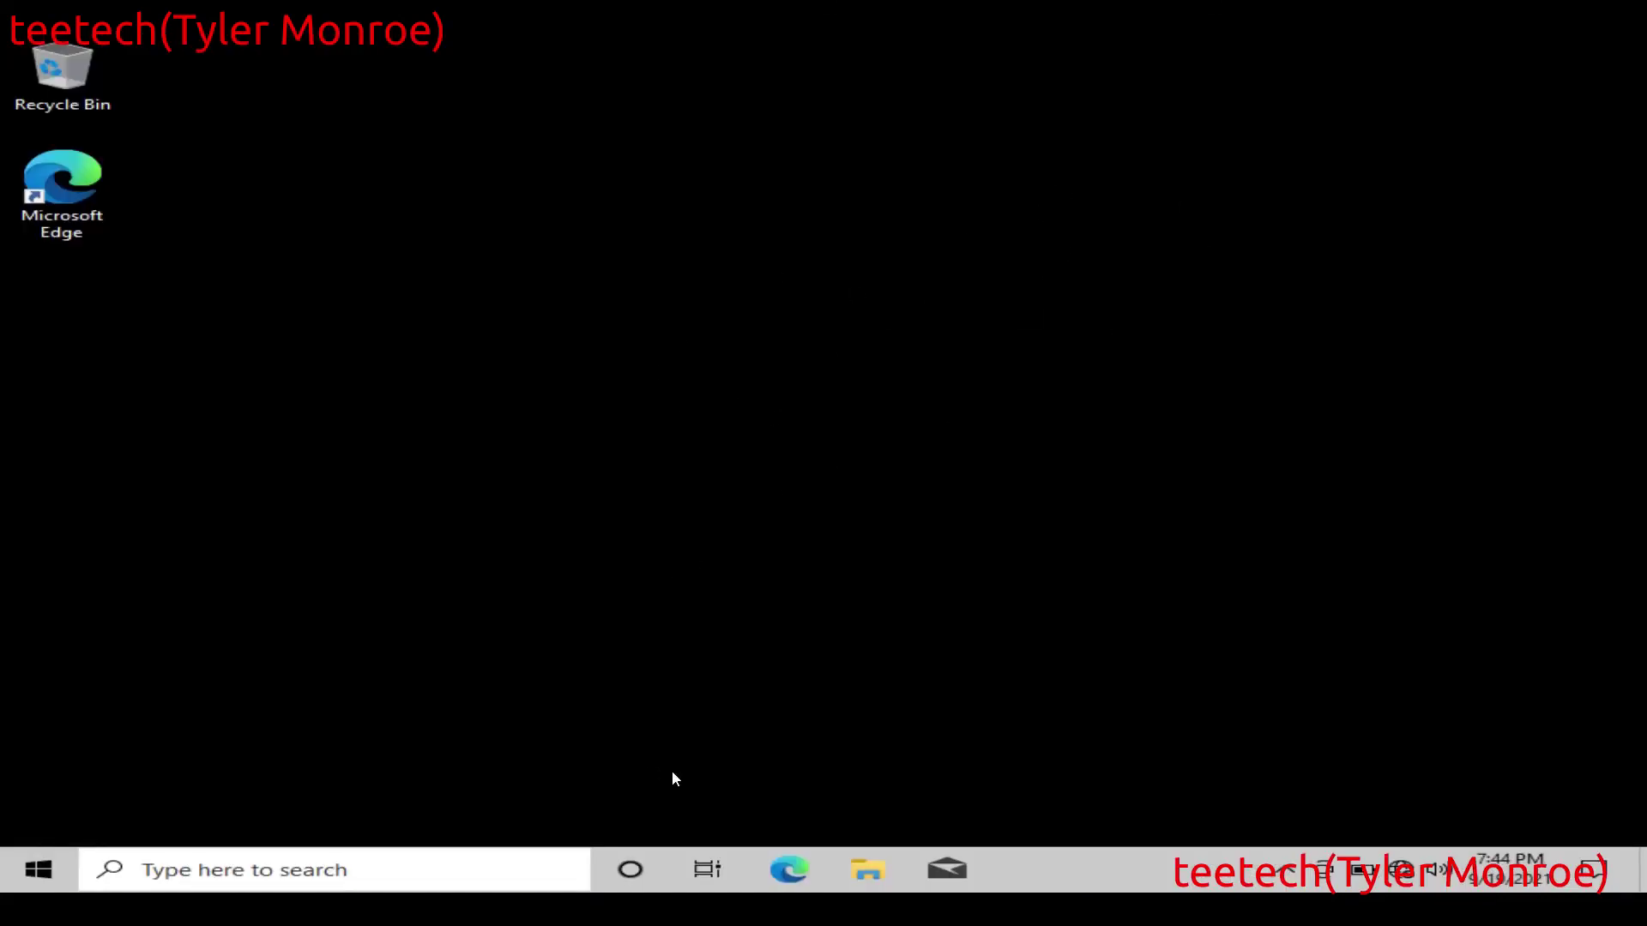
pyautogui.click(866, 866)
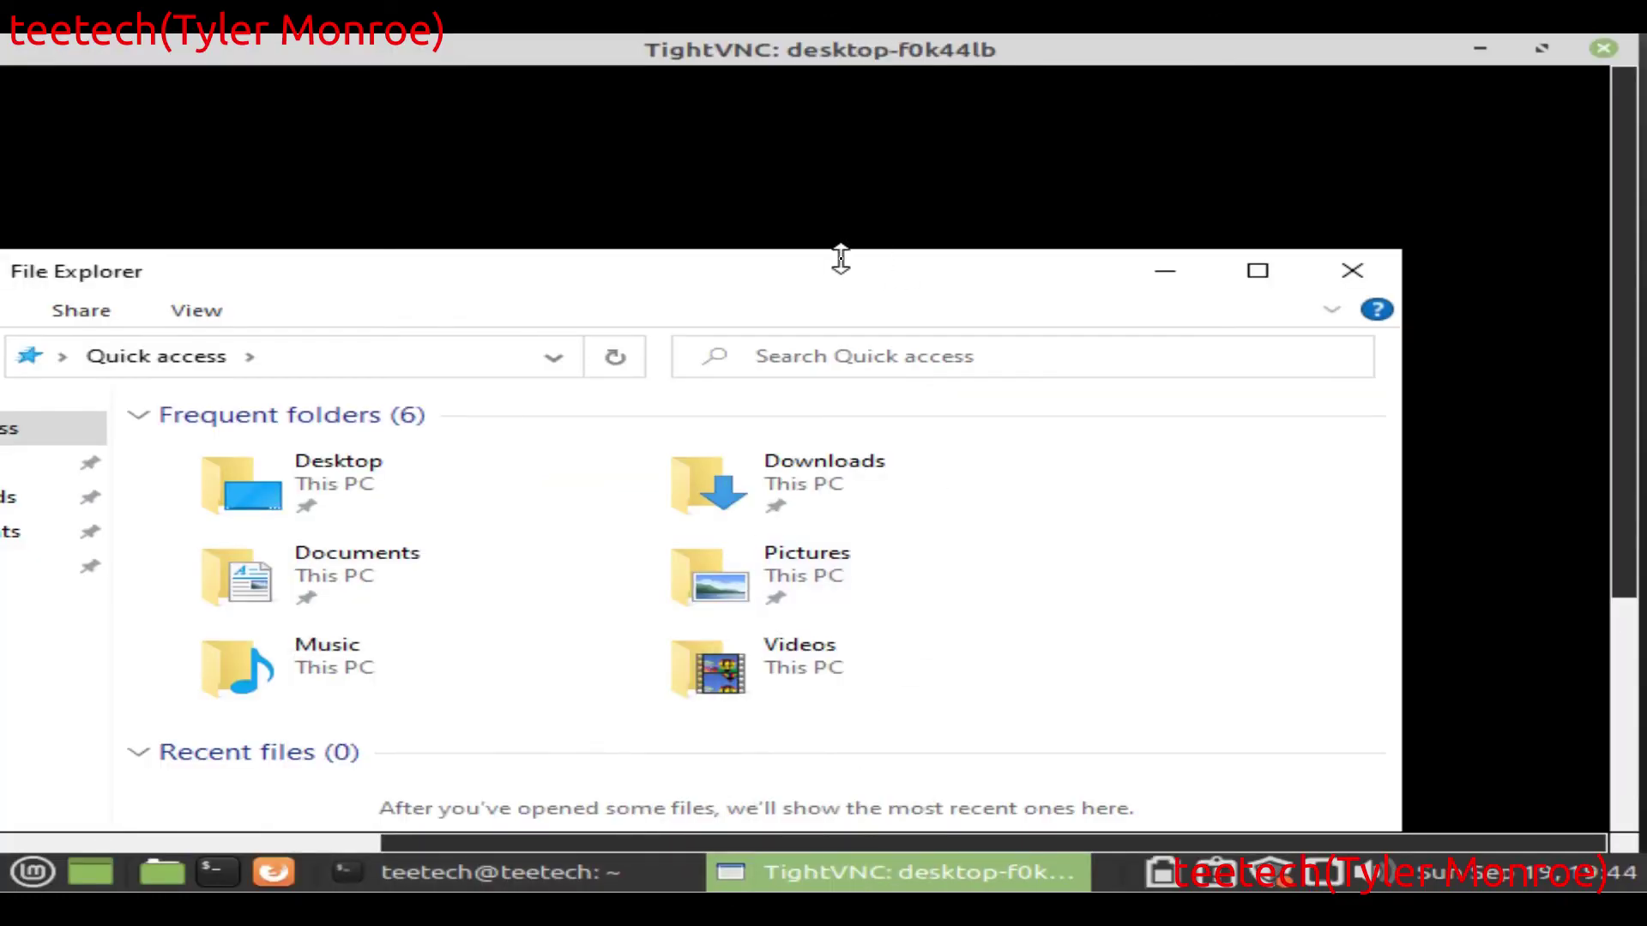
pyautogui.moveTo(840, 250); pyautogui.dragTo(839, 248)
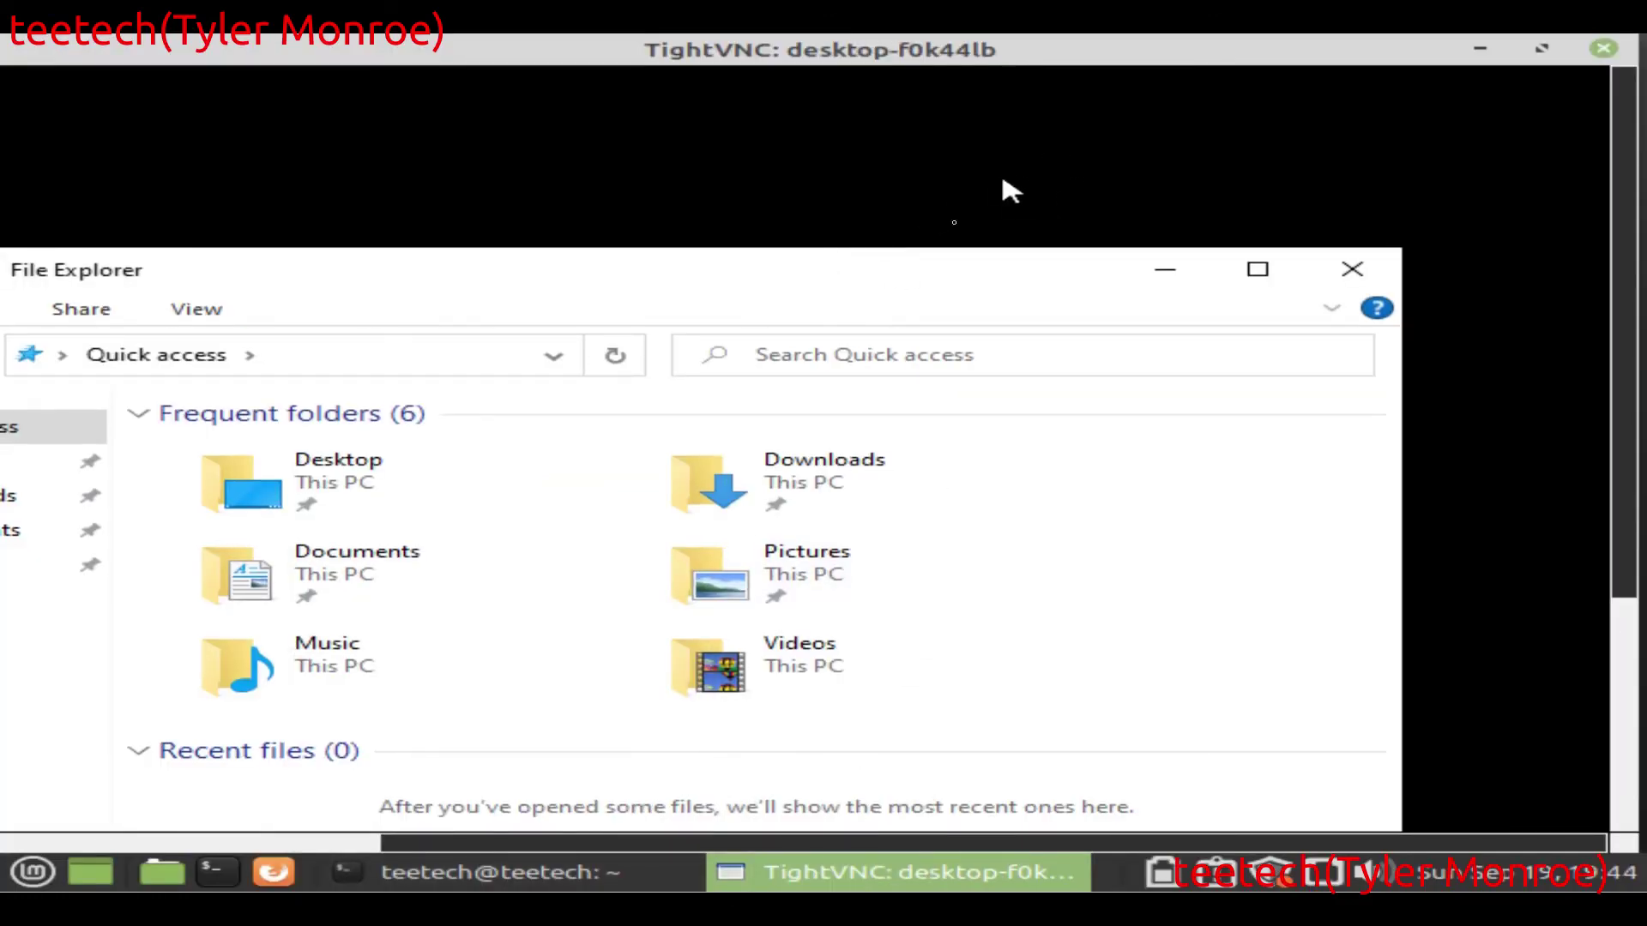
pyautogui.moveTo(898, 273); pyautogui.dragTo(1091, 150)
pyautogui.doubleClick(1103, 361)
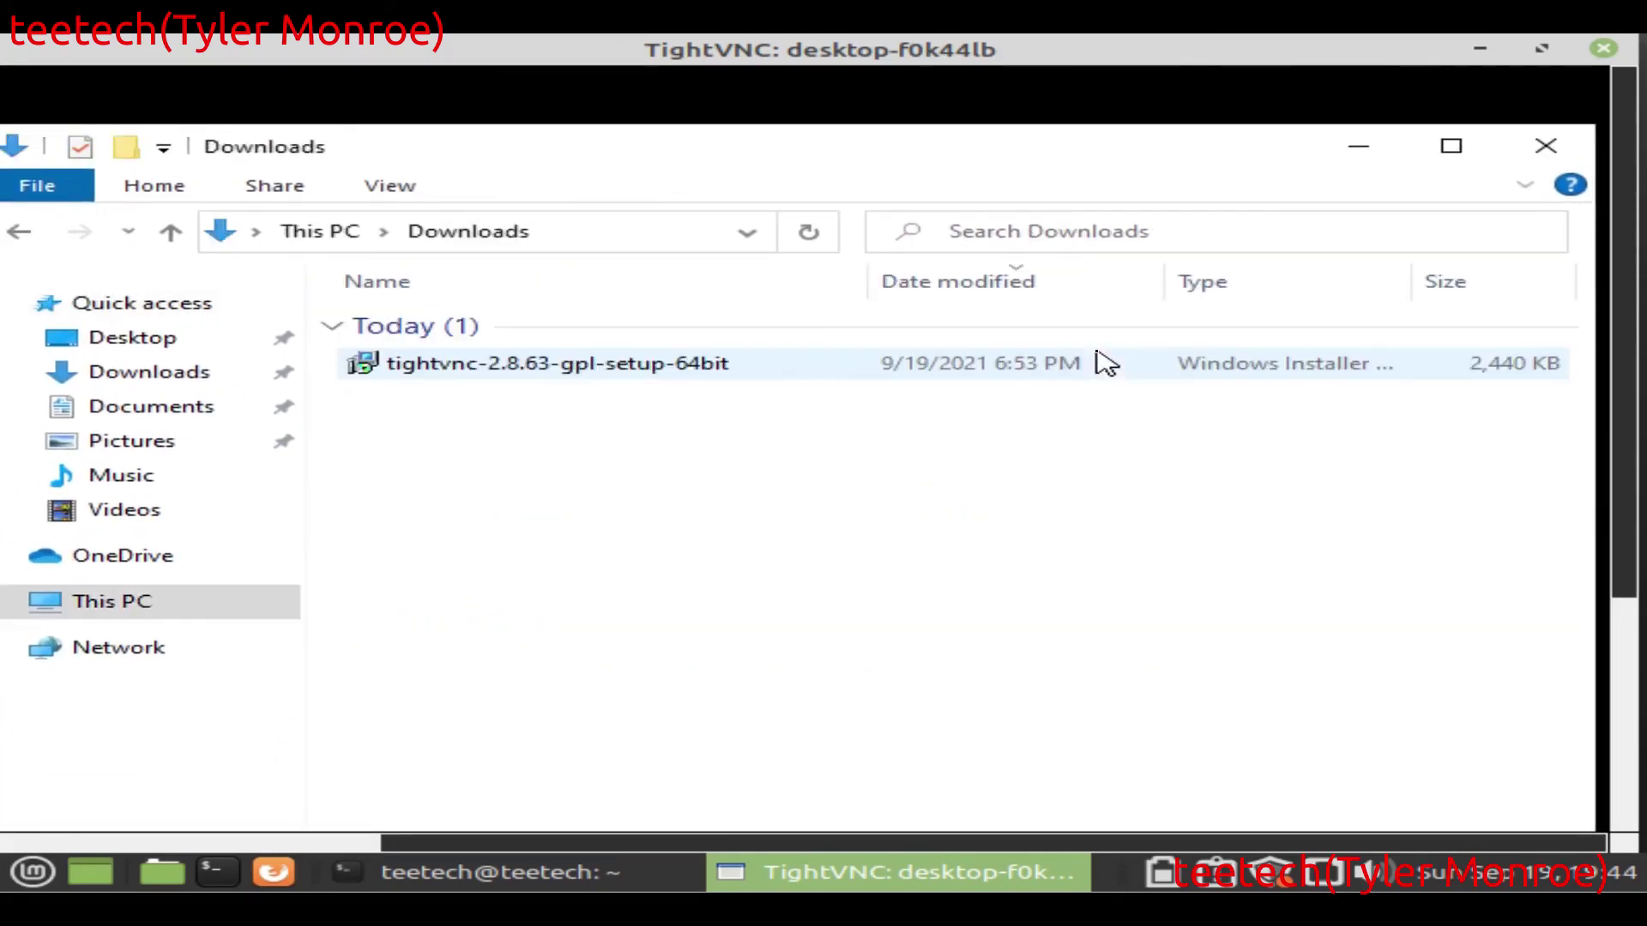